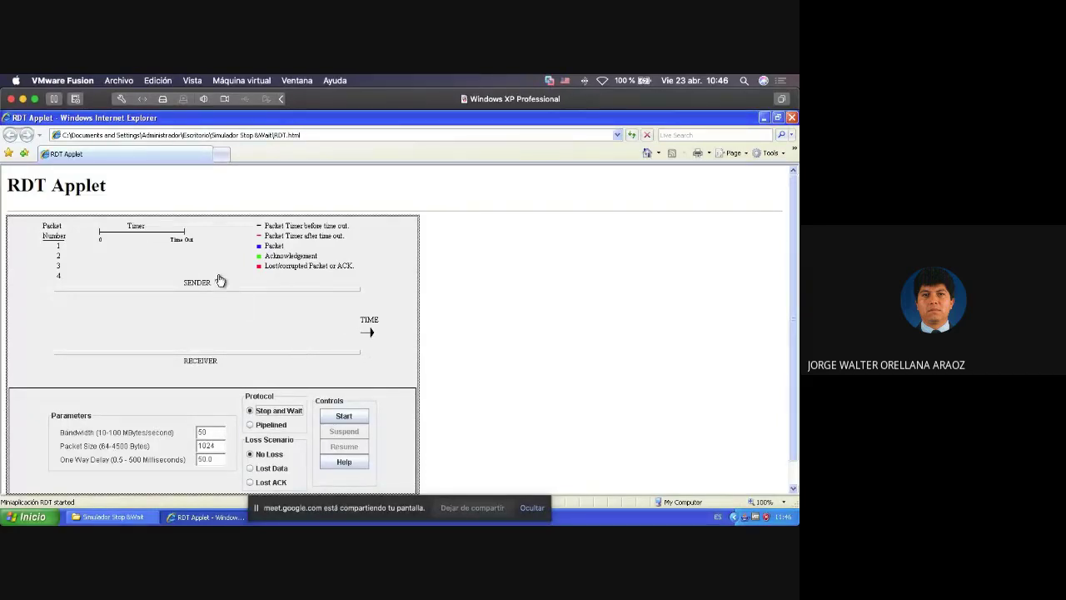
Run the Stop and Wait simulation for the No Loss, Lost Data and Lost ACK scenarios in turn.
{"action": "left_click", "coordinate": [35, 99]}
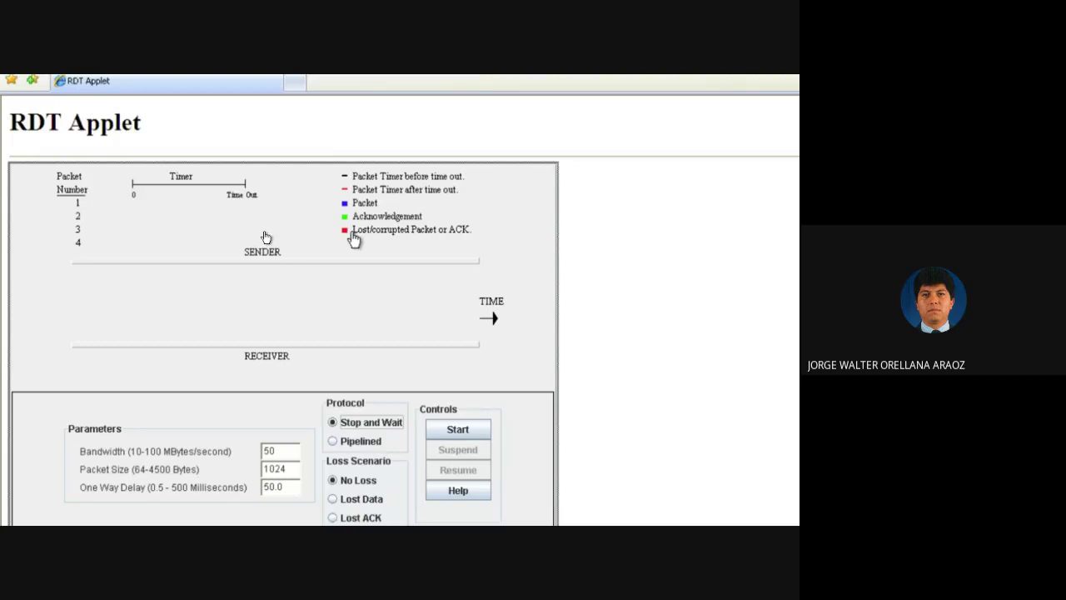
{"action": "left_click", "coordinate": [463, 431]}
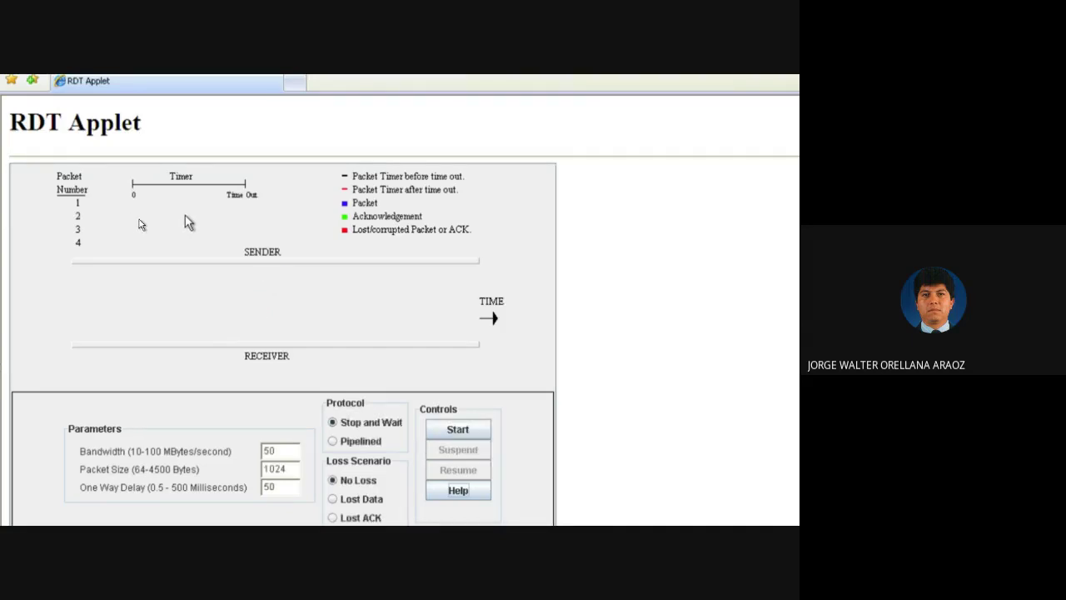
{"action": "left_click", "coordinate": [343, 502]}
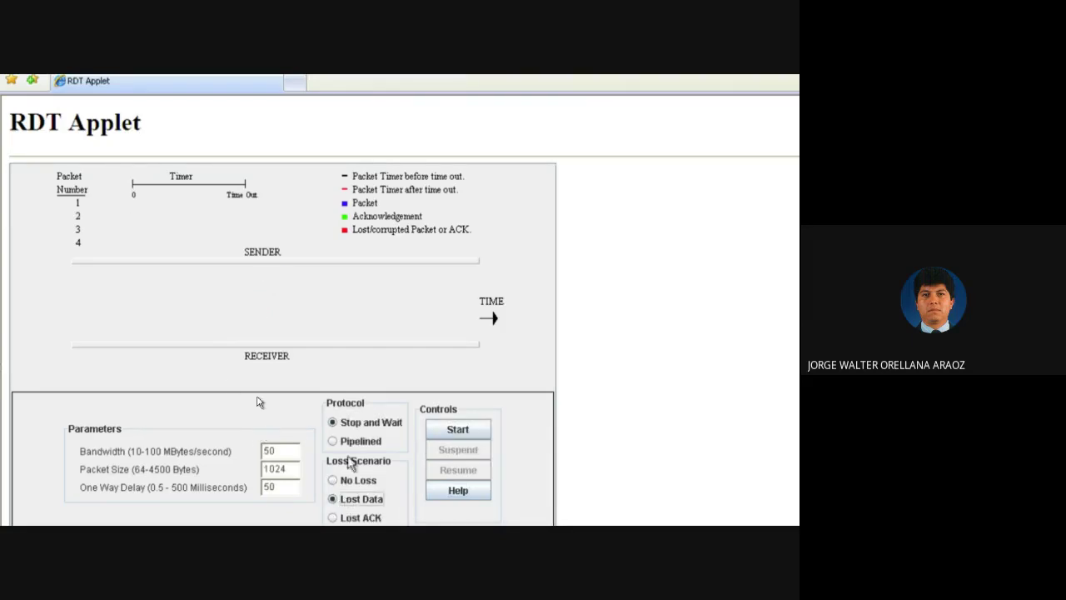
{"action": "left_click", "coordinate": [444, 431]}
{"action": "left_click", "coordinate": [333, 517]}
{"action": "left_click", "coordinate": [457, 429]}
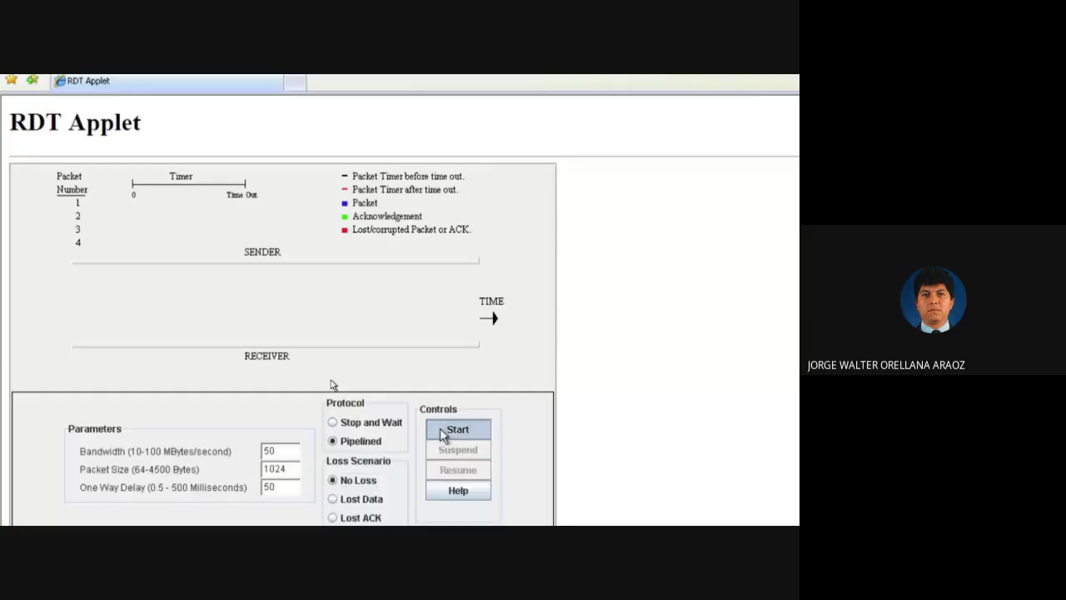
Run the Pipelined protocol simulation twice with No Loss, then once each with Lost Data and Lost ACK.
{"action": "left_click", "coordinate": [442, 434]}
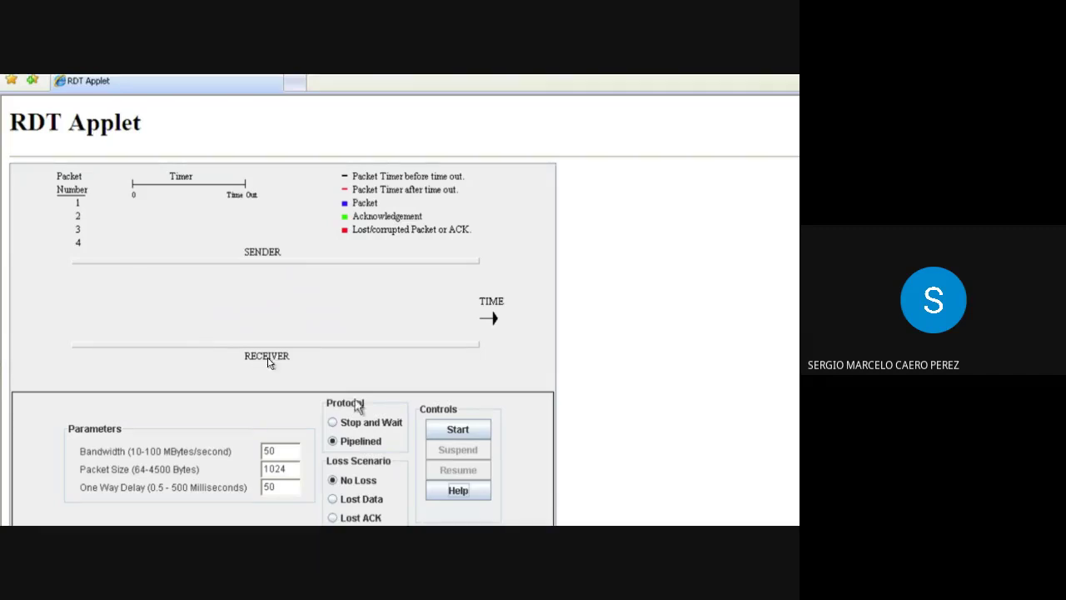
{"action": "left_click", "coordinate": [454, 433]}
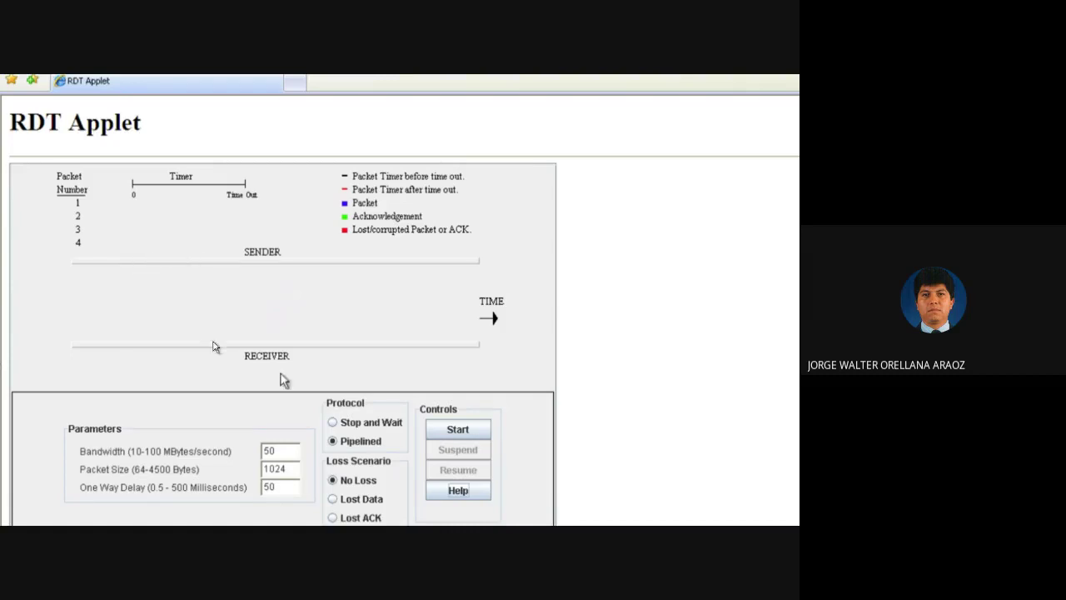
{"action": "left_click", "coordinate": [333, 498]}
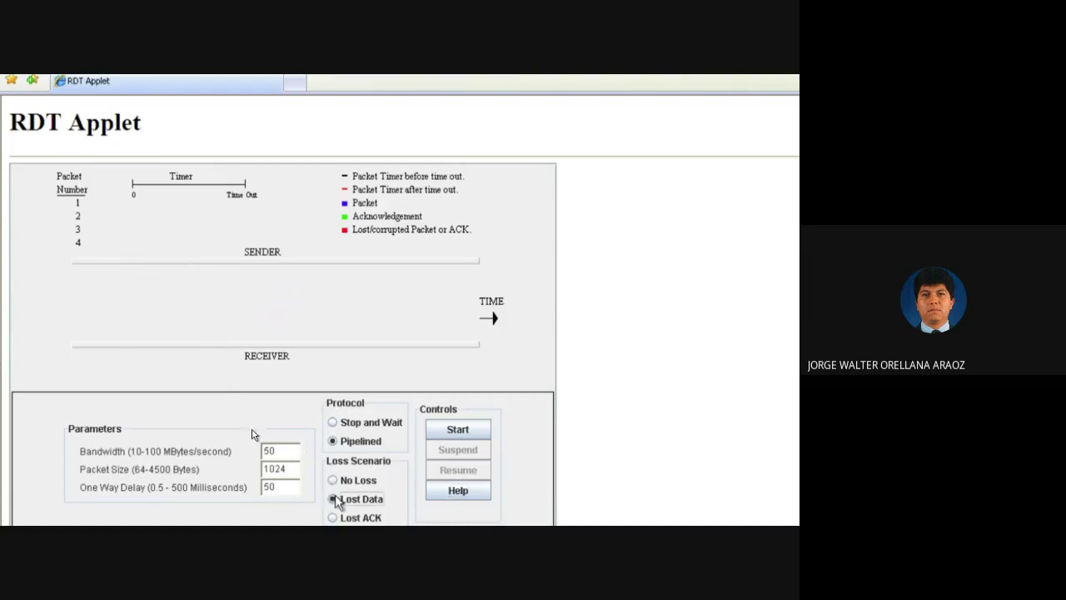
{"action": "left_click", "coordinate": [442, 429]}
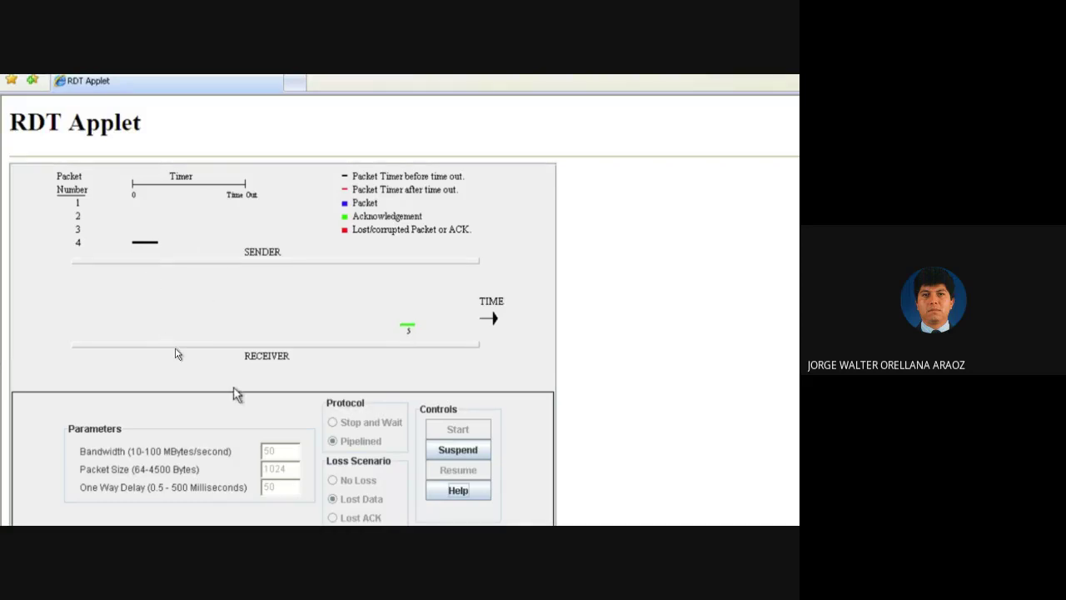
{"action": "left_click", "coordinate": [334, 517]}
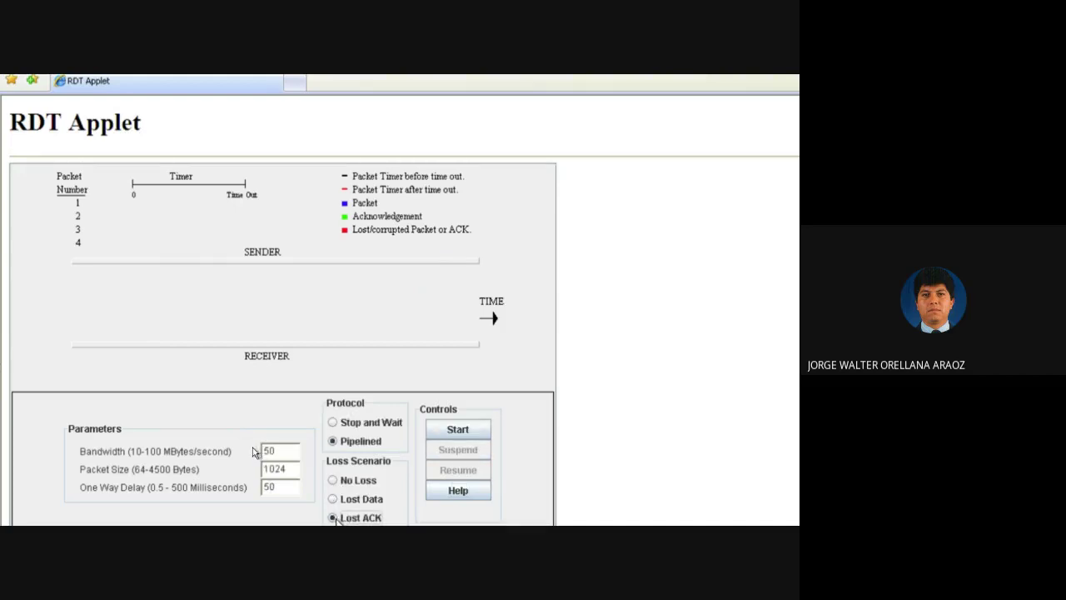
{"action": "left_click", "coordinate": [449, 430]}
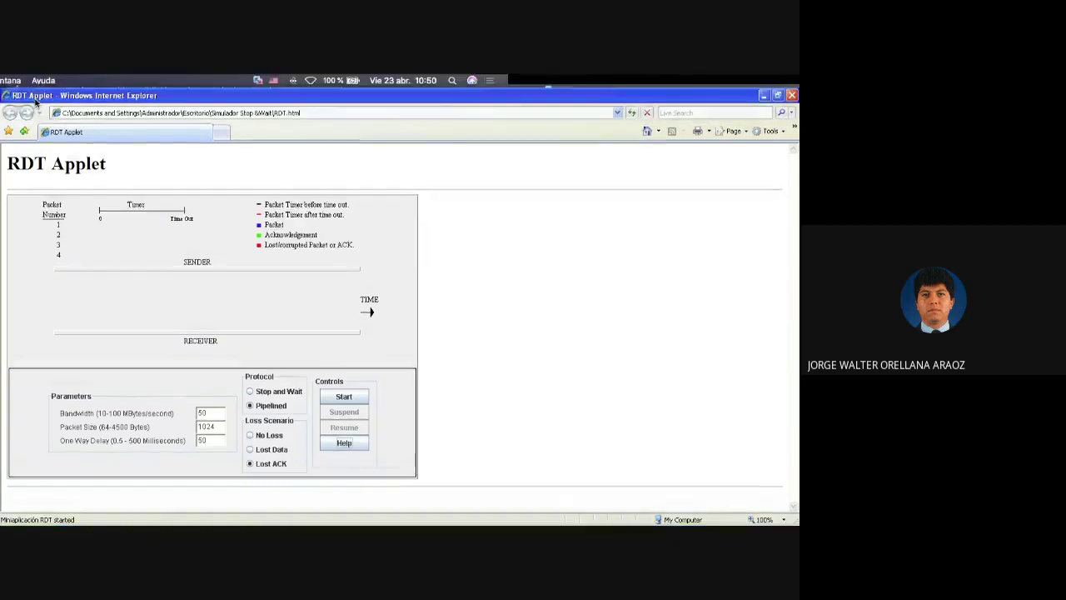
Leave the full-screen virtual machine and switch to the Excel workbook Libro2.
{"action": "key", "text": "ctrl+super+f"}
{"action": "key", "text": "ctrl+Up"}
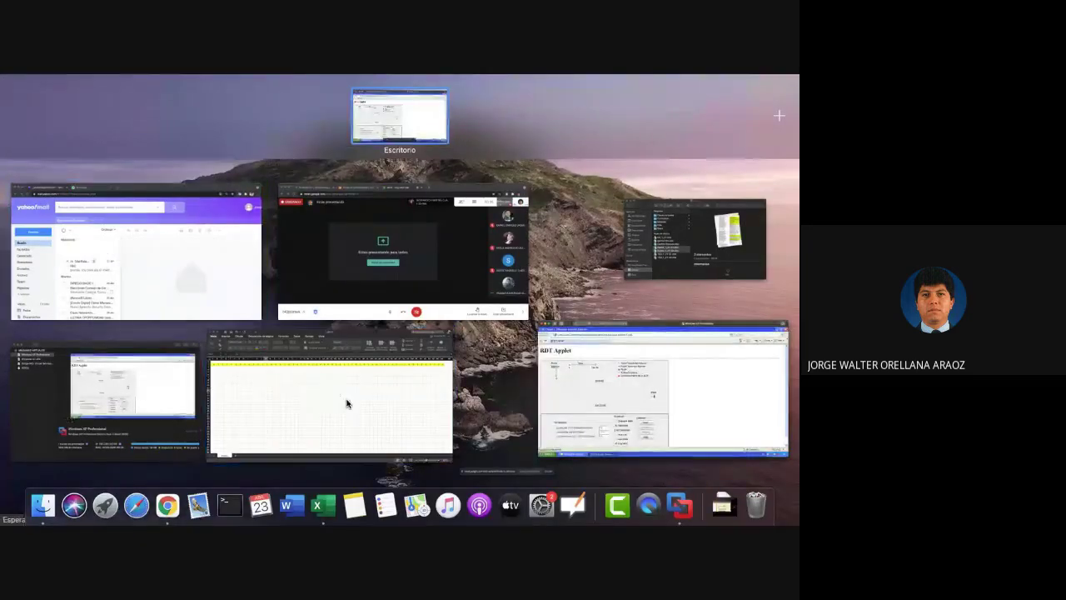
{"action": "left_click", "coordinate": [347, 403]}
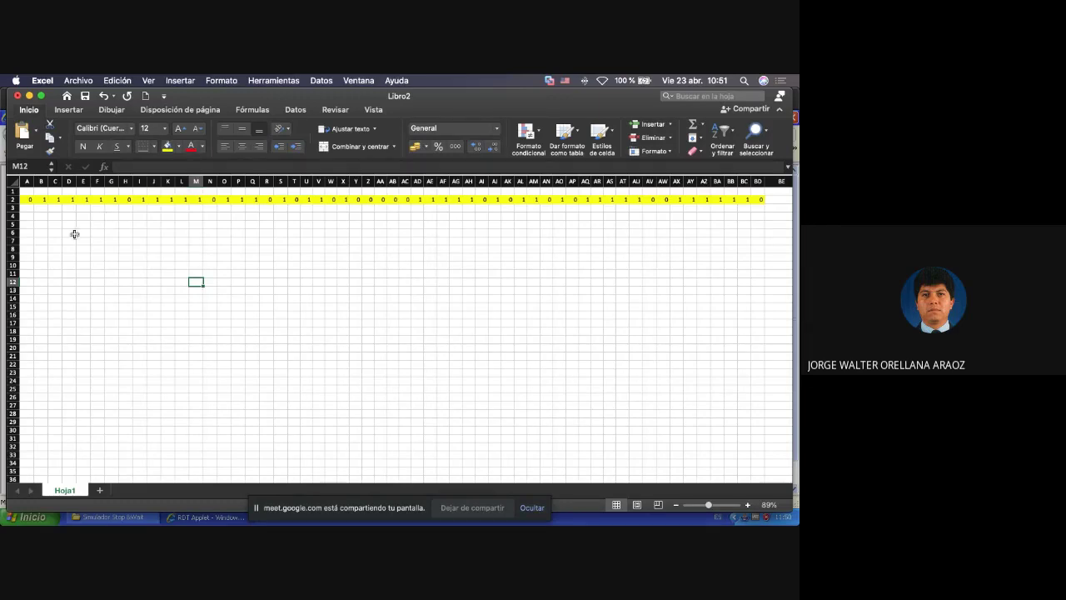
Fill the opening flag bits in cells A2:H2 with standard red.
{"action": "left_click", "coordinate": [28, 199]}
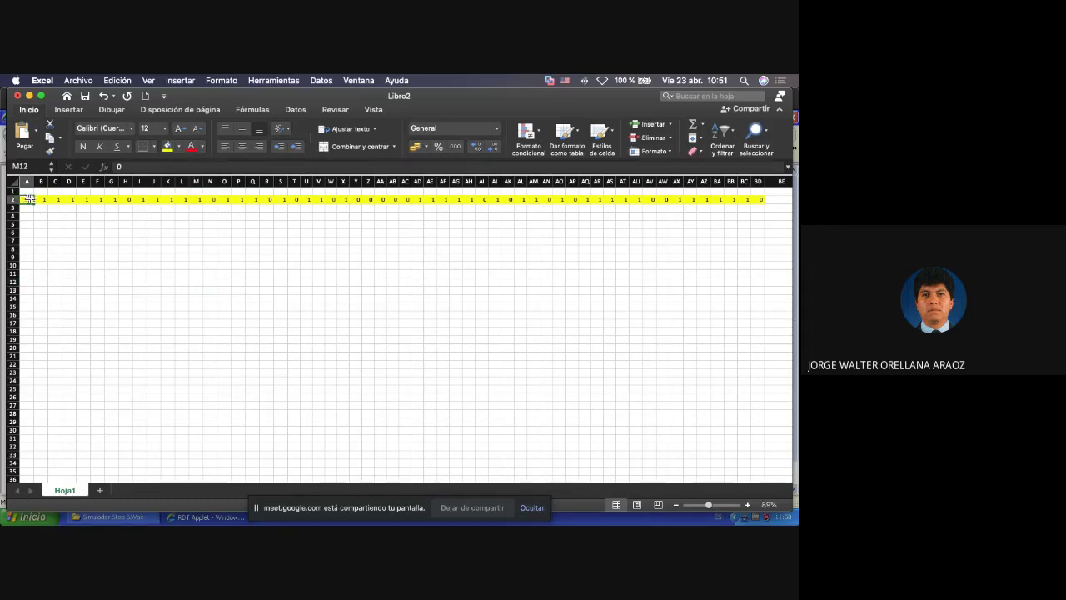
{"action": "left_click_drag", "start_coordinate": [28, 200], "coordinate": [129, 199]}
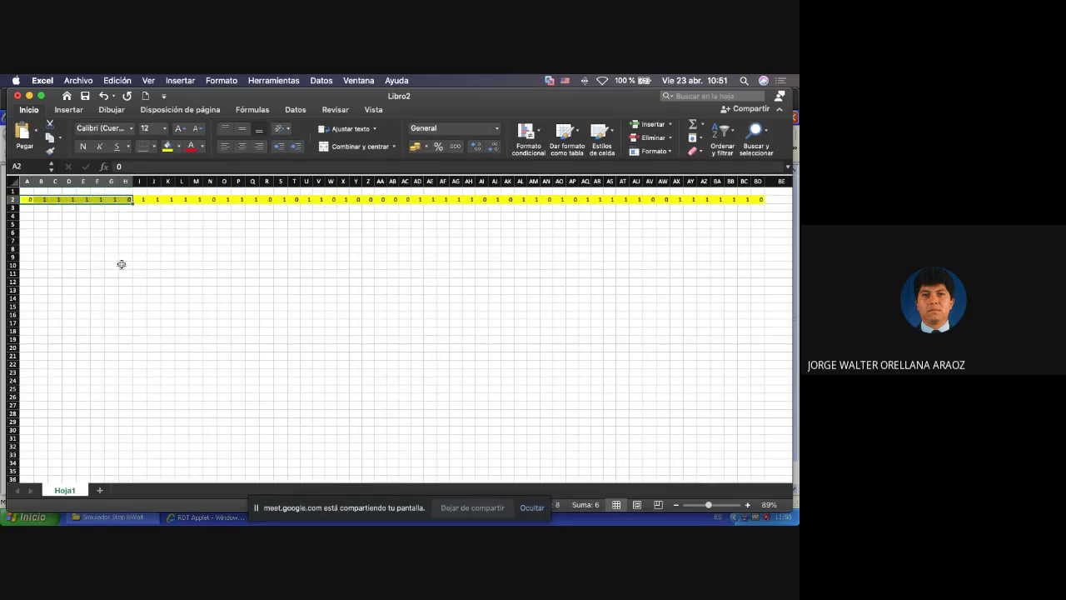
{"action": "left_click", "coordinate": [177, 147]}
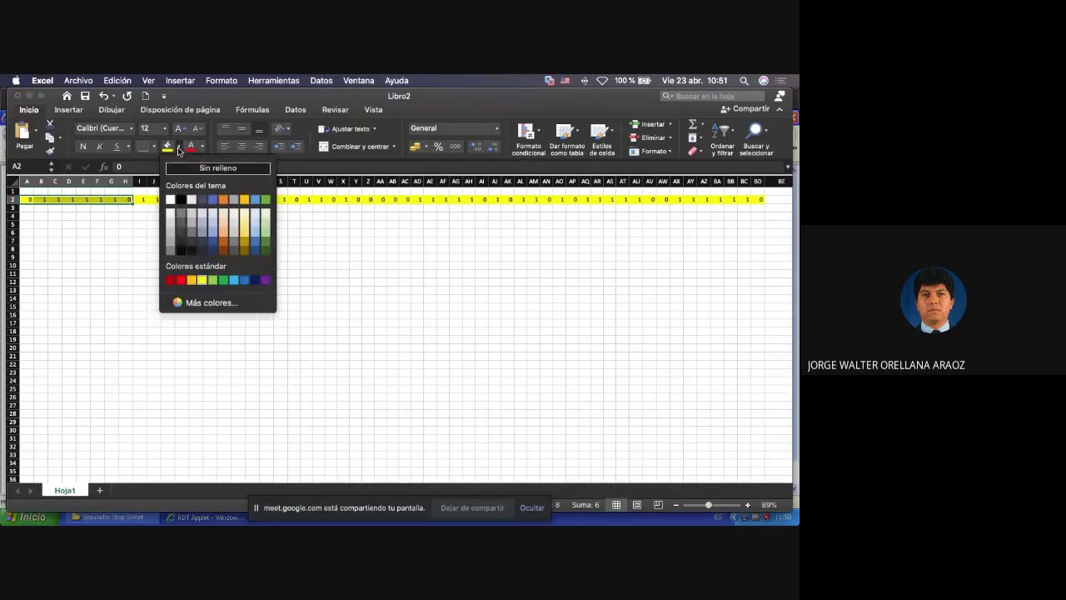
{"action": "left_click", "coordinate": [181, 280]}
Fill the closing flag bits in cells AW2:BD2 with the same red.
{"action": "scroll", "coordinate": [638, 200], "scroll_direction": "right", "scroll_amount": 1}
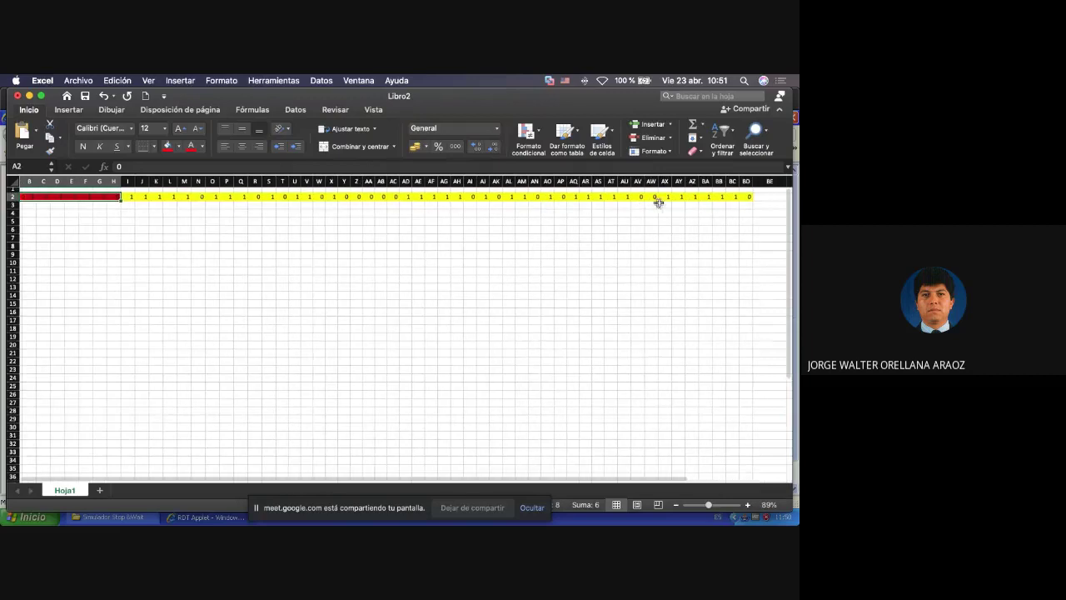
{"action": "left_click", "coordinate": [652, 196]}
{"action": "left_click_drag", "start_coordinate": [654, 196], "coordinate": [750, 196]}
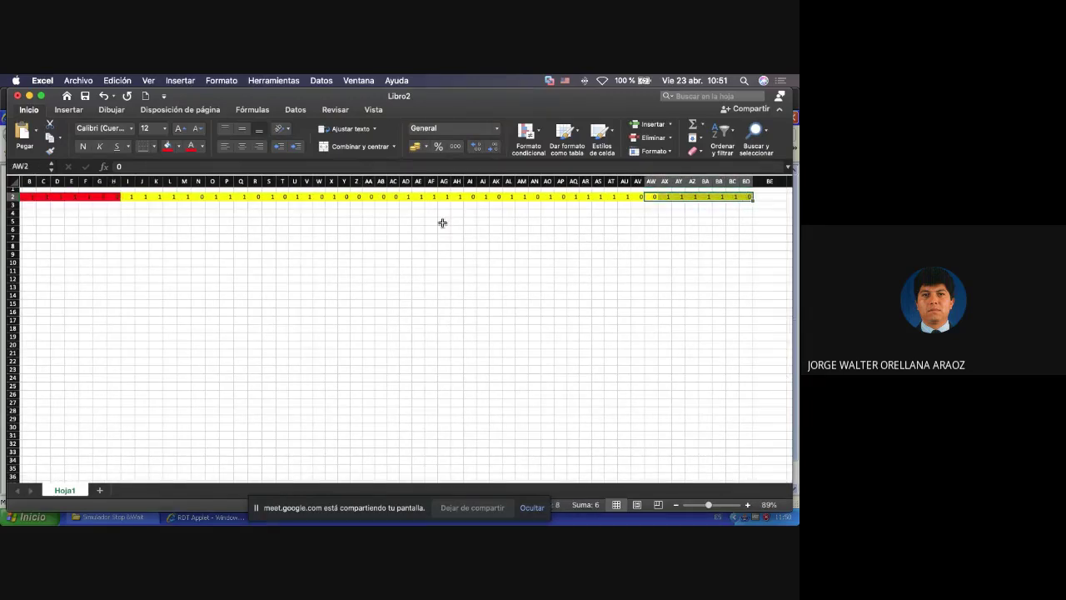
{"action": "left_click", "coordinate": [170, 153]}
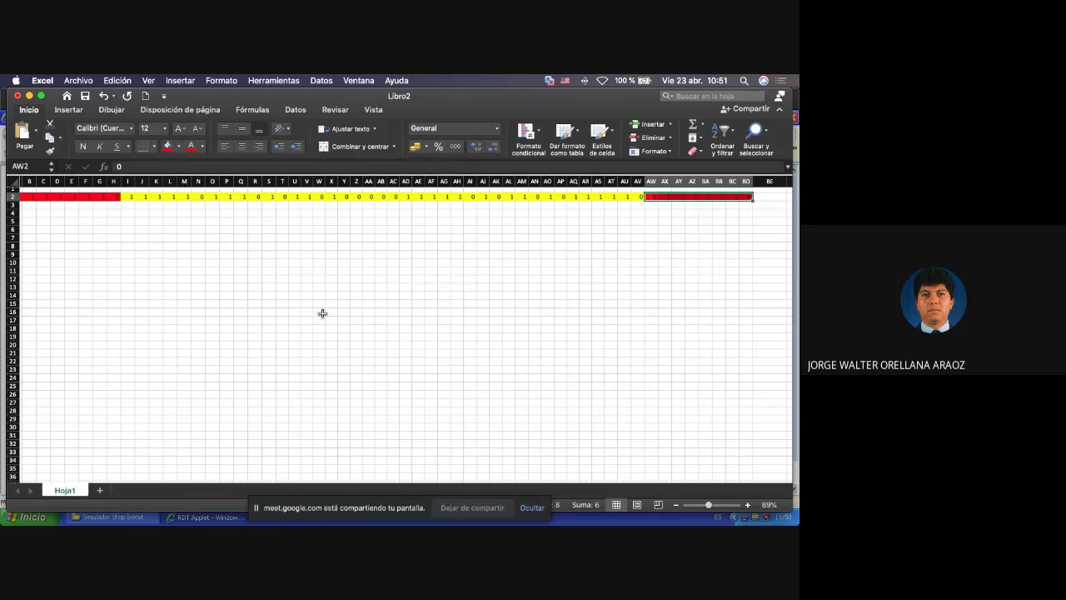
{"action": "scroll", "coordinate": [323, 313], "scroll_direction": "left", "scroll_amount": 1}
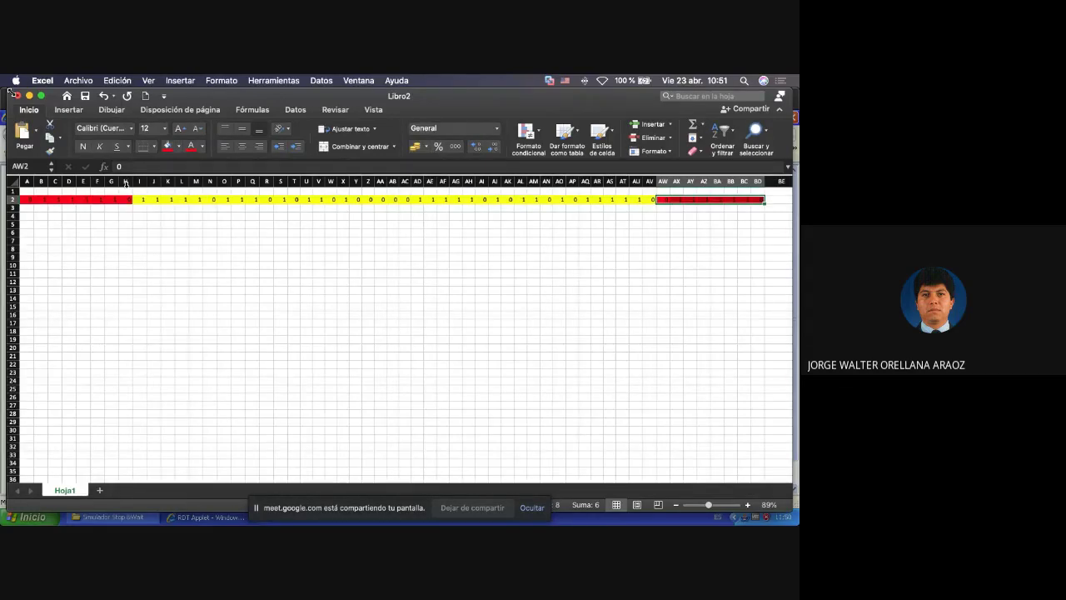
{"action": "key", "text": "ctrl+Up"}
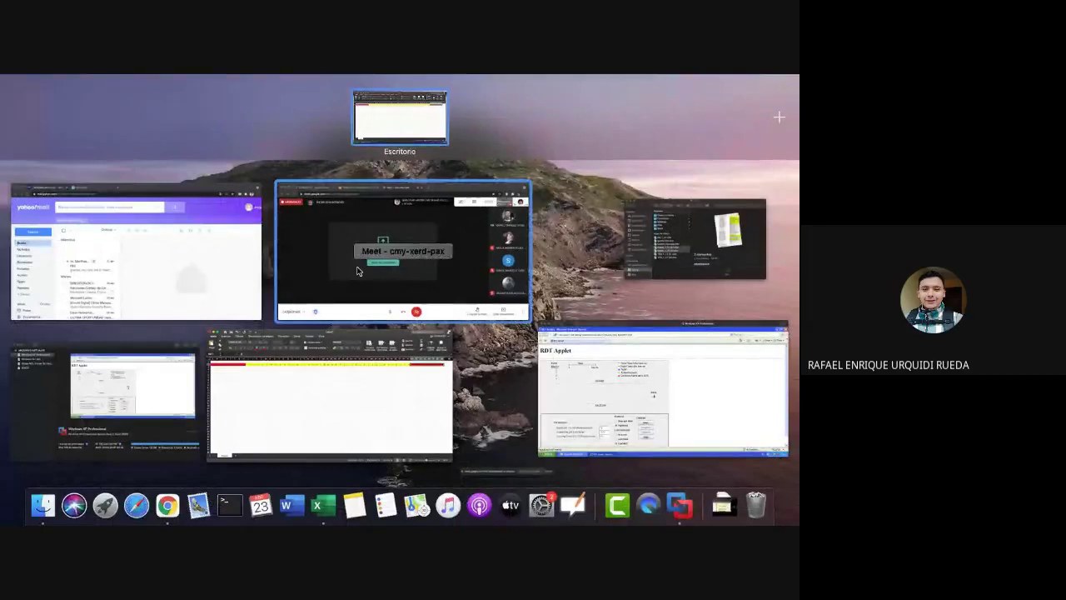
{"action": "left_click", "coordinate": [374, 410]}
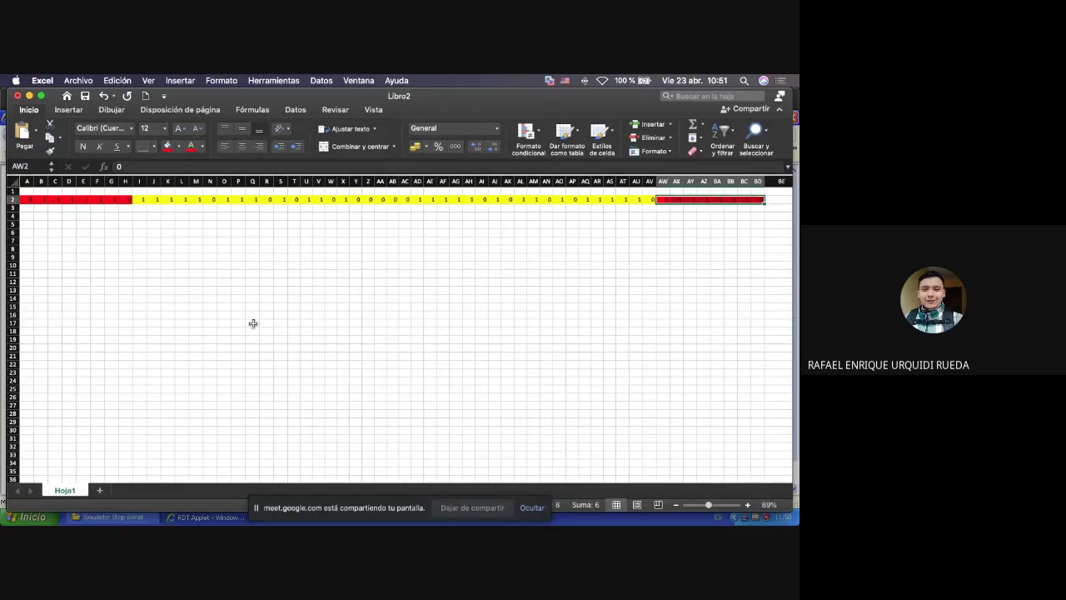
Mark the stuffed zero bits in cells N2, AI2 and AV2 with red fill.
{"action": "left_click", "coordinate": [211, 200]}
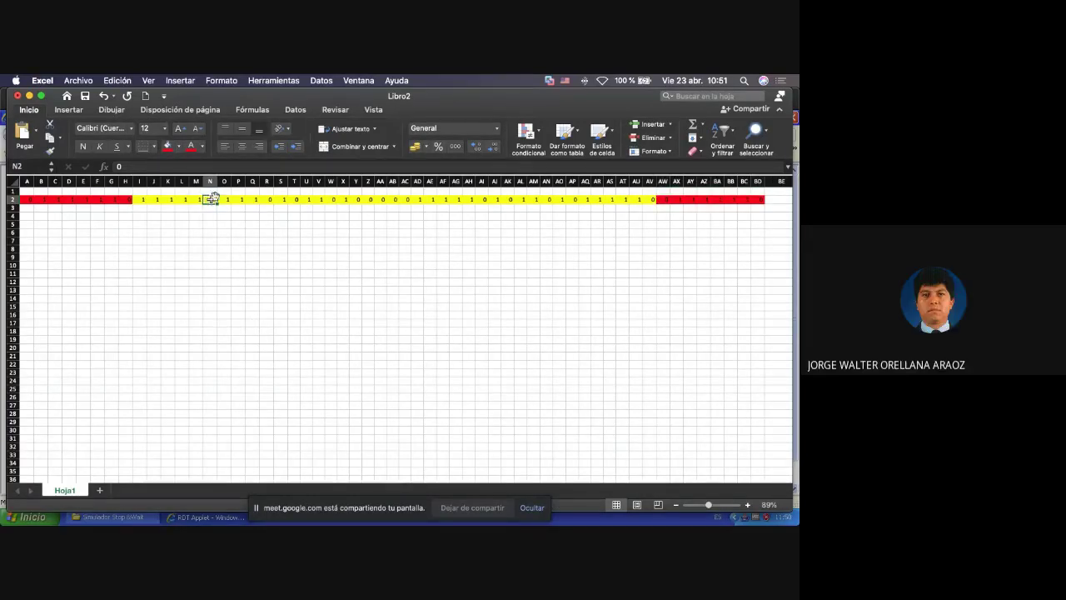
{"action": "left_click", "coordinate": [167, 145]}
{"action": "left_click", "coordinate": [482, 202]}
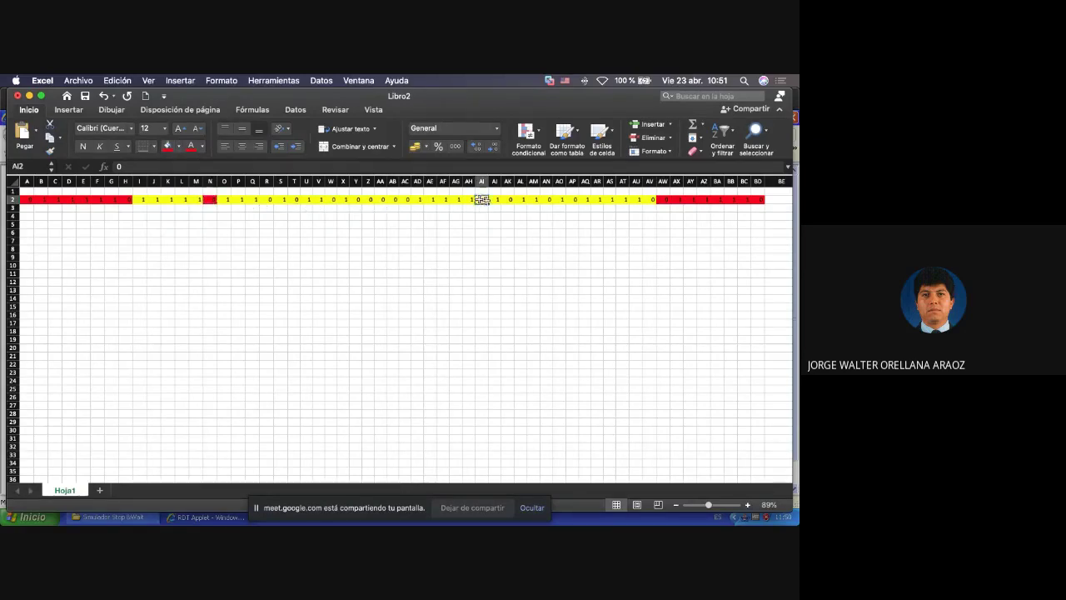
{"action": "left_click", "coordinate": [167, 146]}
{"action": "left_click", "coordinate": [650, 201]}
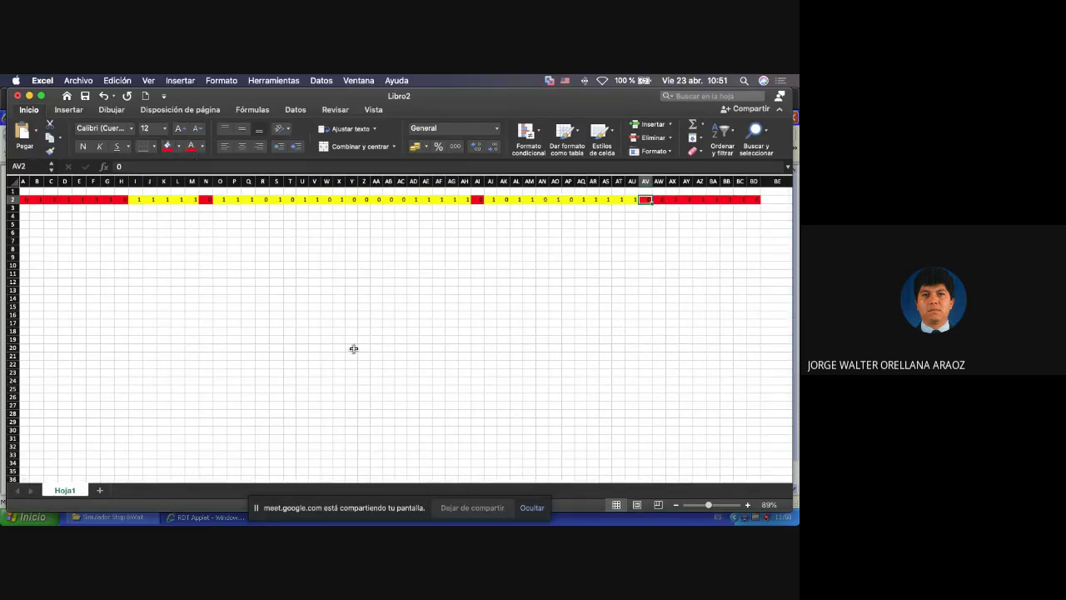
Copy the data bits in I2:M2 to row 6, starting at cell I6.
{"action": "left_click", "coordinate": [134, 200]}
{"action": "key", "text": "shift+Right"}
{"action": "key", "text": "shift+Right"}
{"action": "key", "text": "shift+Right"}
{"action": "key", "text": "shift+Right"}
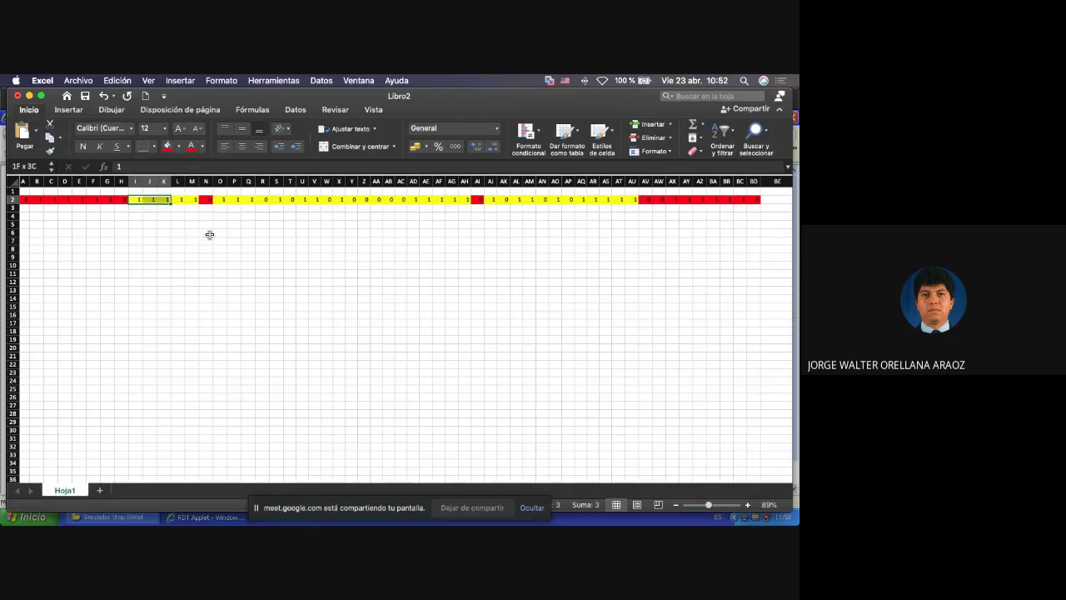
{"action": "key", "text": "super+c"}
{"action": "key", "text": "Down"}
{"action": "key", "text": "Down"}
{"action": "key", "text": "Down"}
{"action": "key", "text": "Down"}
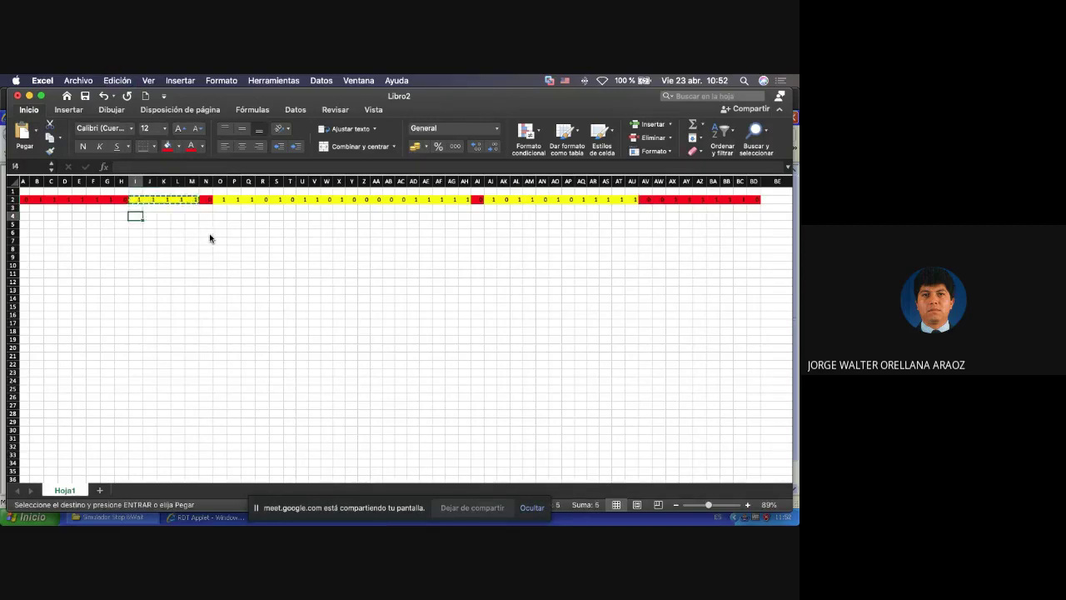
{"action": "key", "text": "super+v"}
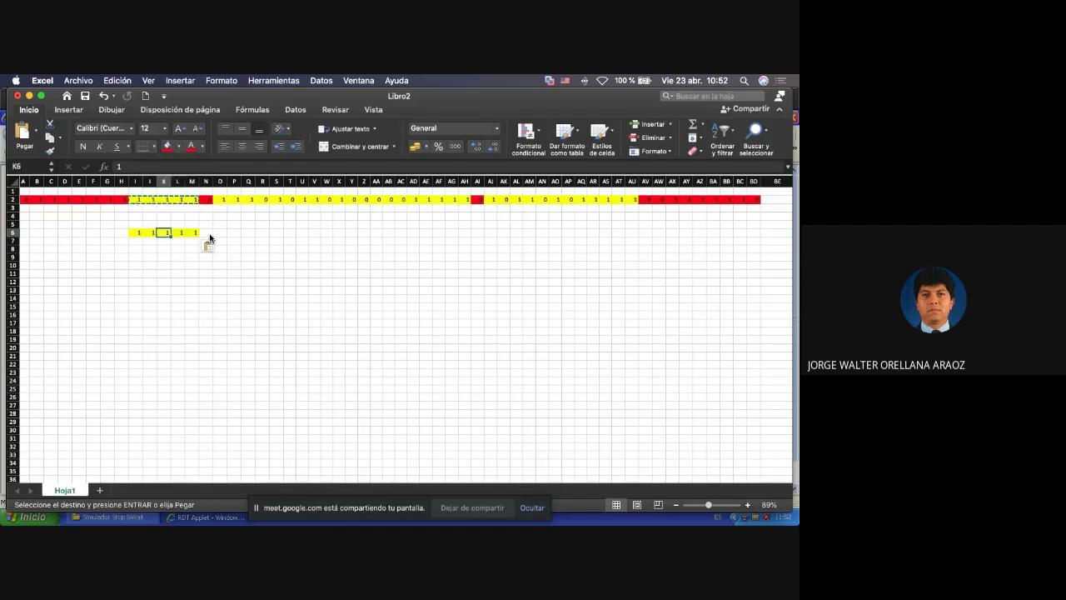
Copy the data bits in O2:AH2 to row 6, starting at N6 directly after the first group.
{"action": "key", "text": "Right"}
{"action": "key", "text": "Right"}
{"action": "key", "text": "Right"}
{"action": "key", "text": "Right"}
{"action": "key", "text": "Right"}
{"action": "key", "text": "Right"}
{"action": "key", "text": "Up"}
{"action": "key", "text": "Up"}
{"action": "key", "text": "Up"}
{"action": "key", "text": "Up"}
{"action": "key", "text": "shift+Right"}
{"action": "key", "text": "shift+Right"}
{"action": "key", "text": "shift+Right"}
{"action": "key", "text": "shift+Right"}
{"action": "key", "text": "shift+Right"}
{"action": "key", "text": "shift+Right"}
{"action": "key", "text": "shift+Right"}
{"action": "key", "text": "shift+Right"}
{"action": "key", "text": "shift+Right"}
{"action": "key", "text": "shift+Right"}
{"action": "key", "text": "shift+Right"}
{"action": "key", "text": "shift+Right"}
{"action": "key", "text": "shift+Right"}
{"action": "key", "text": "shift+Right"}
{"action": "key", "text": "shift+Right"}
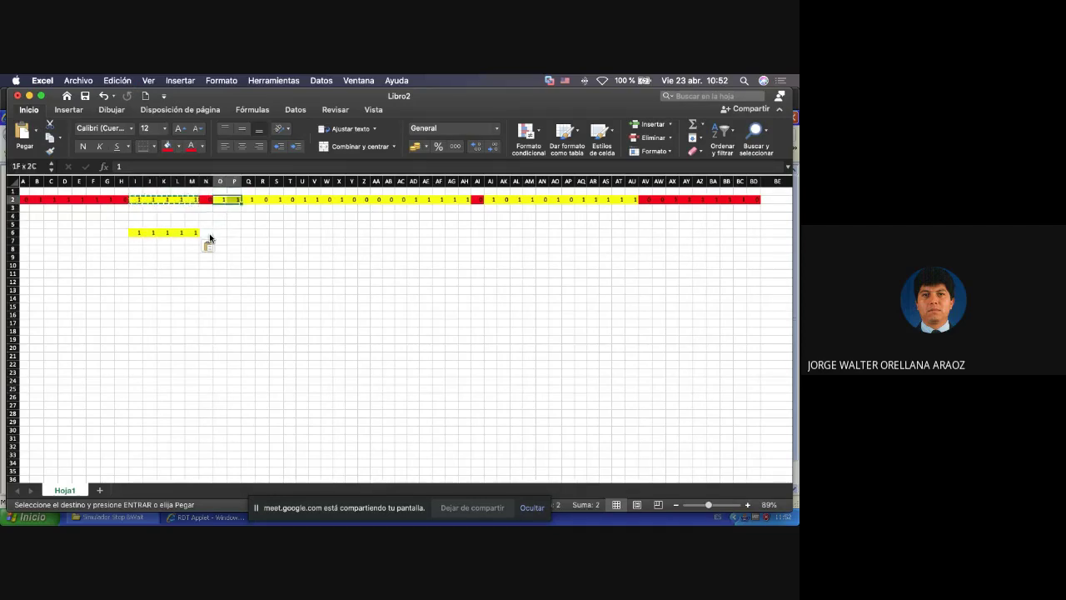
{"action": "key", "text": "shift+Right"}
{"action": "key", "text": "shift+Right"}
{"action": "key", "text": "shift+Right"}
{"action": "key", "text": "shift+Right"}
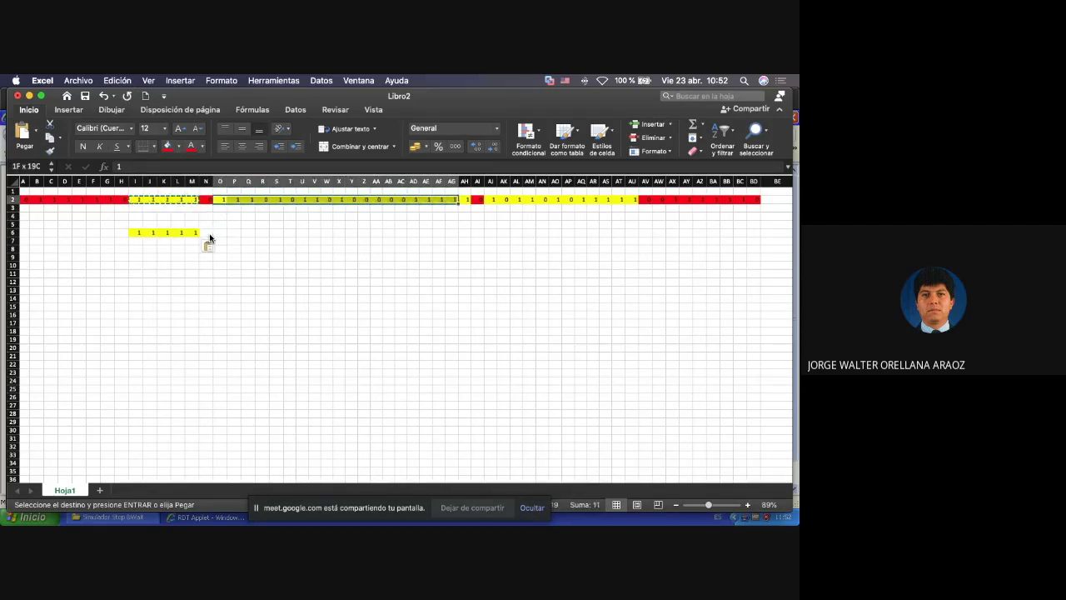
{"action": "key", "text": "super+c"}
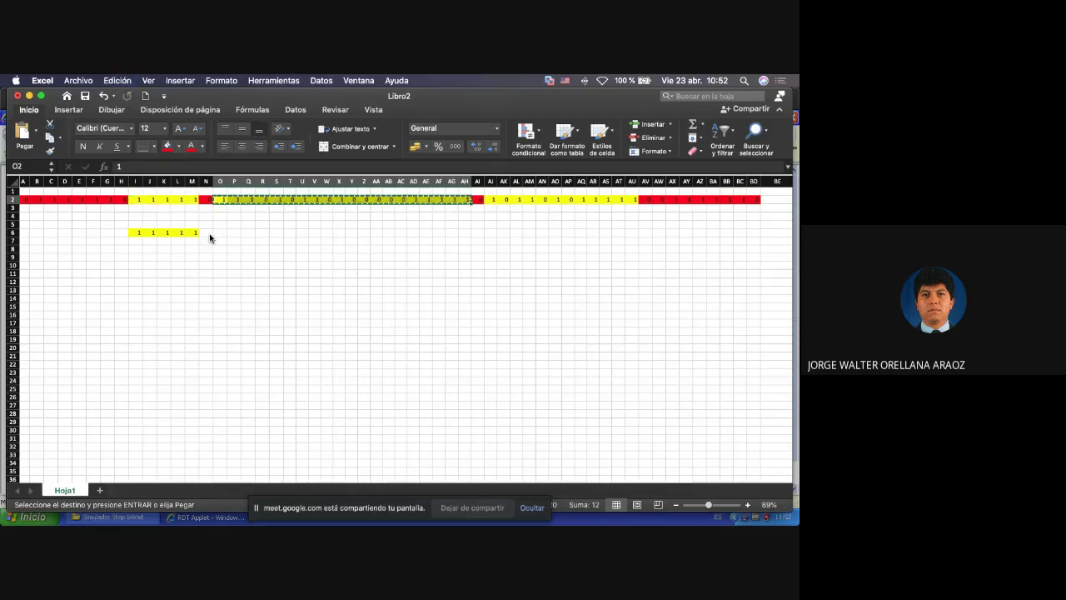
{"action": "key", "text": "Down"}
{"action": "key", "text": "Down"}
{"action": "key", "text": "Down"}
{"action": "key", "text": "Down"}
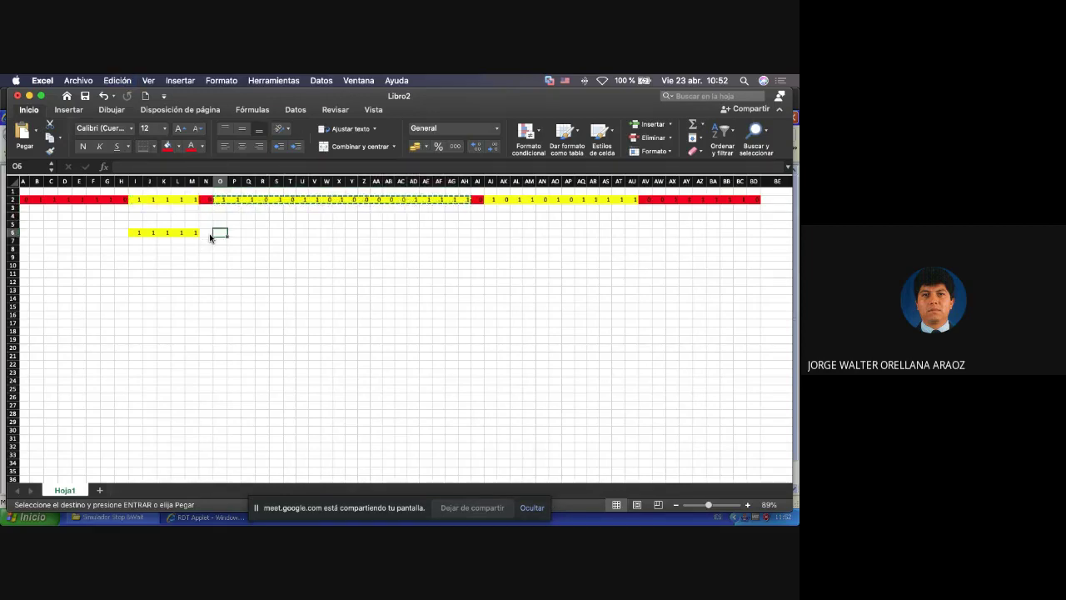
{"action": "key", "text": "Left"}
{"action": "key", "text": "super+v"}
Copy the data bits in AJ2:AU2 to row 6, starting at AH6 directly after the second group.
{"action": "key", "text": "Right"}
{"action": "key", "text": "Right"}
{"action": "key", "text": "Right"}
{"action": "key", "text": "Right"}
{"action": "key", "text": "Right"}
{"action": "key", "text": "Right"}
{"action": "key", "text": "Right"}
{"action": "key", "text": "Right"}
{"action": "key", "text": "Right"}
{"action": "key", "text": "Right"}
{"action": "key", "text": "Right"}
{"action": "key", "text": "Right"}
{"action": "key", "text": "Right"}
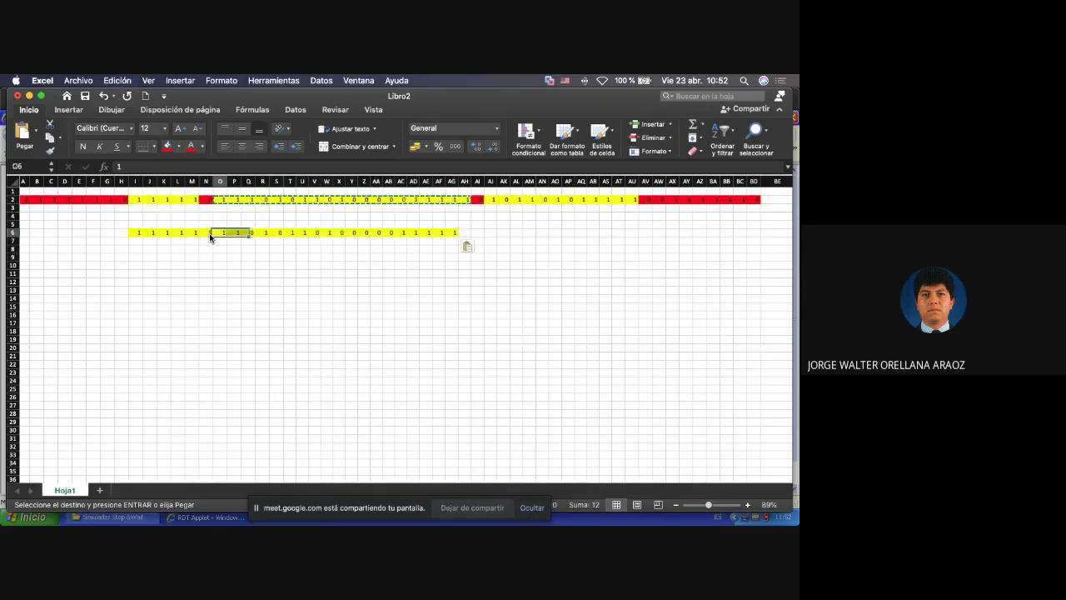
{"action": "key", "text": "Right"}
{"action": "key", "text": "Right"}
{"action": "key", "text": "Right"}
{"action": "key", "text": "Right"}
{"action": "key", "text": "Right"}
{"action": "key", "text": "Right"}
{"action": "key", "text": "Right"}
{"action": "key", "text": "Right"}
{"action": "key", "text": "Right"}
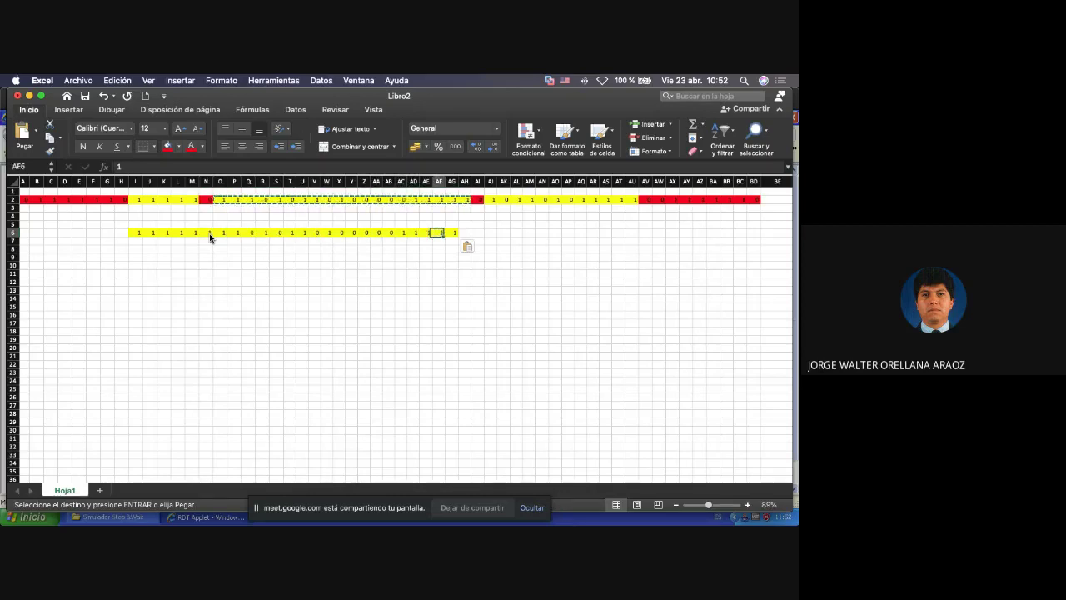
{"action": "key", "text": "Up"}
{"action": "key", "text": "Up"}
{"action": "key", "text": "Up"}
{"action": "key", "text": "Up"}
{"action": "key", "text": "shift+Right"}
{"action": "key", "text": "shift+Right"}
{"action": "key", "text": "shift+Right"}
{"action": "key", "text": "shift+Right"}
{"action": "key", "text": "shift+Right"}
{"action": "key", "text": "shift+Right"}
{"action": "key", "text": "shift+Right"}
{"action": "key", "text": "shift+Right"}
{"action": "key", "text": "shift+Right"}
{"action": "key", "text": "shift+Right"}
{"action": "key", "text": "shift+Right"}
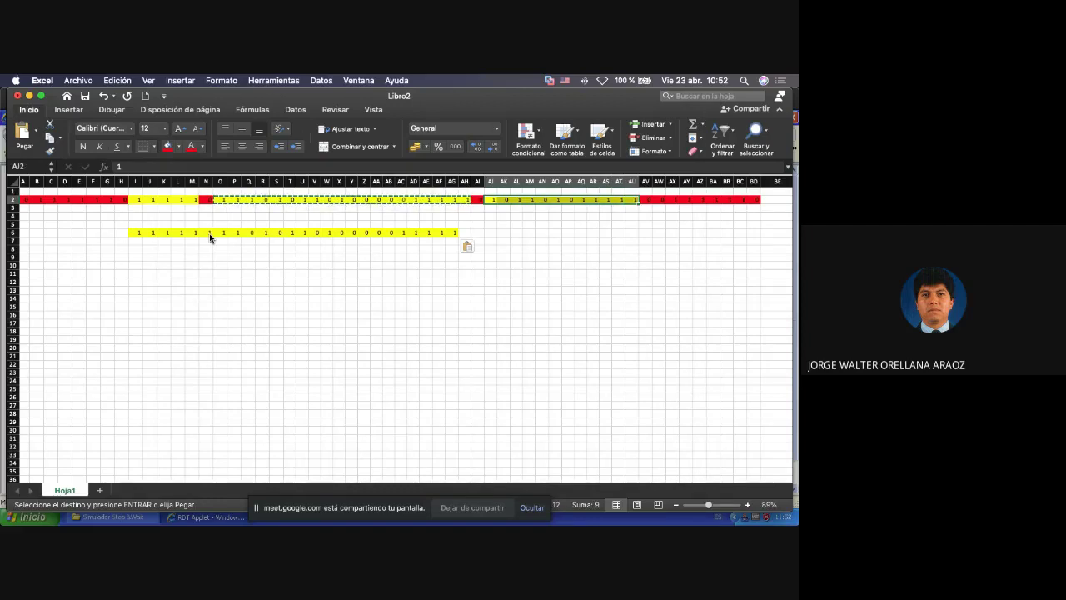
{"action": "key", "text": "super+c"}
{"action": "key", "text": "Down"}
{"action": "key", "text": "Down"}
{"action": "key", "text": "Down"}
{"action": "key", "text": "Down"}
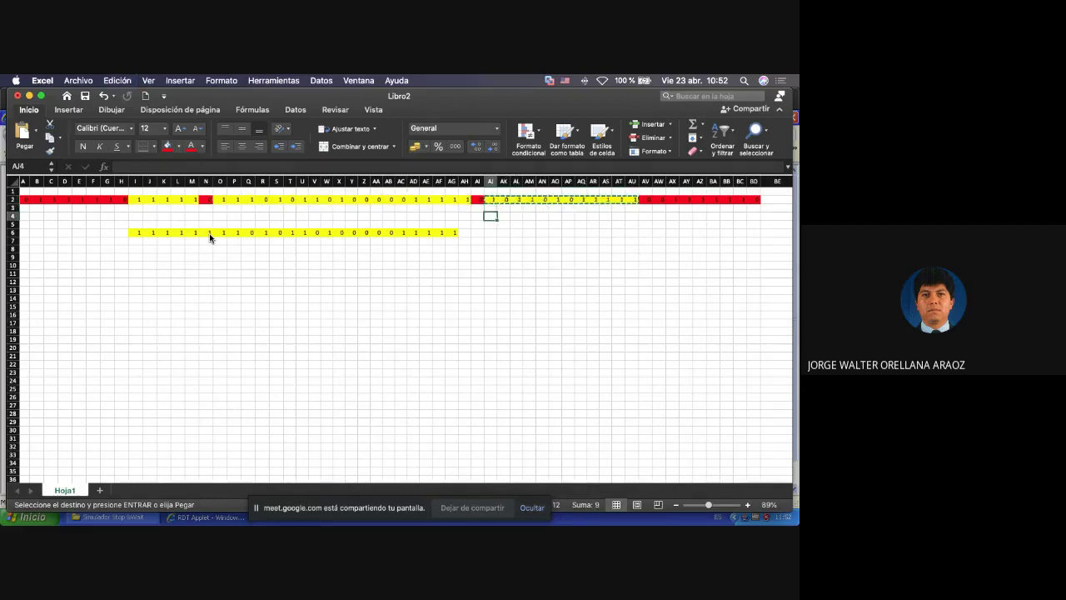
{"action": "key", "text": "super+v"}
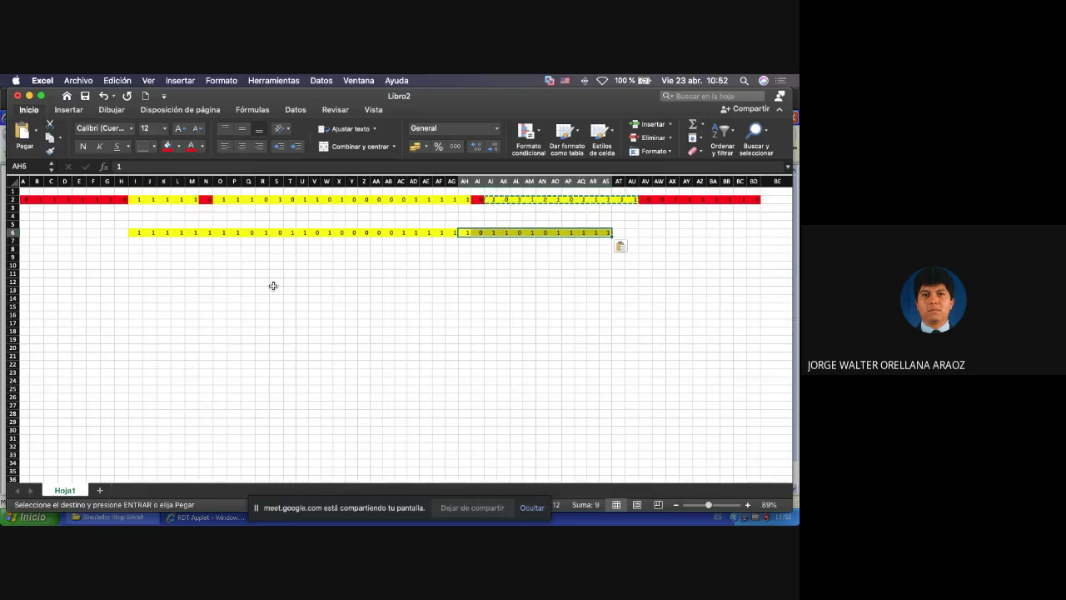
Fill the first eight destuffed bits, cells I6:P6, with orange.
{"action": "left_click", "coordinate": [135, 231]}
{"action": "left_click_drag", "start_coordinate": [139, 232], "coordinate": [230, 236]}
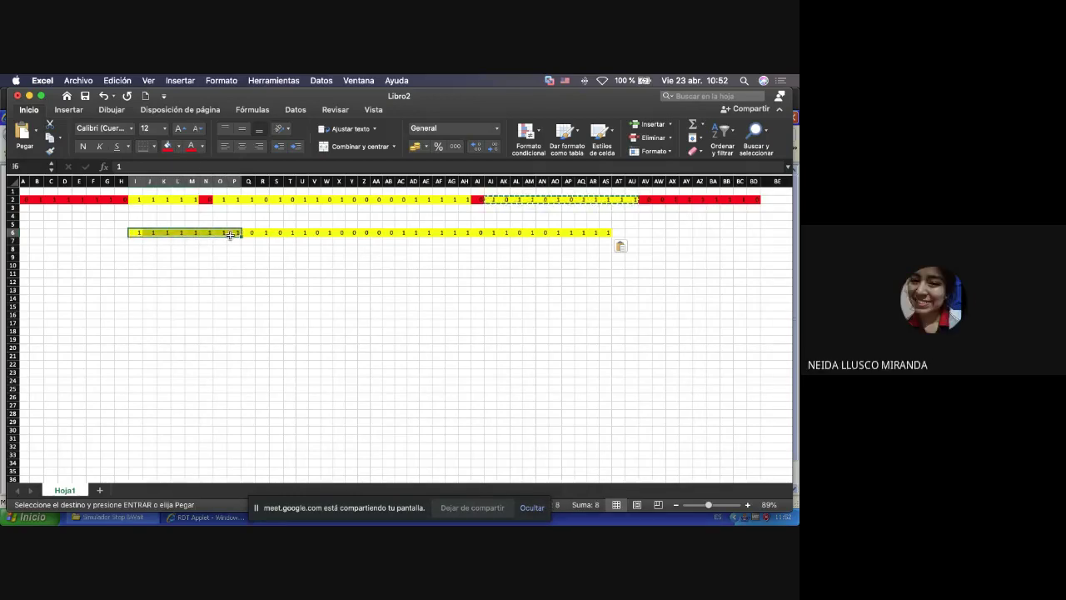
{"action": "left_click", "coordinate": [177, 146]}
{"action": "left_click", "coordinate": [224, 200]}
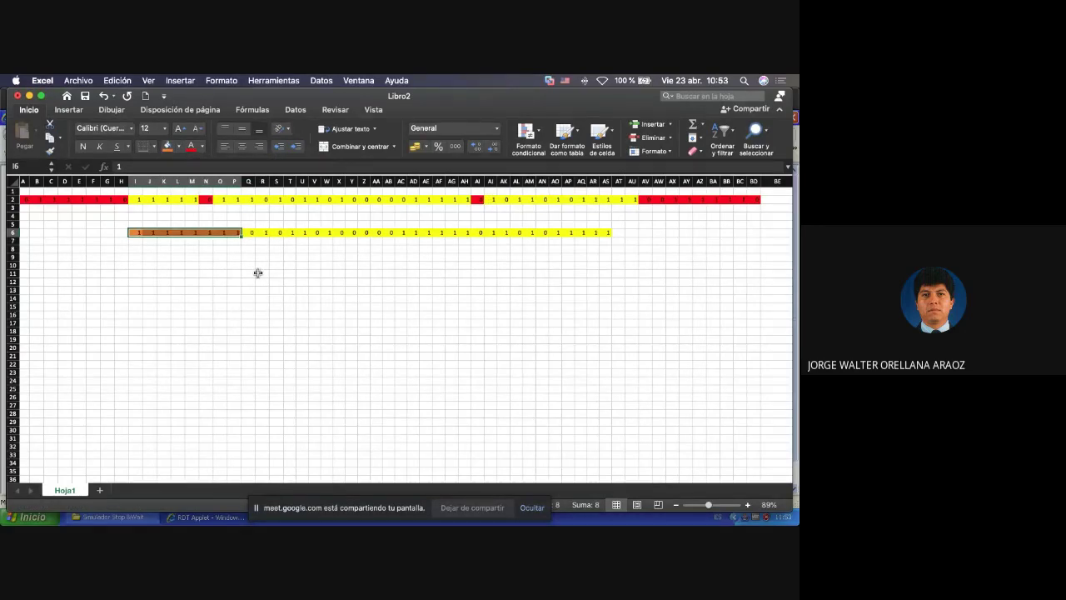
{"action": "left_click", "coordinate": [258, 272]}
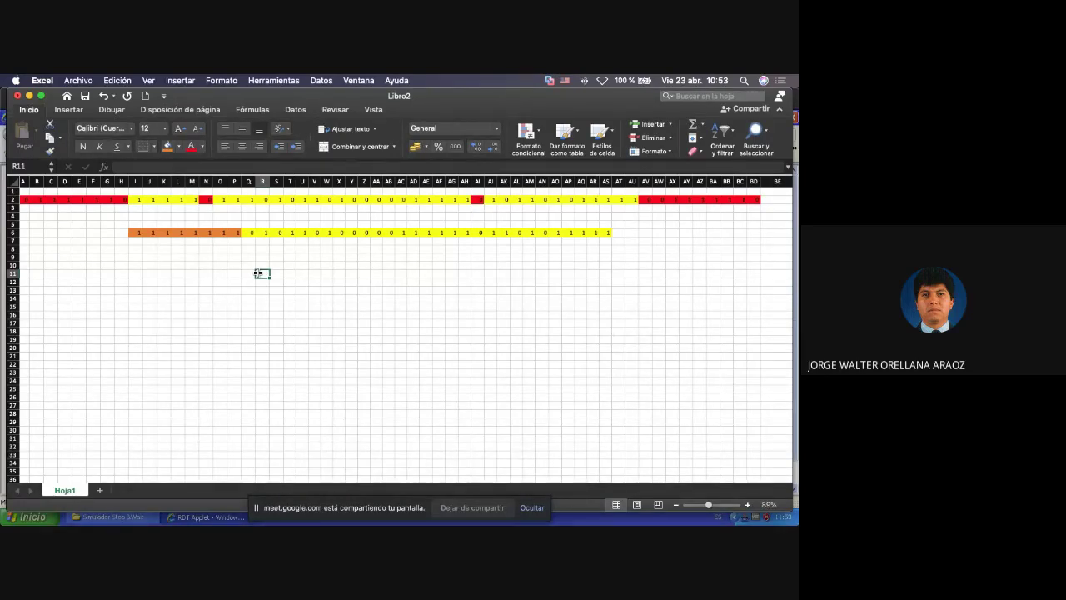
Fill the next eight bits, cells Q6:X6, with green.
{"action": "left_click", "coordinate": [248, 233]}
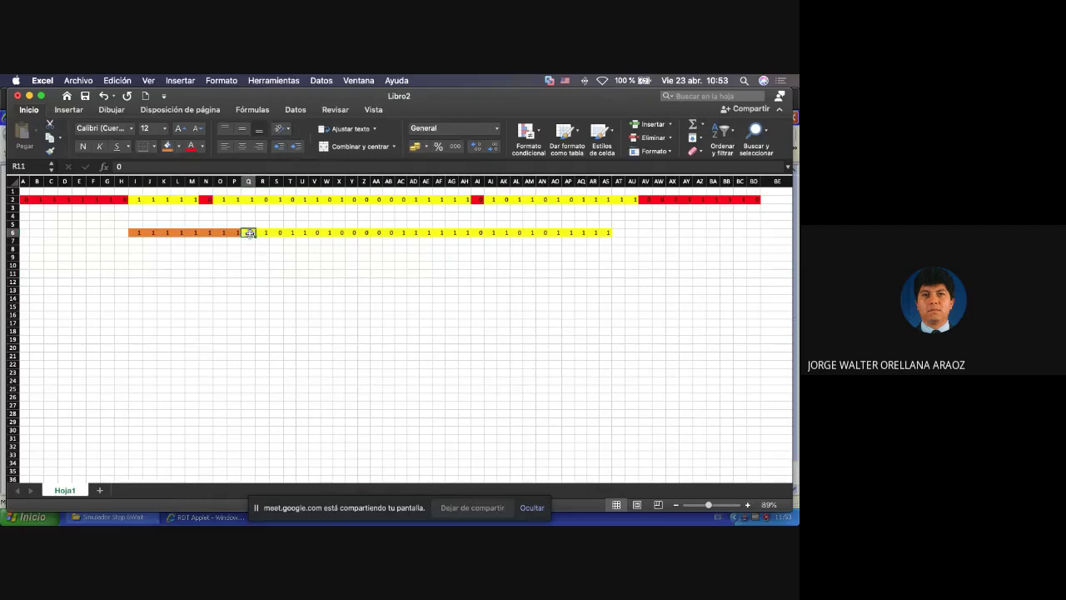
{"action": "left_click_drag", "start_coordinate": [248, 233], "coordinate": [338, 233]}
{"action": "left_click", "coordinate": [179, 147]}
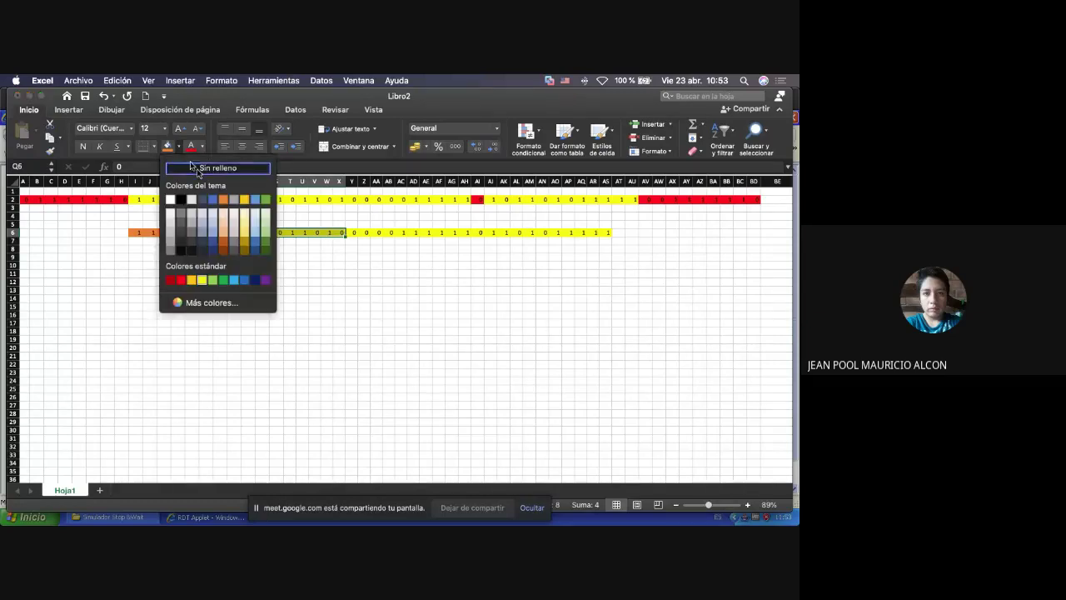
{"action": "left_click", "coordinate": [264, 200]}
{"action": "left_click", "coordinate": [276, 250]}
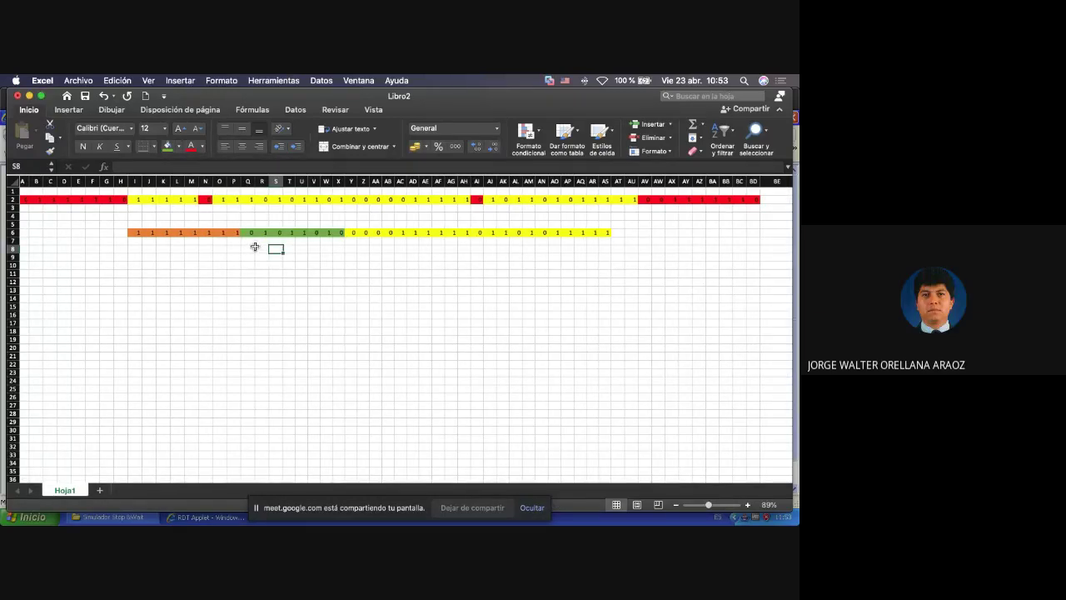
Fill the last 16 bits of row 6, cells AD6:AS6, with light blue.
{"action": "scroll", "coordinate": [255, 248], "scroll_direction": "up", "scroll_amount": 5}
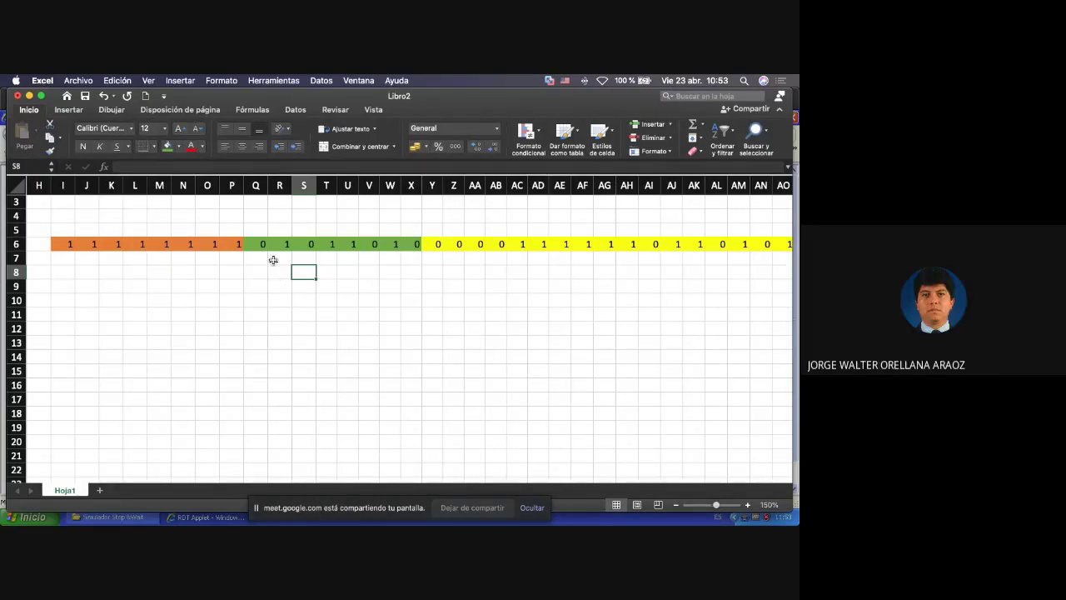
{"action": "left_click", "coordinate": [255, 243]}
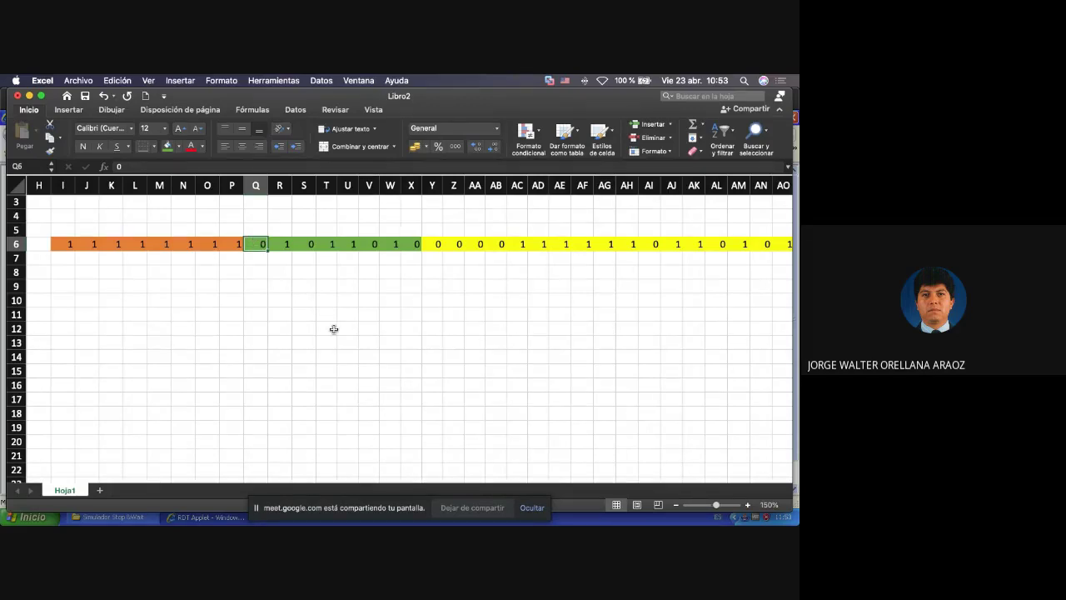
{"action": "scroll", "coordinate": [333, 329], "scroll_direction": "down", "scroll_amount": 5}
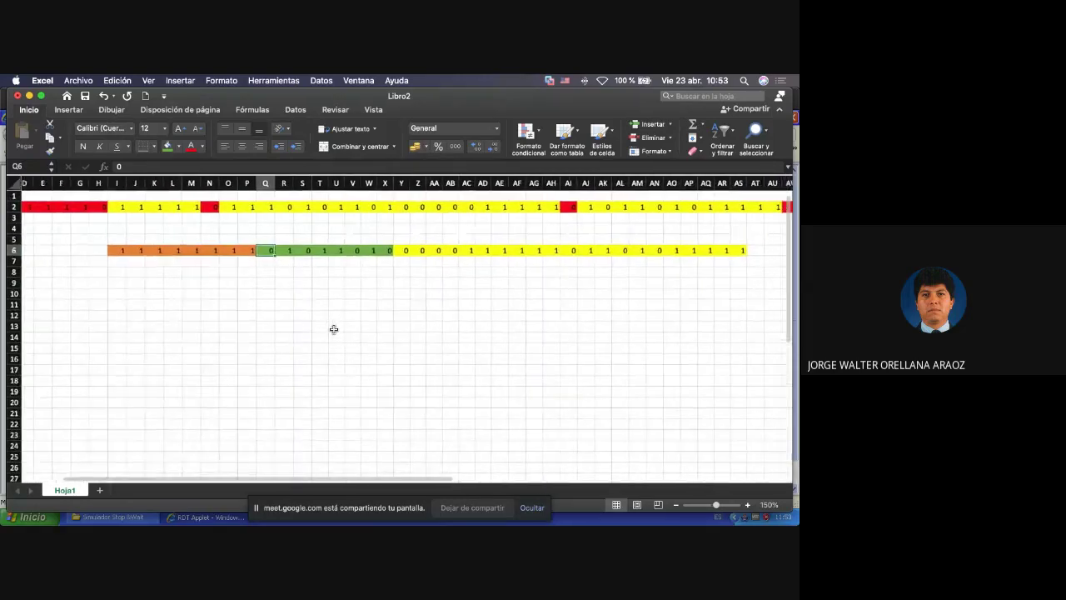
{"action": "scroll", "coordinate": [333, 329], "scroll_direction": "up", "scroll_amount": 2}
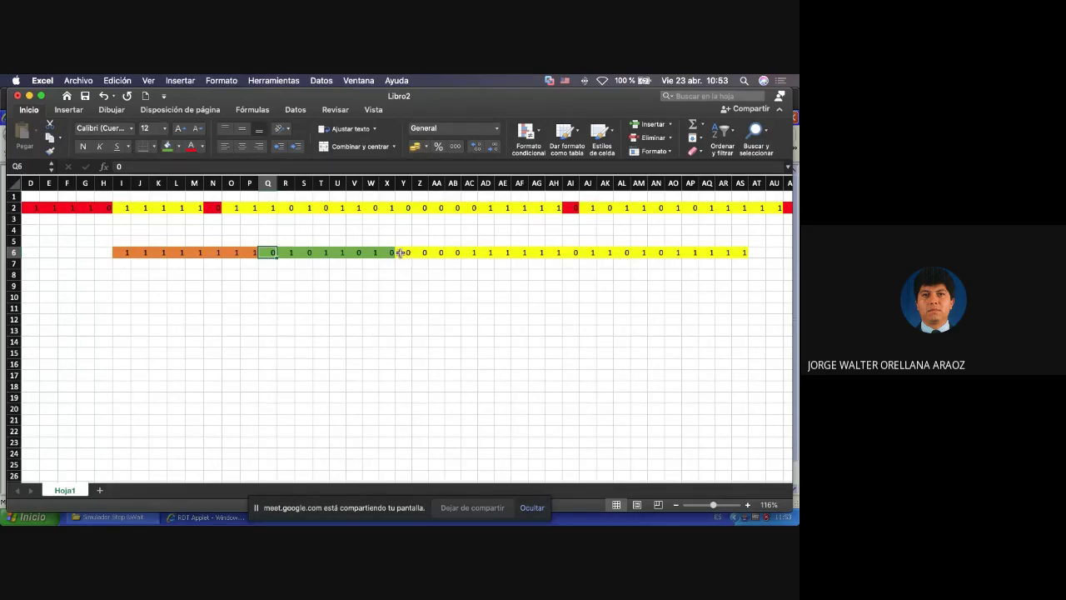
{"action": "left_click_drag", "start_coordinate": [408, 252], "coordinate": [739, 252]}
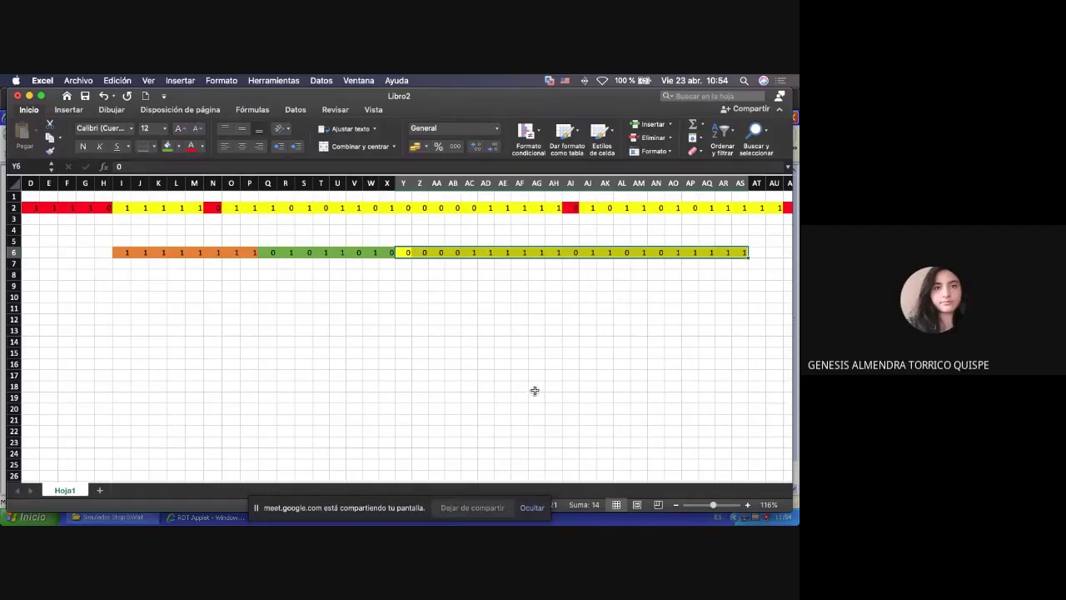
{"action": "left_click", "coordinate": [737, 275]}
{"action": "left_click_drag", "start_coordinate": [742, 252], "coordinate": [488, 253]}
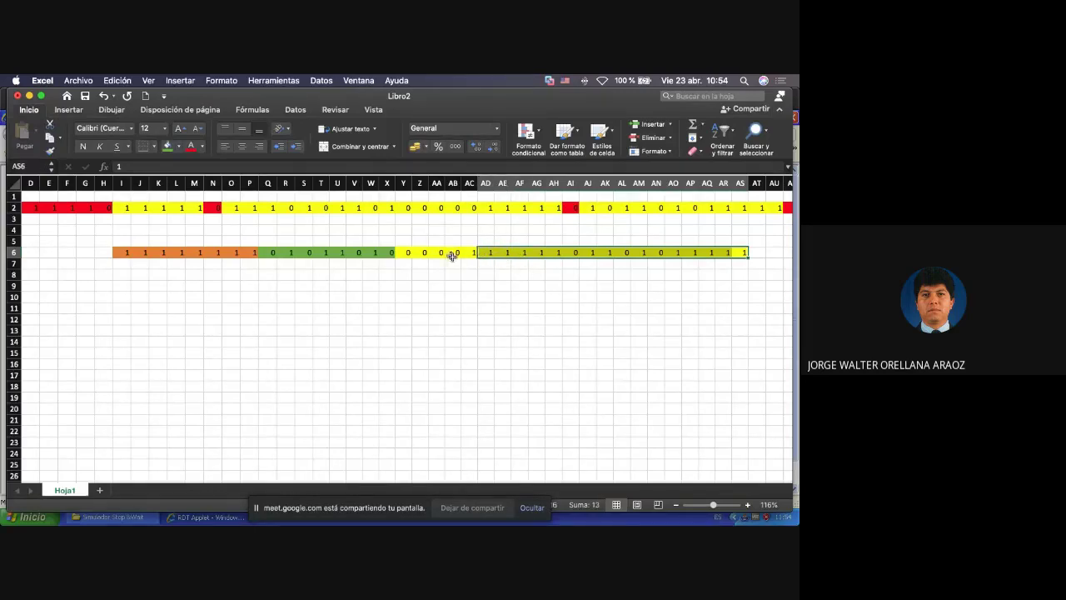
{"action": "left_click", "coordinate": [178, 147]}
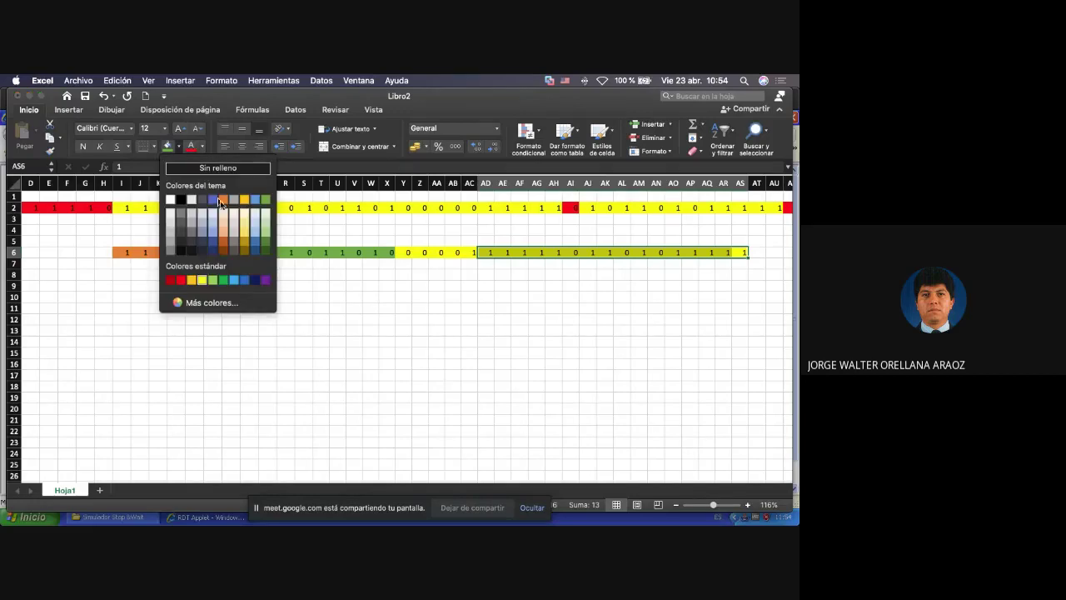
{"action": "left_click", "coordinate": [255, 235]}
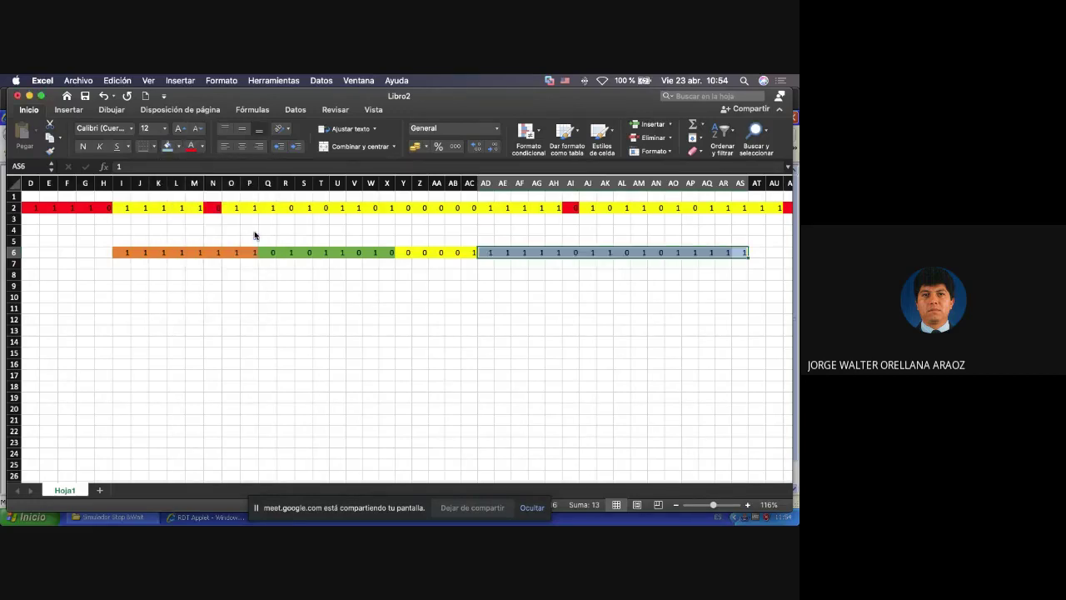
{"action": "left_click", "coordinate": [436, 275]}
Label the yellow bits DATO in cell Z5 and the light blue bits CHECKSUM in cell AG5.
{"action": "left_click_drag", "start_coordinate": [408, 254], "coordinate": [463, 256]}
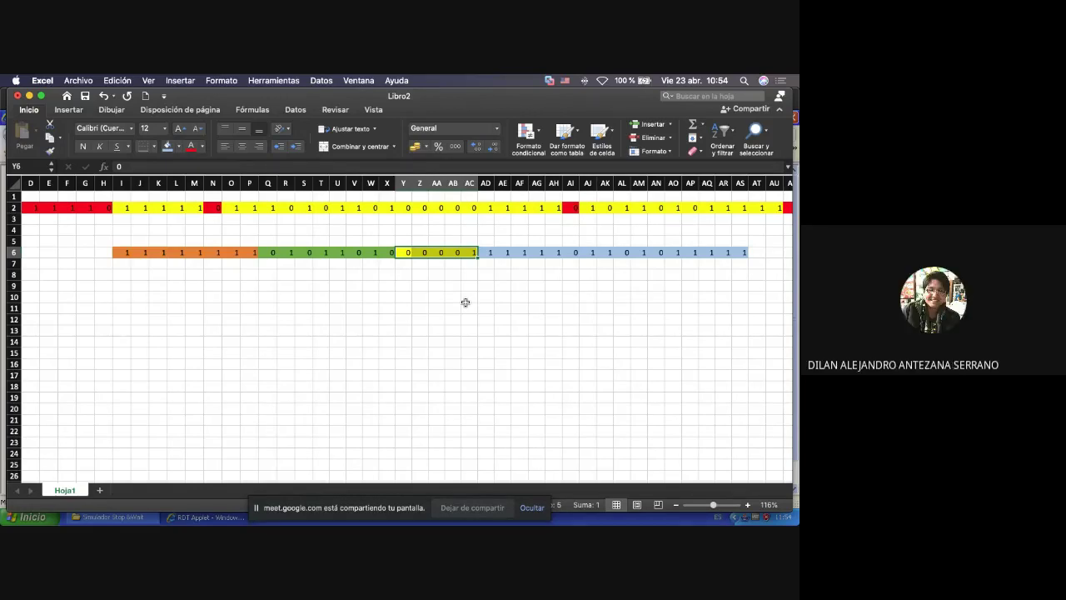
{"action": "left_click", "coordinate": [421, 240]}
{"action": "type", "text": "DATO"}
{"action": "key", "text": "Right"}
{"action": "key", "text": "Right"}
{"action": "key", "text": "Right"}
{"action": "key", "text": "Right"}
{"action": "key", "text": "Right"}
{"action": "key", "text": "Right"}
{"action": "key", "text": "Right"}
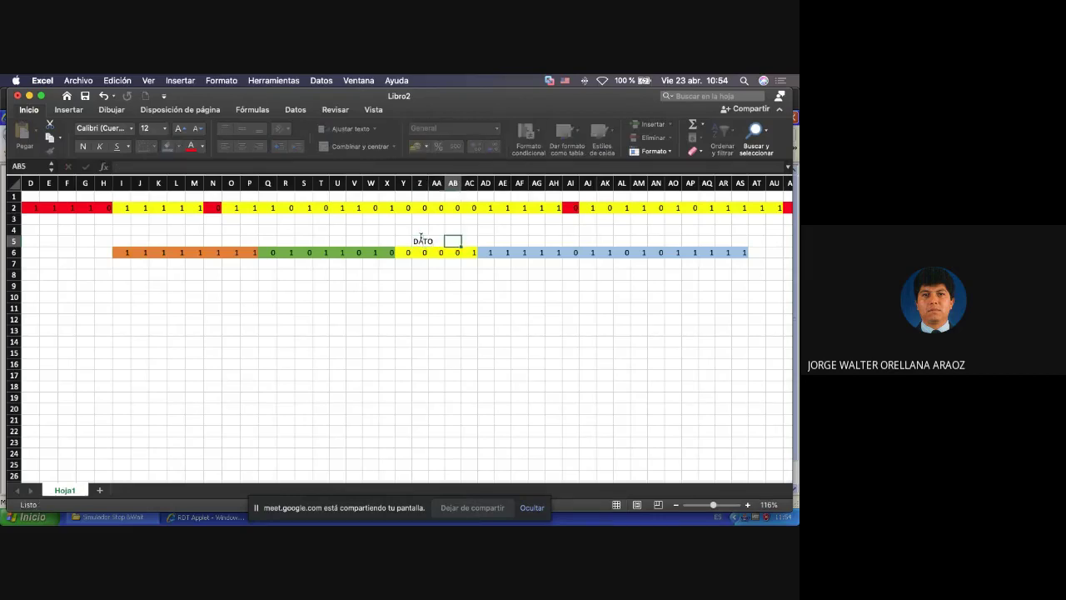
{"action": "type", "text": "CHECKSUM"}
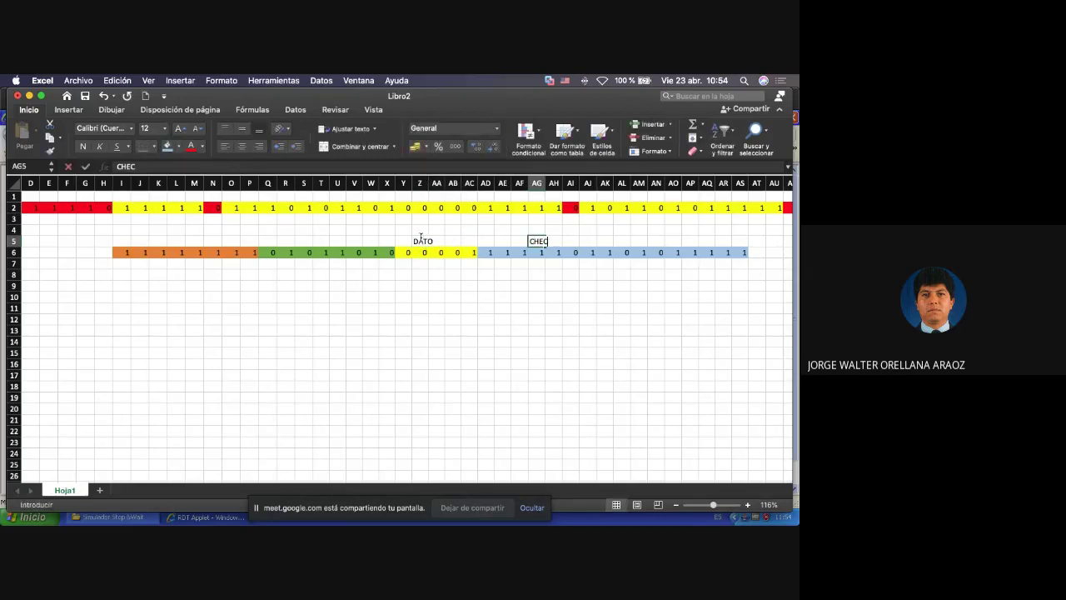
Label the green bits CTRL in cell S5 and the orange bits DIRECCION in cell K5.
{"action": "key", "text": "Left"}
{"action": "key", "text": "Left"}
{"action": "key", "text": "Left"}
{"action": "key", "text": "Left"}
{"action": "key", "text": "Left"}
{"action": "key", "text": "Left"}
{"action": "key", "text": "Left"}
{"action": "key", "text": "Left"}
{"action": "key", "text": "Left"}
{"action": "key", "text": "Left"}
{"action": "key", "text": "Left"}
{"action": "key", "text": "Left"}
{"action": "key", "text": "Left"}
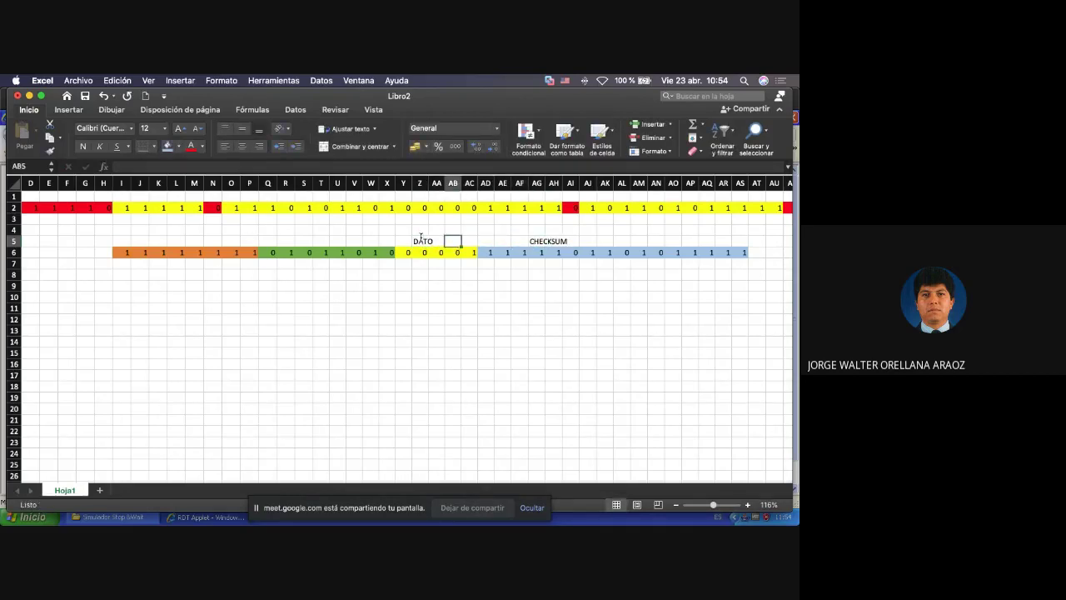
{"action": "key", "text": "Left"}
{"action": "type", "text": "CTRL"}
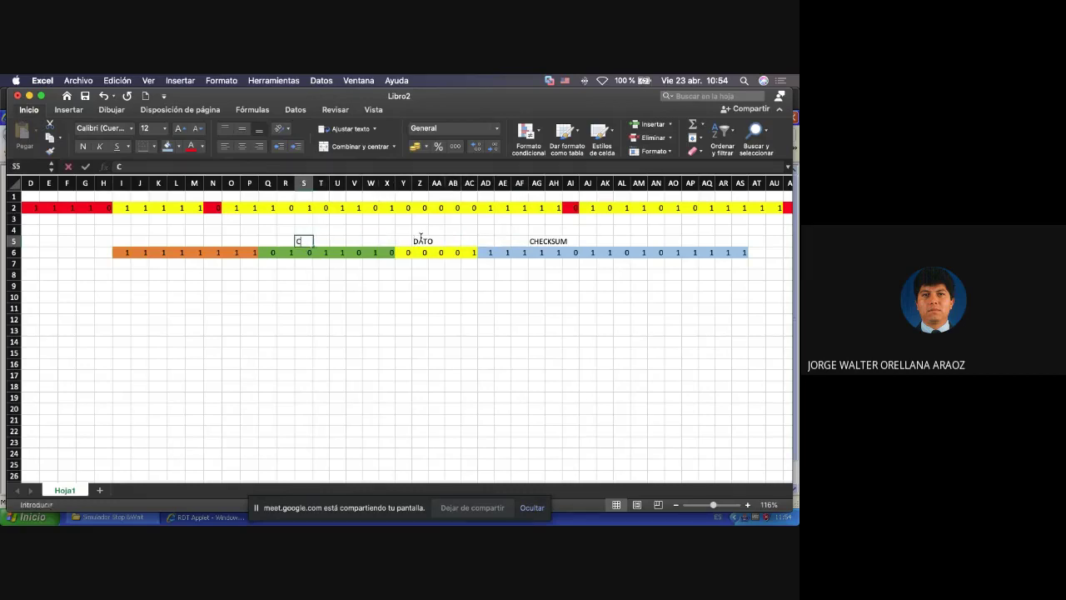
{"action": "key", "text": "Left"}
{"action": "key", "text": "Left"}
{"action": "key", "text": "Left"}
{"action": "key", "text": "Left"}
{"action": "key", "text": "Left"}
{"action": "key", "text": "Left"}
{"action": "key", "text": "Left"}
{"action": "key", "text": "Left"}
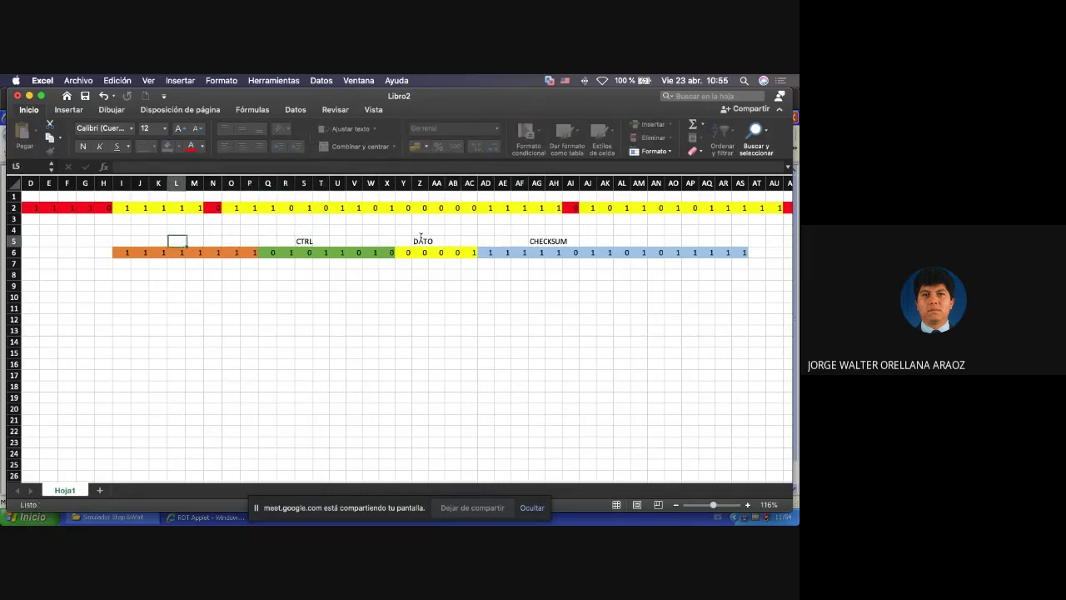
{"action": "type", "text": "DIRECCION"}
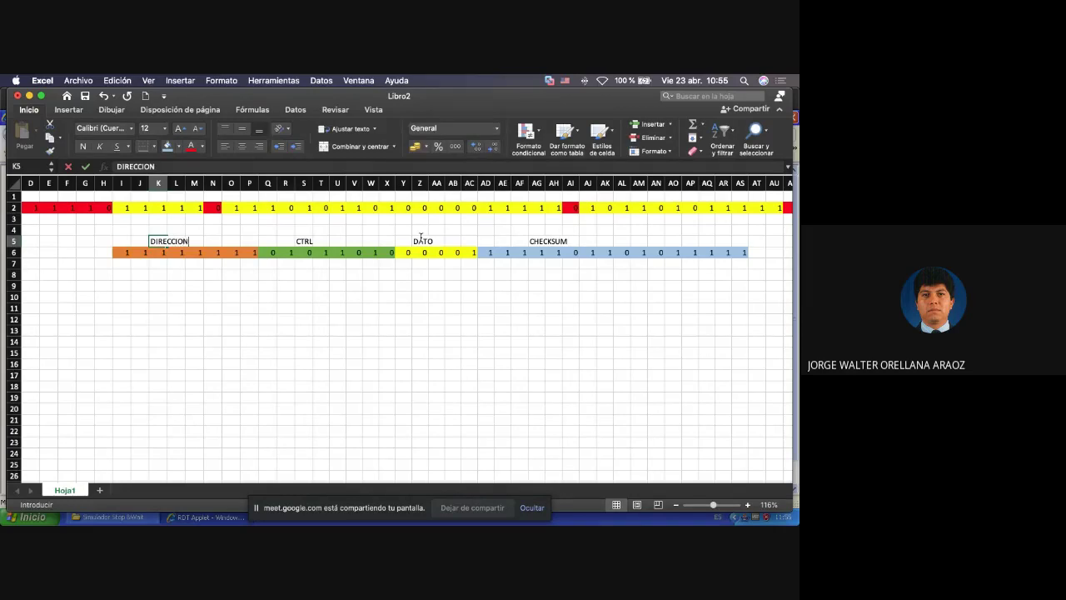
{"action": "key", "text": "Return"}
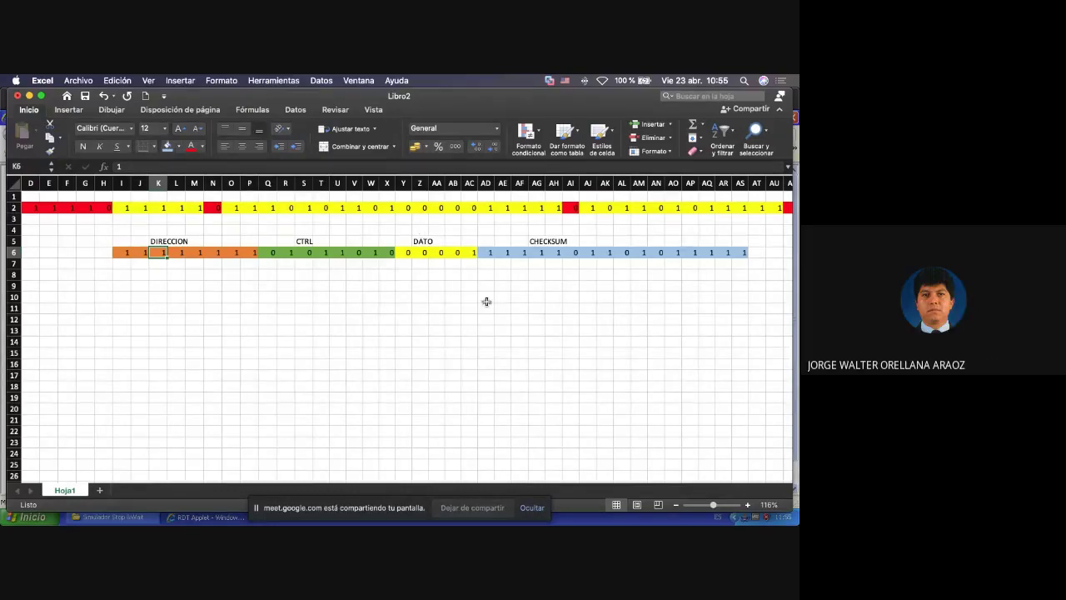
Enter the generator polynomial X^16+X^12+X^5+1 as text in cell AW4, below the closing flag.
{"action": "scroll", "coordinate": [486, 301], "scroll_direction": "right", "scroll_amount": 2}
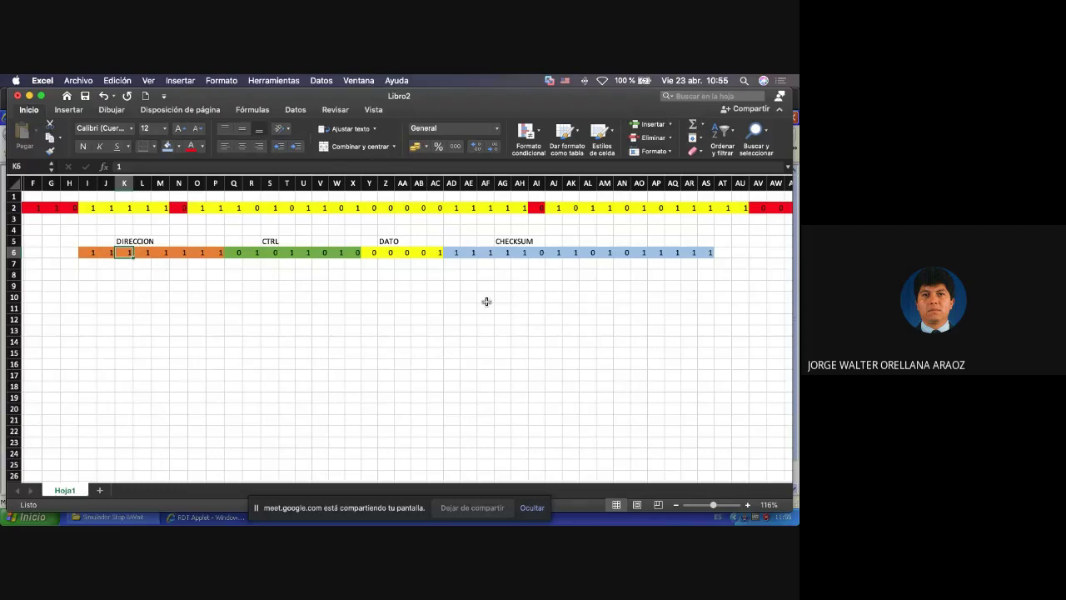
{"action": "scroll", "coordinate": [486, 302], "scroll_direction": "right", "scroll_amount": 10}
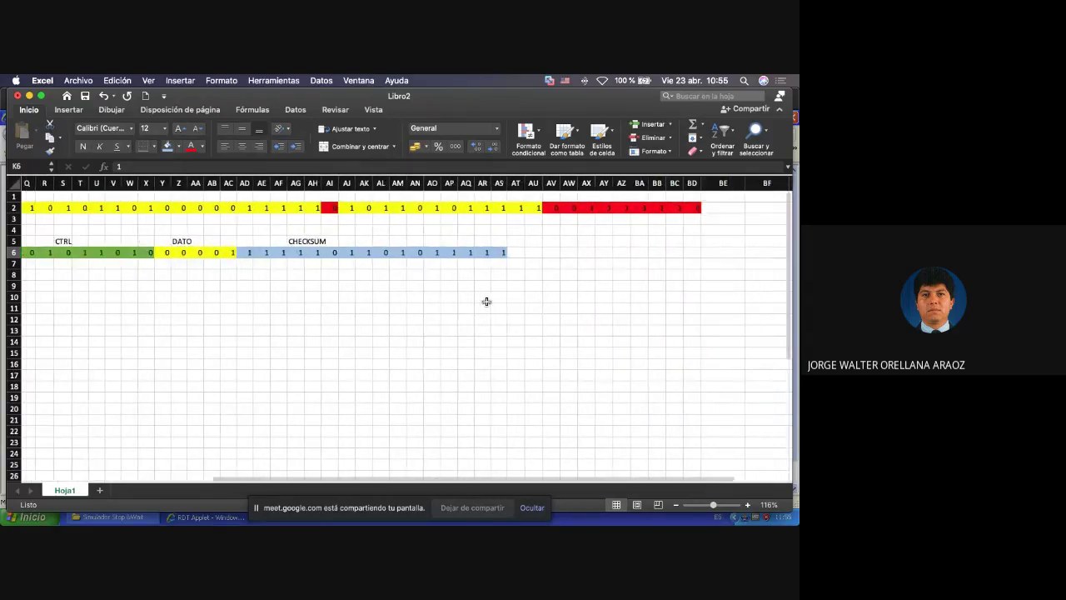
{"action": "scroll", "coordinate": [514, 230], "scroll_direction": "right", "scroll_amount": 15}
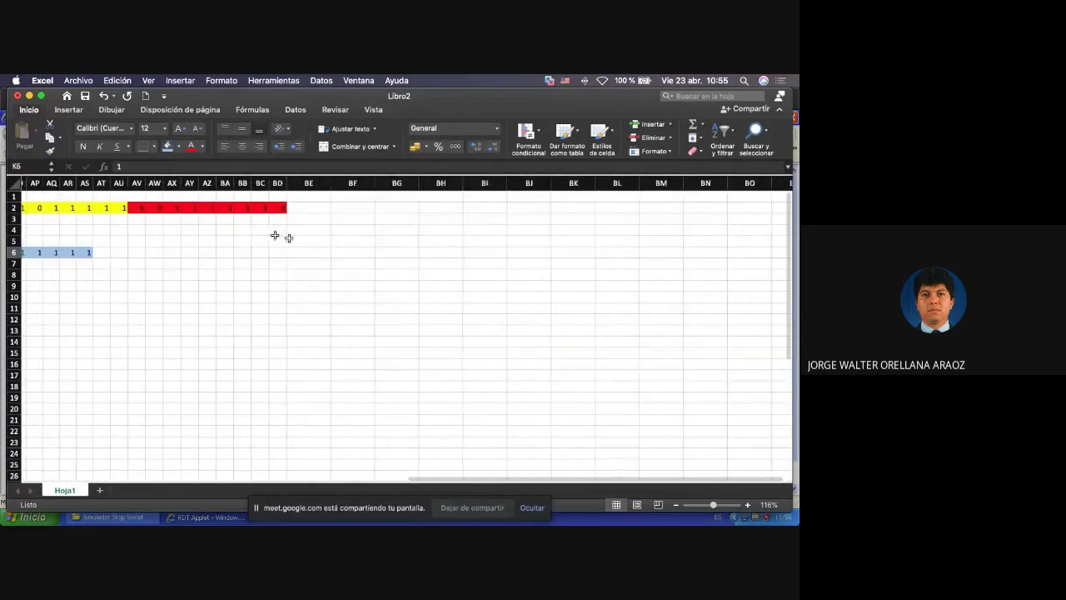
{"action": "left_click", "coordinate": [125, 229]}
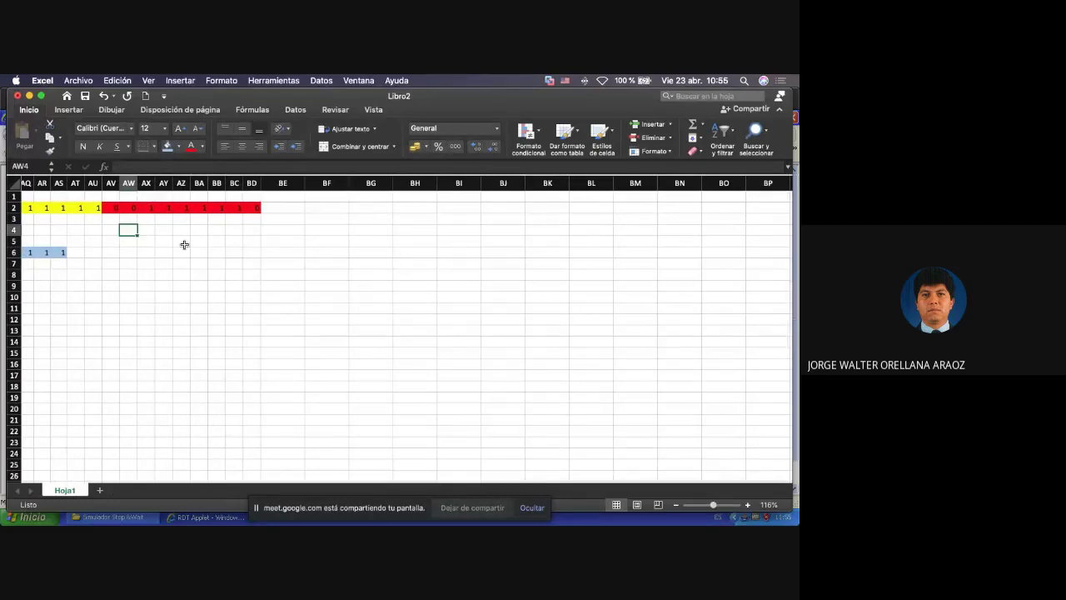
{"action": "type", "text": "X^"}
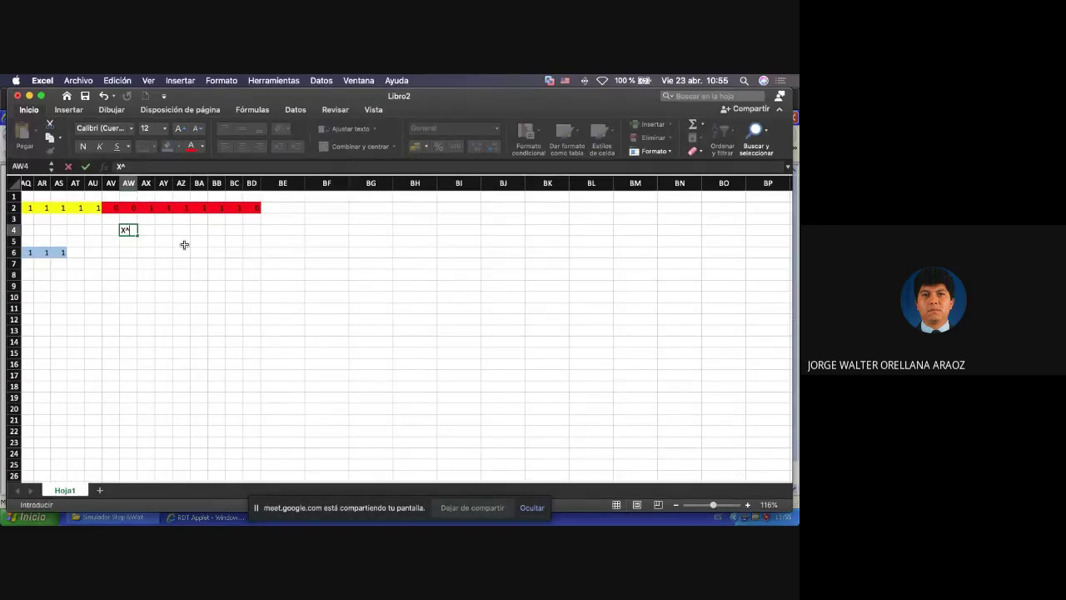
{"action": "type", "text": "16+X^12+X^5+1"}
{"action": "key", "text": "Return"}
{"action": "key", "text": "Return"}
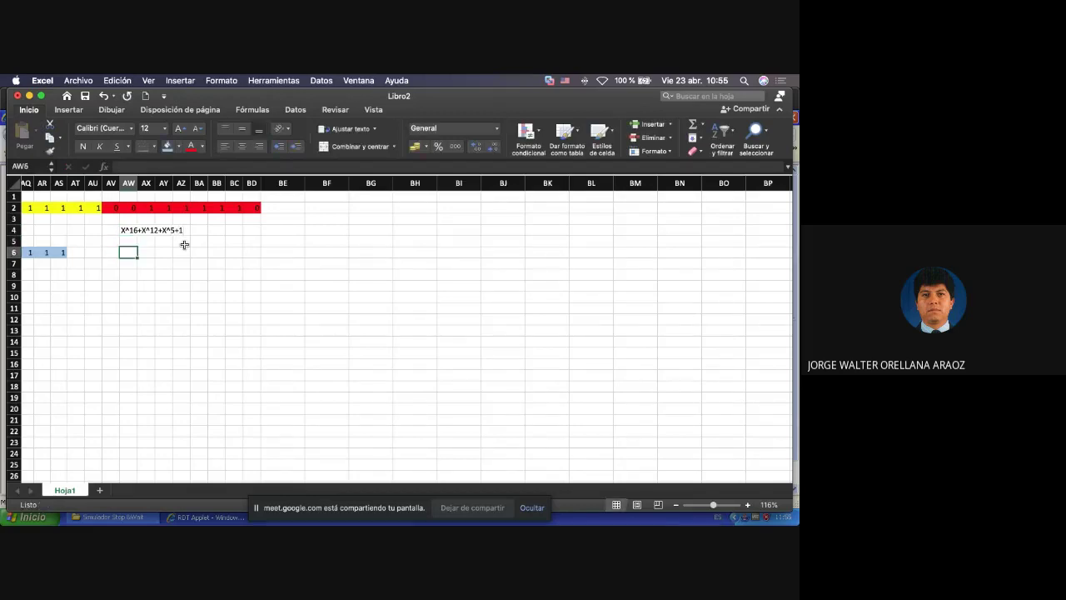
{"action": "type", "text": "1"}
{"action": "key", "text": "Tab"}
{"action": "type", "text": "0"}
{"action": "key", "text": "Tab"}
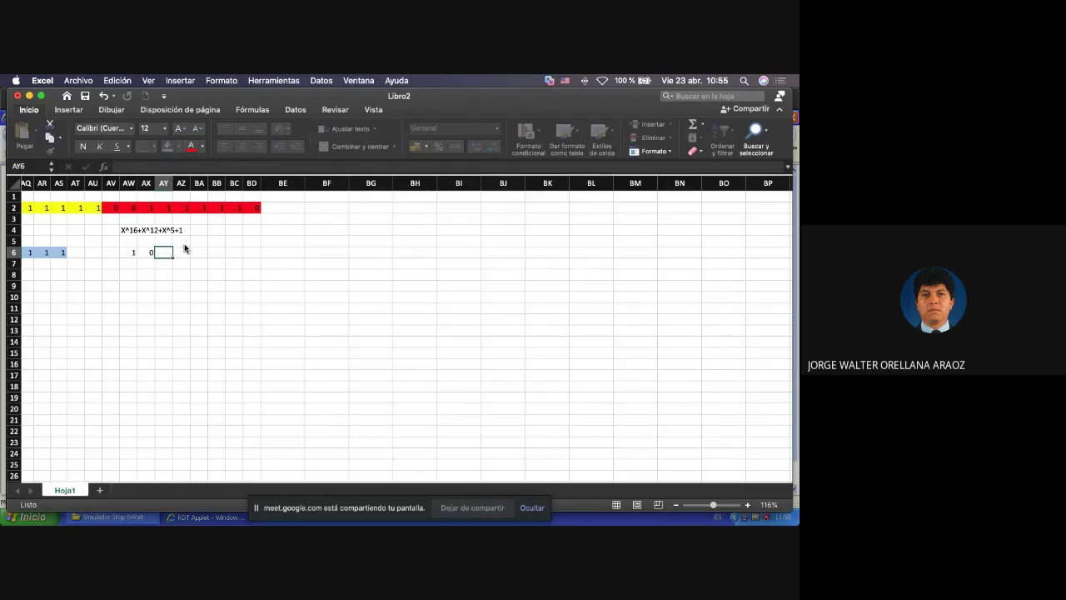
{"action": "type", "text": "0"}
{"action": "key", "text": "Tab"}
{"action": "type", "text": "0"}
{"action": "key", "text": "Tab"}
{"action": "type", "text": "1"}
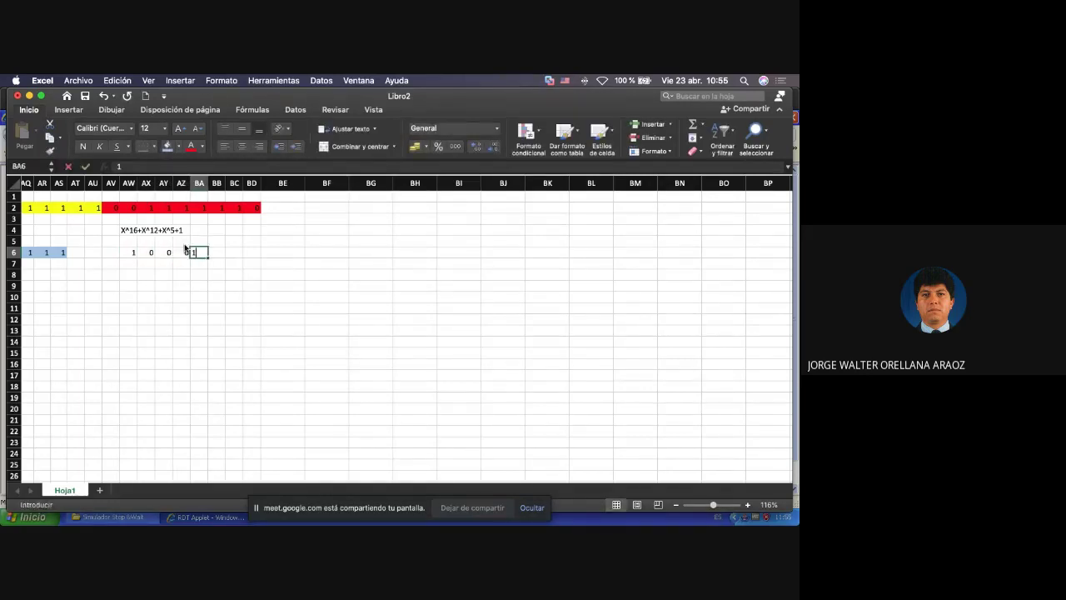
{"action": "key", "text": "Tab"}
{"action": "type", "text": "0"}
{"action": "key", "text": "Tab"}
{"action": "type", "text": "0"}
{"action": "key", "text": "Tab"}
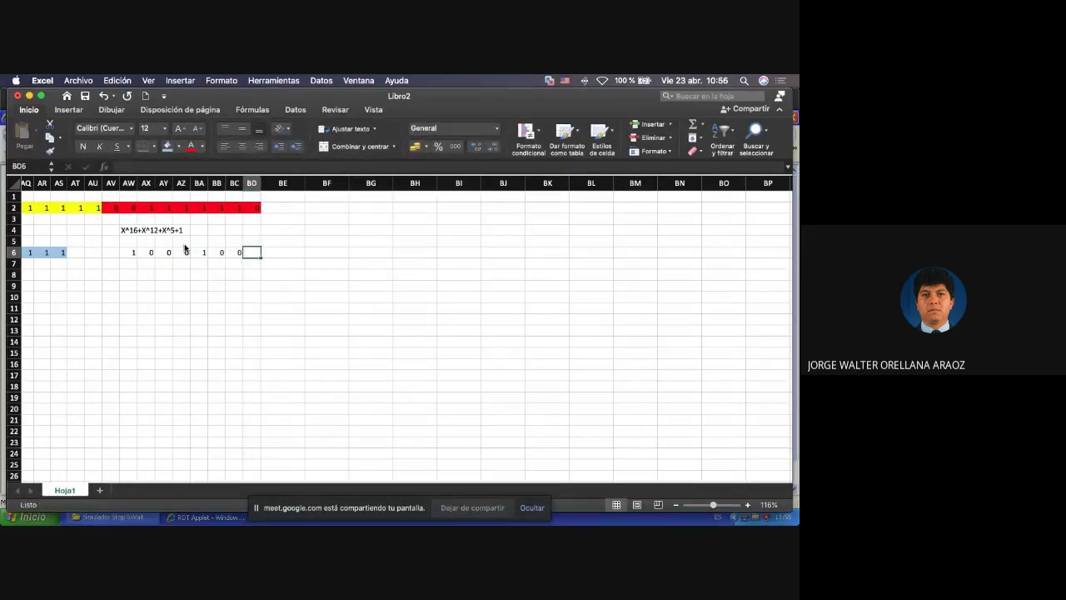
{"action": "type", "text": "0"}
{"action": "key", "text": "Tab"}
{"action": "type", "text": "0"}
{"action": "key", "text": "Tab"}
{"action": "key", "text": "Tab"}
{"action": "type", "text": "0"}
{"action": "key", "text": "Tab"}
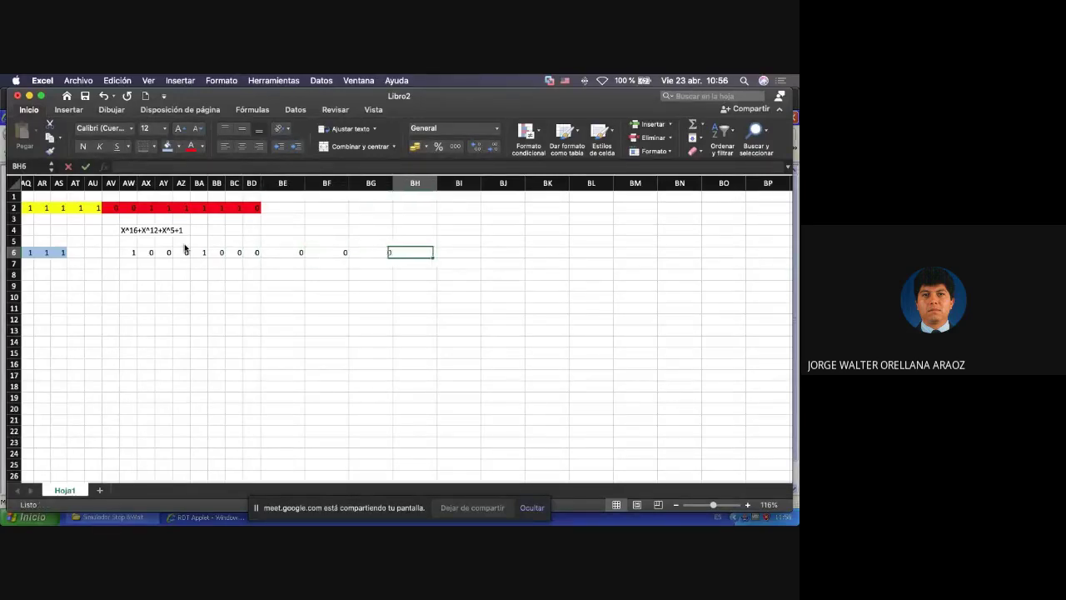
{"action": "type", "text": "1"}
{"action": "key", "text": "Tab"}
{"action": "type", "text": "0"}
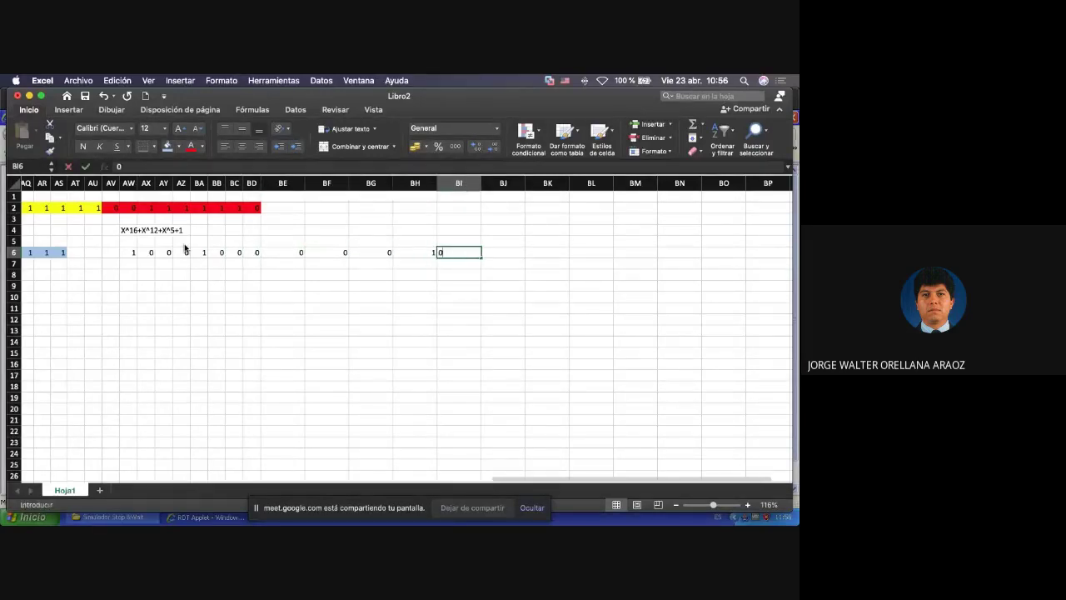
{"action": "key", "text": "Tab"}
{"action": "type", "text": "0"}
{"action": "key", "text": "Tab"}
{"action": "type", "text": "0"}
{"action": "key", "text": "Tab"}
{"action": "type", "text": "0"}
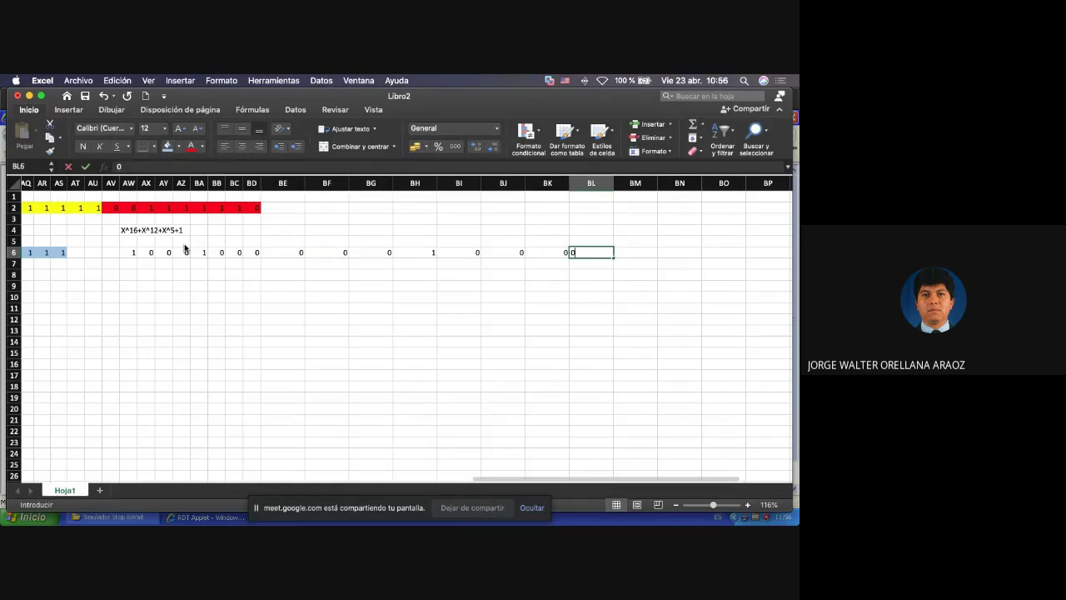
{"action": "key", "text": "Tab"}
{"action": "type", "text": "1"}
{"action": "key", "text": "Tab"}
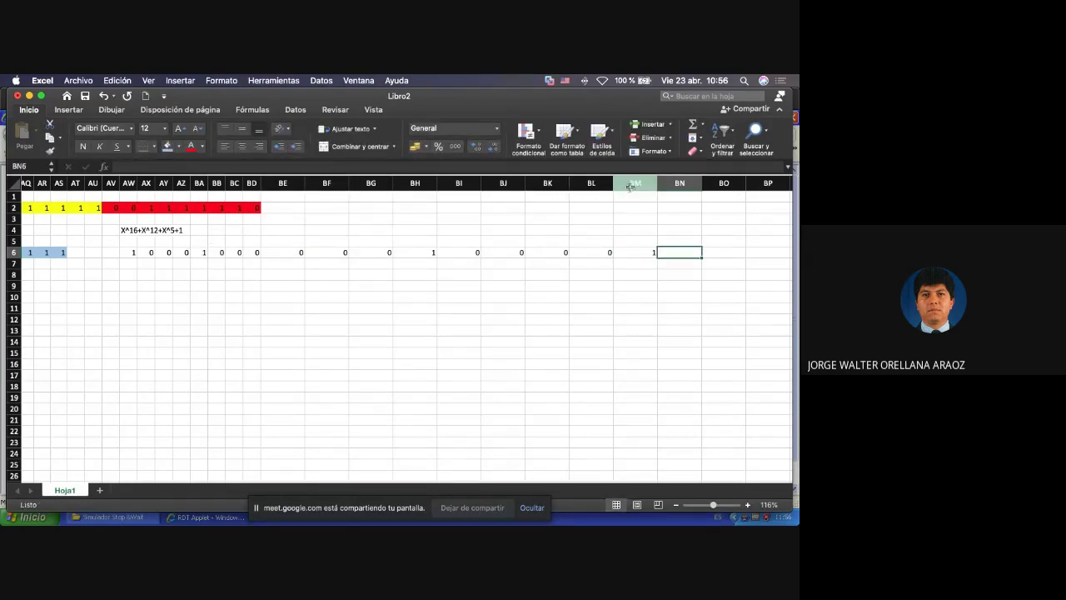
Narrow columns BE through BM to about the same width as the other bit columns.
{"action": "left_click_drag", "start_coordinate": [633, 185], "coordinate": [277, 183]}
{"action": "left_click_drag", "start_coordinate": [274, 181], "coordinate": [278, 182]}
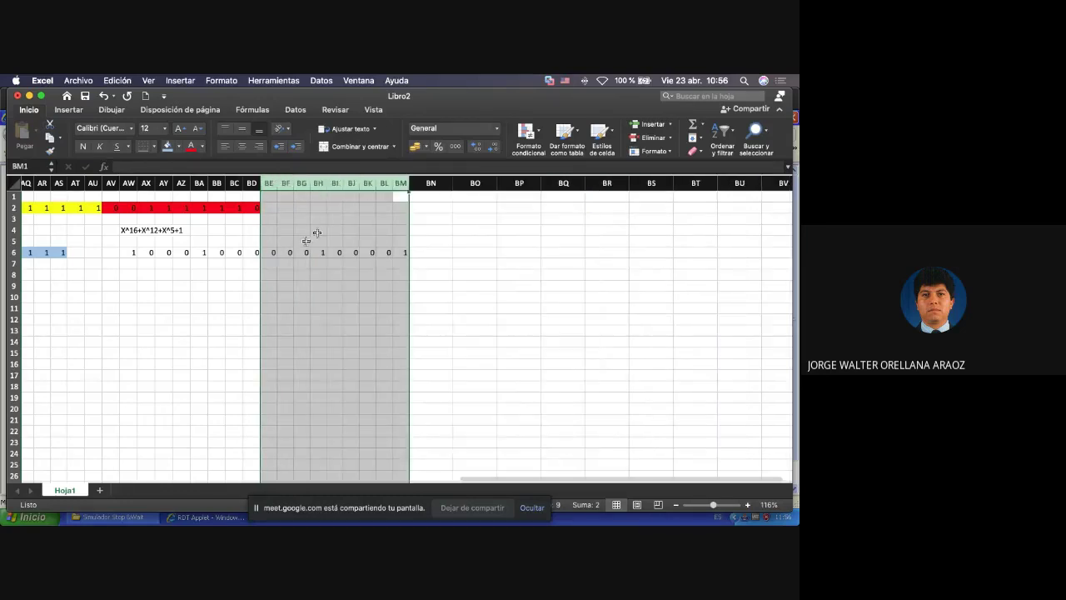
{"action": "left_click", "coordinate": [216, 253]}
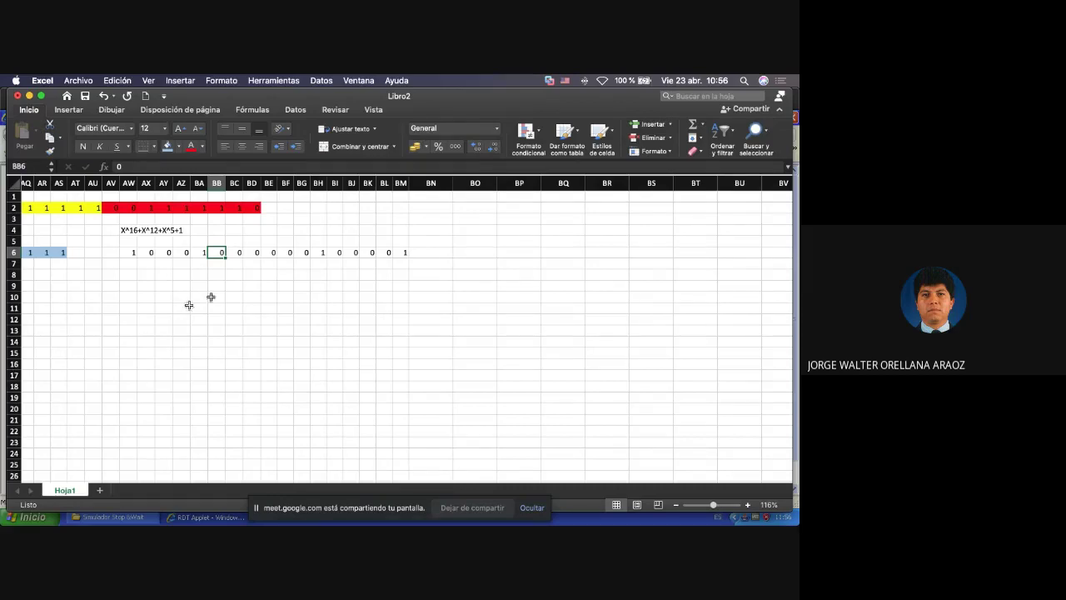
Copy the 17 generator bits in AW6:BM6 and paste them under the start of the frame, beginning in cell I7.
{"action": "left_click", "coordinate": [133, 253]}
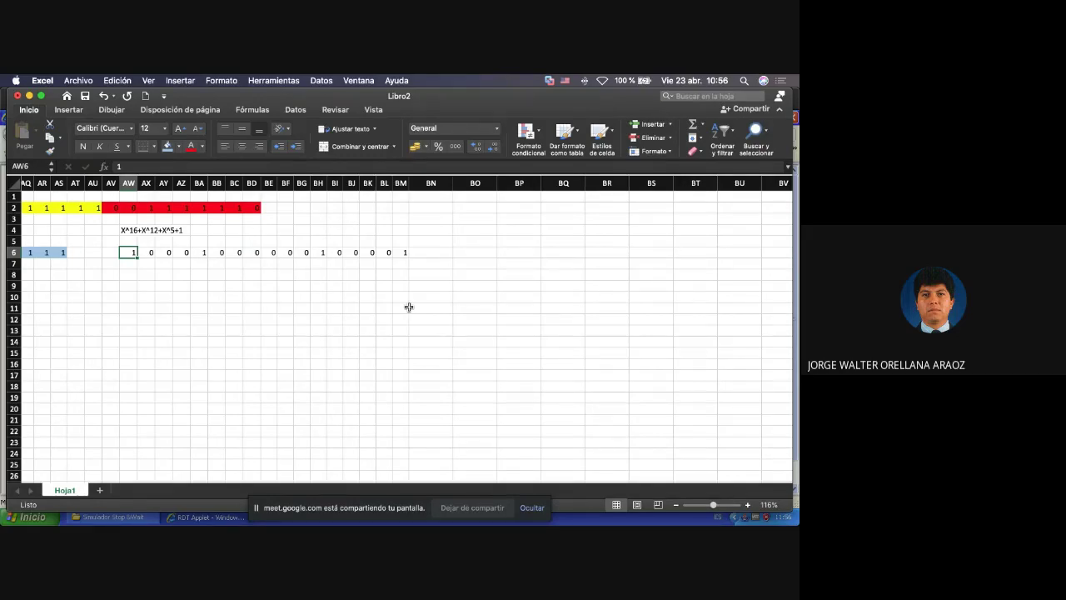
{"action": "key", "text": "shift+Right"}
{"action": "key", "text": "shift+Right"}
{"action": "key", "text": "shift+Right"}
{"action": "key", "text": "shift+Right"}
{"action": "key", "text": "shift+Right"}
{"action": "key", "text": "shift+Right"}
{"action": "key", "text": "shift+Right"}
{"action": "key", "text": "shift+Right"}
{"action": "key", "text": "shift+Right"}
{"action": "key", "text": "shift+Right"}
{"action": "key", "text": "shift+Right"}
{"action": "key", "text": "shift+Right"}
{"action": "key", "text": "shift+Right"}
{"action": "key", "text": "shift+Right"}
{"action": "key", "text": "shift+Right"}
{"action": "key", "text": "shift+Right"}
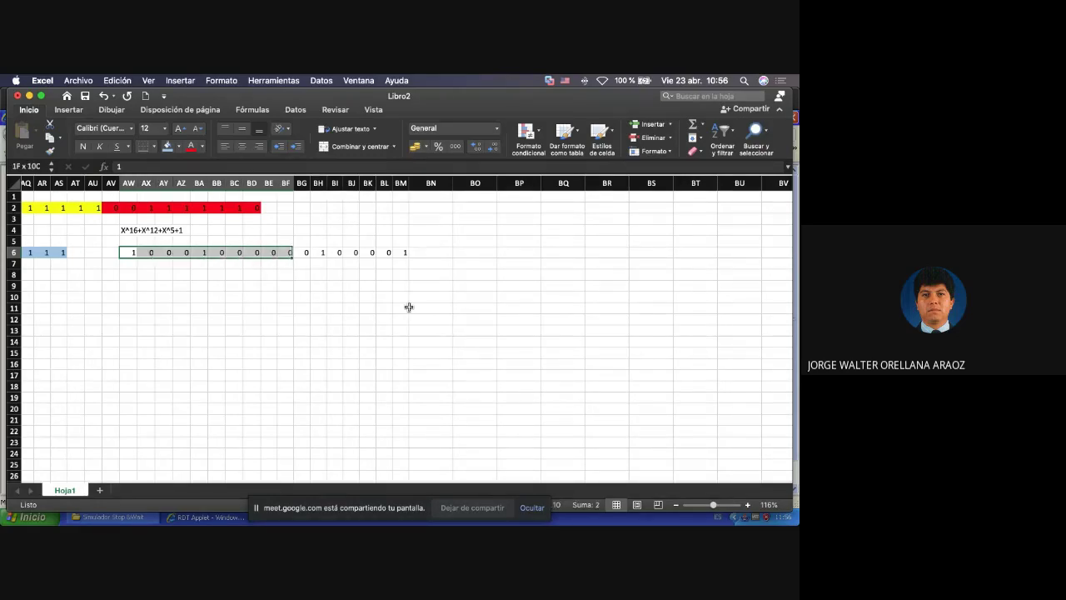
{"action": "key", "text": "super+c"}
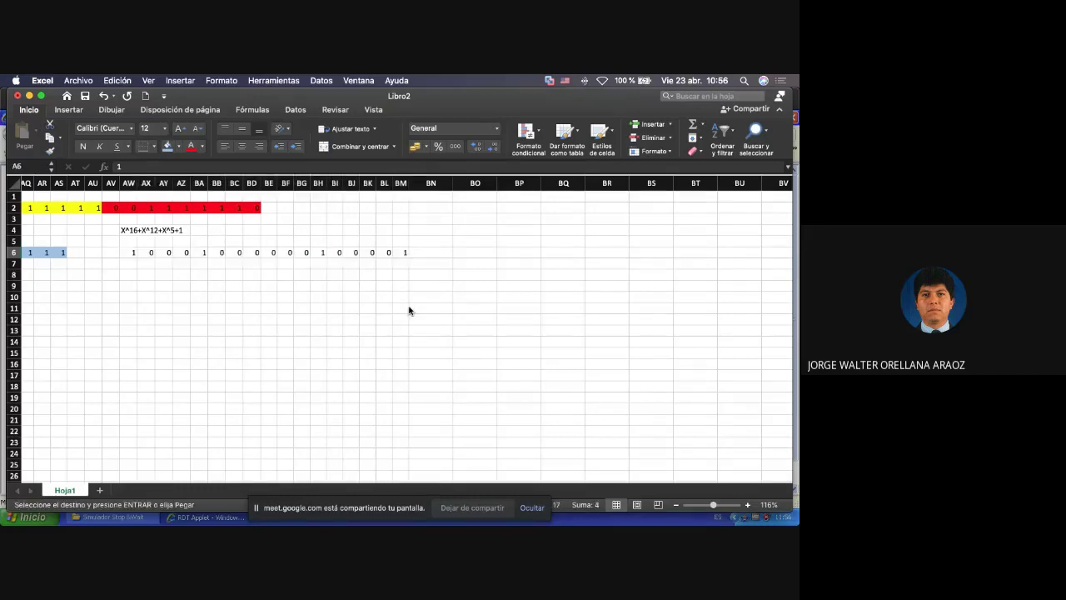
{"action": "key", "text": "Home"}
{"action": "key", "text": "Down"}
{"action": "key", "text": "Down"}
{"action": "key", "text": "Right"}
{"action": "key", "text": "Right"}
{"action": "key", "text": "Right"}
{"action": "key", "text": "Right"}
{"action": "key", "text": "Right"}
{"action": "key", "text": "Right"}
{"action": "key", "text": "Right"}
{"action": "key", "text": "Right"}
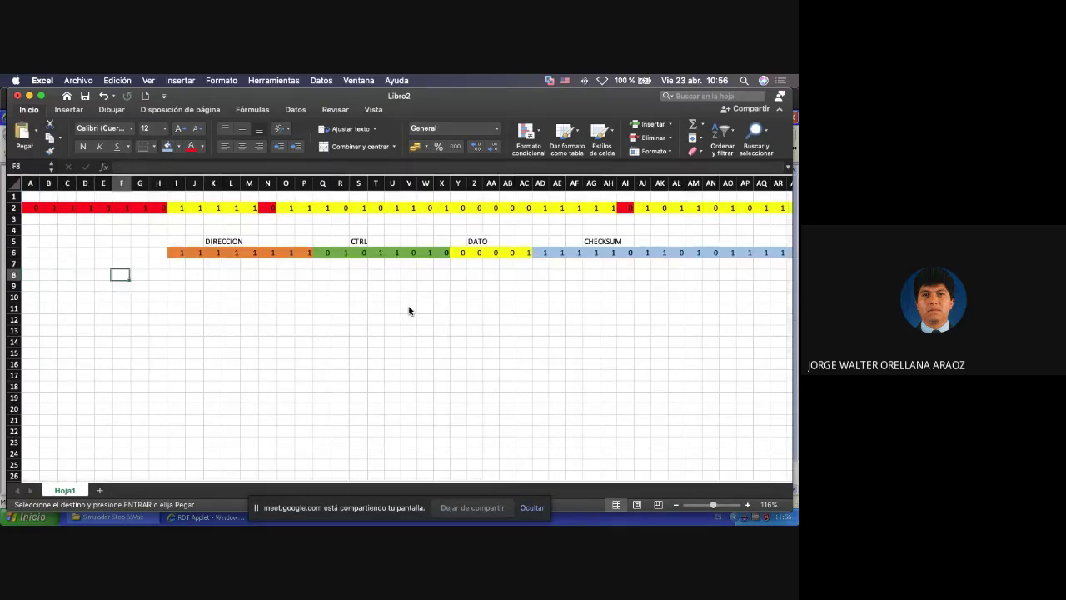
{"action": "key", "text": "Up"}
{"action": "key", "text": "super+v"}
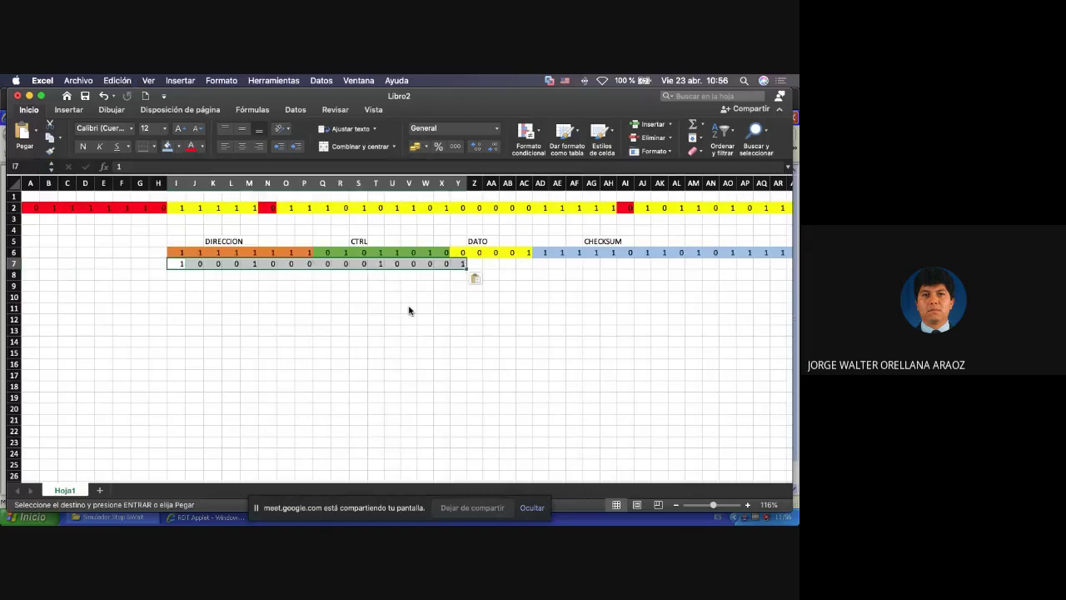
Fill the pasted generator bits in I7:Y7 with gold.
{"action": "key", "text": "Down"}
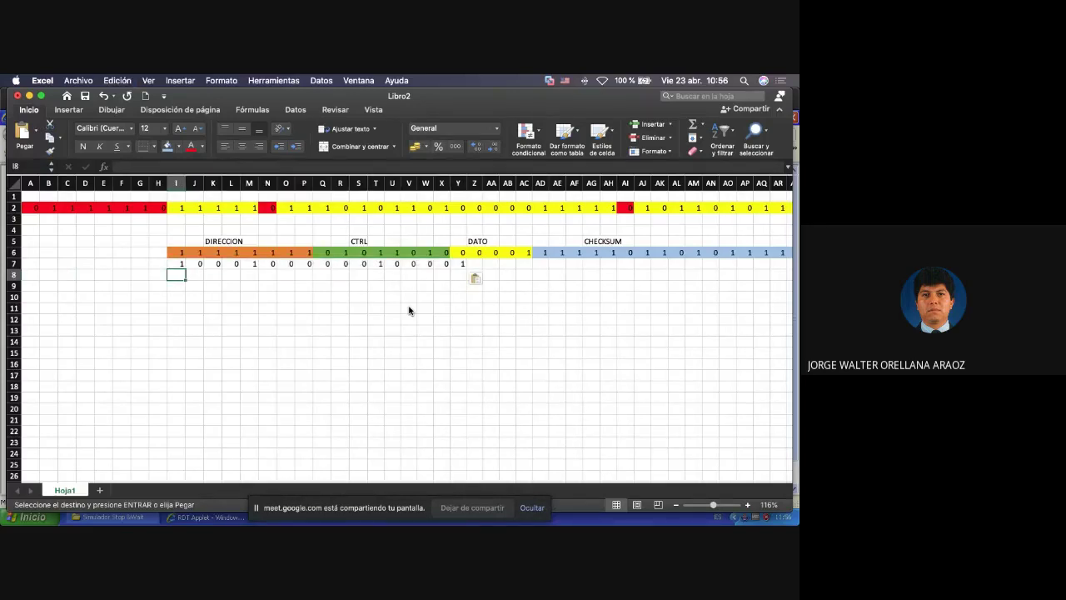
{"action": "key", "text": "Up"}
{"action": "key", "text": "shift+Right"}
{"action": "key", "text": "shift+Right"}
{"action": "key", "text": "shift+Right"}
{"action": "key", "text": "shift+Right"}
{"action": "key", "text": "shift+Right"}
{"action": "key", "text": "shift+Right"}
{"action": "key", "text": "shift+Right"}
{"action": "key", "text": "shift+Right"}
{"action": "key", "text": "shift+Right"}
{"action": "key", "text": "shift+Right"}
{"action": "key", "text": "shift+Right"}
{"action": "key", "text": "shift+Right"}
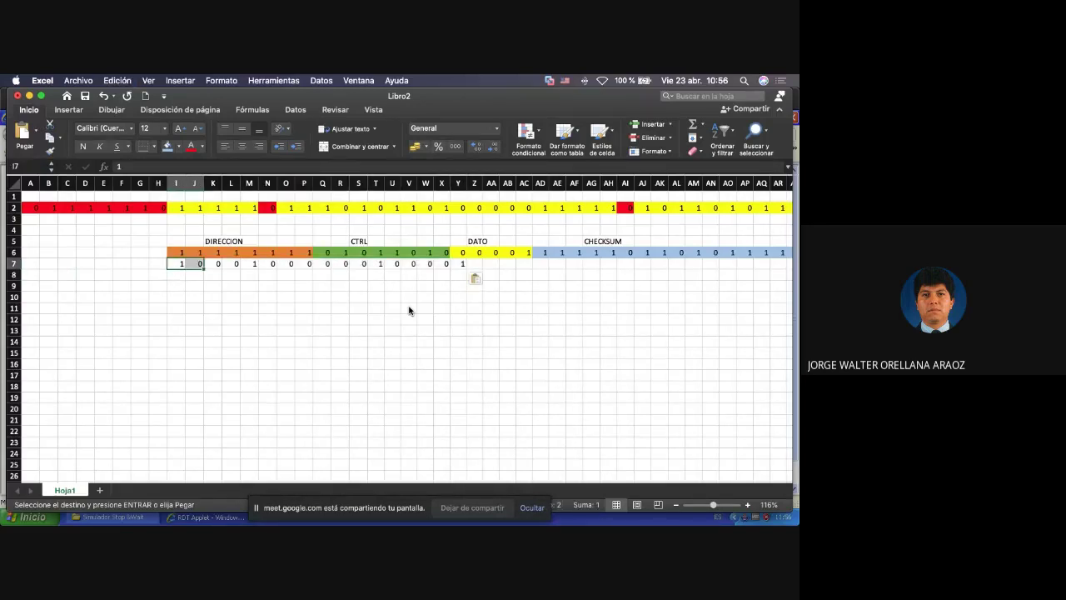
{"action": "key", "text": "shift+Right"}
{"action": "key", "text": "shift+Right"}
{"action": "key", "text": "shift+Right"}
{"action": "key", "text": "shift+Right"}
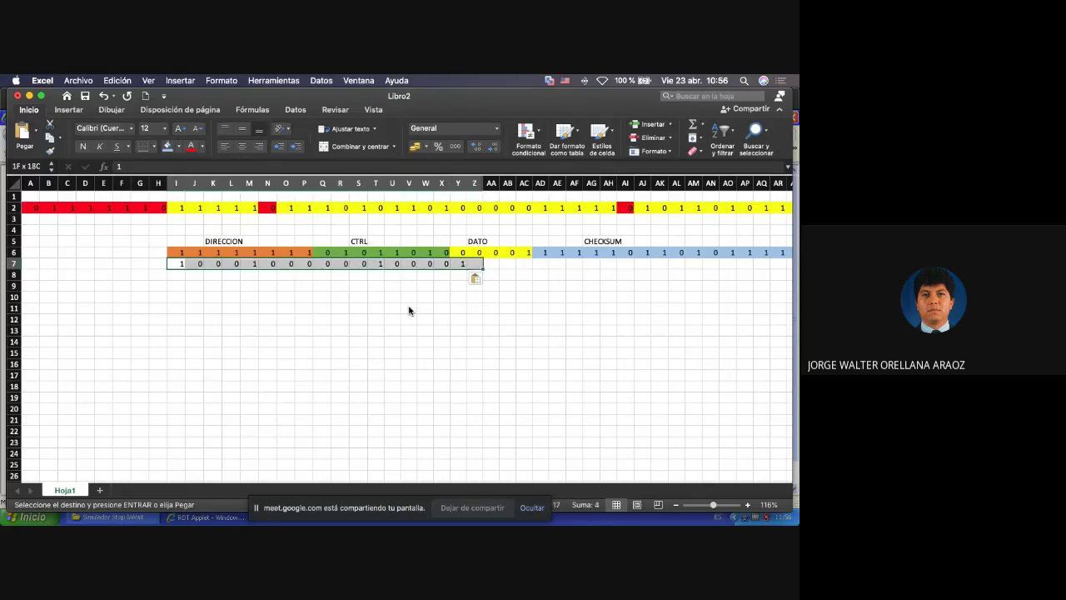
{"action": "left_click", "coordinate": [179, 146]}
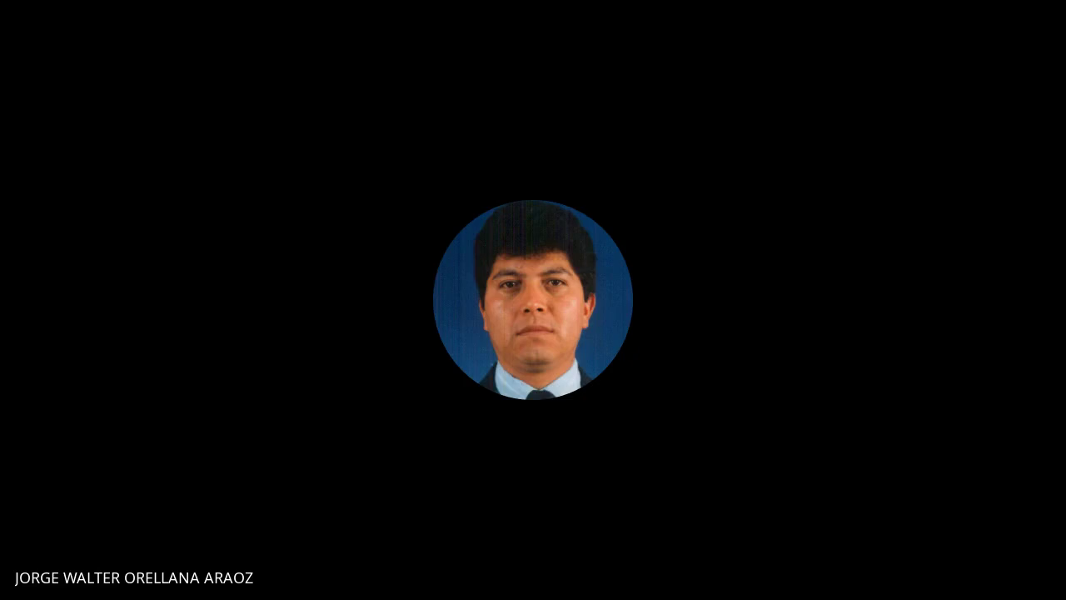
Enter the XOR of rows 6 and 7 in cells N8:Q8 as 1, 1, 1, 0.
{"action": "type", "text": "1"}
{"action": "key", "text": "Tab"}
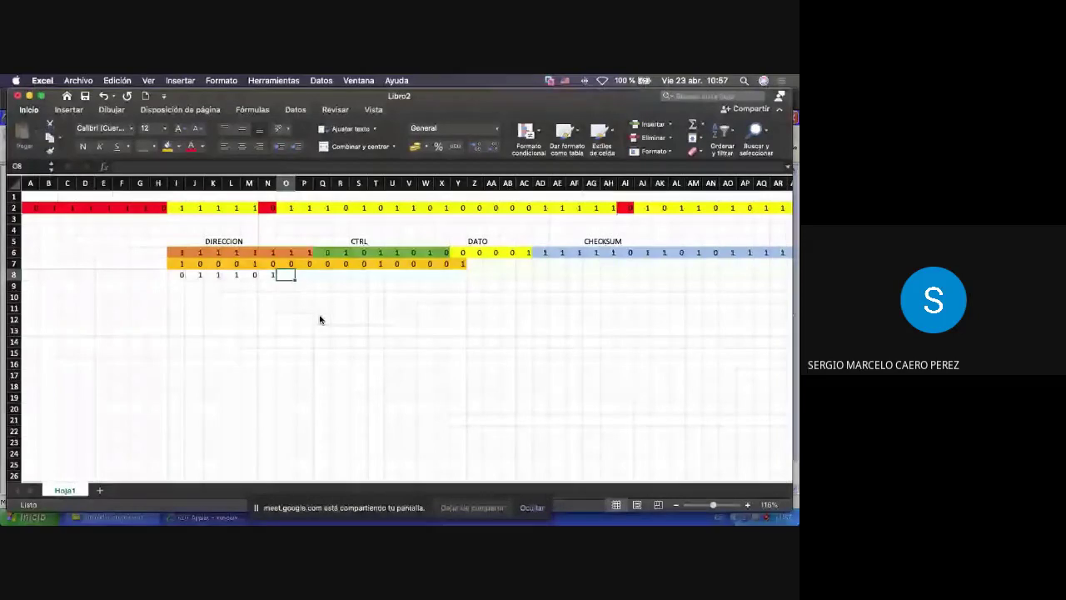
{"action": "type", "text": "1"}
{"action": "key", "text": "Tab"}
{"action": "type", "text": "1"}
{"action": "key", "text": "Tab"}
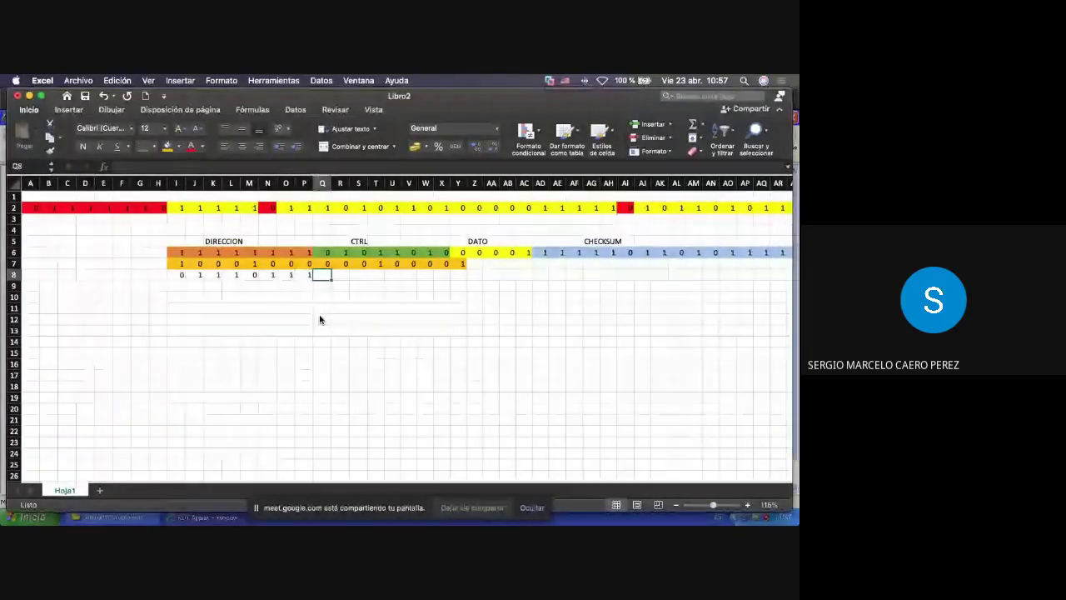
{"action": "type", "text": "0"}
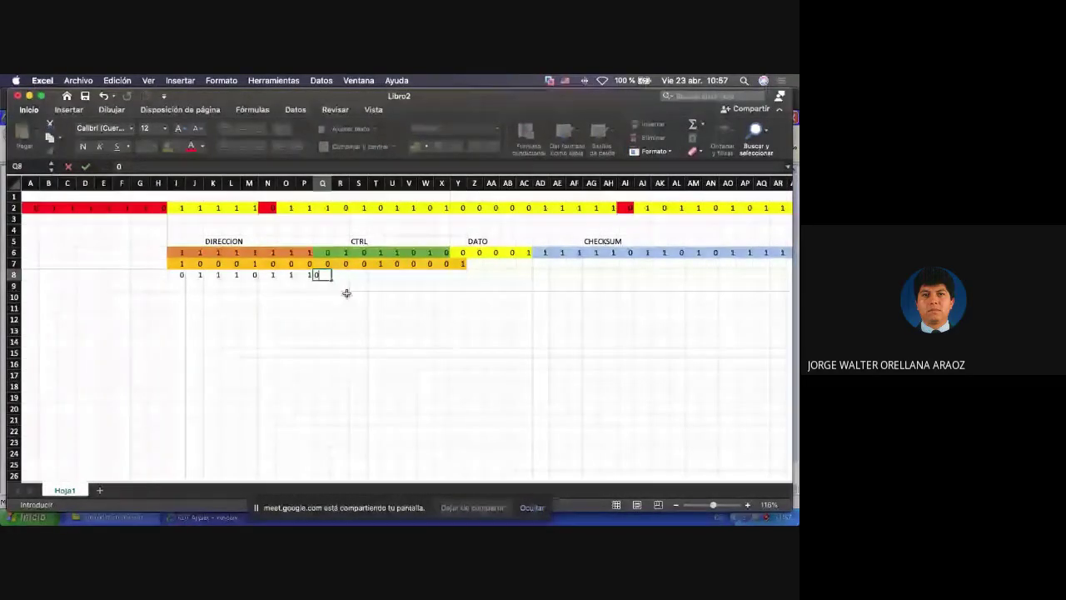
Switch to the Google Meet window and back to the Libro2 workbook.
{"action": "mouse_move", "coordinate": [2, 76]}
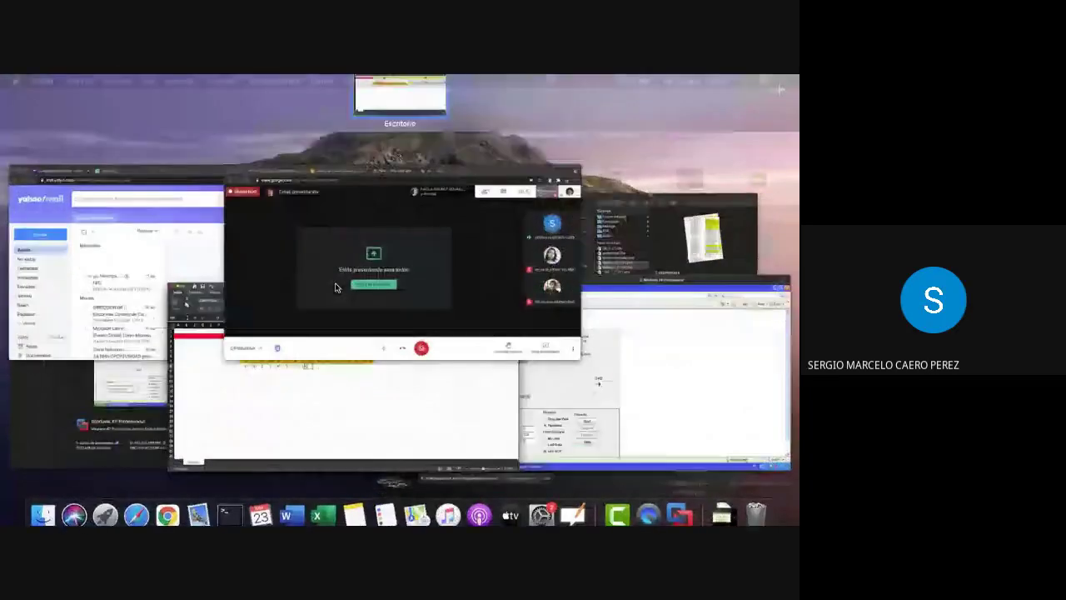
{"action": "left_click", "coordinate": [336, 288]}
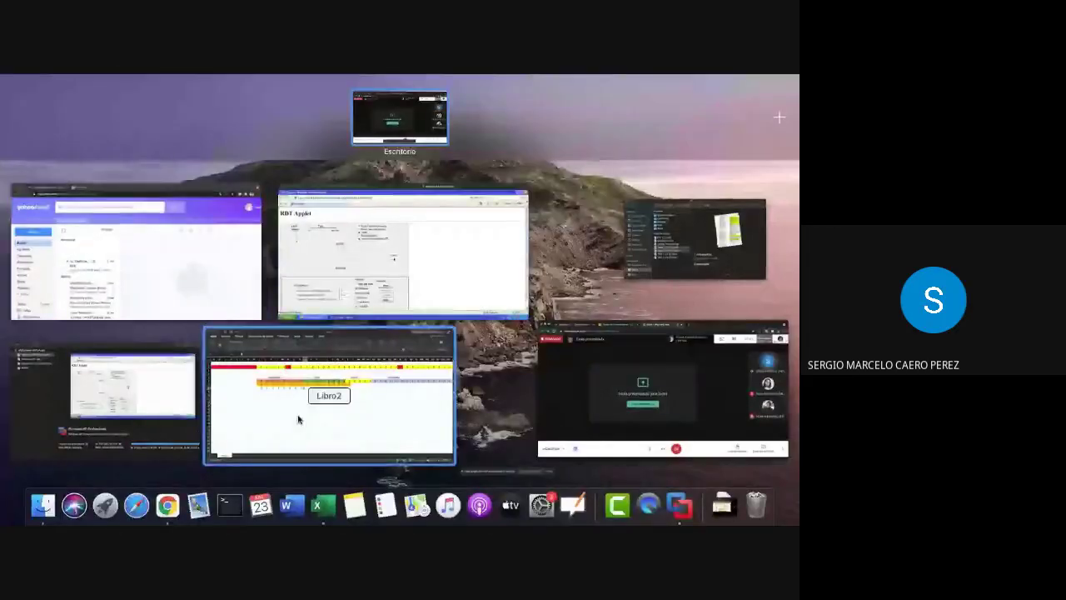
{"action": "left_click", "coordinate": [298, 419]}
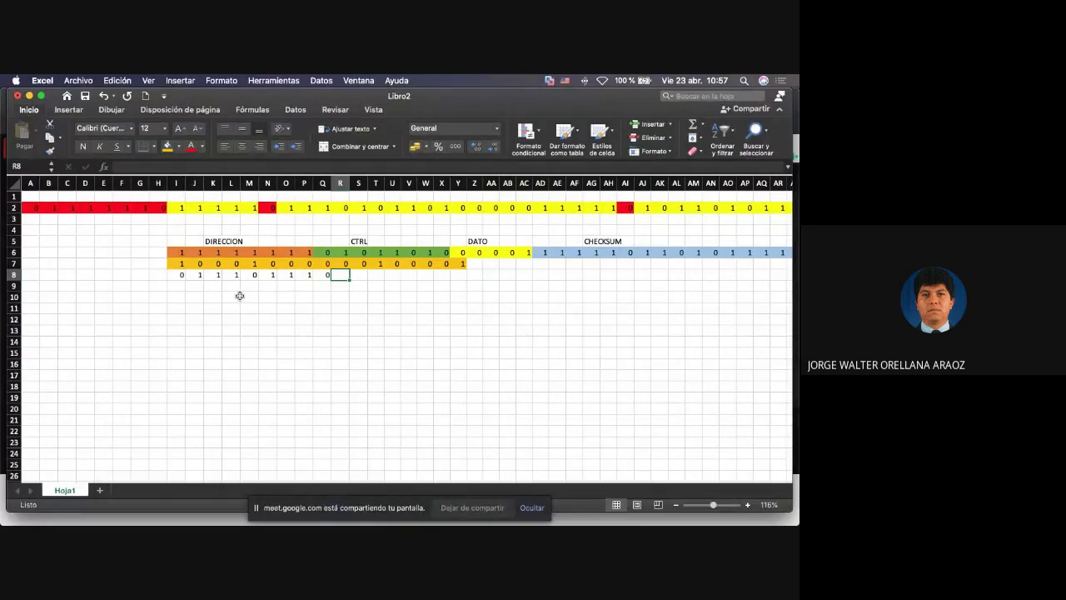
Complete the XOR of rows 6 and 7 in cells R8:Y8 with 1, 0, 0, 1, 0, 1, 0, 1.
{"action": "scroll", "coordinate": [239, 295], "scroll_direction": "up", "scroll_amount": 5}
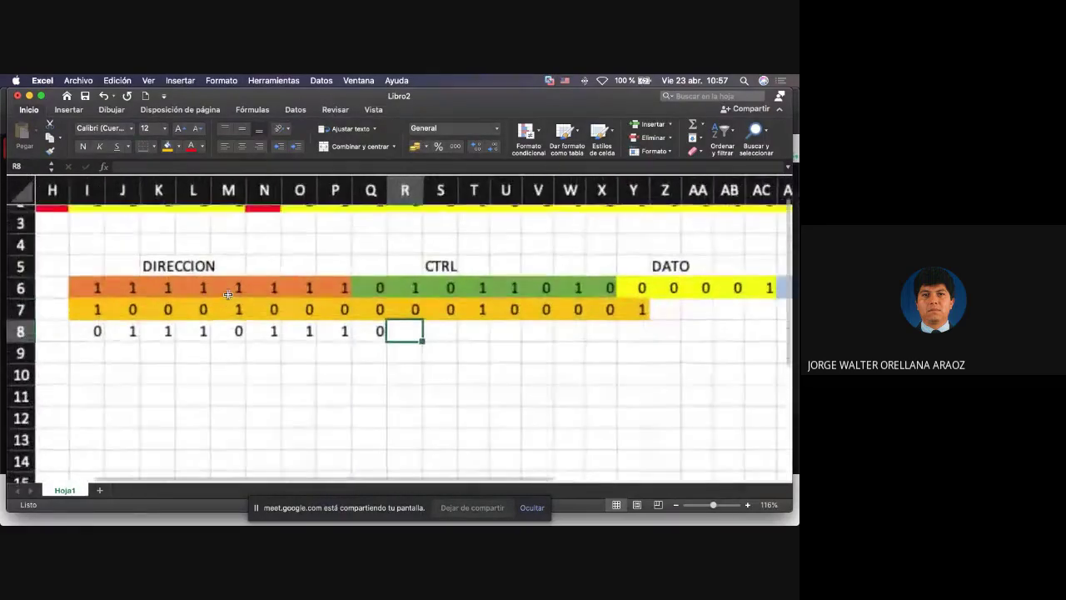
{"action": "scroll", "coordinate": [227, 293], "scroll_direction": "up", "scroll_amount": 5}
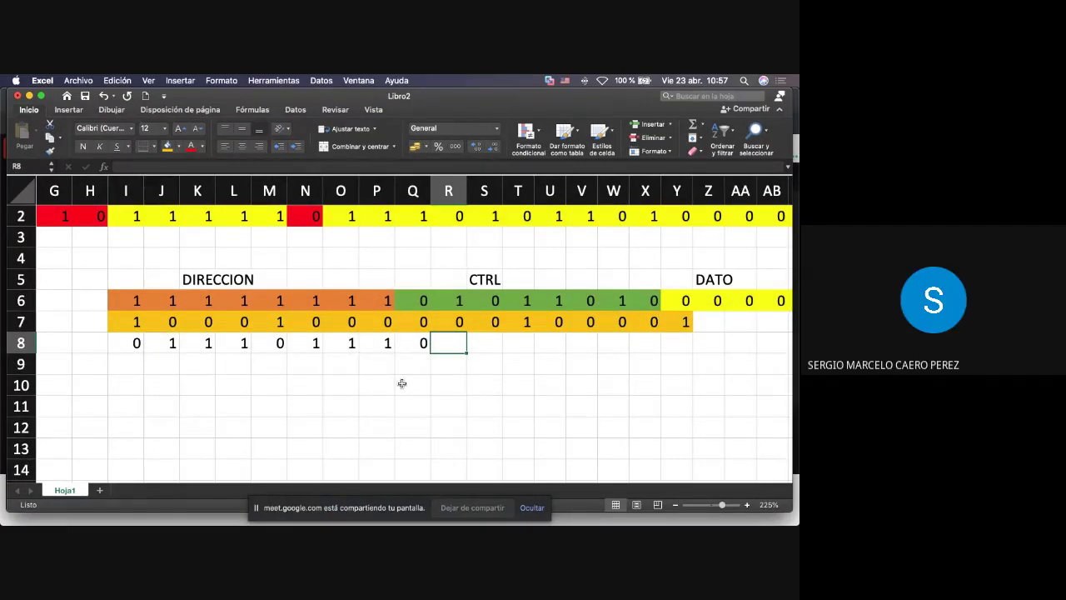
{"action": "type", "text": "1"}
{"action": "key", "text": "Tab"}
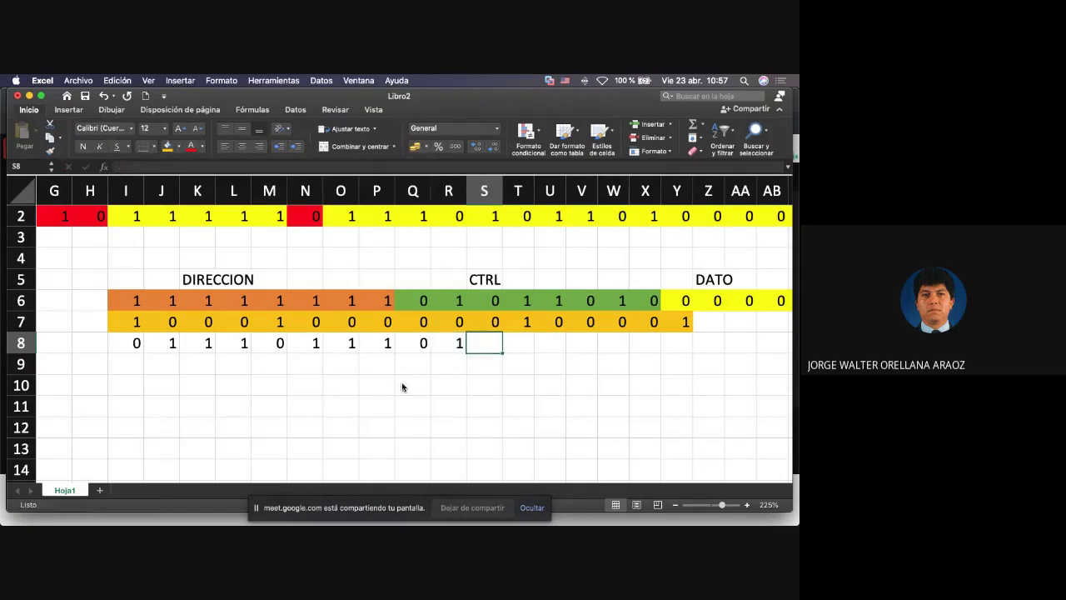
{"action": "type", "text": "0"}
{"action": "key", "text": "Tab"}
{"action": "type", "text": "0"}
{"action": "key", "text": "Tab"}
{"action": "type", "text": "1"}
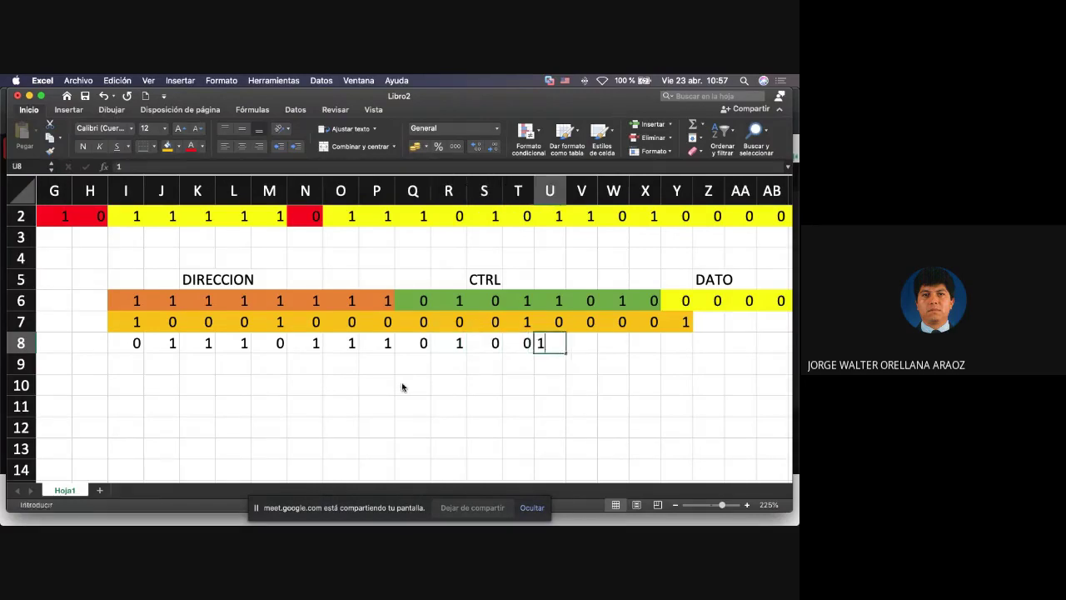
{"action": "key", "text": "Tab"}
{"action": "type", "text": "0"}
{"action": "key", "text": "Tab"}
{"action": "type", "text": "1"}
{"action": "key", "text": "Tab"}
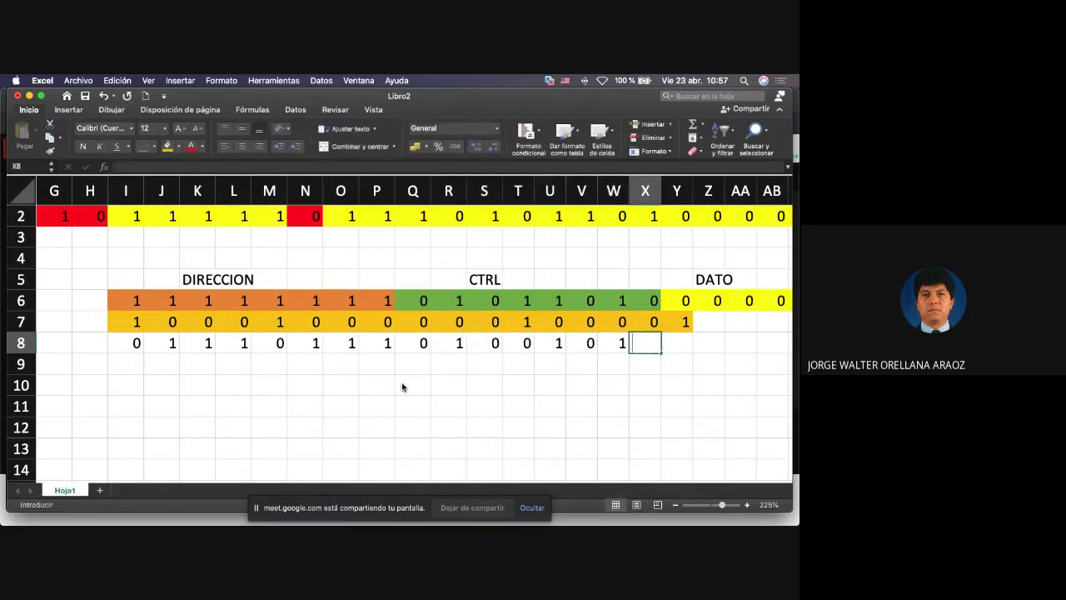
{"action": "type", "text": "0"}
{"action": "key", "text": "Tab"}
{"action": "type", "text": "1"}
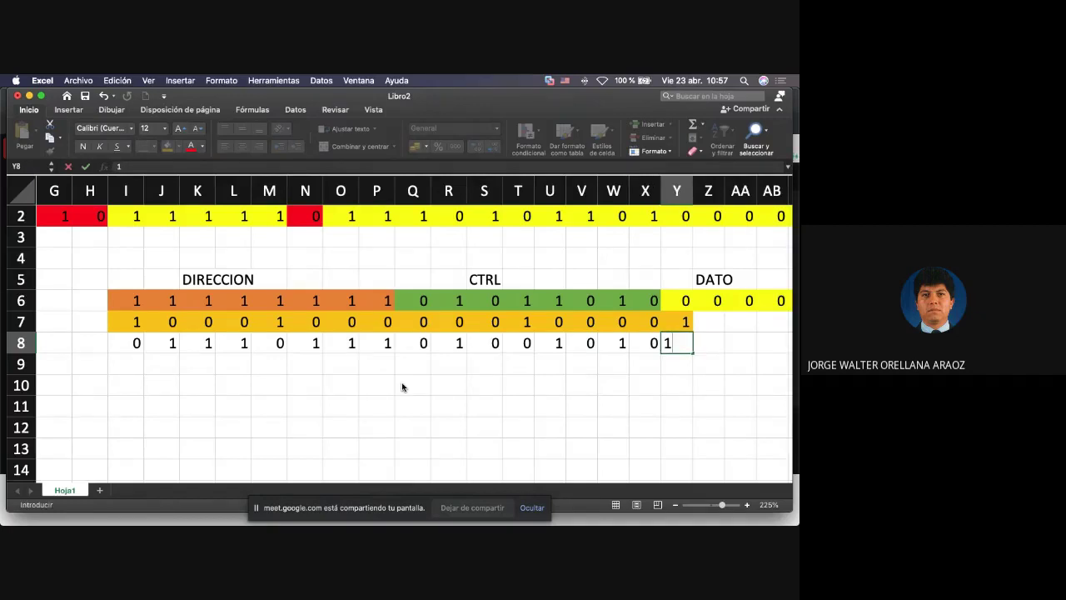
{"action": "key", "text": "Return"}
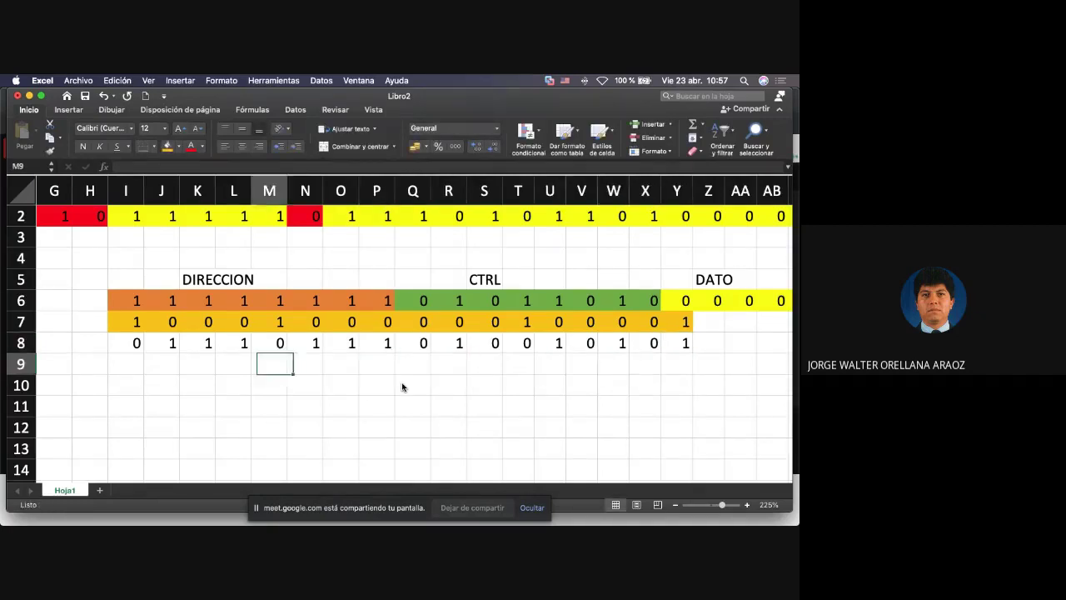
Copy the gold generator bits in I7:Y7 and paste them in row 9, starting at J9 under the first 1 of the remainder.
{"action": "key", "text": "Up"}
{"action": "key", "text": "Up"}
{"action": "key", "text": "shift+Right"}
{"action": "key", "text": "shift+Right"}
{"action": "key", "text": "shift+Right"}
{"action": "key", "text": "shift+Right"}
{"action": "key", "text": "shift+Right"}
{"action": "key", "text": "shift+Right"}
{"action": "key", "text": "shift+Right"}
{"action": "key", "text": "shift+Right"}
{"action": "key", "text": "shift+Right"}
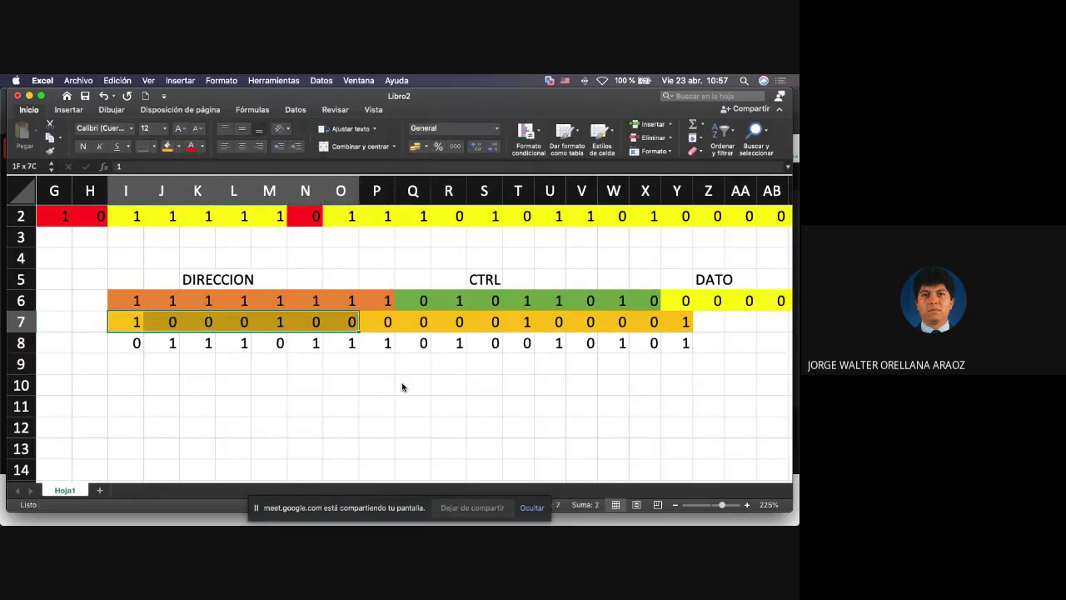
{"action": "key", "text": "shift+Right"}
{"action": "key", "text": "shift+Right"}
{"action": "key", "text": "shift+Right"}
{"action": "key", "text": "shift+Right"}
{"action": "key", "text": "shift+Right"}
{"action": "key", "text": "shift+Right"}
{"action": "key", "text": "shift+Right"}
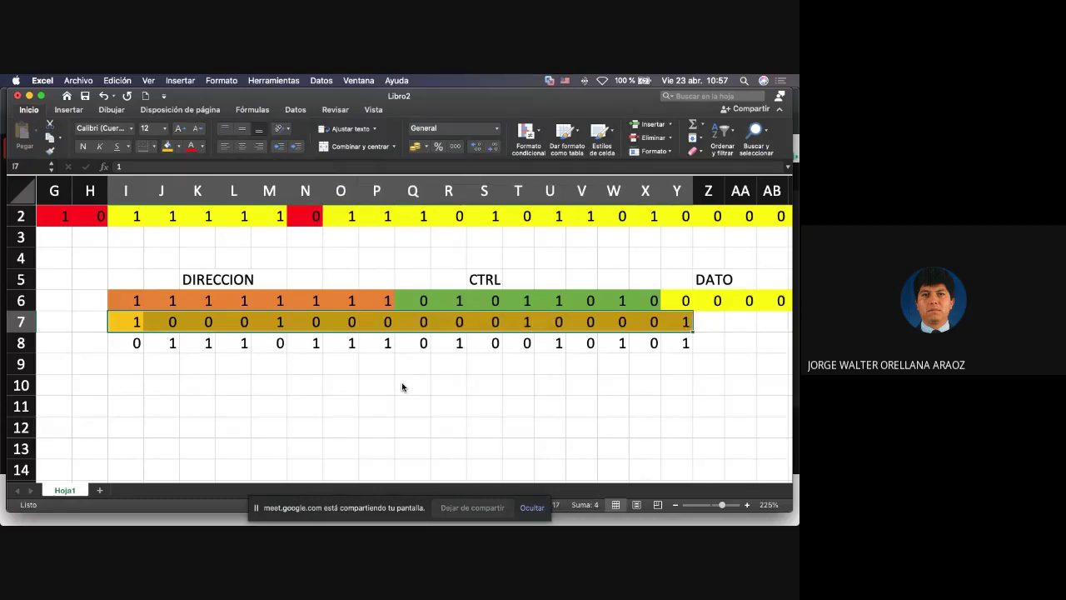
{"action": "key", "text": "super+c"}
{"action": "key", "text": "Down"}
{"action": "key", "text": "Down"}
{"action": "key", "text": "Right"}
{"action": "key", "text": "super+v"}
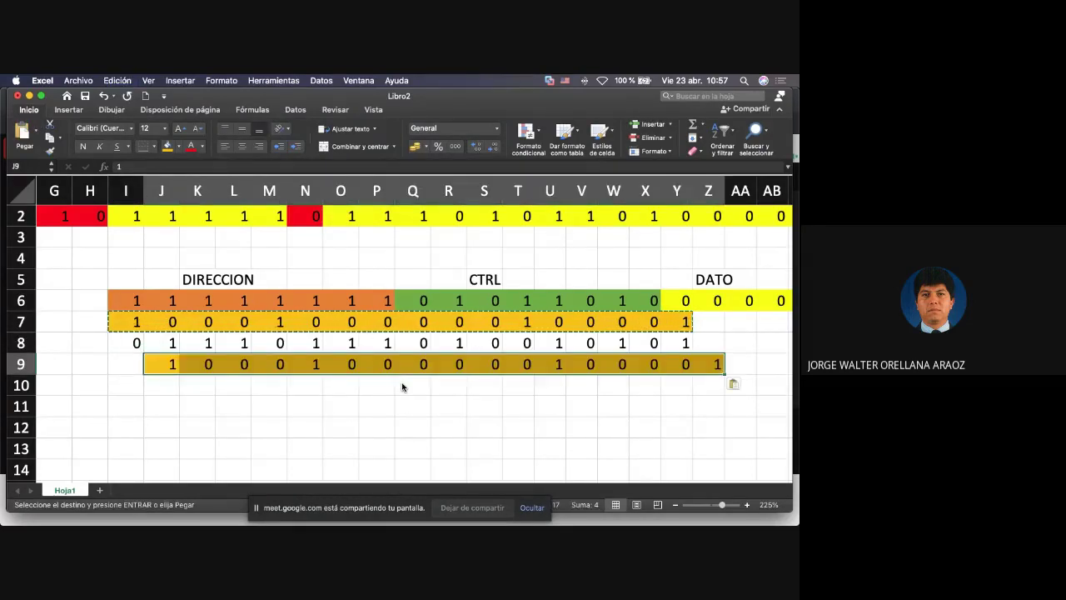
Bring down the next DATO bit by copying cell Z6 into Z8, at the end of the row 8 remainder.
{"action": "key", "text": "Right"}
{"action": "key", "text": "Right"}
{"action": "key", "text": "Right"}
{"action": "key", "text": "Right"}
{"action": "key", "text": "Right"}
{"action": "key", "text": "Right"}
{"action": "key", "text": "Right"}
{"action": "key", "text": "Right"}
{"action": "key", "text": "Right"}
{"action": "key", "text": "Right"}
{"action": "key", "text": "Right"}
{"action": "key", "text": "Right"}
{"action": "key", "text": "Right"}
{"action": "key", "text": "Right"}
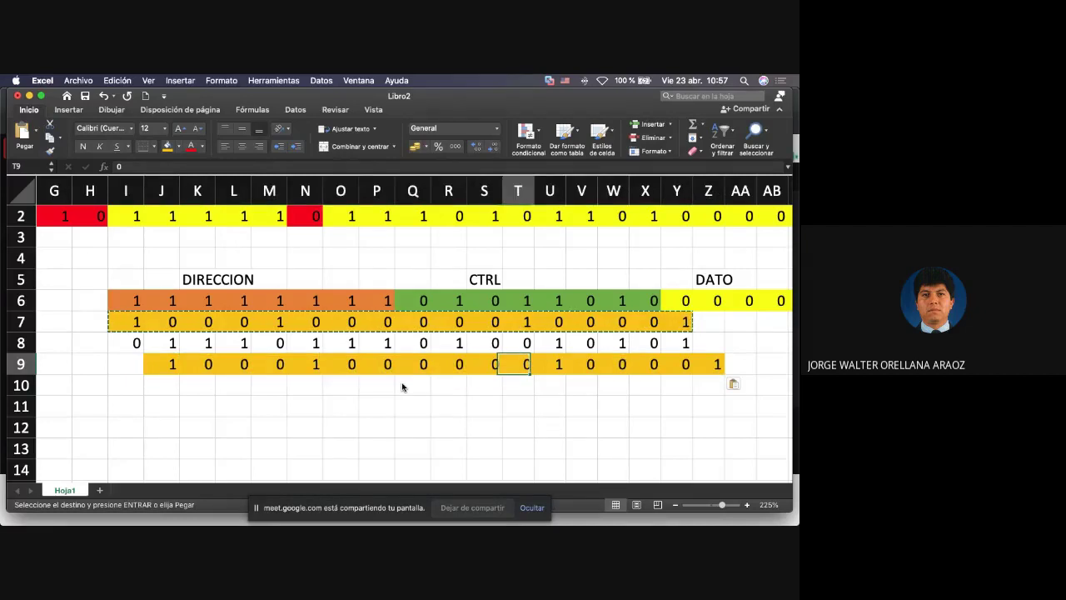
{"action": "key", "text": "Right"}
{"action": "key", "text": "Right"}
{"action": "key", "text": "Up"}
{"action": "key", "text": "Up"}
{"action": "key", "text": "Up"}
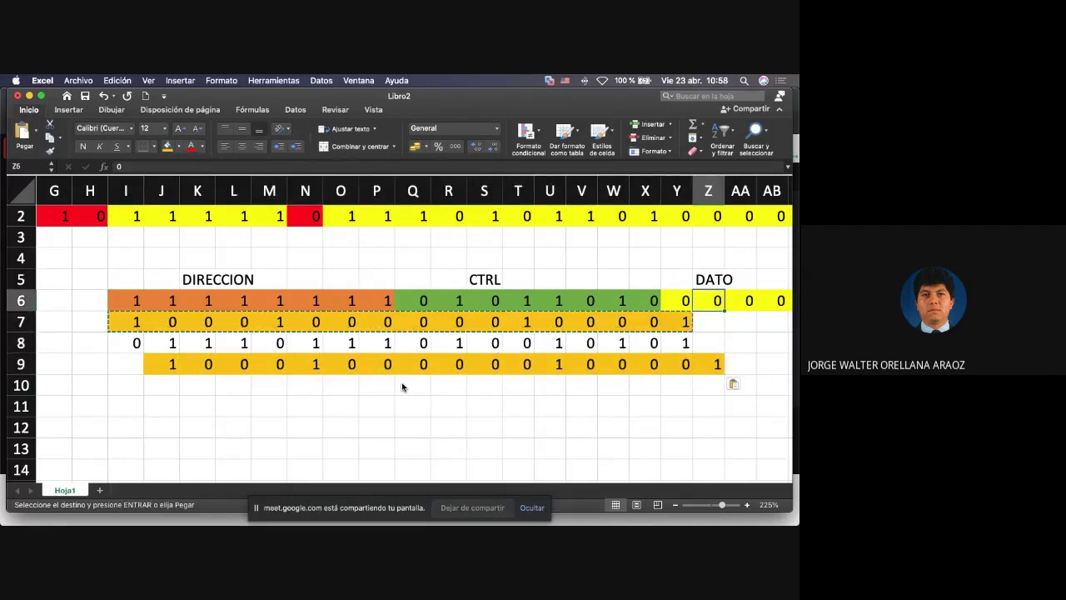
{"action": "key", "text": "super+c"}
{"action": "key", "text": "Down"}
{"action": "key", "text": "Down"}
{"action": "key", "text": "super+v"}
Enter the XOR of rows 8 and 9 in cells J10:P10 as 0, 1, 1, 0, 0, 1, 1.
{"action": "key", "text": "Down"}
{"action": "key", "text": "Down"}
{"action": "key", "text": "Left"}
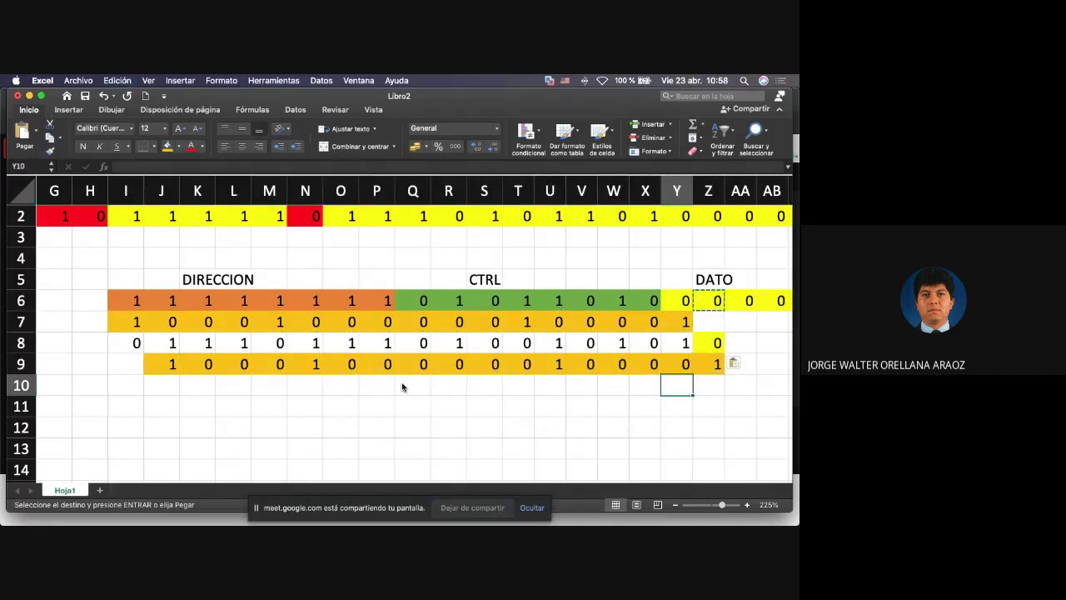
{"action": "key", "text": "Left"}
{"action": "key", "text": "Left"}
{"action": "key", "text": "Left"}
{"action": "key", "text": "Left"}
{"action": "key", "text": "Left"}
{"action": "key", "text": "Left"}
{"action": "key", "text": "Left"}
{"action": "key", "text": "Left"}
{"action": "key", "text": "Left"}
{"action": "key", "text": "Left"}
{"action": "key", "text": "Left"}
{"action": "key", "text": "Left"}
{"action": "key", "text": "Left"}
{"action": "key", "text": "Left"}
{"action": "key", "text": "Left"}
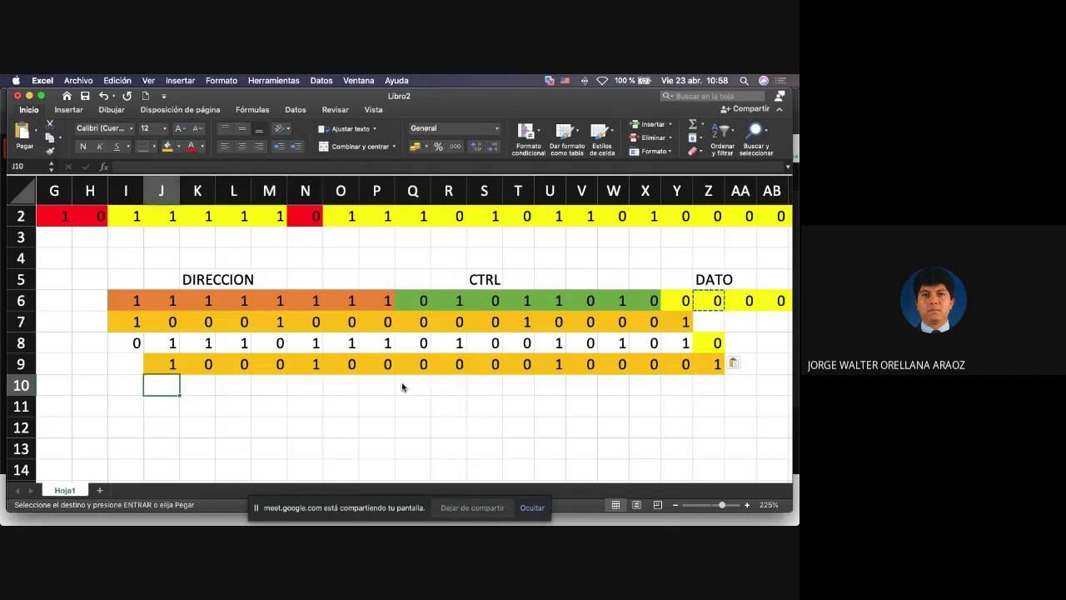
{"action": "type", "text": "0"}
{"action": "key", "text": "Right"}
{"action": "type", "text": "1"}
{"action": "key", "text": "Right"}
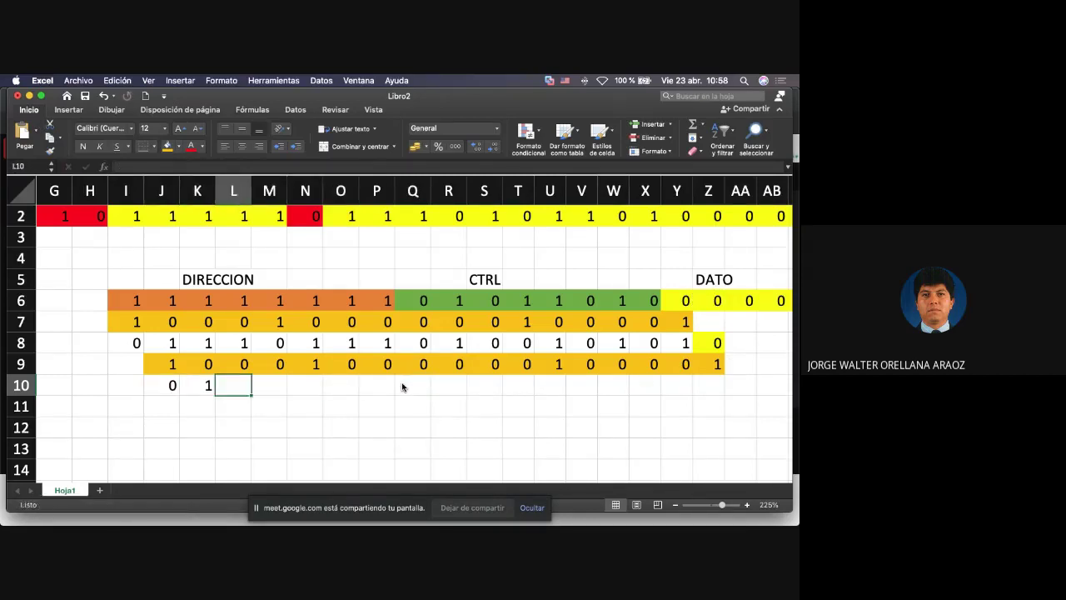
{"action": "type", "text": "1"}
{"action": "key", "text": "Right"}
{"action": "type", "text": "0"}
{"action": "key", "text": "Right"}
{"action": "type", "text": "0"}
{"action": "key", "text": "Right"}
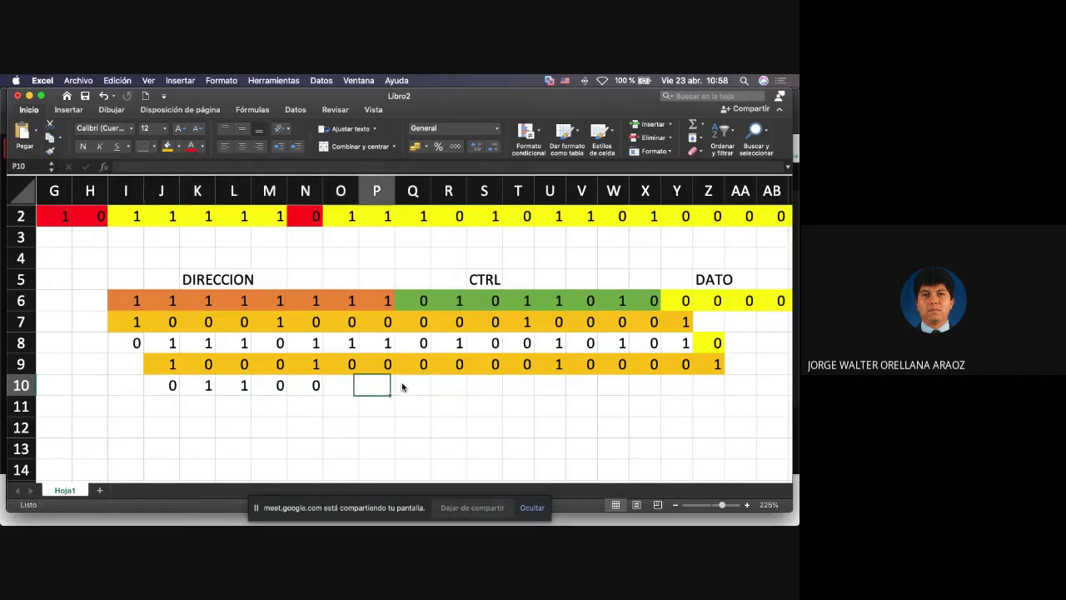
{"action": "type", "text": "1"}
{"action": "key", "text": "Right"}
{"action": "type", "text": "1"}
{"action": "key", "text": "Right"}
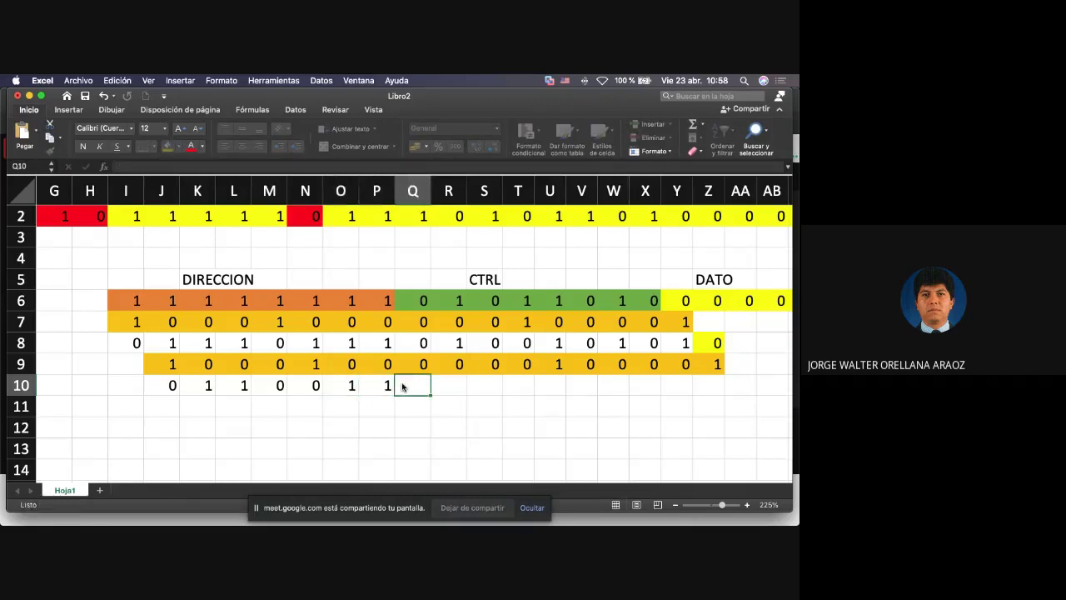
Complete the XOR of rows 8 and 9 in cells Q10:Z10 with 0, 1, 0, 0, 0, 0, 1, 0, 1, 1.
{"action": "type", "text": "0"}
{"action": "key", "text": "Right"}
{"action": "type", "text": "1"}
{"action": "key", "text": "Right"}
{"action": "type", "text": "0"}
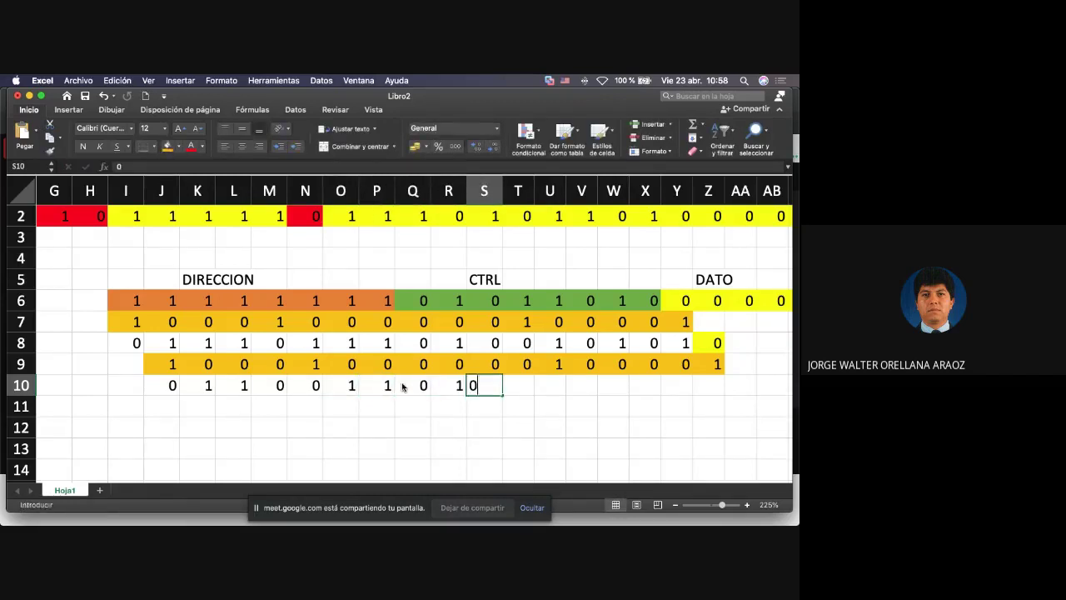
{"action": "key", "text": "Right"}
{"action": "type", "text": "0"}
{"action": "key", "text": "Right"}
{"action": "type", "text": "0"}
{"action": "key", "text": "Right"}
{"action": "type", "text": "0"}
{"action": "key", "text": "Right"}
{"action": "key", "text": "Right"}
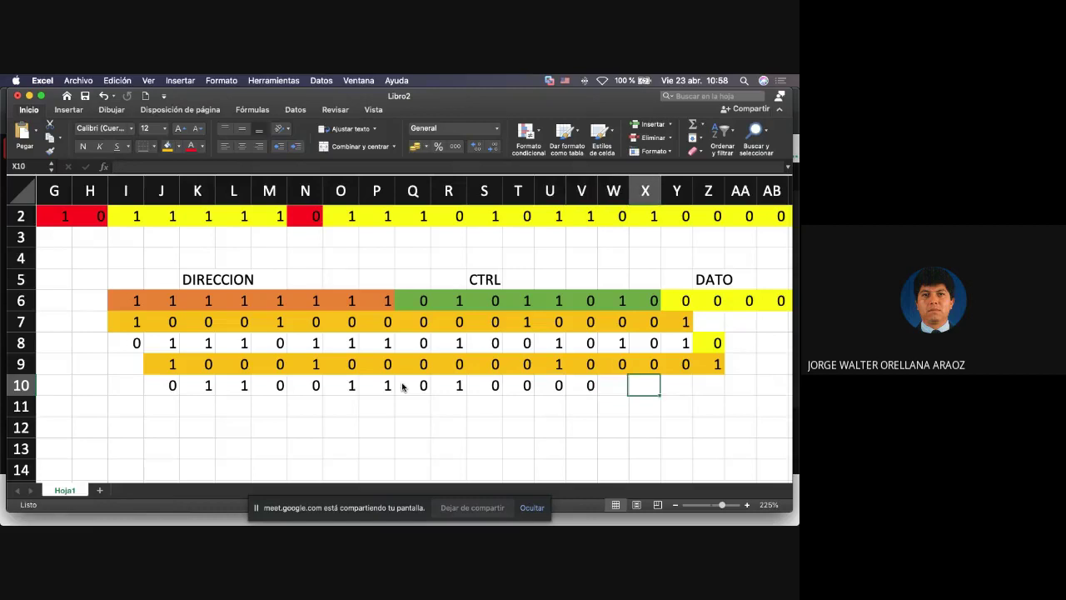
{"action": "key", "text": "Left"}
{"action": "type", "text": "1"}
{"action": "key", "text": "Right"}
{"action": "type", "text": "0"}
{"action": "key", "text": "Right"}
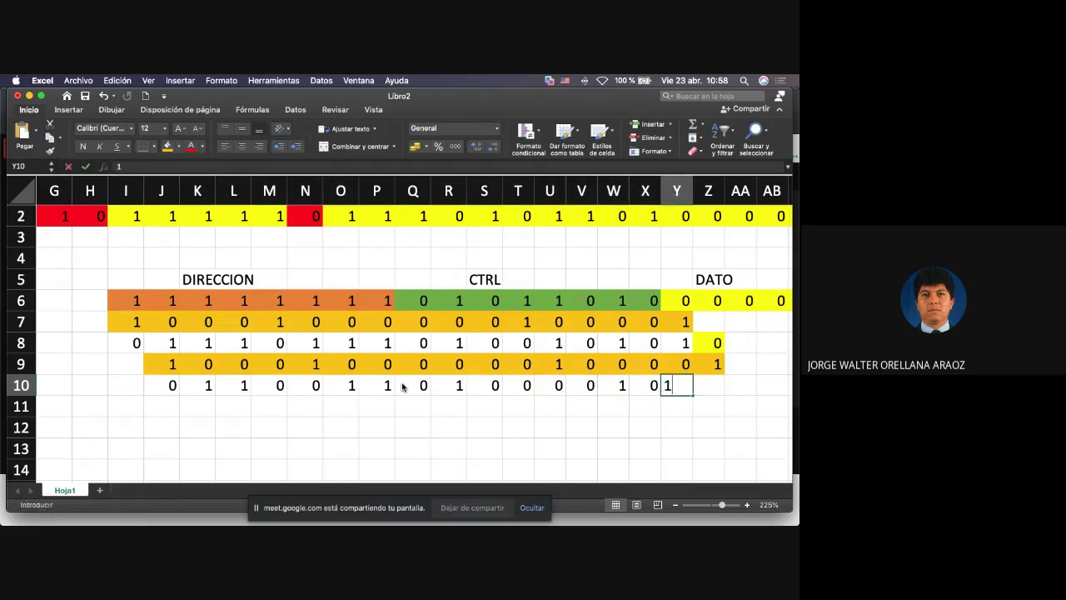
{"action": "type", "text": "1"}
{"action": "key", "text": "Right"}
{"action": "type", "text": "1"}
Copy the gold generator bits in J9:Z9 and paste them in row 11, starting at K11 under the first 1 of the remainder.
{"action": "key", "text": "Up"}
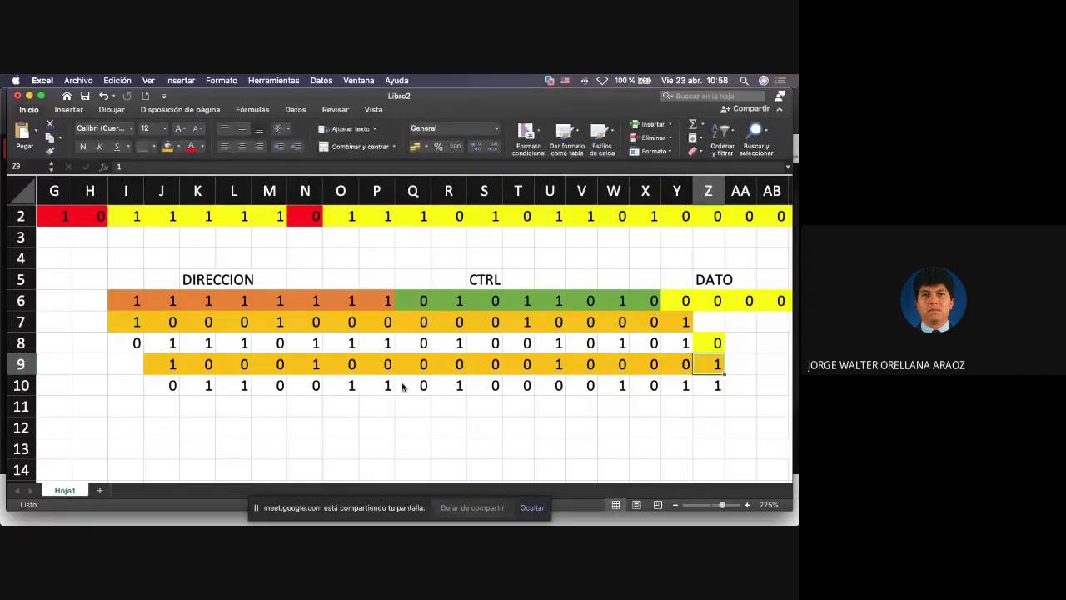
{"action": "key", "text": "shift+Left"}
{"action": "key", "text": "shift+Left"}
{"action": "key", "text": "shift+Left"}
{"action": "key", "text": "shift+Left"}
{"action": "key", "text": "shift+Left"}
{"action": "key", "text": "shift+Left"}
{"action": "key", "text": "shift+Left"}
{"action": "key", "text": "shift+Left"}
{"action": "key", "text": "shift+Left"}
{"action": "key", "text": "shift+Left"}
{"action": "key", "text": "shift+Left"}
{"action": "key", "text": "shift+Left"}
{"action": "key", "text": "shift+Left"}
{"action": "key", "text": "shift+Left"}
{"action": "key", "text": "shift+Left"}
{"action": "key", "text": "shift+Left"}
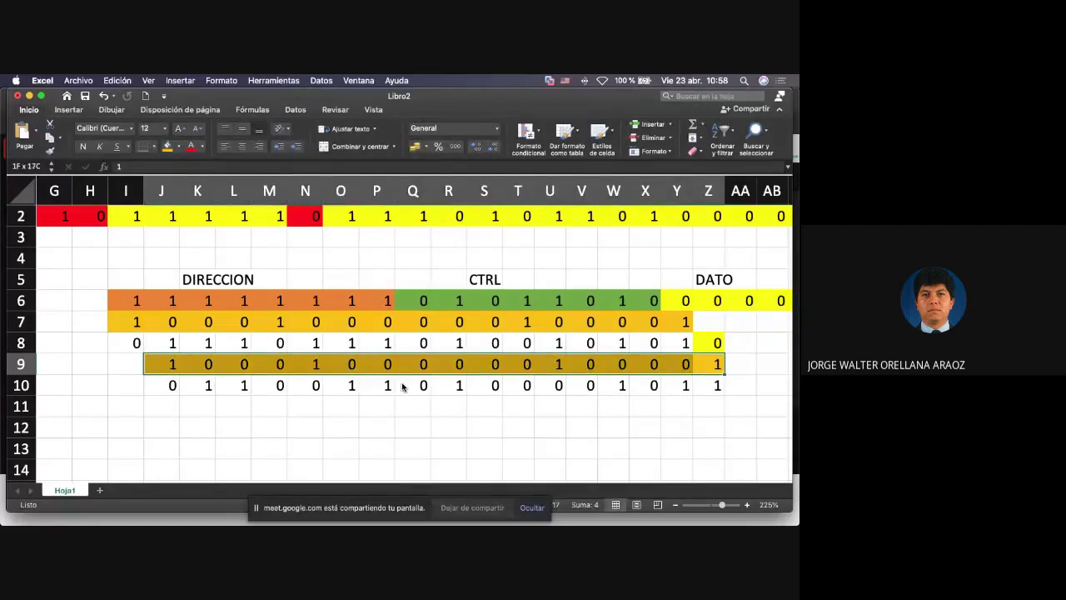
{"action": "key", "text": "super+c"}
{"action": "key", "text": "Down"}
{"action": "key", "text": "Down"}
{"action": "key", "text": "Left"}
{"action": "key", "text": "Left"}
{"action": "key", "text": "Left"}
{"action": "key", "text": "Left"}
{"action": "key", "text": "Left"}
{"action": "key", "text": "Left"}
{"action": "key", "text": "Left"}
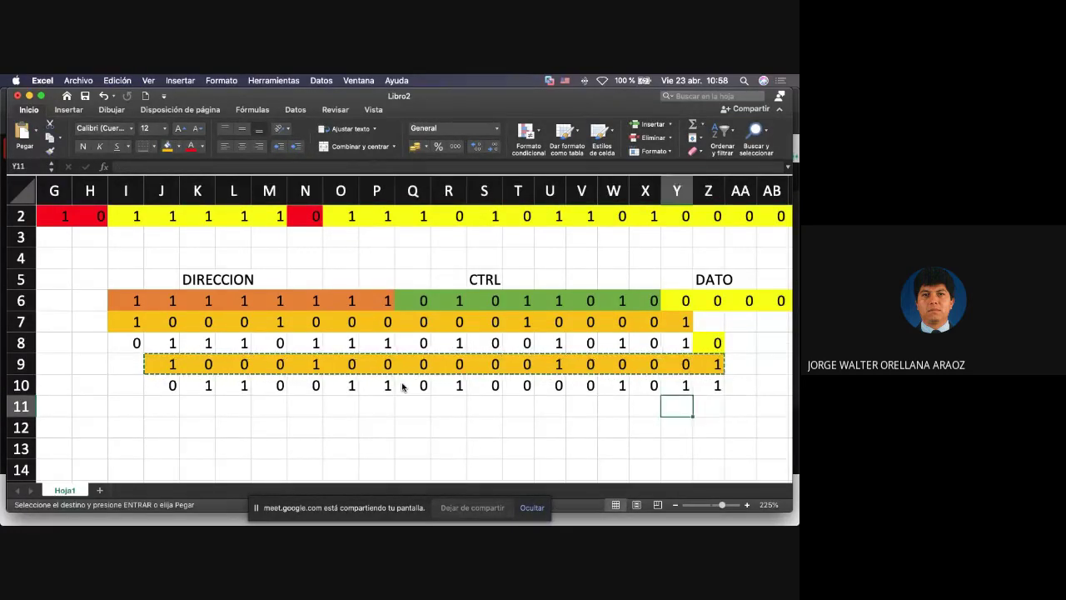
{"action": "key", "text": "Left"}
{"action": "key", "text": "Left"}
{"action": "key", "text": "Left"}
{"action": "key", "text": "Left"}
{"action": "key", "text": "Left"}
{"action": "key", "text": "Left"}
{"action": "key", "text": "Left"}
{"action": "key", "text": "Left"}
{"action": "key", "text": "super+v"}
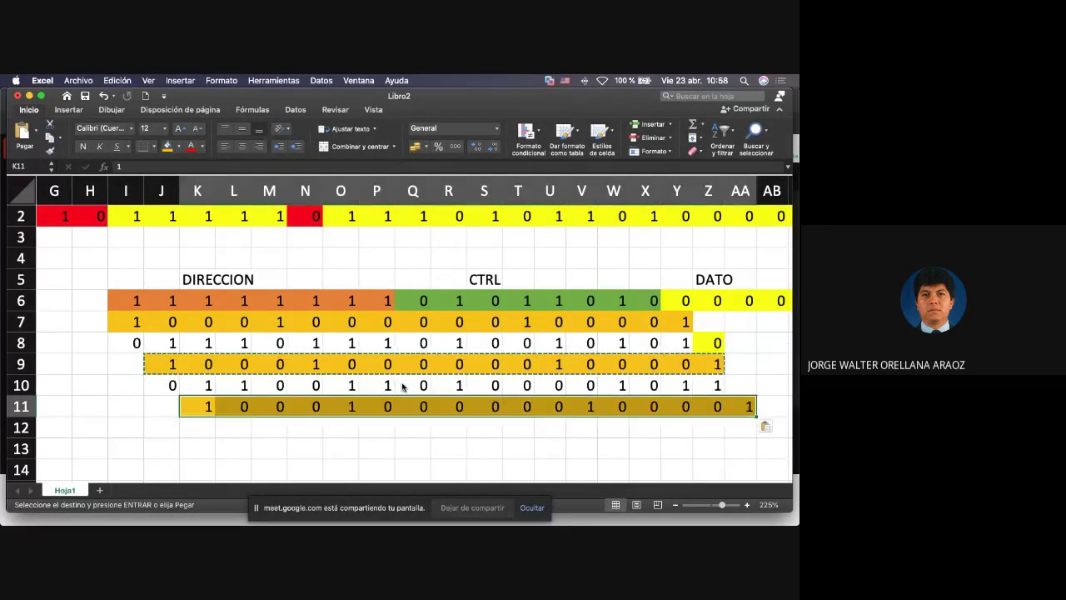
Bring down the next DATO bit by copying cell AA6 into AA10, at the end of the row 10 remainder.
{"action": "key", "text": "Right"}
{"action": "key", "text": "Right"}
{"action": "key", "text": "Right"}
{"action": "key", "text": "Right"}
{"action": "key", "text": "Right"}
{"action": "key", "text": "Right"}
{"action": "key", "text": "Right"}
{"action": "key", "text": "Right"}
{"action": "key", "text": "Right"}
{"action": "key", "text": "Right"}
{"action": "key", "text": "Right"}
{"action": "key", "text": "Right"}
{"action": "key", "text": "Right"}
{"action": "key", "text": "Right"}
{"action": "key", "text": "Right"}
{"action": "key", "text": "Right"}
{"action": "key", "text": "Right"}
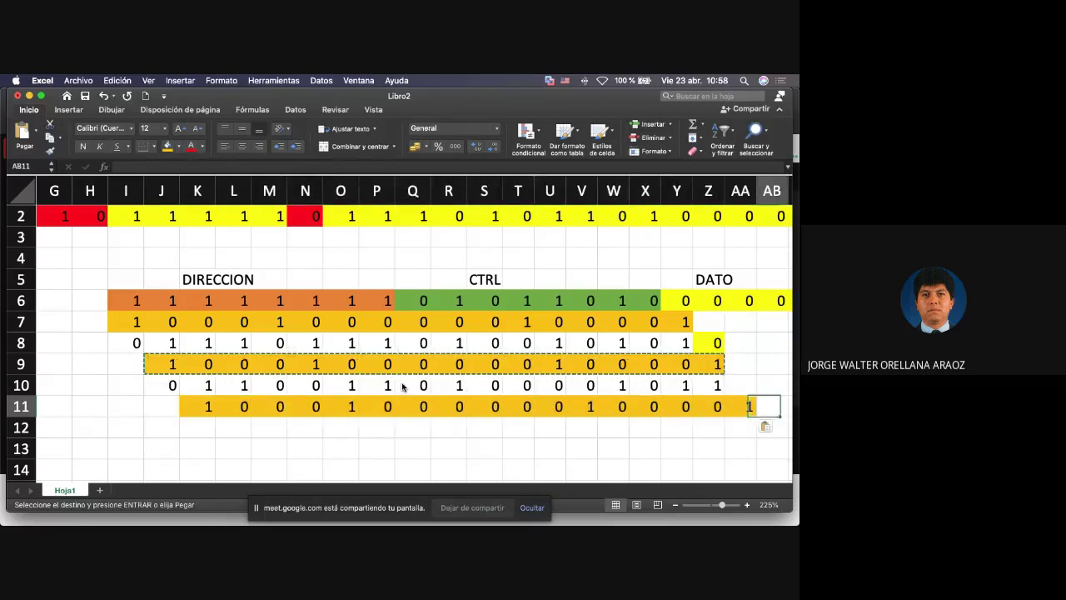
{"action": "key", "text": "Up"}
{"action": "key", "text": "Up"}
{"action": "key", "text": "Up"}
{"action": "key", "text": "Up"}
{"action": "key", "text": "Up"}
{"action": "key", "text": "Left"}
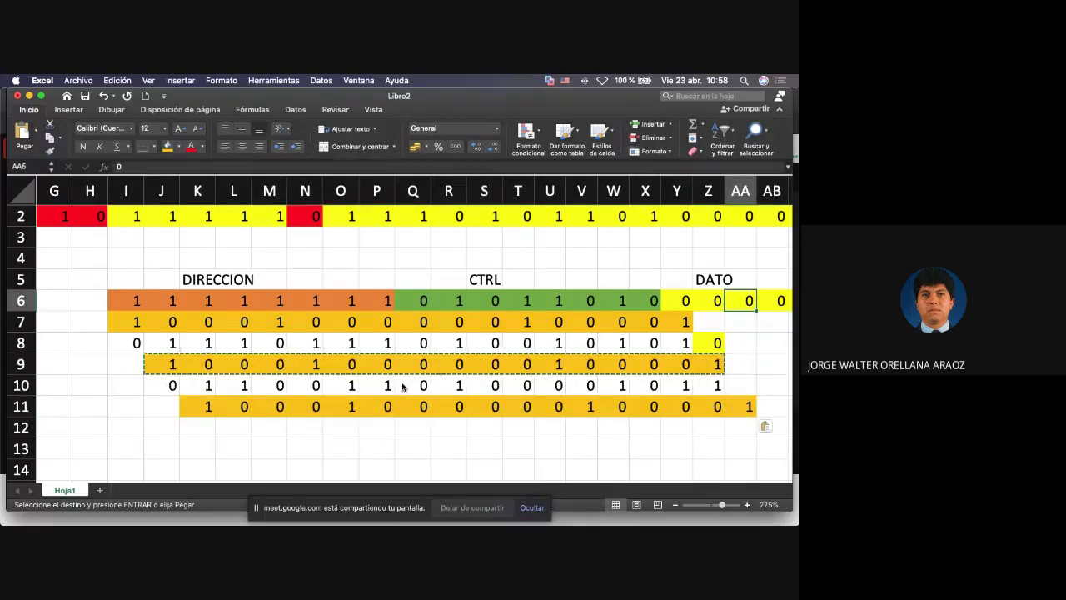
{"action": "key", "text": "super+c"}
{"action": "key", "text": "Down"}
{"action": "key", "text": "Down"}
{"action": "key", "text": "Down"}
{"action": "key", "text": "Down"}
{"action": "key", "text": "super+v"}
Enter the XOR of rows 10 and 11 in cells K12:R12 as 0, 1, 0, 0, 0, 1, 0, 1.
{"action": "key", "text": "Down"}
{"action": "key", "text": "Down"}
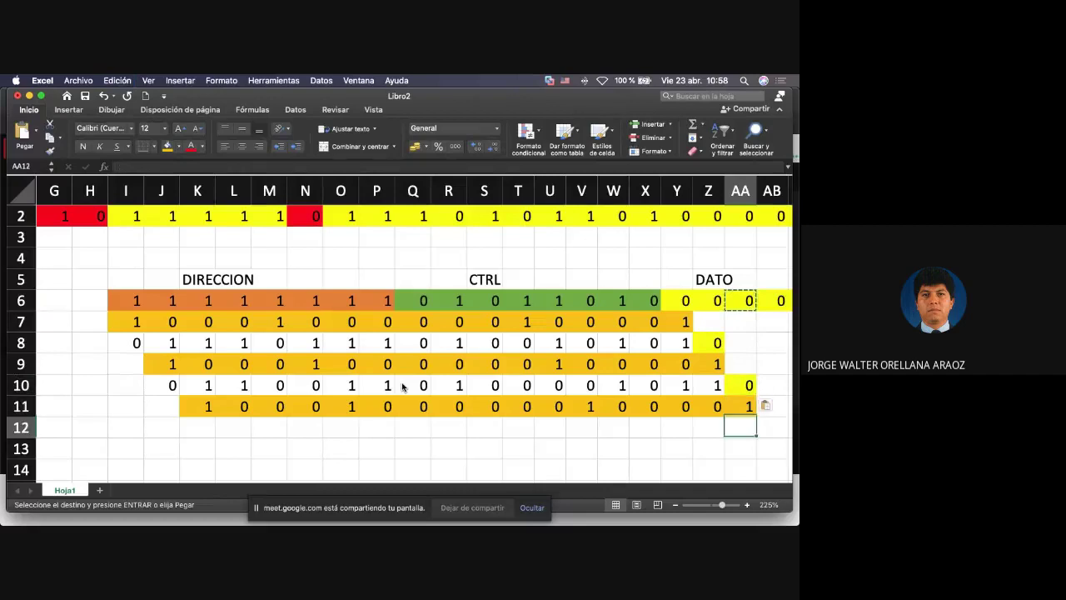
{"action": "key", "text": "Left"}
{"action": "key", "text": "Left"}
{"action": "key", "text": "Left"}
{"action": "key", "text": "Left"}
{"action": "key", "text": "Left"}
{"action": "key", "text": "Left"}
{"action": "key", "text": "Left"}
{"action": "key", "text": "Left"}
{"action": "key", "text": "Left"}
{"action": "key", "text": "Left"}
{"action": "key", "text": "Left"}
{"action": "key", "text": "Left"}
{"action": "key", "text": "Left"}
{"action": "key", "text": "Left"}
{"action": "key", "text": "Left"}
{"action": "key", "text": "Left"}
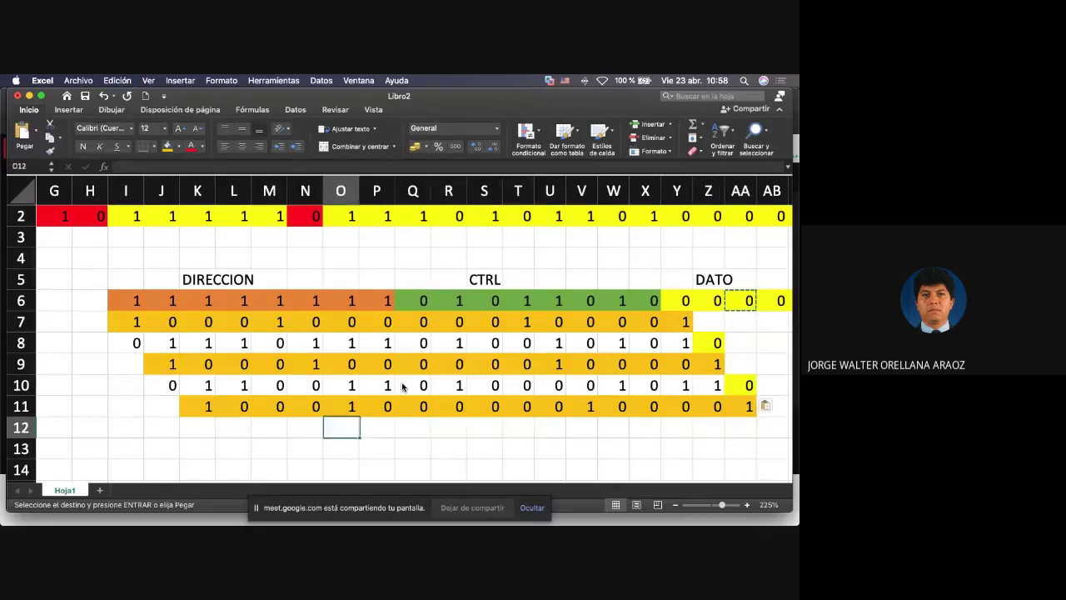
{"action": "type", "text": "0"}
{"action": "key", "text": "Right"}
{"action": "type", "text": "1"}
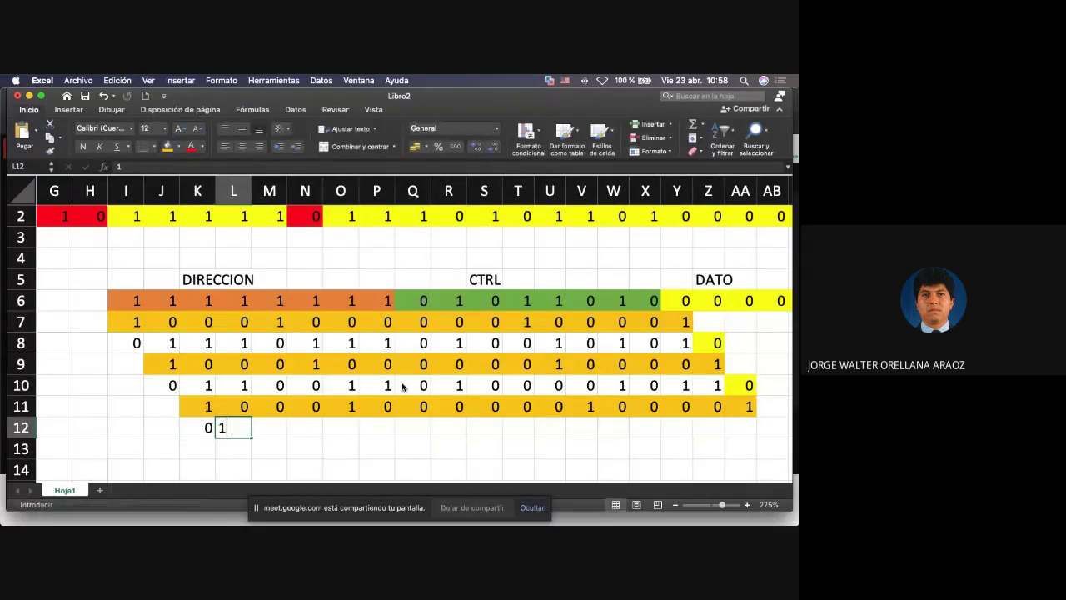
{"action": "key", "text": "Right"}
{"action": "type", "text": "0"}
{"action": "key", "text": "Right"}
{"action": "type", "text": "0"}
{"action": "key", "text": "Right"}
{"action": "type", "text": "0"}
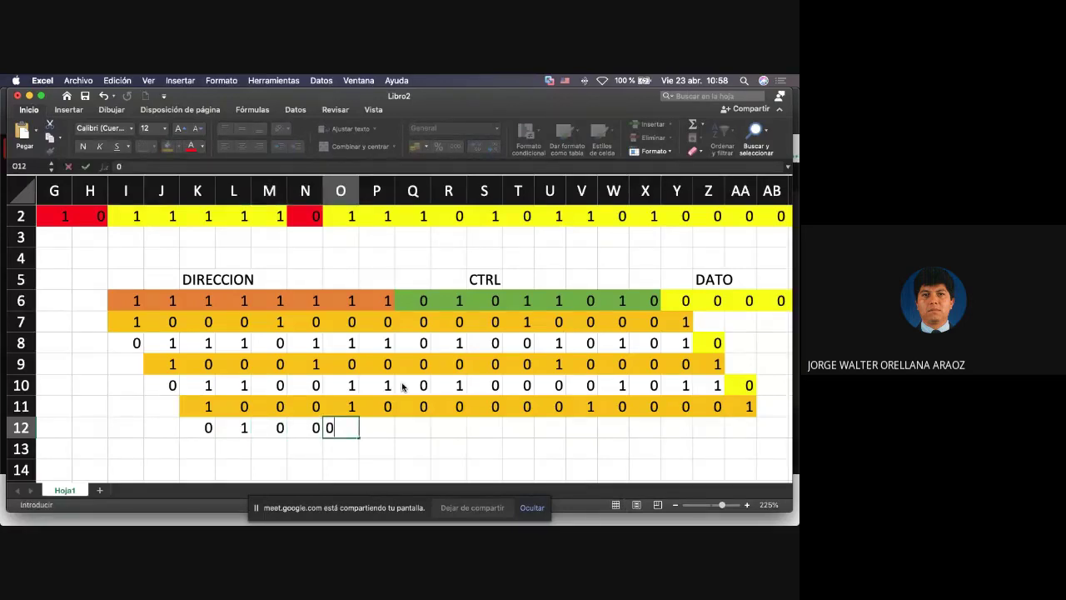
{"action": "key", "text": "Right"}
{"action": "type", "text": "1"}
{"action": "key", "text": "Right"}
{"action": "type", "text": "0"}
{"action": "key", "text": "Right"}
{"action": "type", "text": "1"}
{"action": "key", "text": "Right"}
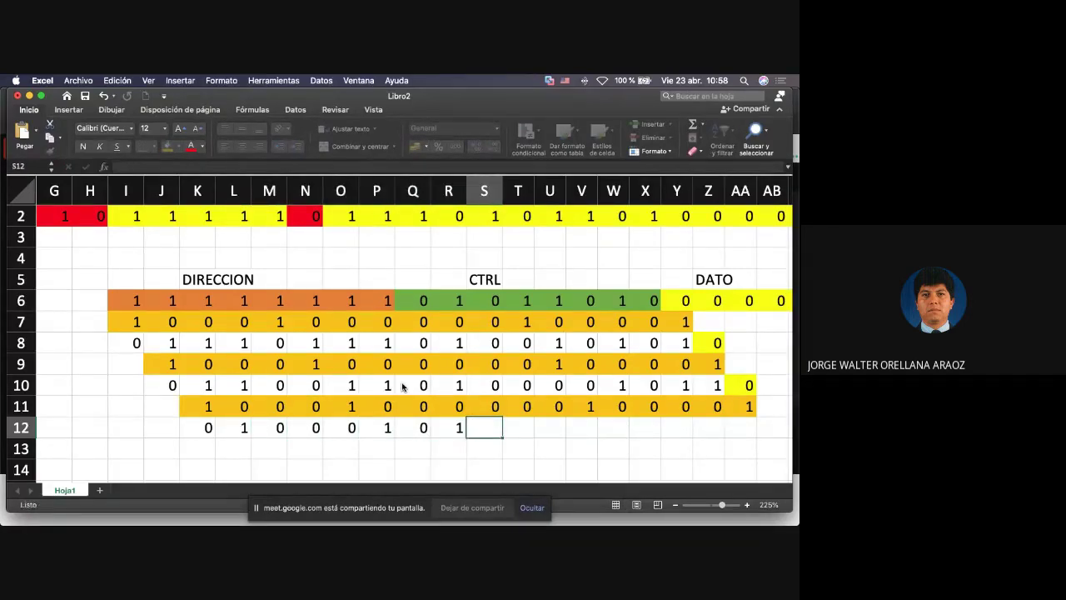
Complete the XOR of rows 10 and 11 in cells S12:AA12 with 0, 0, 0, 1, 1, 0, 1, 1, 1.
{"action": "type", "text": "0"}
{"action": "key", "text": "Right"}
{"action": "type", "text": "0"}
{"action": "key", "text": "Right"}
{"action": "type", "text": "0"}
{"action": "key", "text": "Right"}
{"action": "type", "text": "1"}
{"action": "key", "text": "Right"}
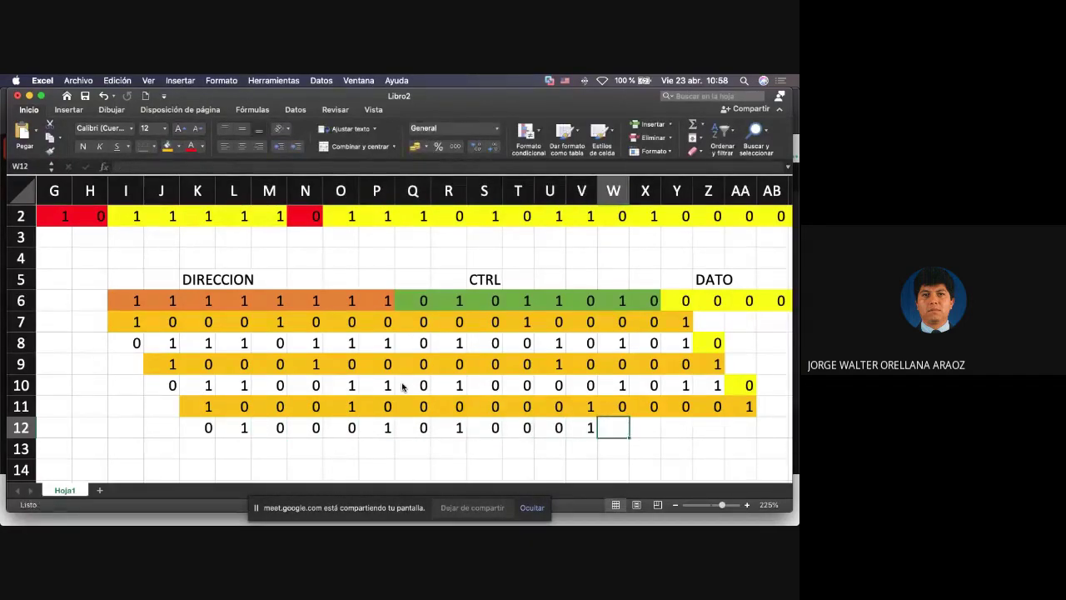
{"action": "type", "text": "1"}
{"action": "key", "text": "Right"}
{"action": "type", "text": "0"}
{"action": "key", "text": "Right"}
{"action": "type", "text": "1"}
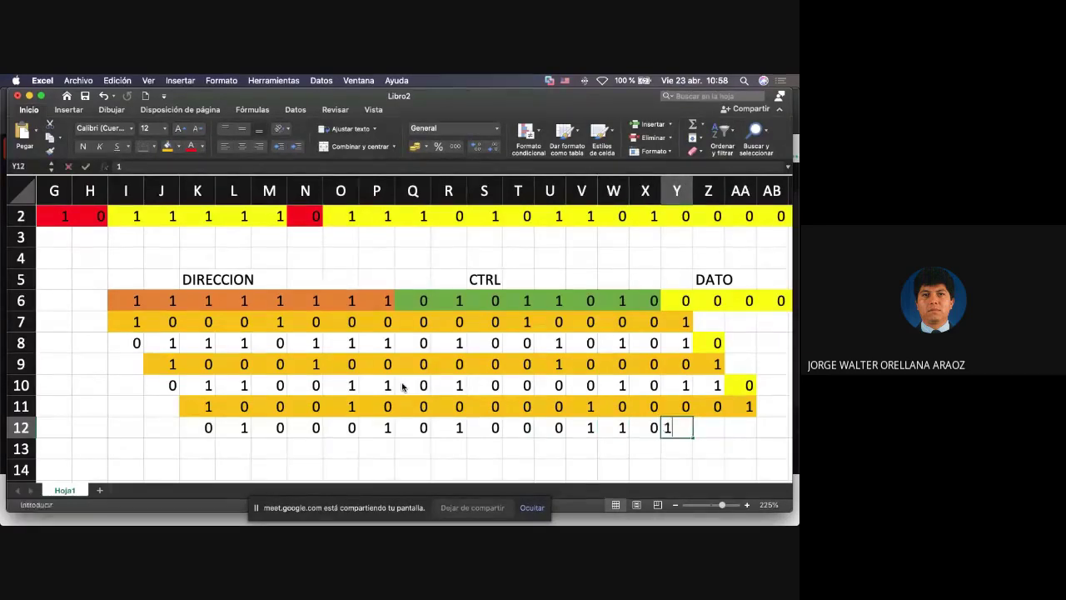
{"action": "key", "text": "Right"}
{"action": "type", "text": "1"}
{"action": "key", "text": "Right"}
{"action": "type", "text": "1"}
{"action": "key", "text": "Right"}
Copy the gold generator bits in K11:AA11 and paste them in row 13, starting at L13 under the first 1 of the remainder.
{"action": "key", "text": "Up"}
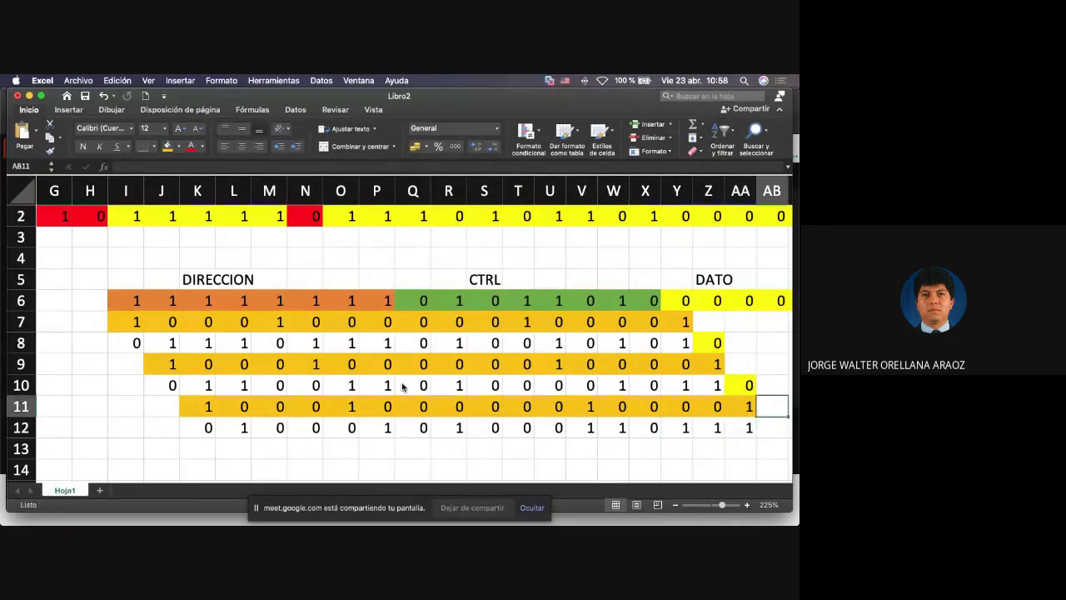
{"action": "key", "text": "Left"}
{"action": "key", "text": "shift+Left"}
{"action": "key", "text": "shift+Left"}
{"action": "key", "text": "shift+Left"}
{"action": "key", "text": "shift+Left"}
{"action": "key", "text": "shift+Left"}
{"action": "key", "text": "shift+Left"}
{"action": "key", "text": "shift+Left"}
{"action": "key", "text": "shift+Left"}
{"action": "key", "text": "shift+Left"}
{"action": "key", "text": "shift+Left"}
{"action": "key", "text": "shift+Left"}
{"action": "key", "text": "shift+Left"}
{"action": "key", "text": "shift+Left"}
{"action": "key", "text": "shift+Left"}
{"action": "key", "text": "shift+Left"}
{"action": "key", "text": "shift+Left"}
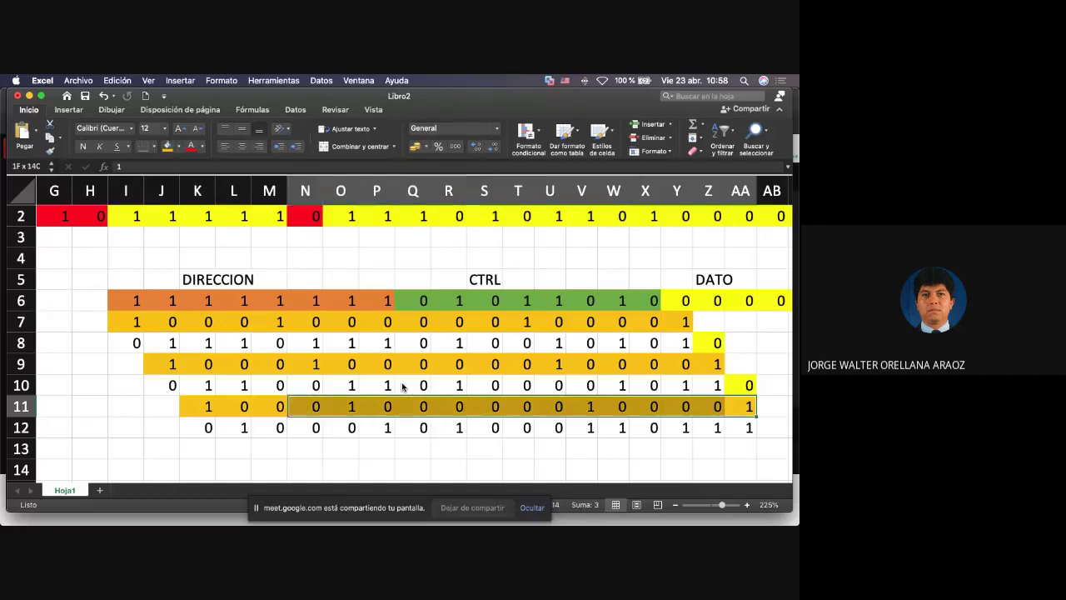
{"action": "key", "text": "super+c"}
{"action": "key", "text": "Down"}
{"action": "key", "text": "Down"}
{"action": "key", "text": "Left"}
{"action": "key", "text": "Left"}
{"action": "key", "text": "Left"}
{"action": "key", "text": "Left"}
{"action": "key", "text": "Left"}
{"action": "key", "text": "Left"}
{"action": "key", "text": "Left"}
{"action": "key", "text": "Left"}
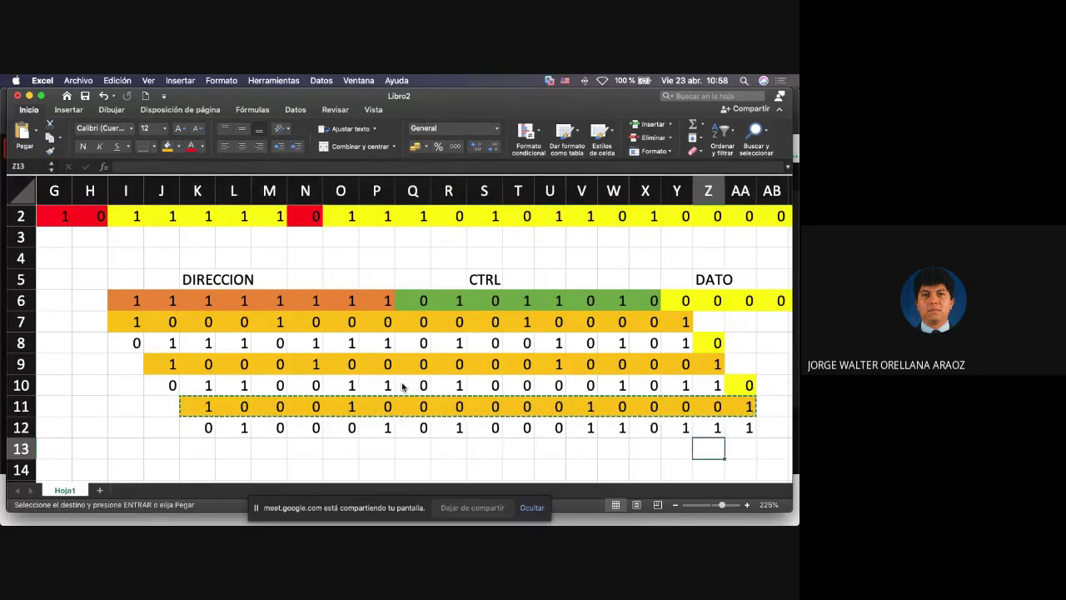
{"action": "key", "text": "Left"}
{"action": "key", "text": "Left"}
{"action": "key", "text": "Left"}
{"action": "key", "text": "Left"}
{"action": "key", "text": "Left"}
{"action": "key", "text": "Left"}
{"action": "key", "text": "Left"}
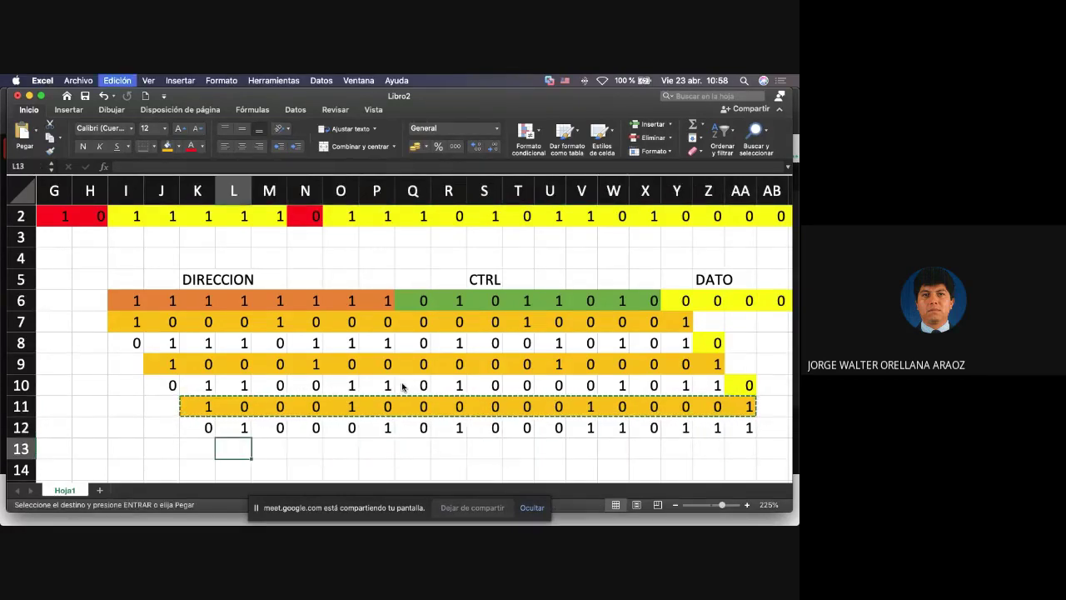
{"action": "key", "text": "super+v"}
Enter the XOR of rows 12 and 13 in cells L14:S14 as 0, 0, 0, 0, 0, 0, 1, 0.
{"action": "key", "text": "Down"}
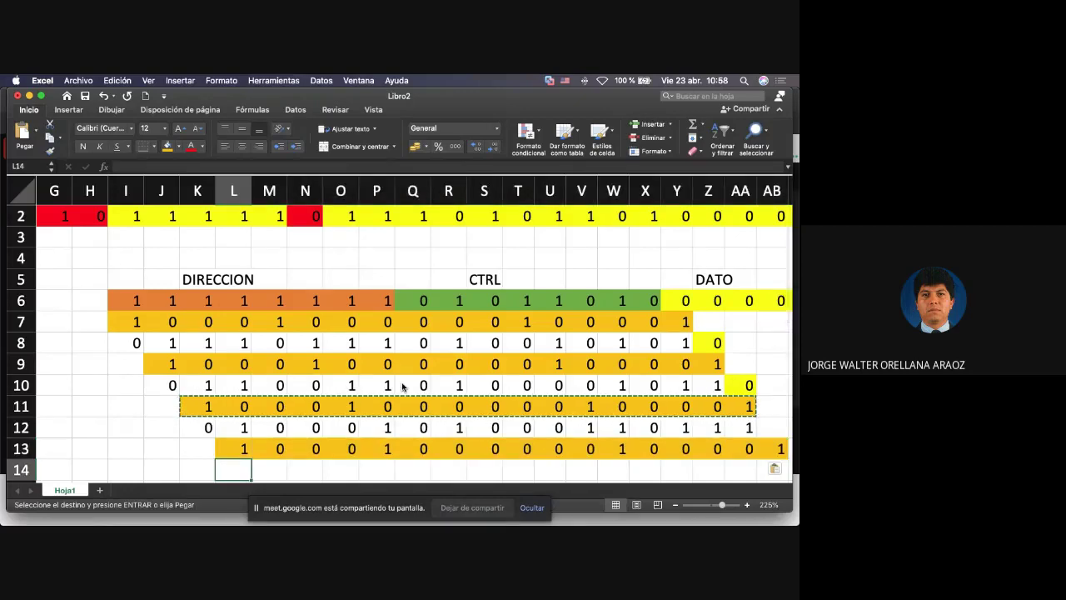
{"action": "type", "text": "0"}
{"action": "key", "text": "Tab"}
{"action": "type", "text": "0"}
{"action": "key", "text": "Tab"}
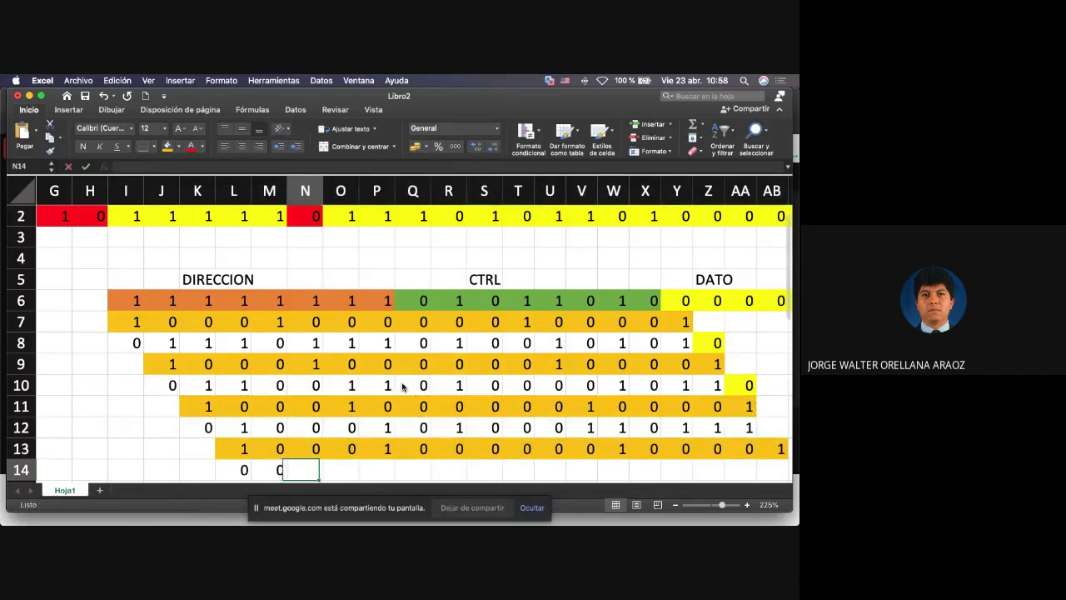
{"action": "type", "text": "0"}
{"action": "key", "text": "Tab"}
{"action": "type", "text": "0"}
{"action": "key", "text": "Tab"}
{"action": "type", "text": "0"}
{"action": "key", "text": "Tab"}
{"action": "type", "text": "0"}
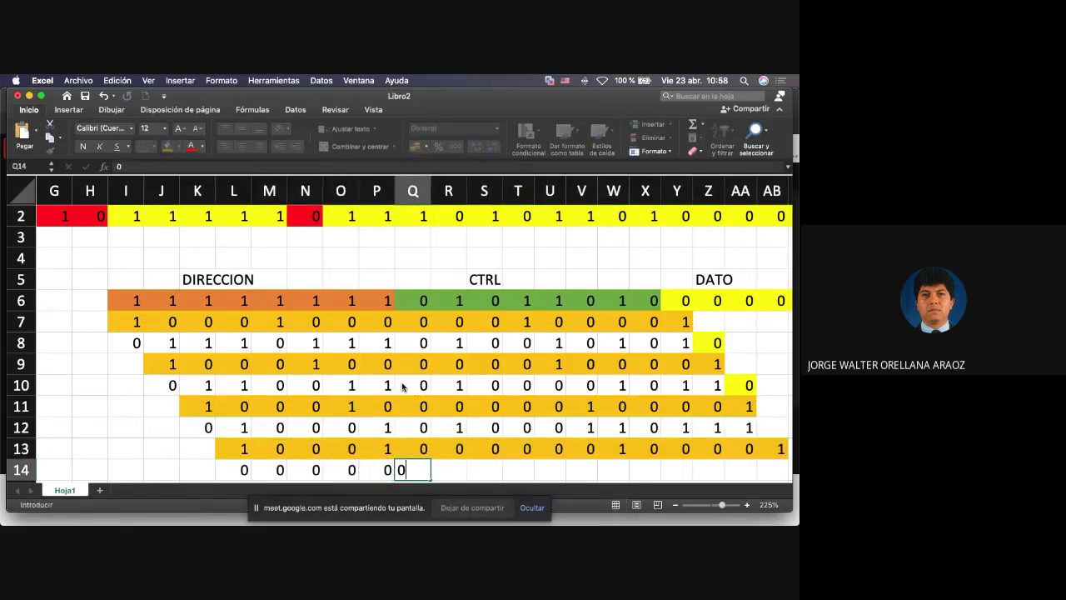
{"action": "key", "text": "Tab"}
{"action": "type", "text": "1"}
{"action": "key", "text": "Tab"}
{"action": "type", "text": "0"}
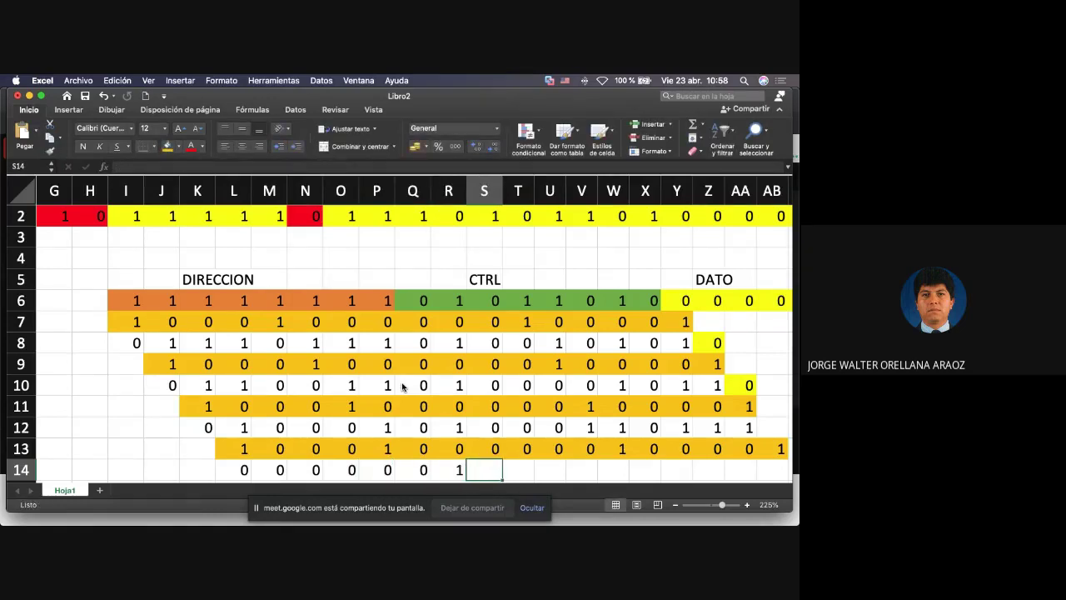
Complete the XOR of rows 12 and 13 in cells T14:AB14 with 0, 0, 1, 0, 0, 1, 1, 1, 1.
{"action": "key", "text": "Tab"}
{"action": "type", "text": "0"}
{"action": "key", "text": "Tab"}
{"action": "type", "text": "0"}
{"action": "key", "text": "Tab"}
{"action": "type", "text": "1"}
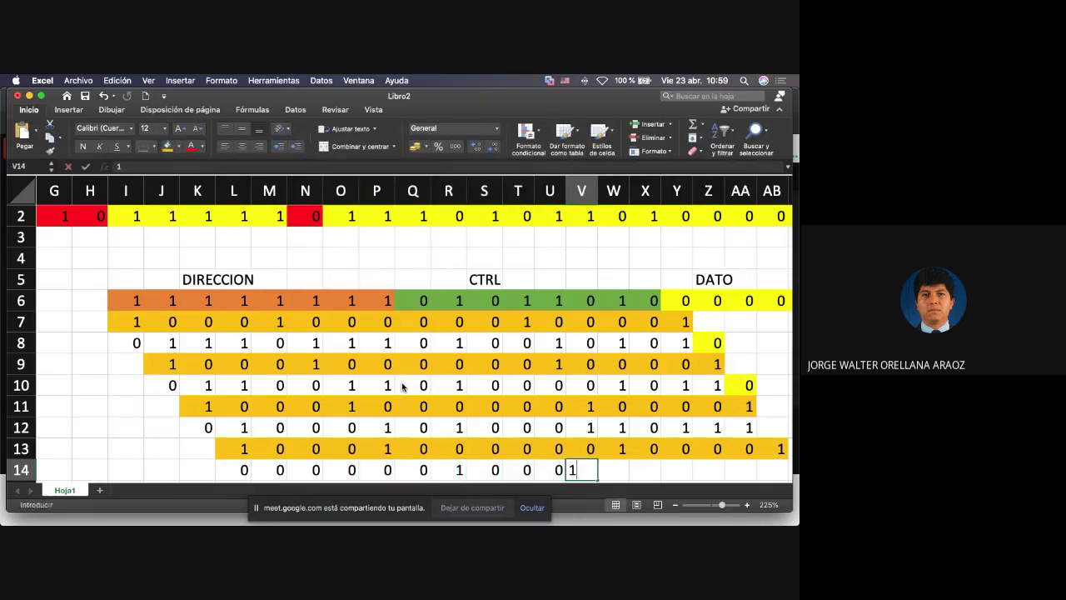
{"action": "key", "text": "Tab"}
{"action": "type", "text": "1"}
{"action": "key", "text": "Left"}
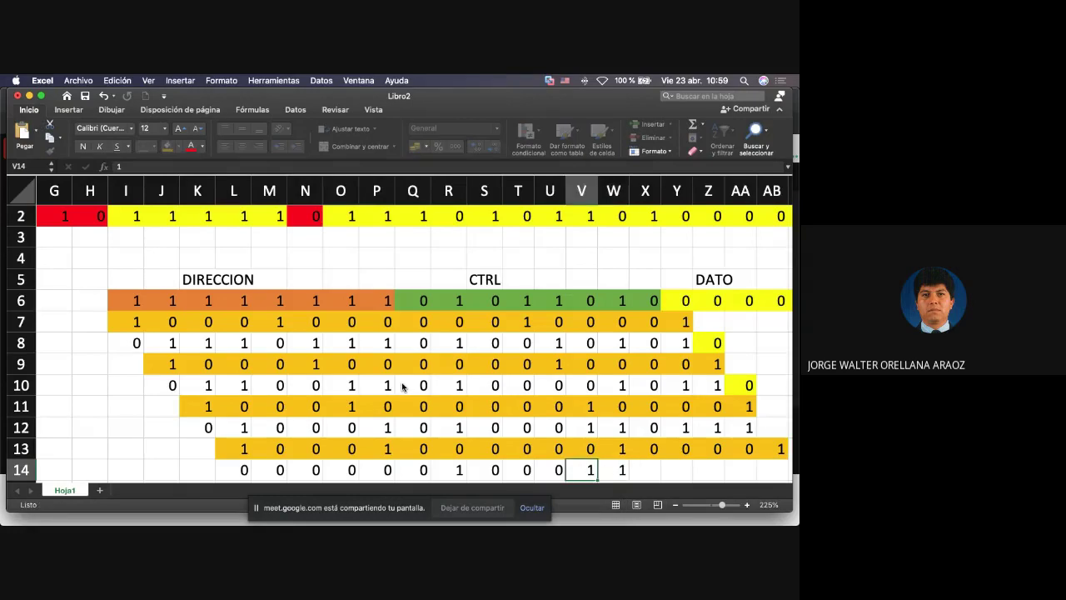
{"action": "key", "text": "Right"}
{"action": "type", "text": "0"}
{"action": "key", "text": "Tab"}
{"action": "type", "text": "0"}
{"action": "key", "text": "Tab"}
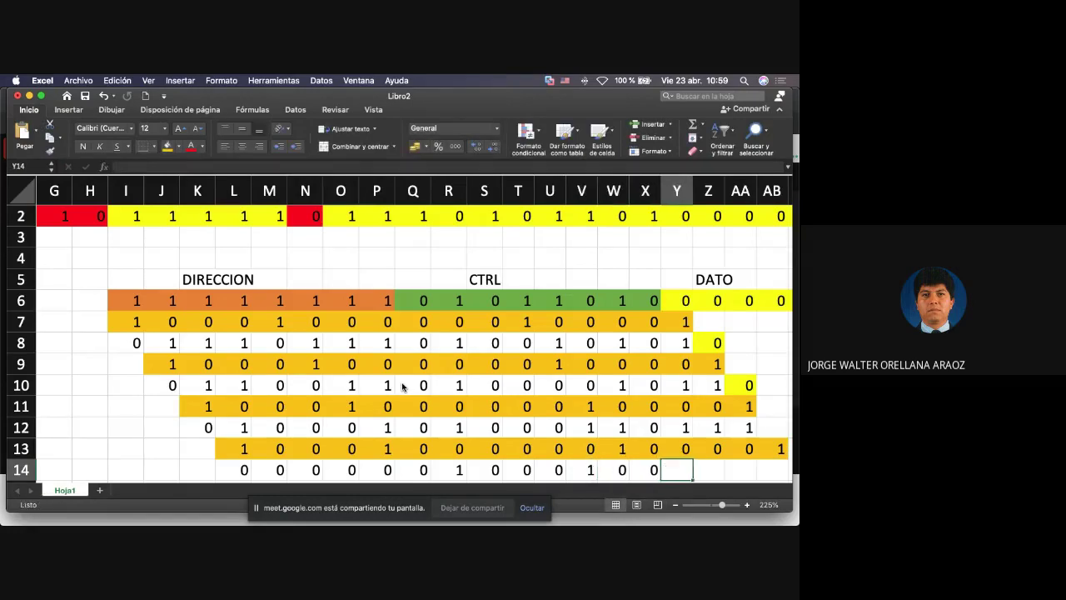
{"action": "type", "text": "1"}
{"action": "key", "text": "Tab"}
{"action": "type", "text": "1"}
{"action": "key", "text": "Tab"}
{"action": "type", "text": "1"}
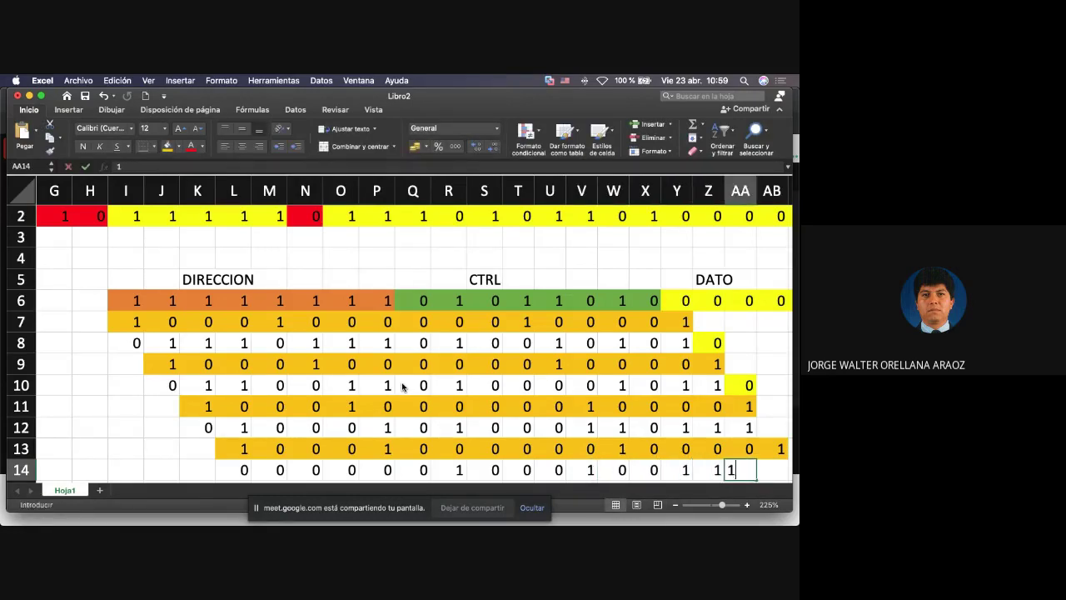
{"action": "key", "text": "Tab"}
{"action": "type", "text": "1"}
{"action": "key", "text": "Up"}
Bring down the next DATO bit by copying cell AB6 into AB12, at the end of the row 12 remainder.
{"action": "key", "text": "Up"}
{"action": "key", "text": "Up"}
{"action": "key", "text": "Up"}
{"action": "key", "text": "Up"}
{"action": "key", "text": "Up"}
{"action": "key", "text": "Up"}
{"action": "key", "text": "Up"}
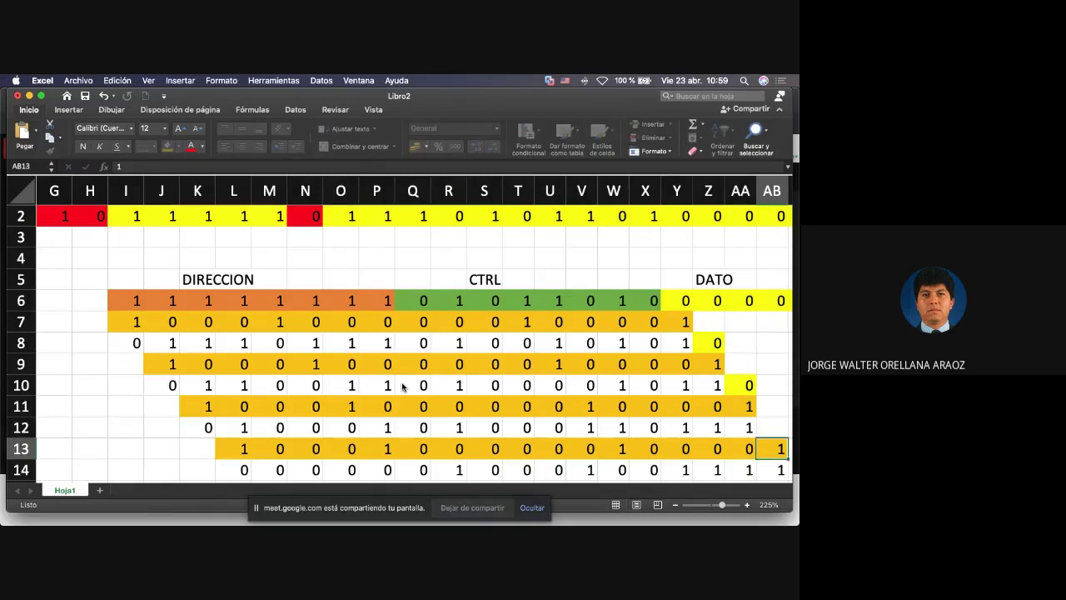
{"action": "key", "text": "super+c"}
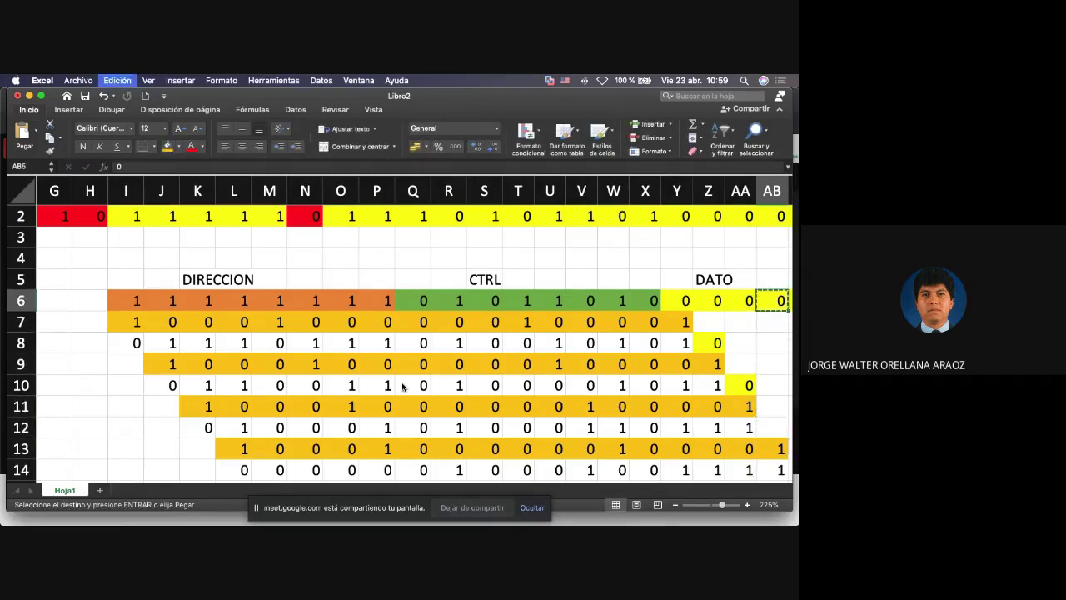
{"action": "key", "text": "Down"}
{"action": "key", "text": "Down"}
{"action": "key", "text": "Down"}
{"action": "key", "text": "Down"}
{"action": "key", "text": "Down"}
{"action": "key", "text": "Down"}
{"action": "key", "text": "super+v"}
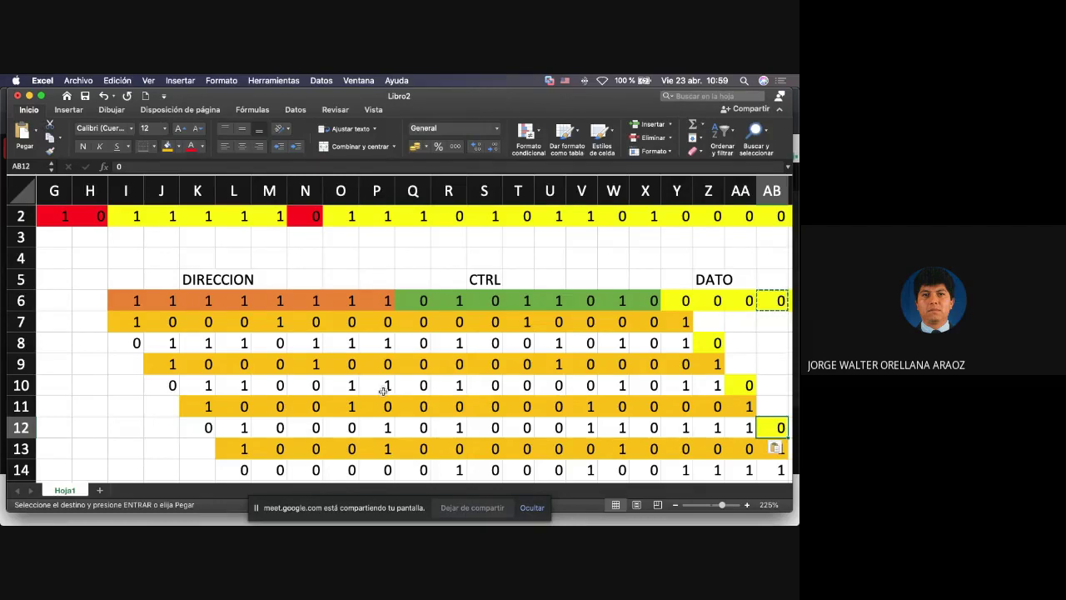
{"action": "scroll", "coordinate": [382, 389], "scroll_direction": "down", "scroll_amount": 5}
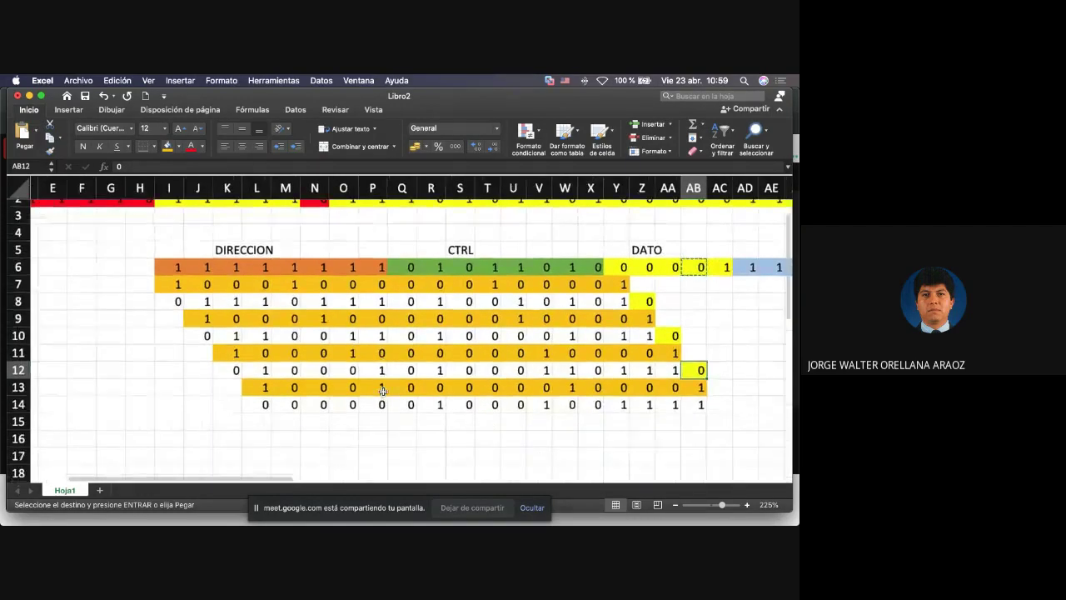
{"action": "scroll", "coordinate": [382, 390], "scroll_direction": "down", "scroll_amount": 3}
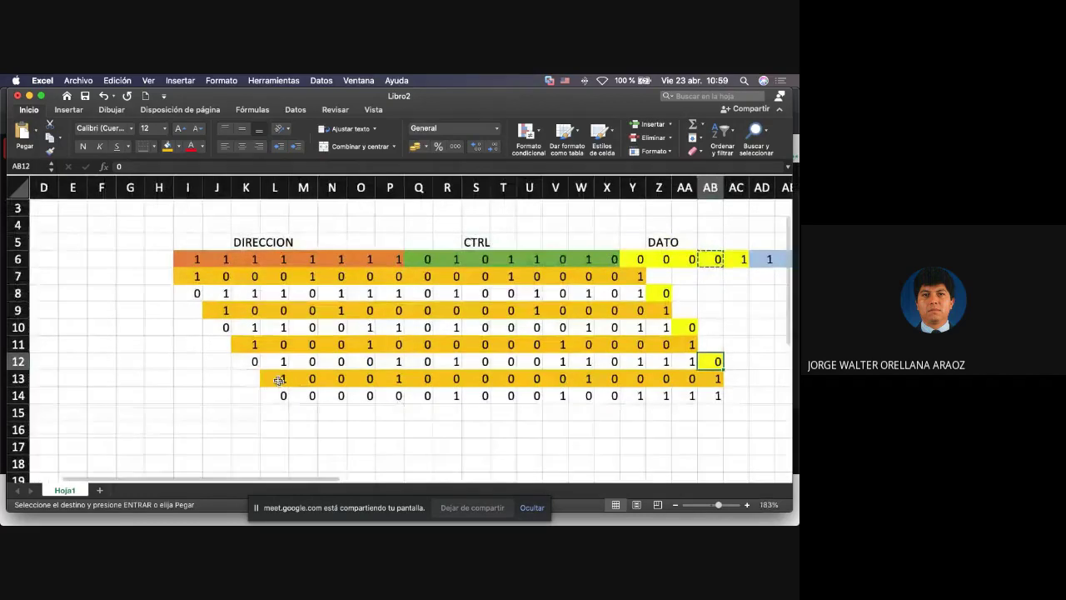
Copy the gold generator bits in L13:AB13 and paste them in row 15, starting at R15 under the first 1 of the remainder.
{"action": "left_click", "coordinate": [279, 380]}
{"action": "key", "text": "shift+Right"}
{"action": "key", "text": "shift+Right"}
{"action": "key", "text": "shift+Right"}
{"action": "key", "text": "shift+Right"}
{"action": "key", "text": "shift+Right"}
{"action": "key", "text": "shift+Right"}
{"action": "key", "text": "shift+Right"}
{"action": "key", "text": "shift+Right"}
{"action": "key", "text": "shift+Right"}
{"action": "key", "text": "shift+Right"}
{"action": "key", "text": "shift+Right"}
{"action": "key", "text": "shift+Right"}
{"action": "key", "text": "shift+Right"}
{"action": "key", "text": "shift+Right"}
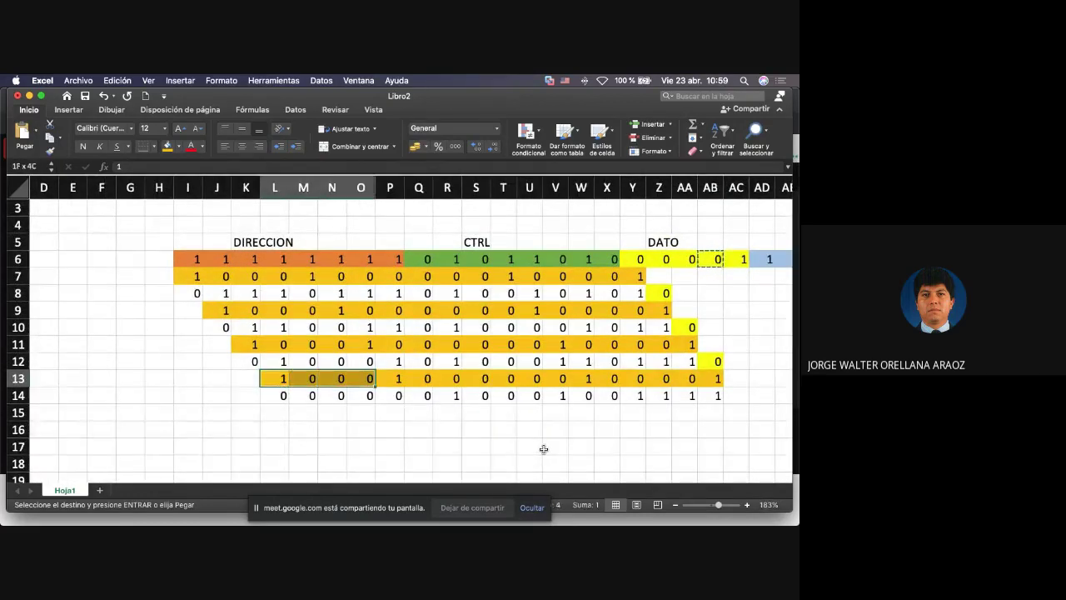
{"action": "key", "text": "shift+Right"}
{"action": "key", "text": "shift+Right"}
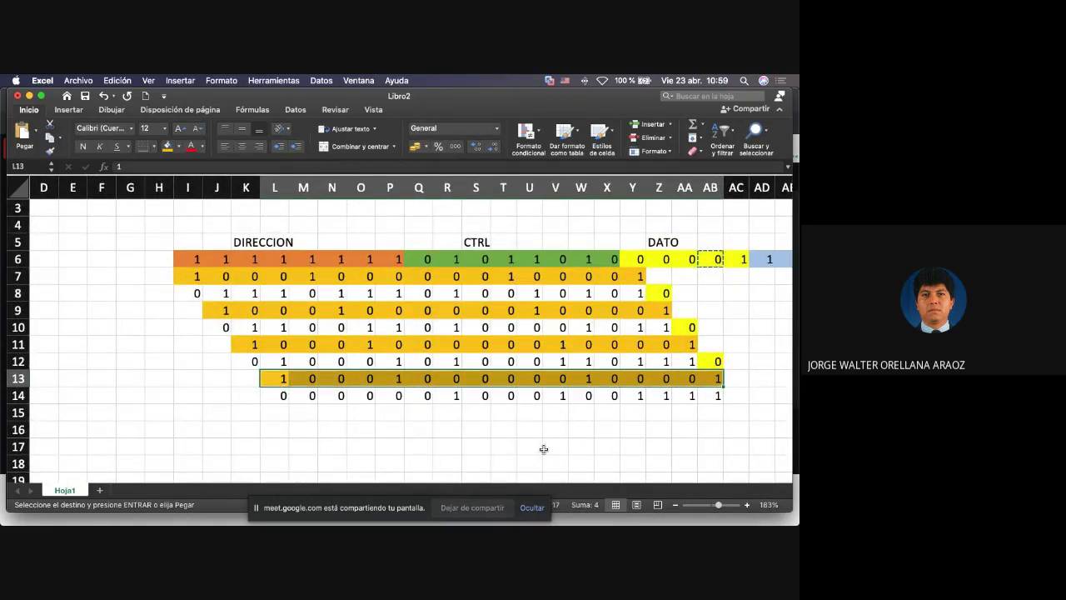
{"action": "key", "text": "super+c"}
{"action": "key", "text": "Down"}
{"action": "key", "text": "Down"}
{"action": "key", "text": "Right"}
{"action": "key", "text": "Right"}
{"action": "key", "text": "Right"}
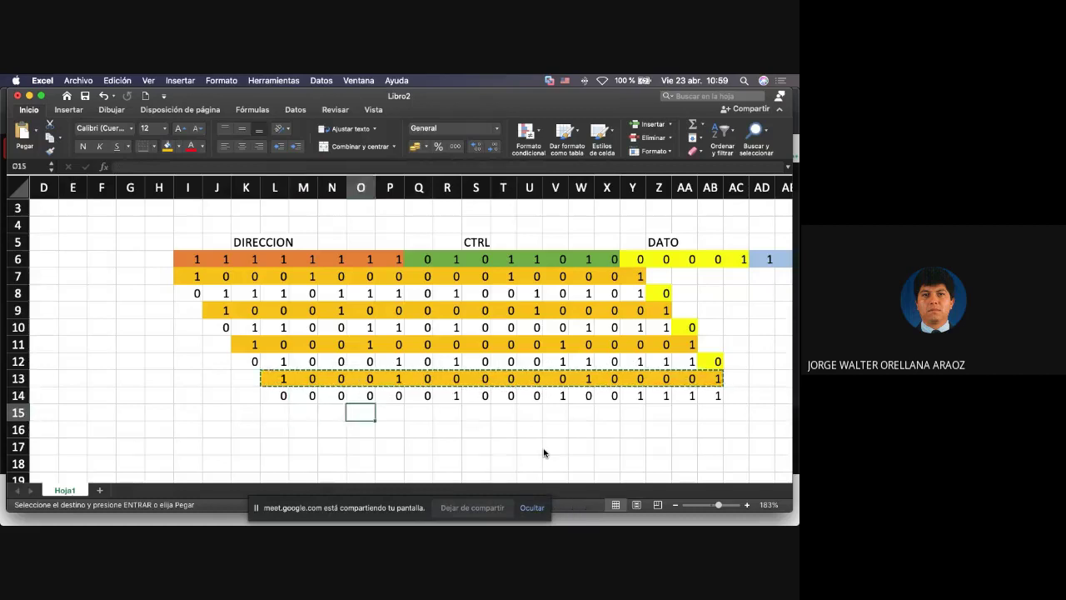
{"action": "key", "text": "Right"}
{"action": "key", "text": "Right"}
{"action": "key", "text": "Right"}
{"action": "key", "text": "Right"}
{"action": "key", "text": "Left"}
{"action": "key", "text": "super+v"}
Bring down the next five frame bits by copying AC6:AG6 into AC14:AG14, at the end of the row 14 remainder.
{"action": "key", "text": "Right"}
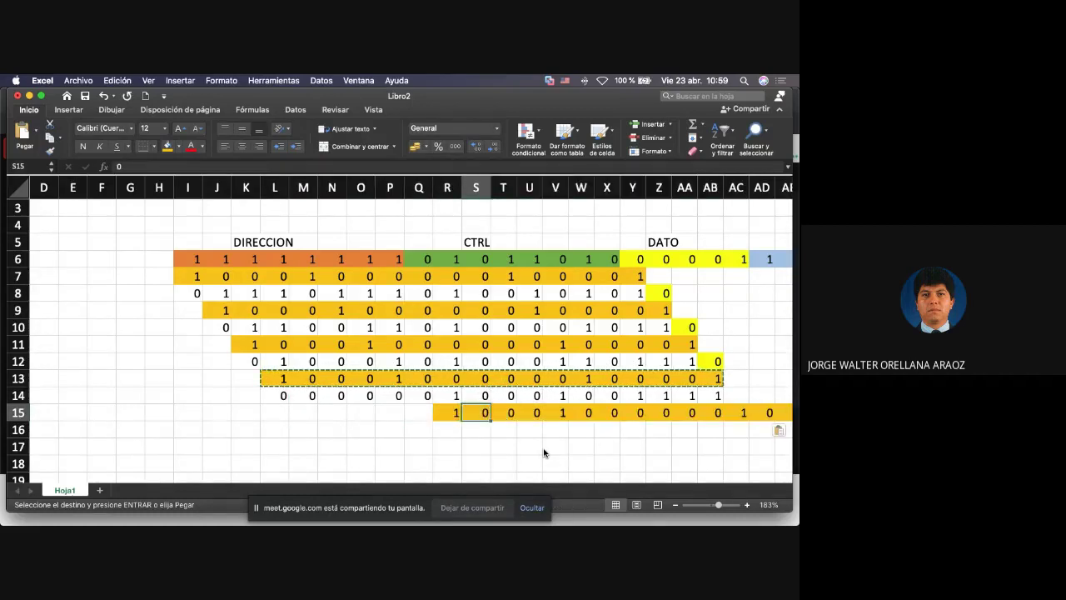
{"action": "key", "text": "Right"}
{"action": "key", "text": "Right"}
{"action": "key", "text": "Right"}
{"action": "key", "text": "Right"}
{"action": "key", "text": "Right"}
{"action": "key", "text": "Right"}
{"action": "key", "text": "Right"}
{"action": "key", "text": "Right"}
{"action": "key", "text": "Right"}
{"action": "key", "text": "Right"}
{"action": "key", "text": "Right"}
{"action": "key", "text": "Right"}
{"action": "key", "text": "Right"}
{"action": "key", "text": "Right"}
{"action": "key", "text": "Right"}
{"action": "key", "text": "Up"}
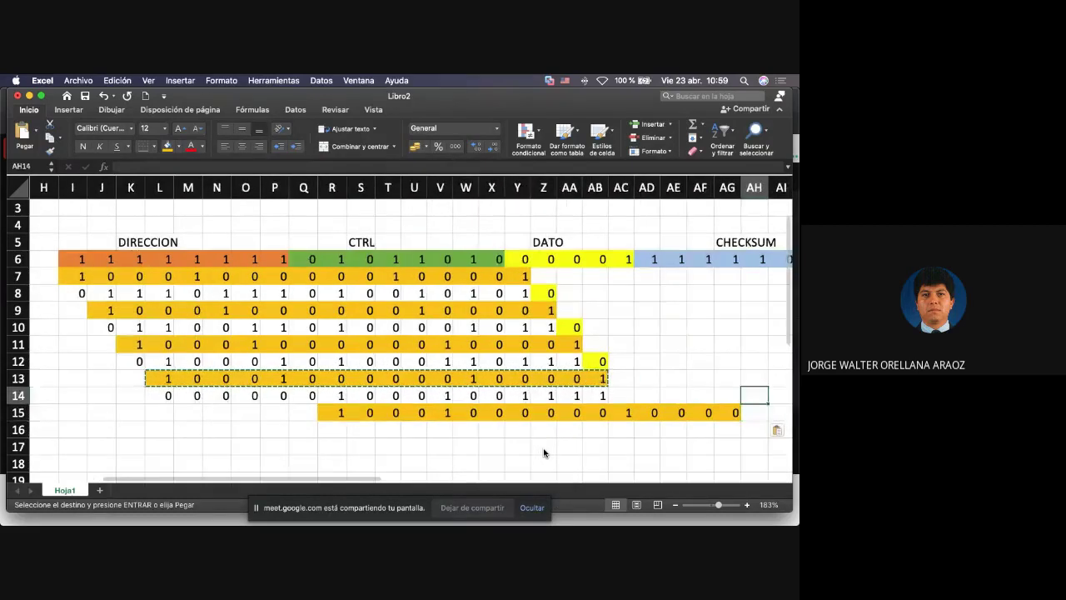
{"action": "key", "text": "Up"}
{"action": "key", "text": "Up"}
{"action": "key", "text": "Up"}
{"action": "key", "text": "Up"}
{"action": "key", "text": "Up"}
{"action": "key", "text": "Up"}
{"action": "key", "text": "Up"}
{"action": "key", "text": "Up"}
{"action": "key", "text": "Left"}
{"action": "key", "text": "shift+Left"}
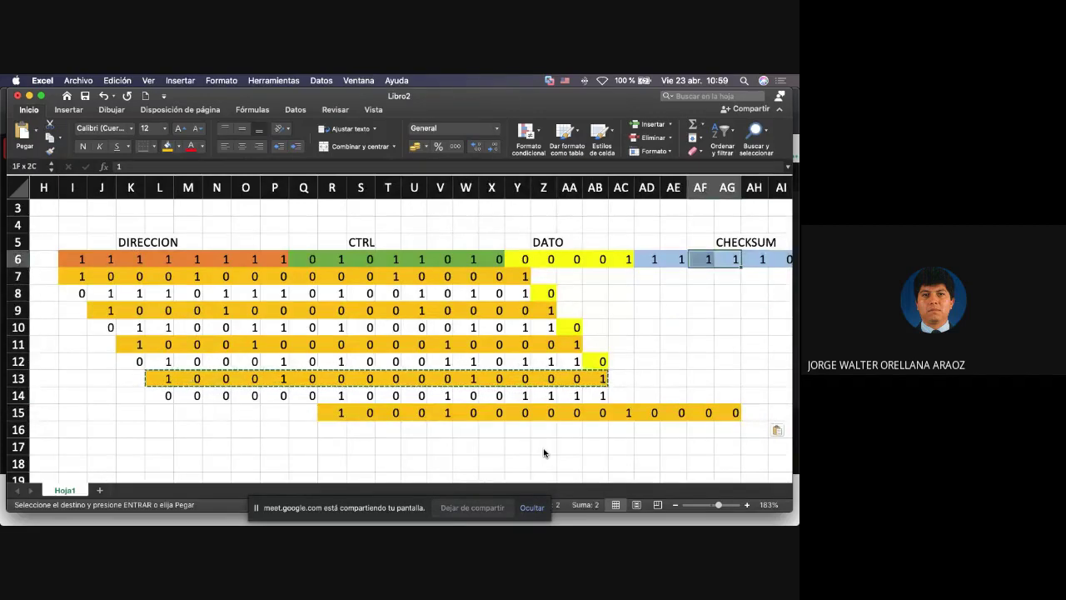
{"action": "key", "text": "shift+Left"}
{"action": "key", "text": "shift+Left"}
{"action": "key", "text": "shift+Left"}
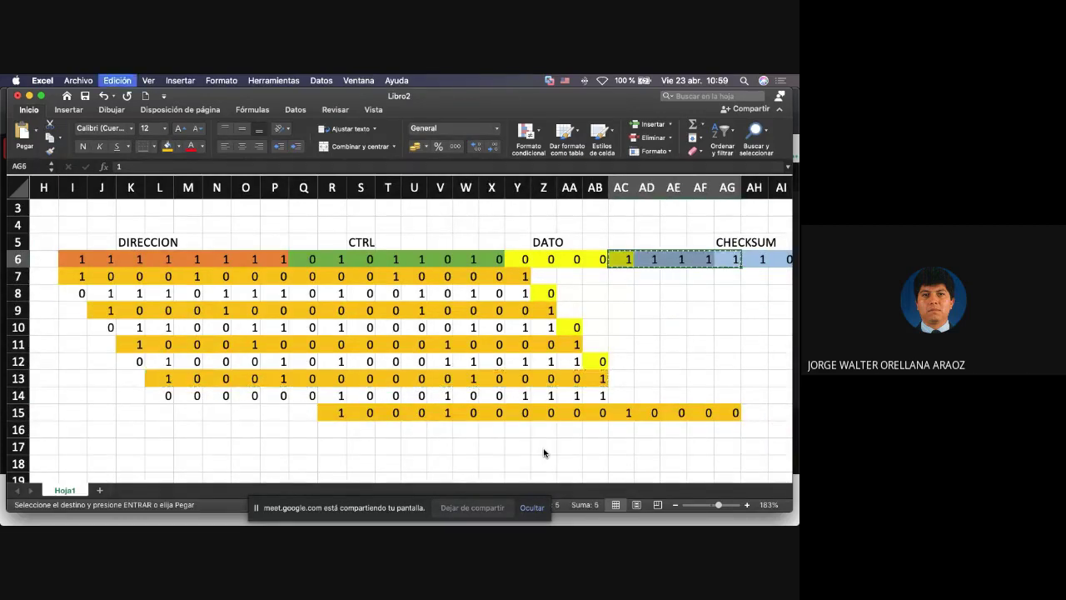
{"action": "key", "text": "super+c"}
{"action": "key", "text": "Down"}
{"action": "key", "text": "Down"}
{"action": "key", "text": "Down"}
{"action": "key", "text": "Down"}
{"action": "key", "text": "Down"}
{"action": "key", "text": "Down"}
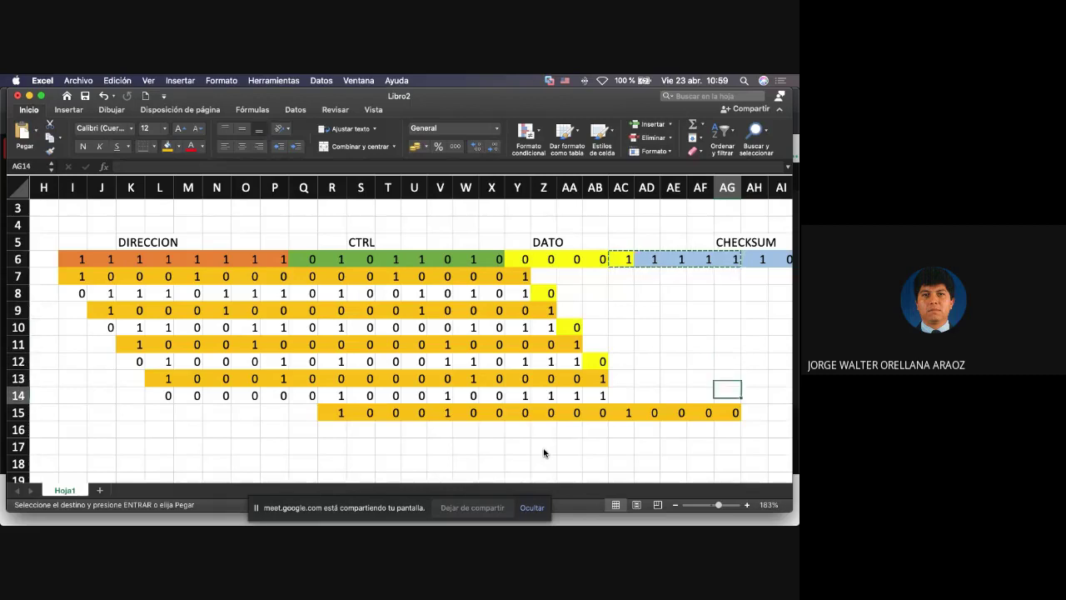
{"action": "key", "text": "Left"}
{"action": "key", "text": "Left"}
{"action": "key", "text": "Left"}
{"action": "key", "text": "Left"}
{"action": "key", "text": "super+v"}
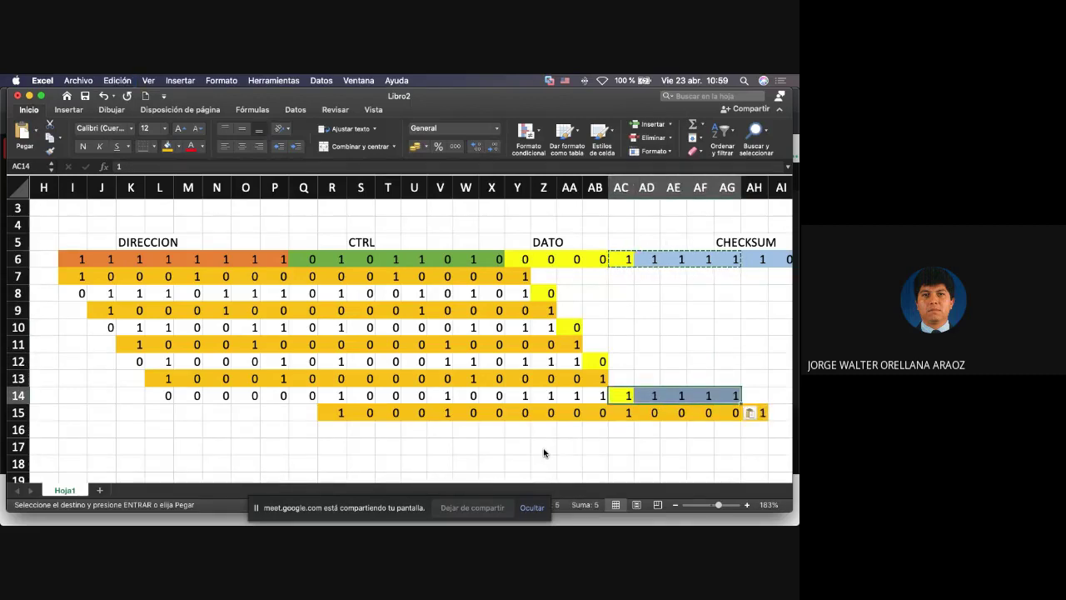
Bring down one more CHECKSUM bit by copying cell AH6 into AH14, above the last generator bit.
{"action": "key", "text": "Down"}
{"action": "key", "text": "Right"}
{"action": "key", "text": "Right"}
{"action": "key", "text": "Right"}
{"action": "key", "text": "Right"}
{"action": "key", "text": "Right"}
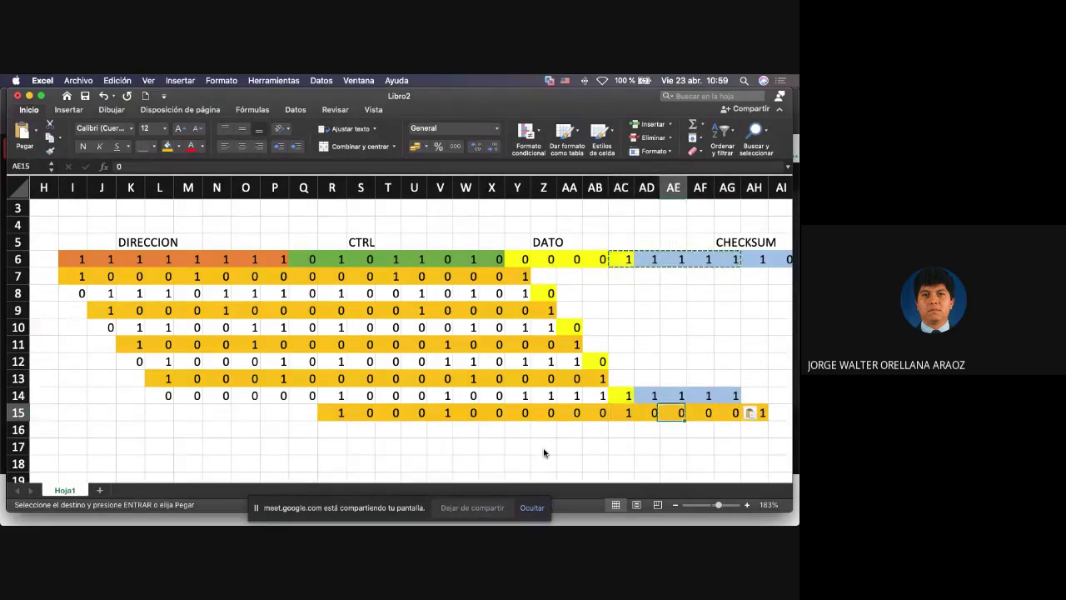
{"action": "key", "text": "Up"}
{"action": "key", "text": "Up"}
{"action": "key", "text": "Up"}
{"action": "key", "text": "Up"}
{"action": "key", "text": "Up"}
{"action": "key", "text": "Up"}
{"action": "key", "text": "Up"}
{"action": "key", "text": "Up"}
{"action": "key", "text": "Up"}
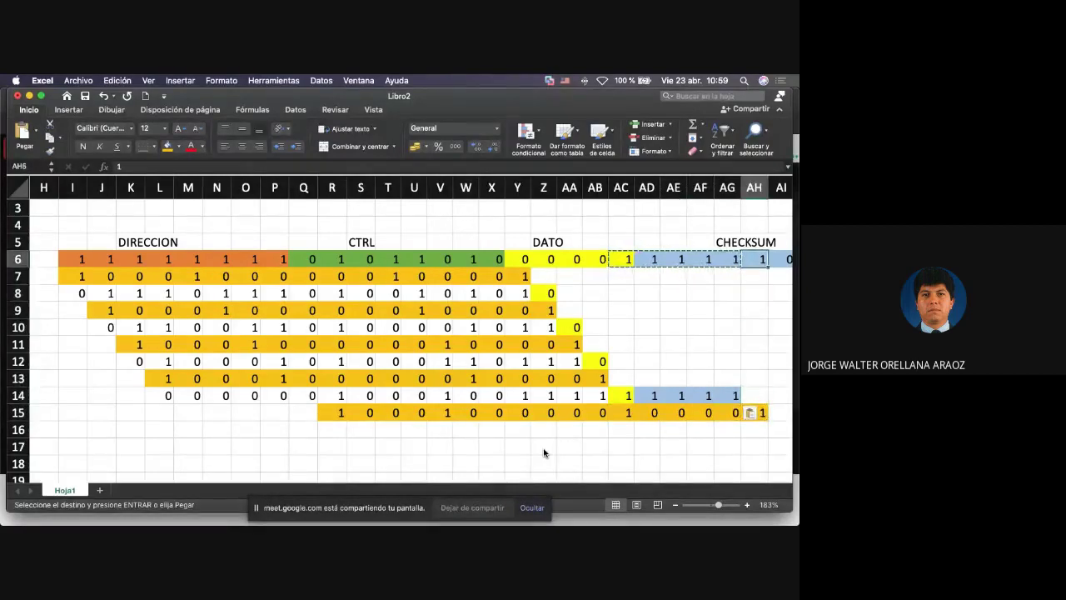
{"action": "key", "text": "ctrl+c"}
{"action": "key", "text": "Down"}
{"action": "key", "text": "Down"}
{"action": "key", "text": "Down"}
{"action": "key", "text": "Down"}
{"action": "key", "text": "Down"}
{"action": "key", "text": "Down"}
{"action": "key", "text": "Down"}
{"action": "key", "text": "Down"}
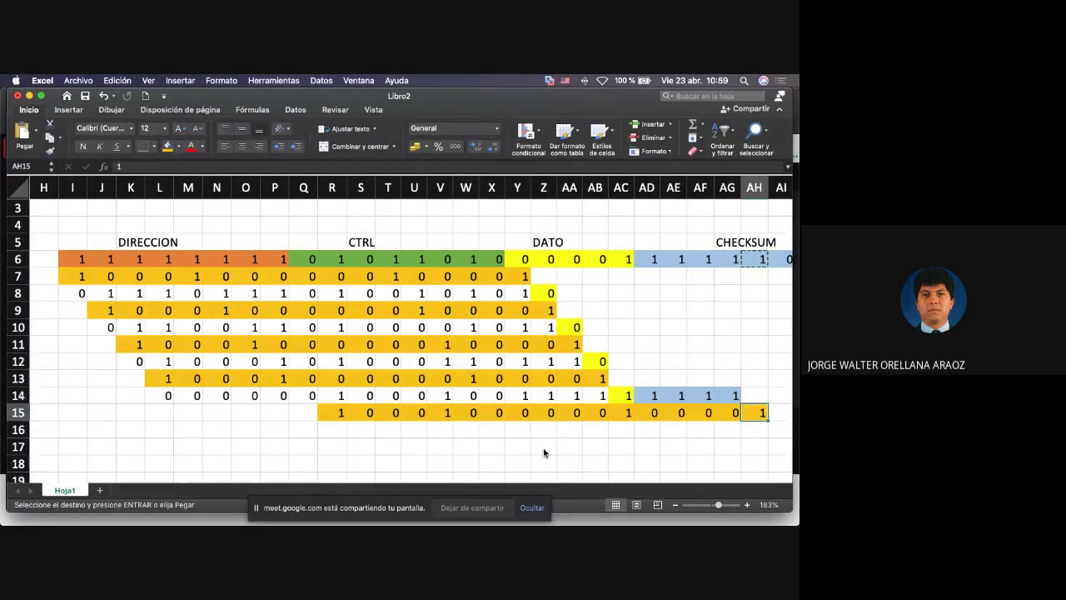
{"action": "key", "text": "ctrl+v"}
Enter the XOR of rows 14 and 15 in cells R16:X16 as seven zeros.
{"action": "key", "text": "Down"}
{"action": "key", "text": "Down"}
{"action": "key", "text": "Left"}
{"action": "key", "text": "Left"}
{"action": "key", "text": "Left"}
{"action": "key", "text": "Left"}
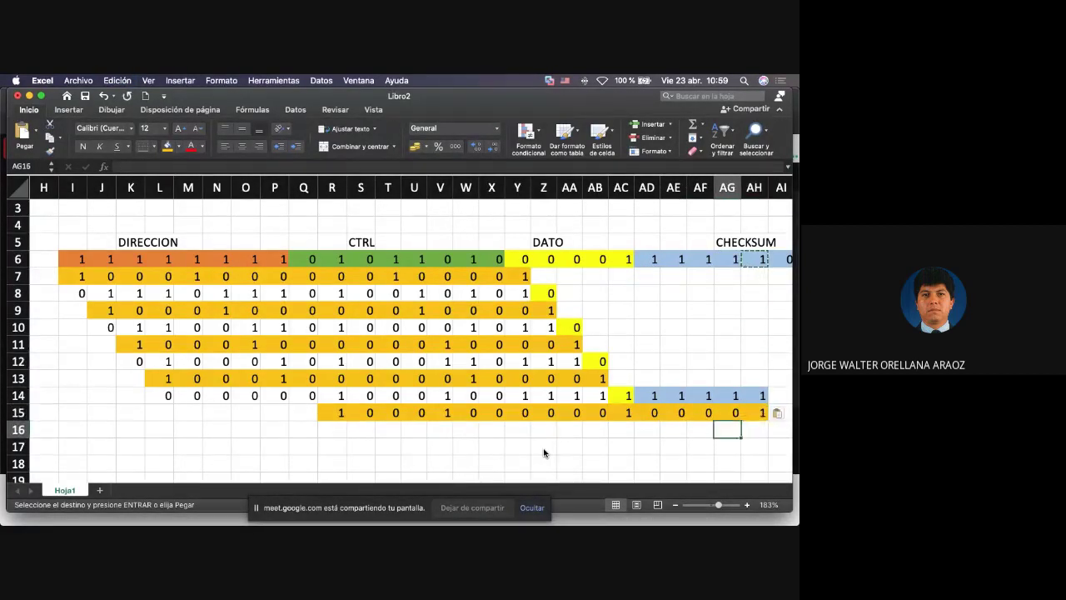
{"action": "key", "text": "Left"}
{"action": "key", "text": "Left"}
{"action": "key", "text": "Left"}
{"action": "key", "text": "Left"}
{"action": "key", "text": "Left"}
{"action": "key", "text": "Left"}
{"action": "key", "text": "Left"}
{"action": "key", "text": "Left"}
{"action": "key", "text": "Left"}
{"action": "key", "text": "Left"}
{"action": "key", "text": "Left"}
{"action": "key", "text": "Left"}
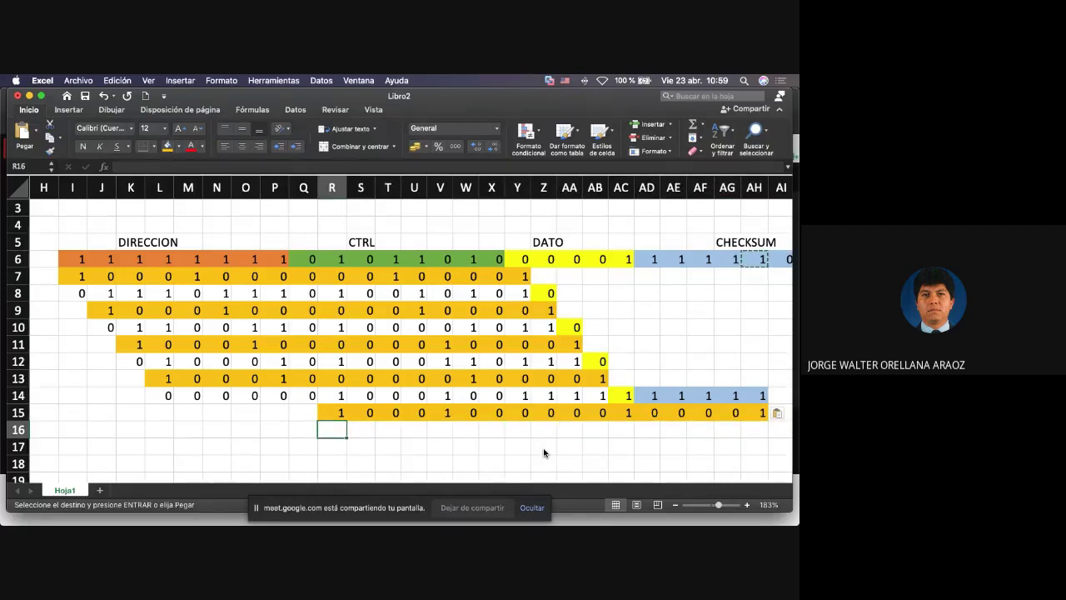
{"action": "type", "text": "0"}
{"action": "key", "text": "Right"}
{"action": "type", "text": "0"}
{"action": "key", "text": "Right"}
{"action": "type", "text": "0"}
{"action": "key", "text": "Right"}
{"action": "type", "text": "0"}
{"action": "key", "text": "Right"}
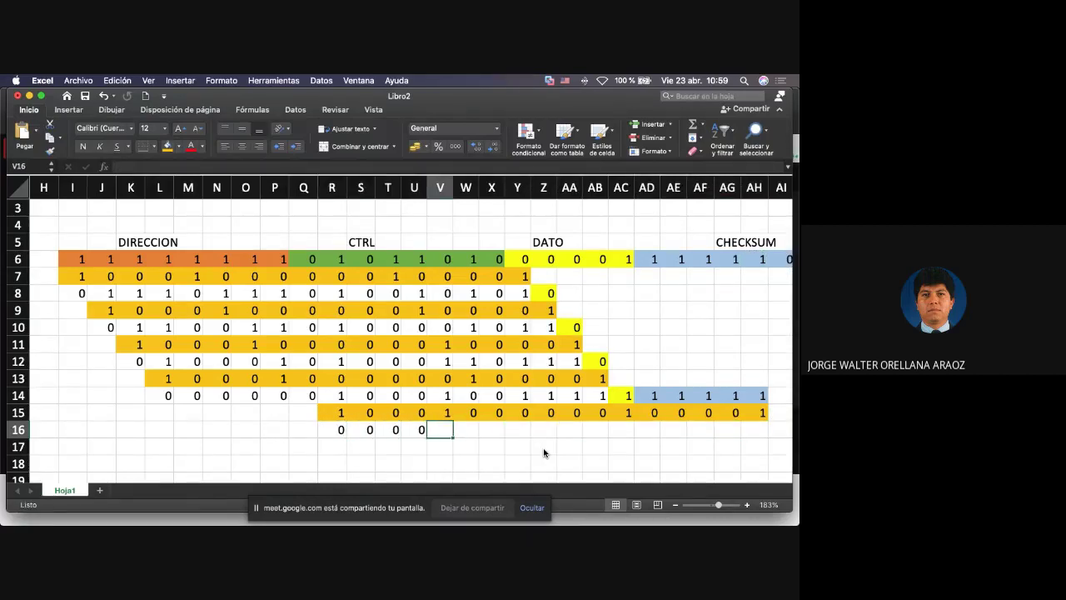
{"action": "type", "text": "0"}
{"action": "key", "text": "Right"}
{"action": "type", "text": "0"}
{"action": "key", "text": "Right"}
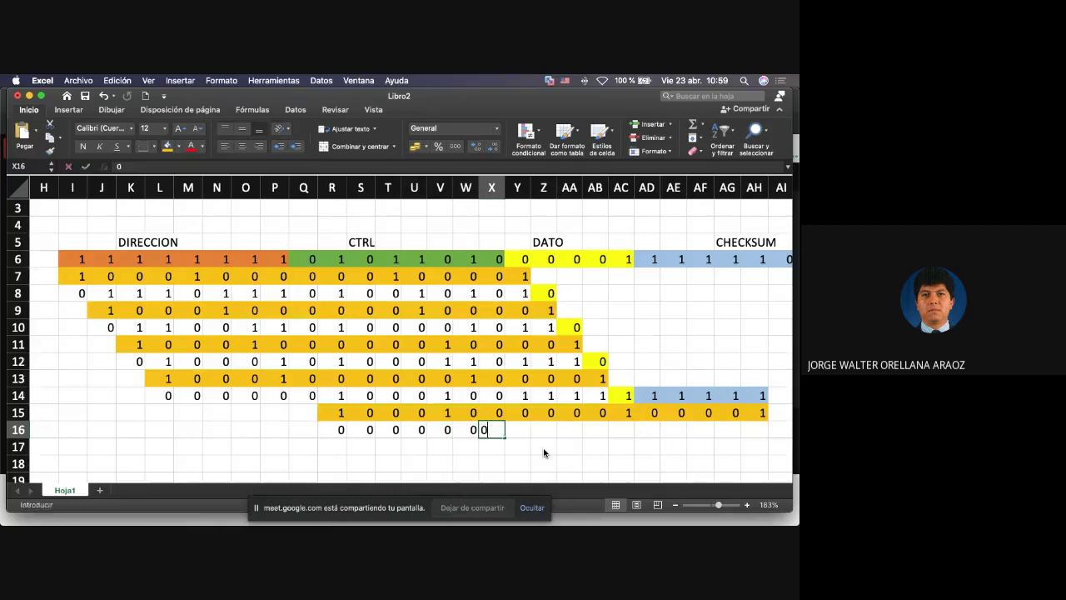
{"action": "type", "text": "0"}
{"action": "key", "text": "Right"}
Continue the XOR of rows 14 and 15 in cells Y16:AC16 with 1, 1, 1, 1, 0.
{"action": "key", "text": "Right"}
{"action": "type", "text": "1"}
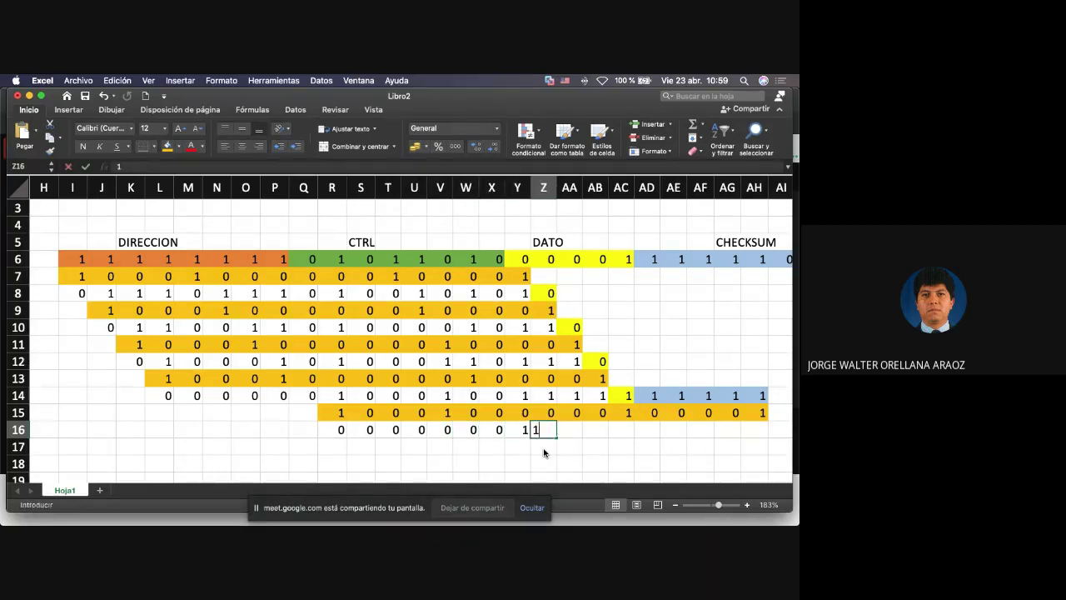
{"action": "key", "text": "Right"}
{"action": "type", "text": "1"}
{"action": "key", "text": "Right"}
{"action": "type", "text": "1"}
{"action": "key", "text": "Right"}
{"action": "type", "text": "1"}
{"action": "key", "text": "Return"}
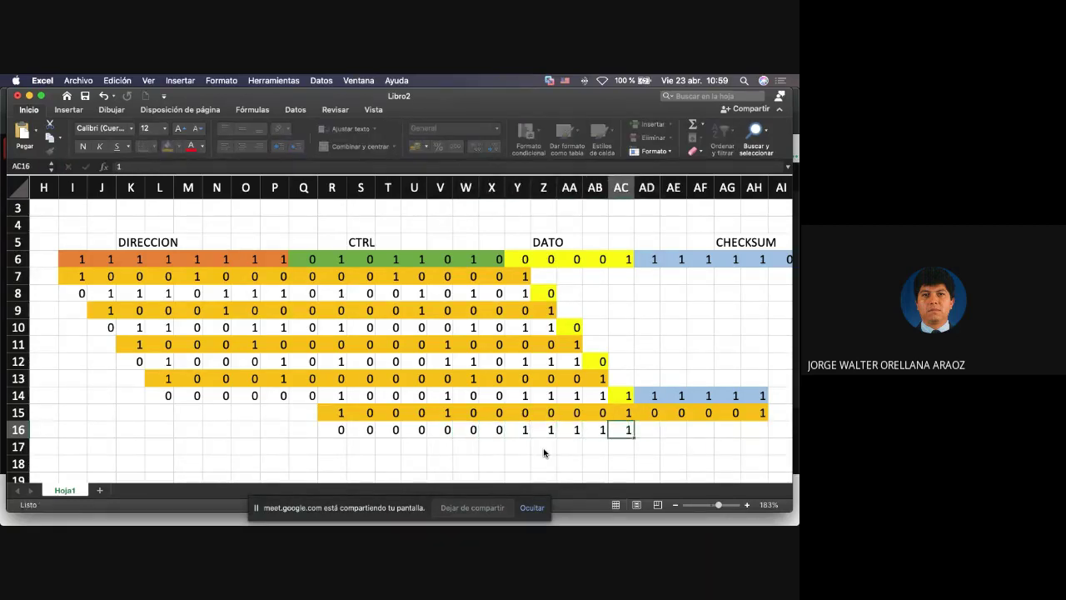
Complete the XOR of rows 14 and 15 in cells AD16:AH16 with 1, 1, 1, 1, 0.
{"action": "key", "text": "Right"}
{"action": "type", "text": "1"}
{"action": "key", "text": "Right"}
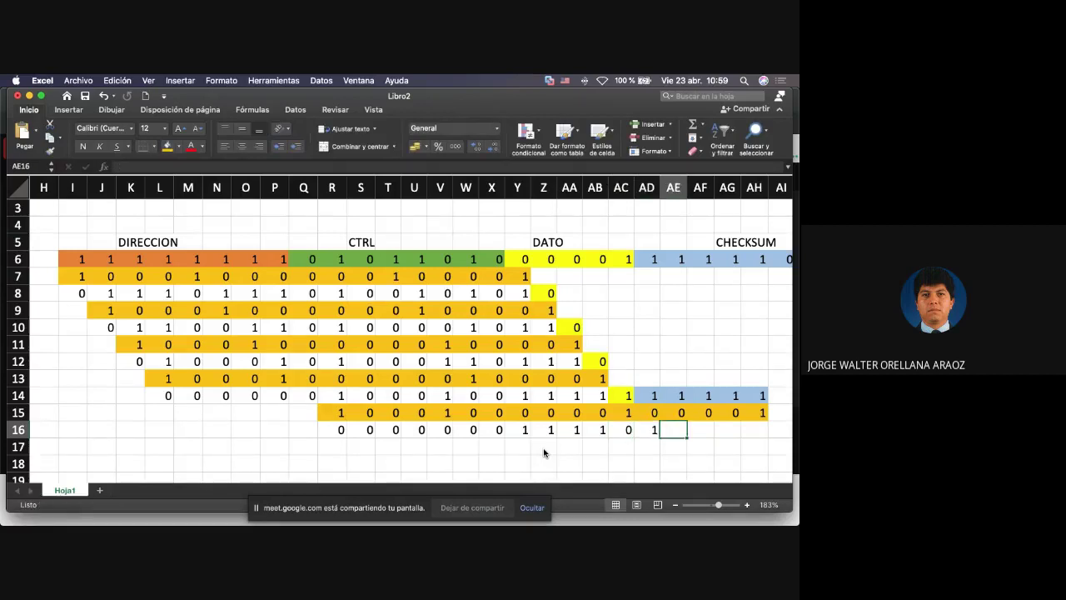
{"action": "type", "text": "1"}
{"action": "key", "text": "Right"}
{"action": "type", "text": "1"}
{"action": "key", "text": "Right"}
{"action": "type", "text": "1"}
{"action": "key", "text": "Right"}
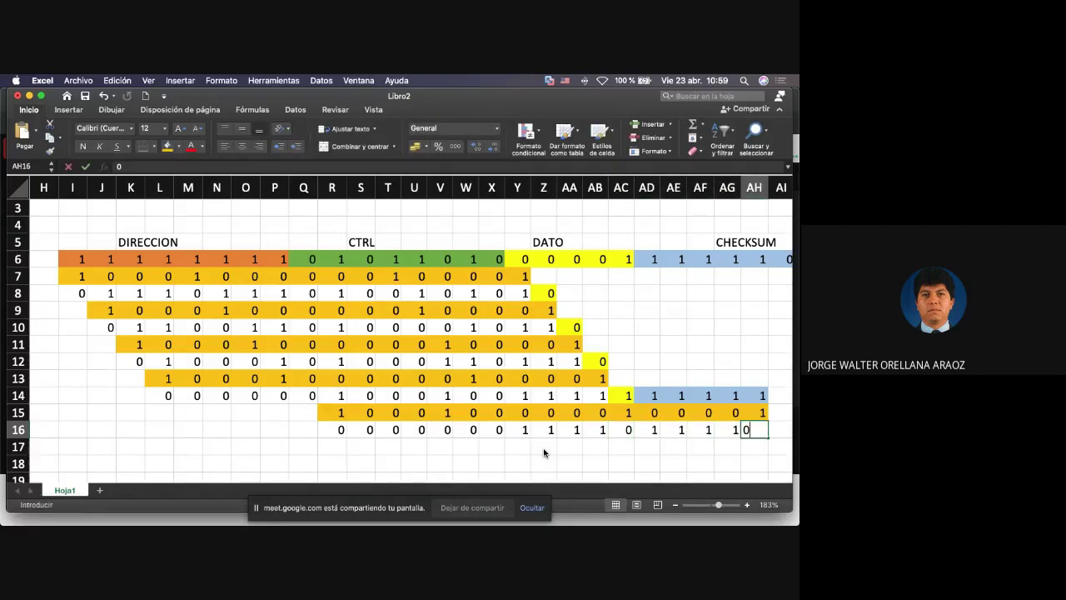
{"action": "type", "text": "0"}
Copy the generator bits in R15:AH15 into row 17 starting at Y17, under the leading 1 of row 16.
{"action": "key", "text": "Up"}
{"action": "key", "text": "shift+Left"}
{"action": "key", "text": "shift+Left"}
{"action": "key", "text": "shift+Left"}
{"action": "key", "text": "shift+Left"}
{"action": "key", "text": "shift+Left"}
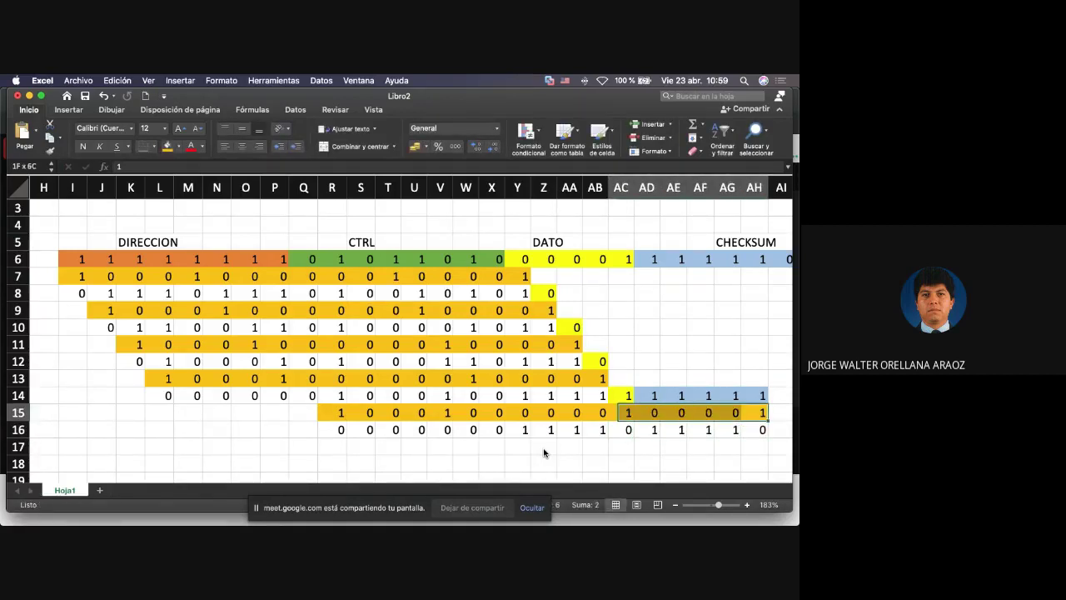
{"action": "key", "text": "shift+Left"}
{"action": "key", "text": "shift+Left"}
{"action": "key", "text": "shift+Left"}
{"action": "key", "text": "shift+Left"}
{"action": "key", "text": "shift+Left"}
{"action": "key", "text": "shift+Left"}
{"action": "key", "text": "shift+Left"}
{"action": "key", "text": "shift+Left"}
{"action": "key", "text": "shift+Left"}
{"action": "key", "text": "shift+Left"}
{"action": "key", "text": "shift+Left"}
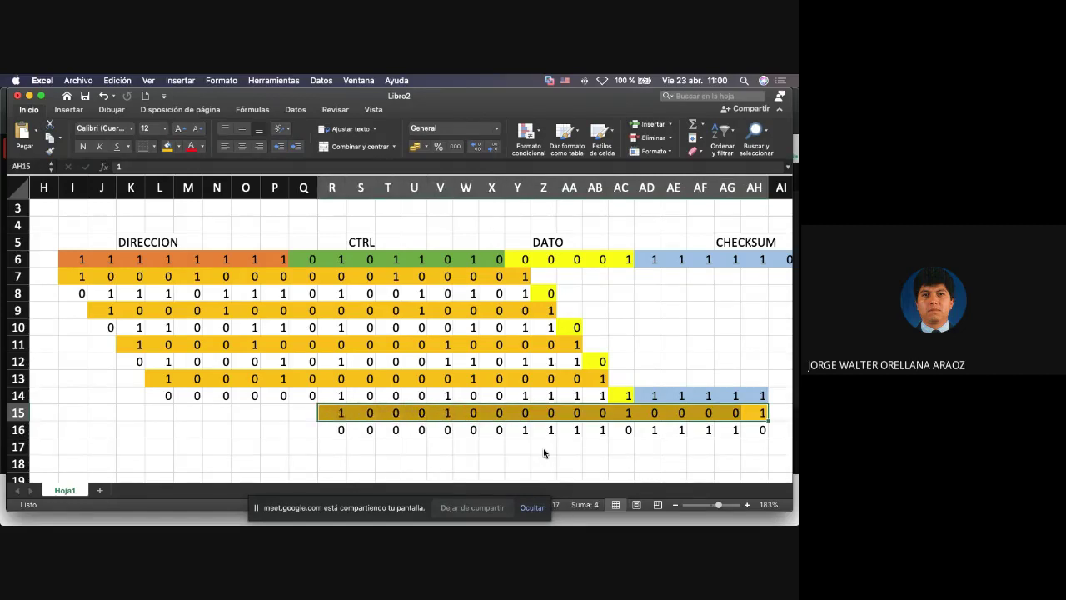
{"action": "key", "text": "super+c"}
{"action": "key", "text": "Down"}
{"action": "key", "text": "Down"}
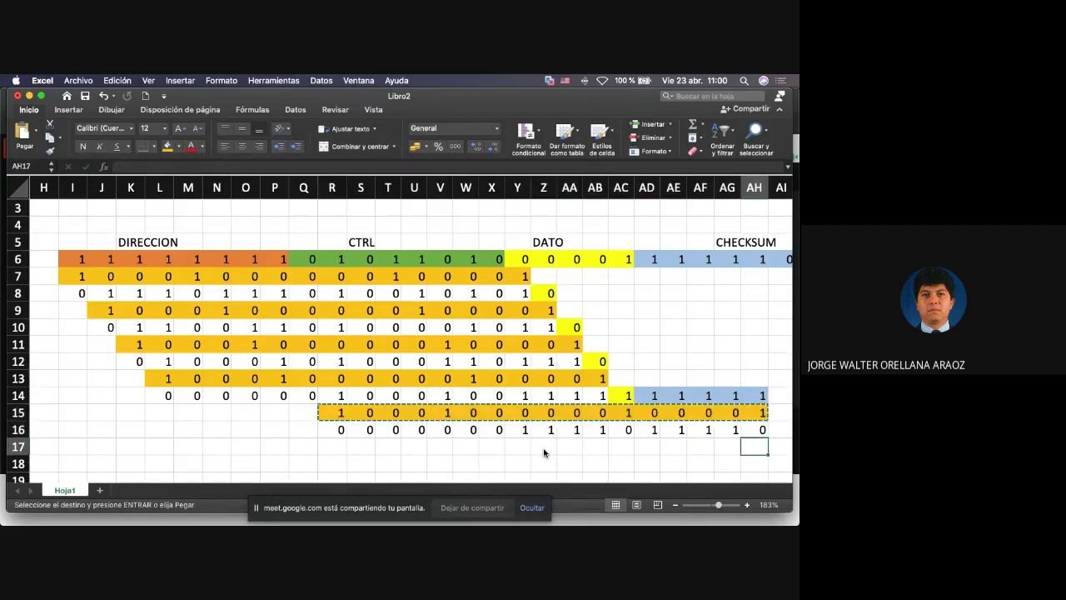
{"action": "key", "text": "Left"}
{"action": "key", "text": "Left"}
{"action": "key", "text": "Left"}
{"action": "key", "text": "Left"}
{"action": "key", "text": "Left"}
{"action": "key", "text": "Left"}
{"action": "key", "text": "Left"}
{"action": "key", "text": "Left"}
{"action": "key", "text": "Left"}
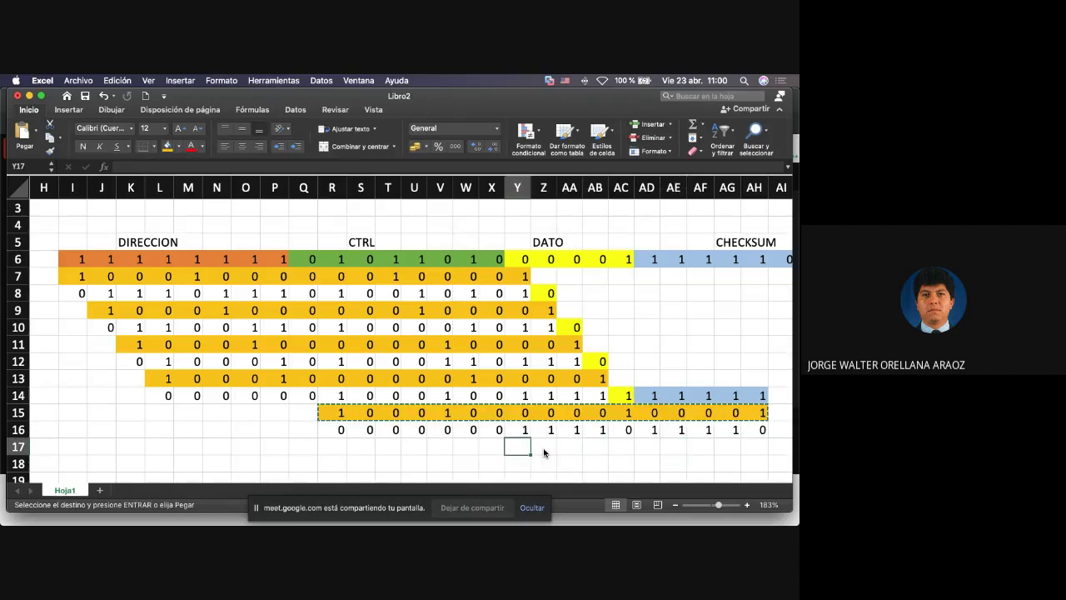
{"action": "key", "text": "super+v"}
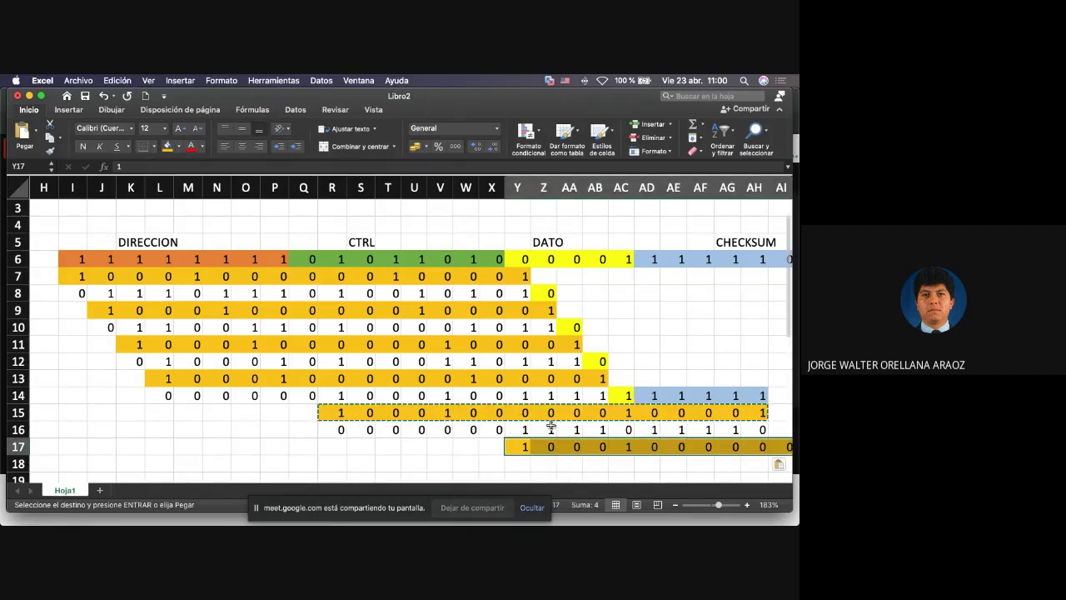
Bring down seven more CHECKSUM bits by copying cells AI6:AO6 into AI16:AO16.
{"action": "scroll", "coordinate": [550, 425], "scroll_direction": "right", "scroll_amount": 8}
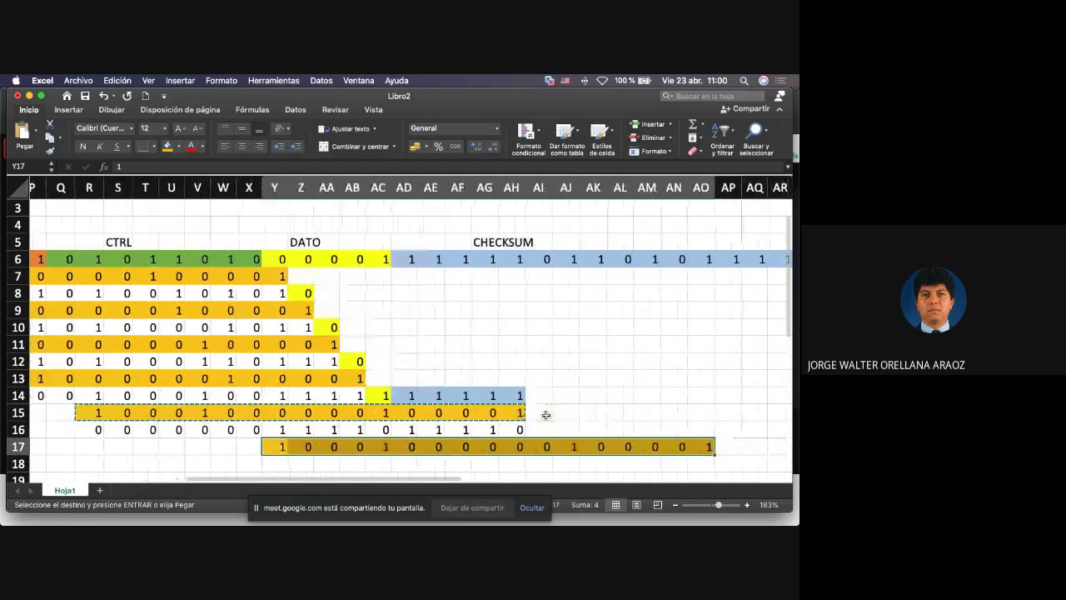
{"action": "left_click", "coordinate": [539, 259]}
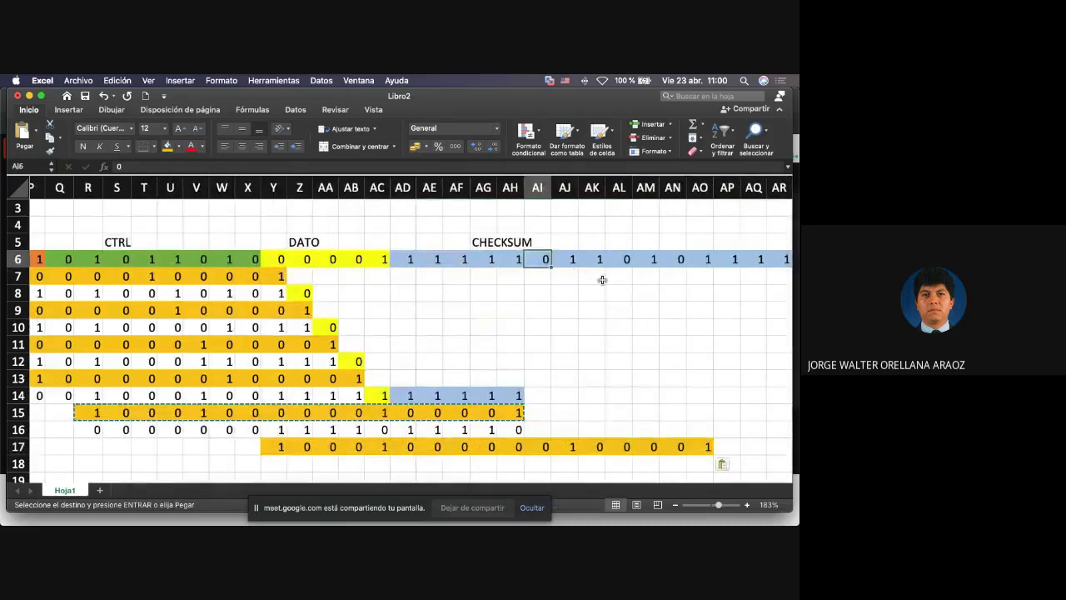
{"action": "key", "text": "shift+Right"}
{"action": "key", "text": "shift+Right"}
{"action": "key", "text": "shift+Right"}
{"action": "key", "text": "shift+Right"}
{"action": "key", "text": "shift+Right"}
{"action": "key", "text": "shift+Right"}
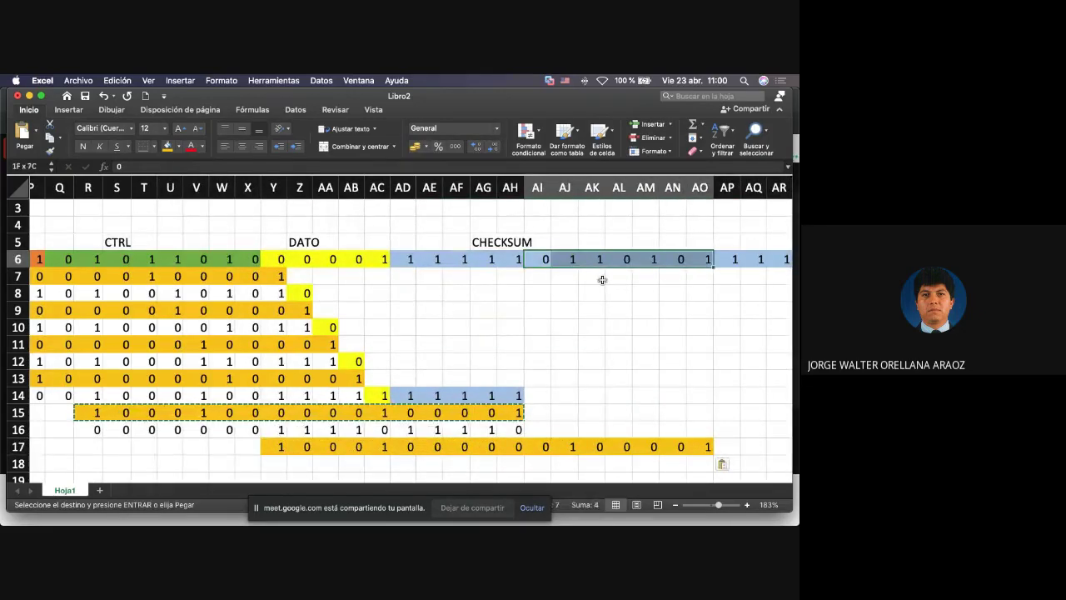
{"action": "key", "text": "super+c"}
{"action": "key", "text": "Down"}
{"action": "key", "text": "Down"}
{"action": "key", "text": "Down"}
{"action": "key", "text": "Down"}
{"action": "key", "text": "Down"}
{"action": "key", "text": "Down"}
{"action": "key", "text": "Down"}
{"action": "key", "text": "Down"}
{"action": "key", "text": "Down"}
{"action": "key", "text": "Down"}
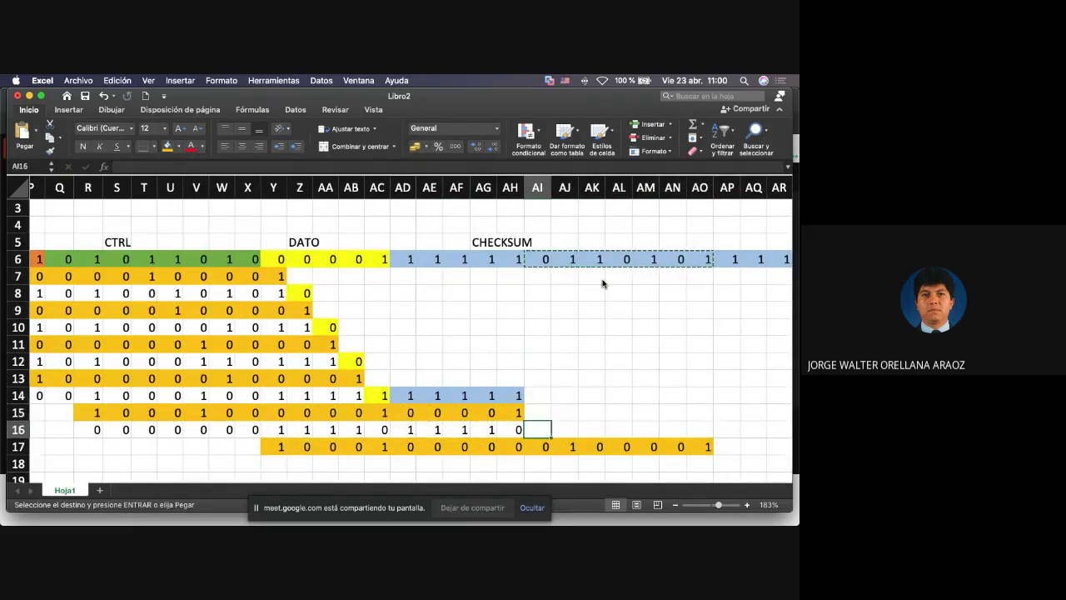
{"action": "key", "text": "super+v"}
Enter the XOR of rows 16 and 17 in cells Y18:AD18 as 0, 1, 1, 1, 1, 1.
{"action": "key", "text": "Down"}
{"action": "key", "text": "Down"}
{"action": "key", "text": "Left"}
{"action": "key", "text": "Left"}
{"action": "key", "text": "Left"}
{"action": "key", "text": "Left"}
{"action": "key", "text": "Left"}
{"action": "key", "text": "Left"}
{"action": "key", "text": "Left"}
{"action": "key", "text": "Left"}
{"action": "key", "text": "Left"}
{"action": "key", "text": "Left"}
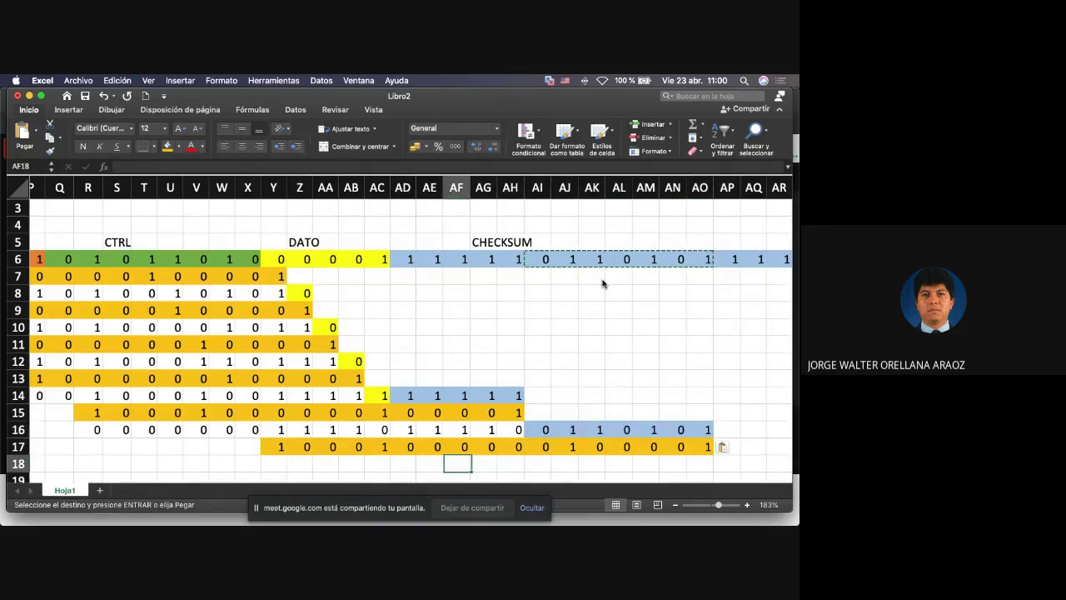
{"action": "type", "text": "0"}
{"action": "key", "text": "Right"}
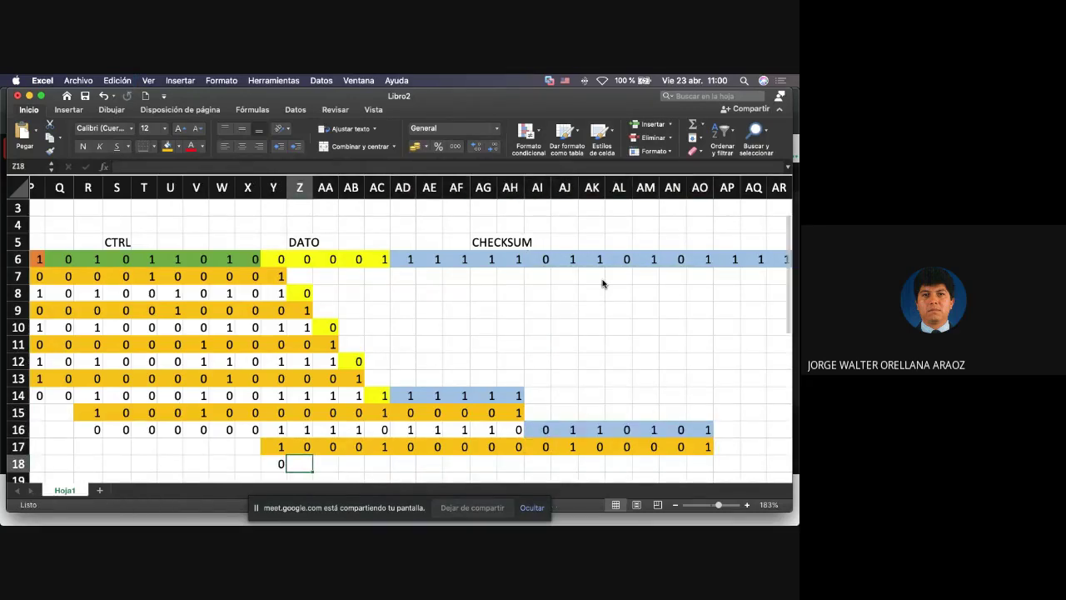
{"action": "type", "text": "1"}
{"action": "key", "text": "Right"}
{"action": "type", "text": "1"}
{"action": "key", "text": "Right"}
{"action": "type", "text": "1"}
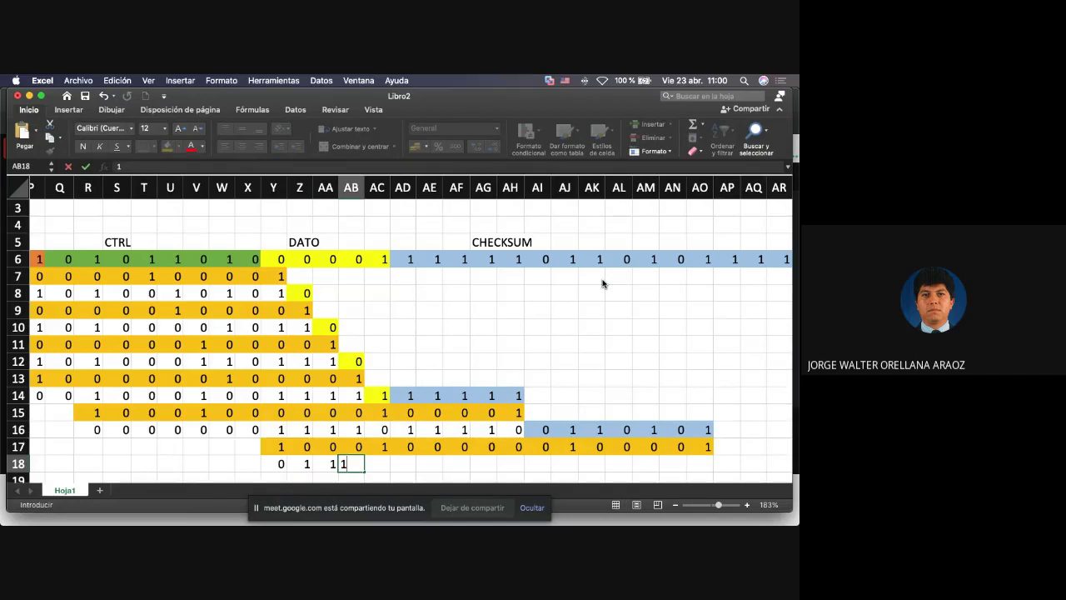
{"action": "key", "text": "Right"}
{"action": "type", "text": "1"}
{"action": "key", "text": "Right"}
{"action": "type", "text": "1"}
{"action": "key", "text": "Right"}
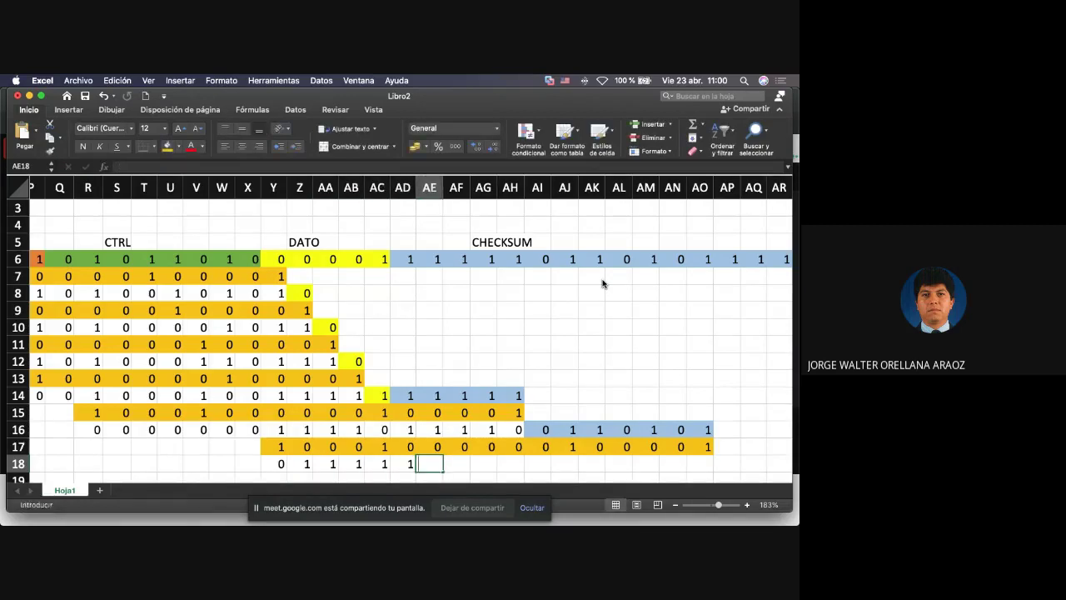
Continue the XOR of rows 16 and 17 in cells AE18:AH18 with 1, 1, 1, 0.
{"action": "type", "text": "1"}
{"action": "key", "text": "Right"}
{"action": "type", "text": "1"}
{"action": "key", "text": "Right"}
{"action": "type", "text": "1"}
{"action": "key", "text": "Right"}
{"action": "type", "text": "0"}
{"action": "key", "text": "Right"}
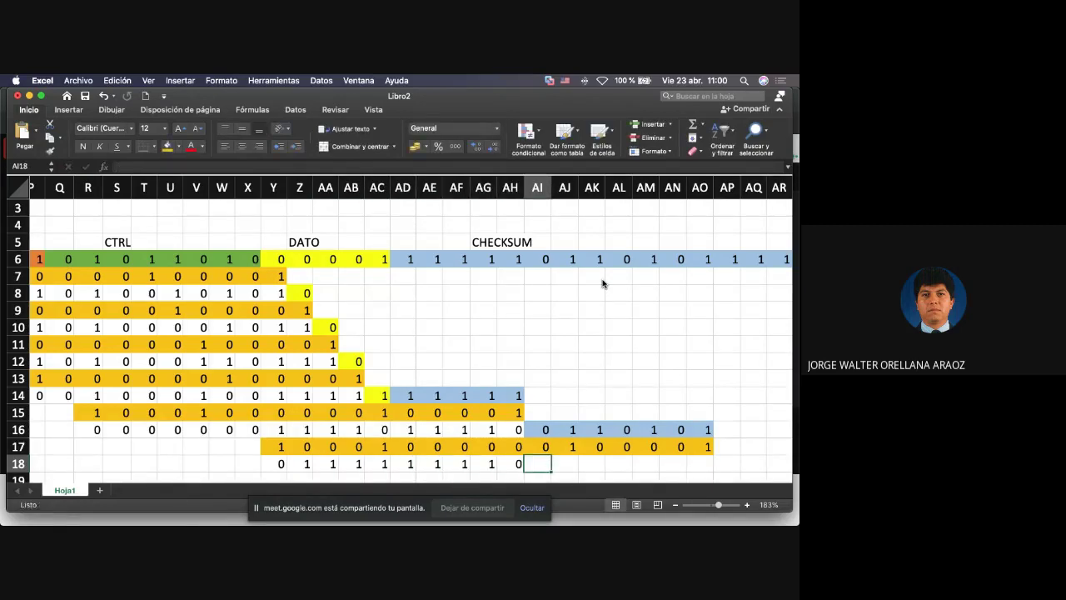
Complete the XOR of rows 16 and 17 in cells AI18:AO18 with 0, 0, 1, 0, 1, 0, 0.
{"action": "type", "text": "0"}
{"action": "key", "text": "Right"}
{"action": "type", "text": "0"}
{"action": "key", "text": "Right"}
{"action": "type", "text": "1"}
{"action": "key", "text": "Right"}
{"action": "type", "text": "0"}
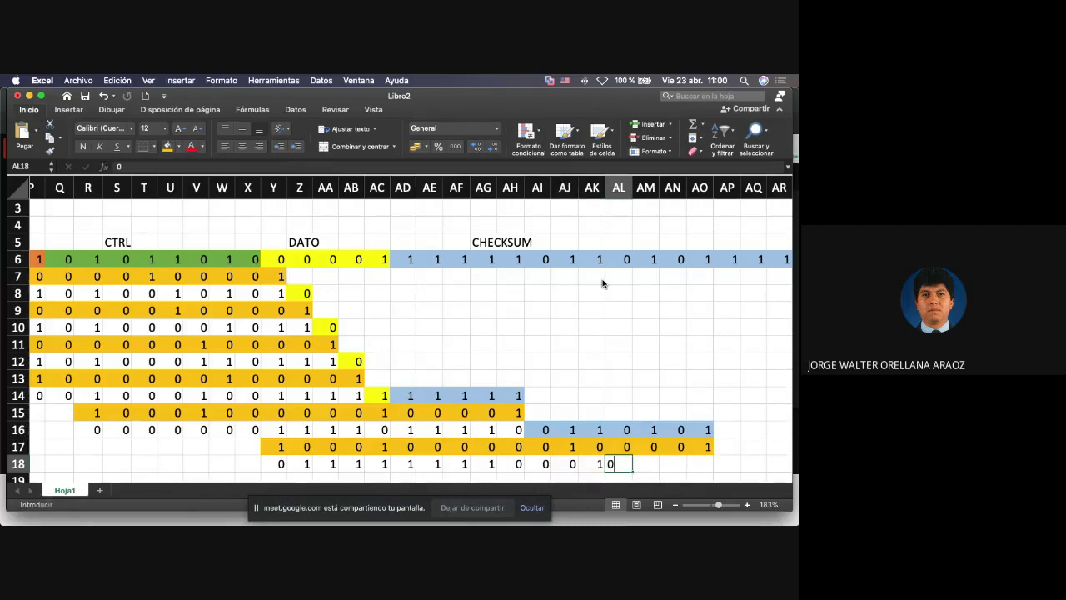
{"action": "key", "text": "Right"}
{"action": "type", "text": "1"}
{"action": "key", "text": "Right"}
{"action": "type", "text": "0"}
{"action": "key", "text": "Right"}
{"action": "type", "text": "0"}
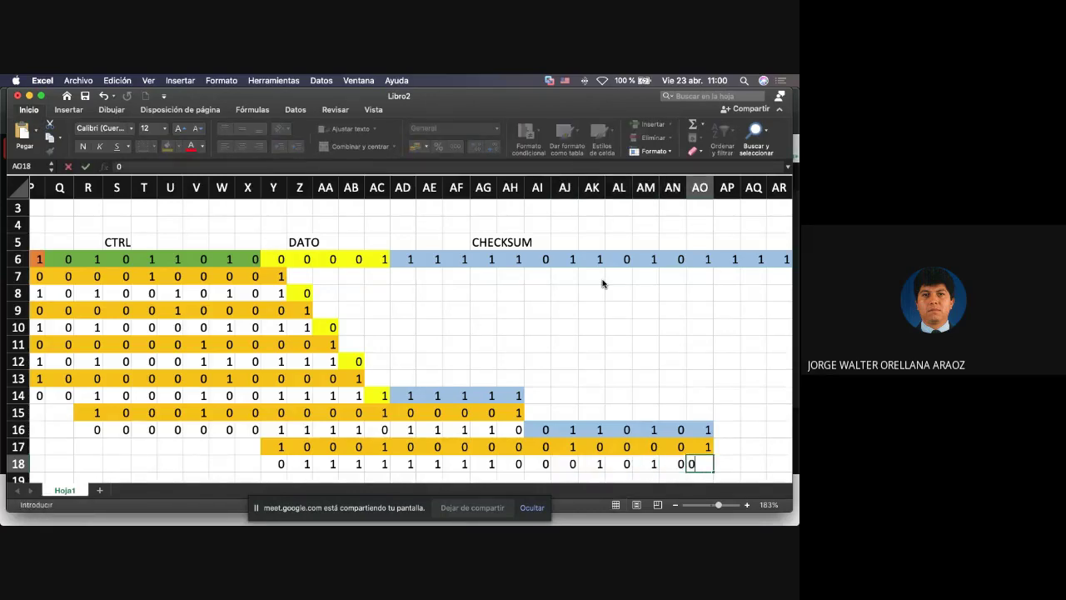
Copy the generator bits in Y17:AO17 into row 19 starting at Z19, under the leading 1 of row 18.
{"action": "key", "text": "Up"}
{"action": "key", "text": "shift+Left"}
{"action": "key", "text": "shift+Left"}
{"action": "key", "text": "shift+Left"}
{"action": "key", "text": "shift+Left"}
{"action": "key", "text": "shift+Left"}
{"action": "key", "text": "shift+Left"}
{"action": "key", "text": "shift+Left"}
{"action": "key", "text": "shift+Left"}
{"action": "key", "text": "shift+Left"}
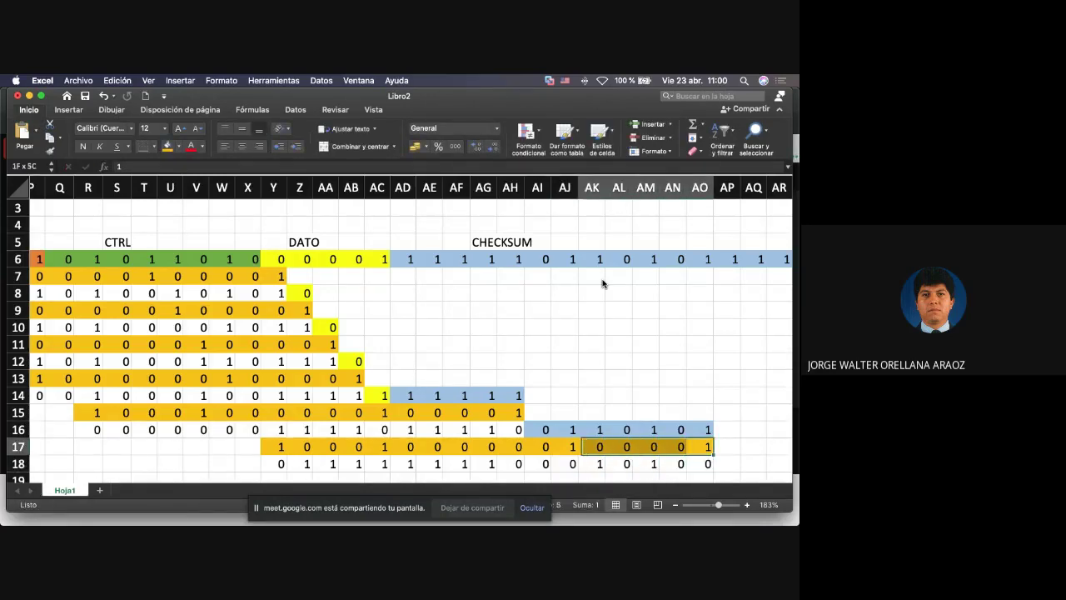
{"action": "key", "text": "shift+Left"}
{"action": "key", "text": "shift+Left"}
{"action": "key", "text": "shift+Left"}
{"action": "key", "text": "shift+Left"}
{"action": "key", "text": "shift+Left"}
{"action": "key", "text": "shift+Left"}
{"action": "key", "text": "shift+Left"}
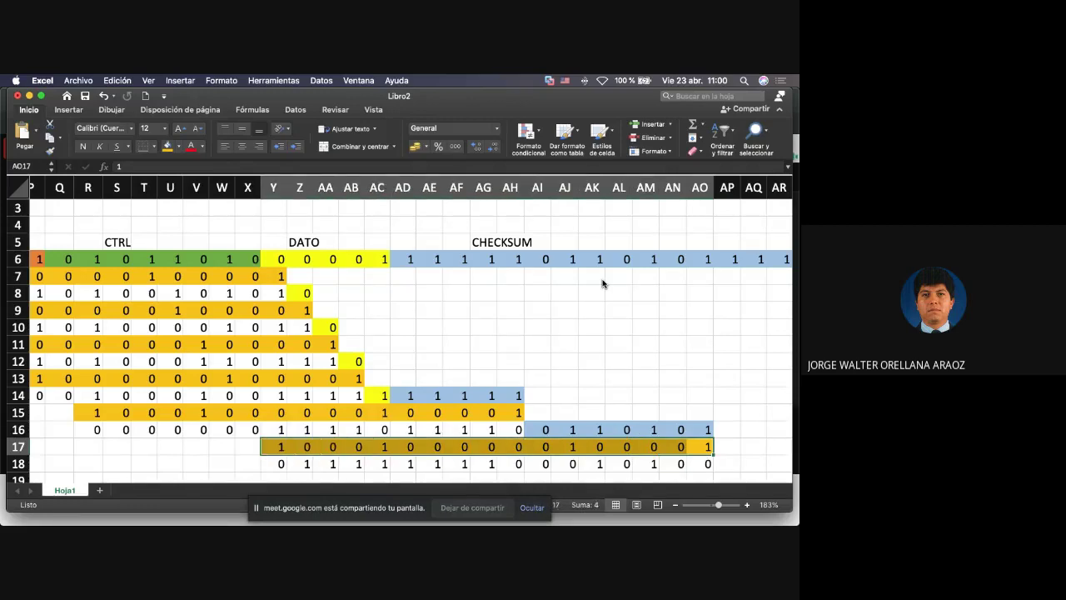
{"action": "key", "text": "super+c"}
{"action": "key", "text": "Down"}
{"action": "key", "text": "Down"}
{"action": "key", "text": "Left"}
{"action": "key", "text": "Left"}
{"action": "key", "text": "Left"}
{"action": "key", "text": "Left"}
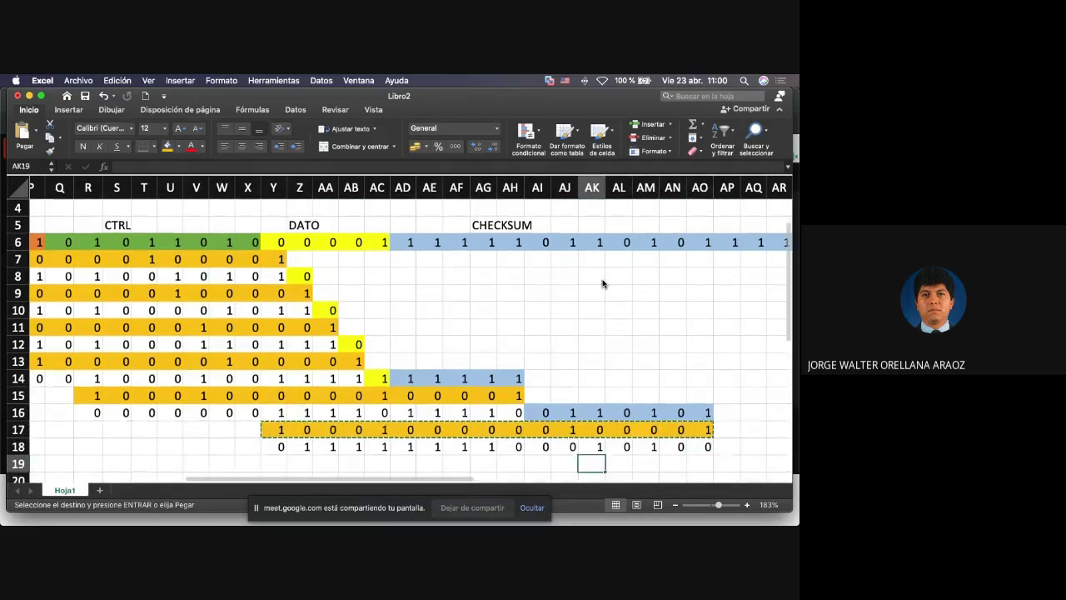
{"action": "key", "text": "Left"}
{"action": "key", "text": "Left"}
{"action": "key", "text": "Left"}
{"action": "key", "text": "Left"}
{"action": "key", "text": "Left"}
{"action": "key", "text": "Left"}
{"action": "key", "text": "Left"}
{"action": "key", "text": "Left"}
{"action": "key", "text": "Left"}
{"action": "key", "text": "Left"}
{"action": "key", "text": "Left"}
{"action": "key", "text": "super+v"}
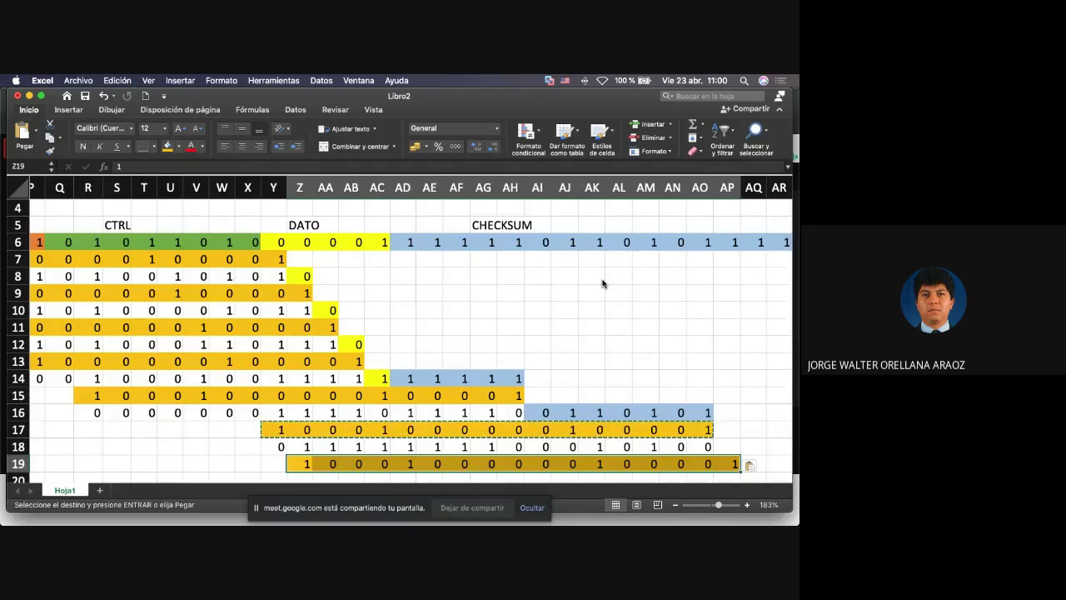
{"action": "key", "text": "Right"}
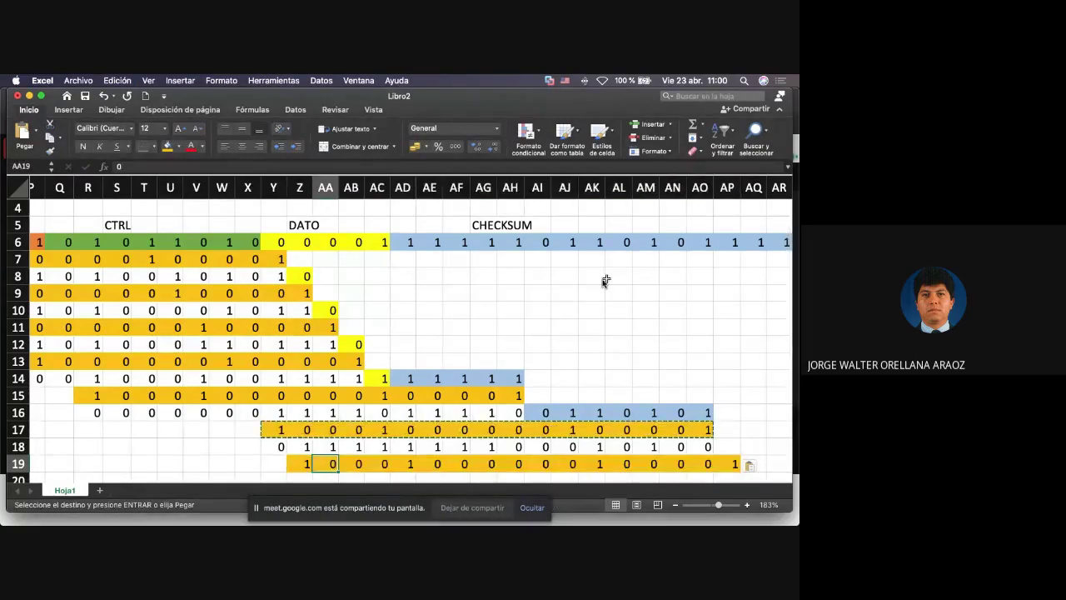
Bring down one more CHECKSUM bit by copying cell AP6 into AP18, above the last generator bit.
{"action": "left_click", "coordinate": [734, 242]}
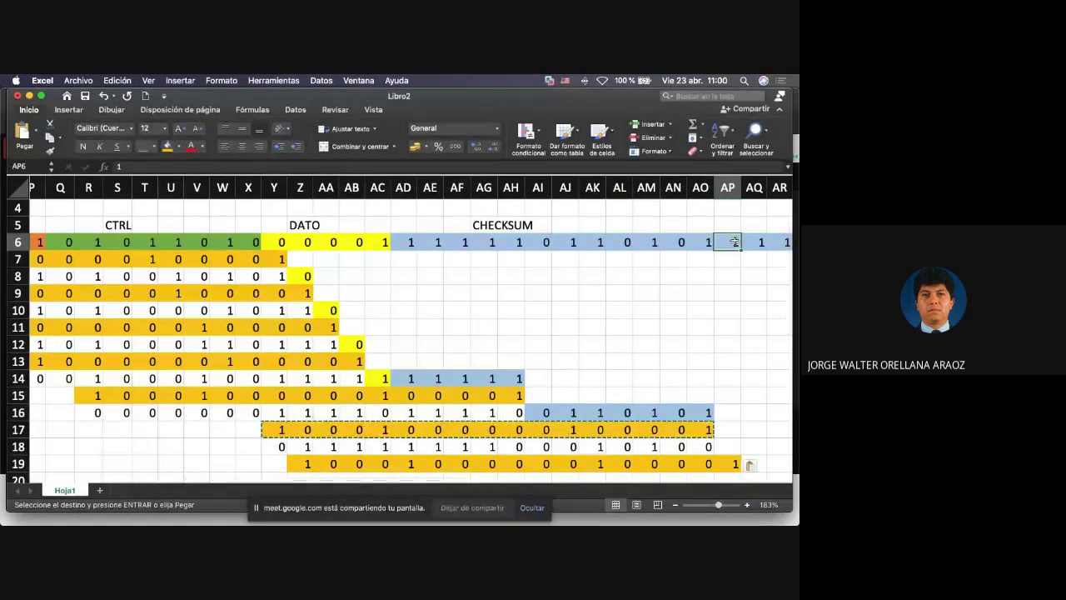
{"action": "key", "text": "super+c"}
{"action": "key", "text": "Down"}
{"action": "key", "text": "Down"}
{"action": "key", "text": "Down"}
{"action": "key", "text": "Down"}
{"action": "key", "text": "Down"}
{"action": "key", "text": "Down"}
{"action": "key", "text": "Down"}
{"action": "key", "text": "Down"}
{"action": "key", "text": "Down"}
{"action": "key", "text": "Down"}
{"action": "key", "text": "Down"}
{"action": "key", "text": "Down"}
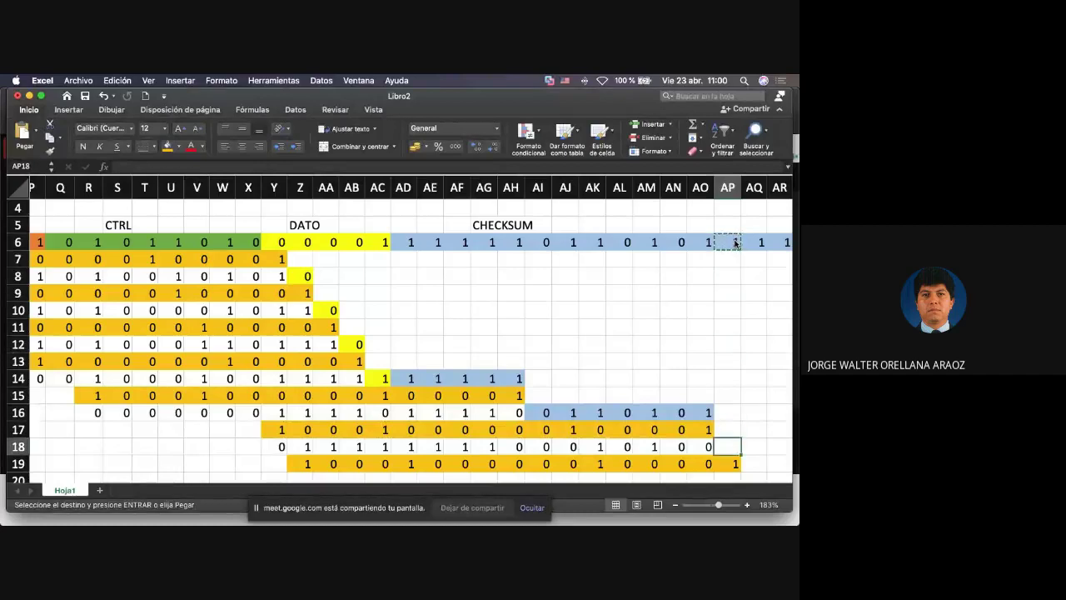
{"action": "key", "text": "super+v"}
Start the XOR of rows 18 and 19 in cells Z20:AB20 with 0, 1, 1.
{"action": "key", "text": "Down"}
{"action": "key", "text": "Down"}
{"action": "key", "text": "Down"}
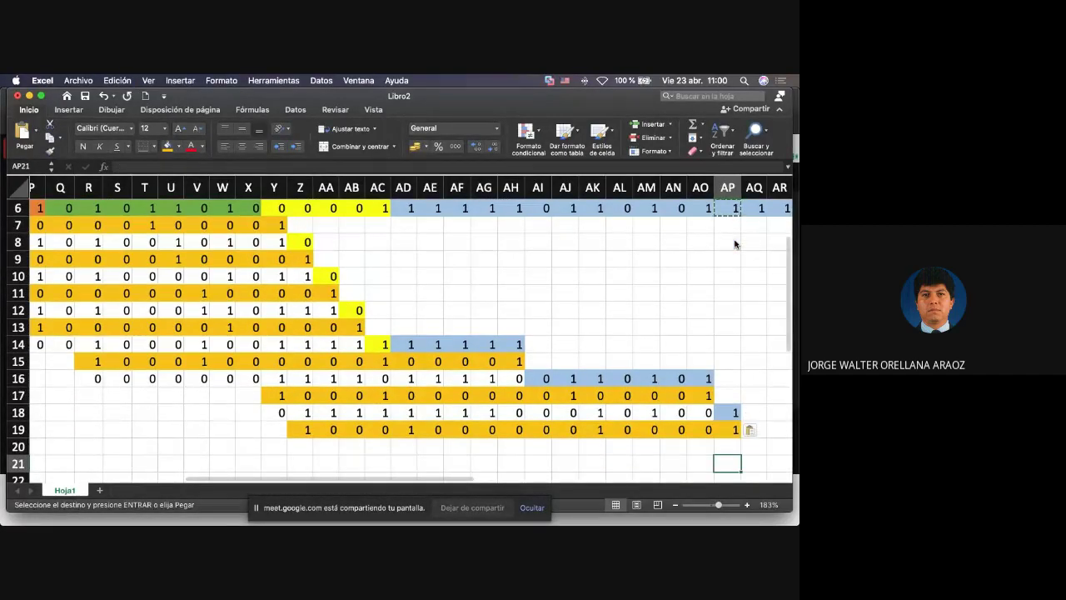
{"action": "scroll", "coordinate": [735, 244], "scroll_direction": "down", "scroll_amount": 3}
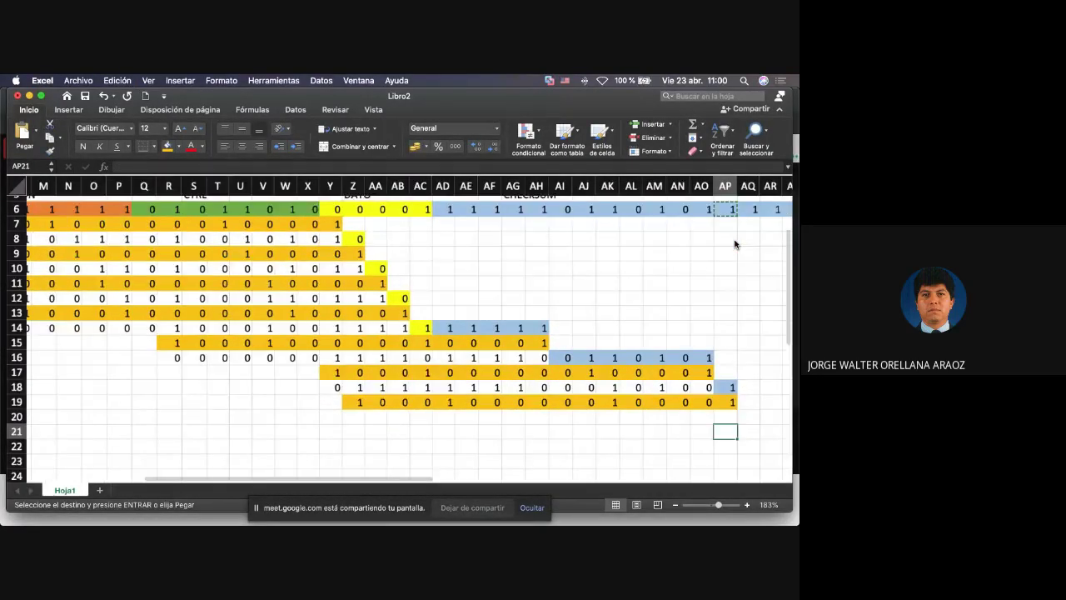
{"action": "scroll", "coordinate": [735, 244], "scroll_direction": "down", "scroll_amount": 2}
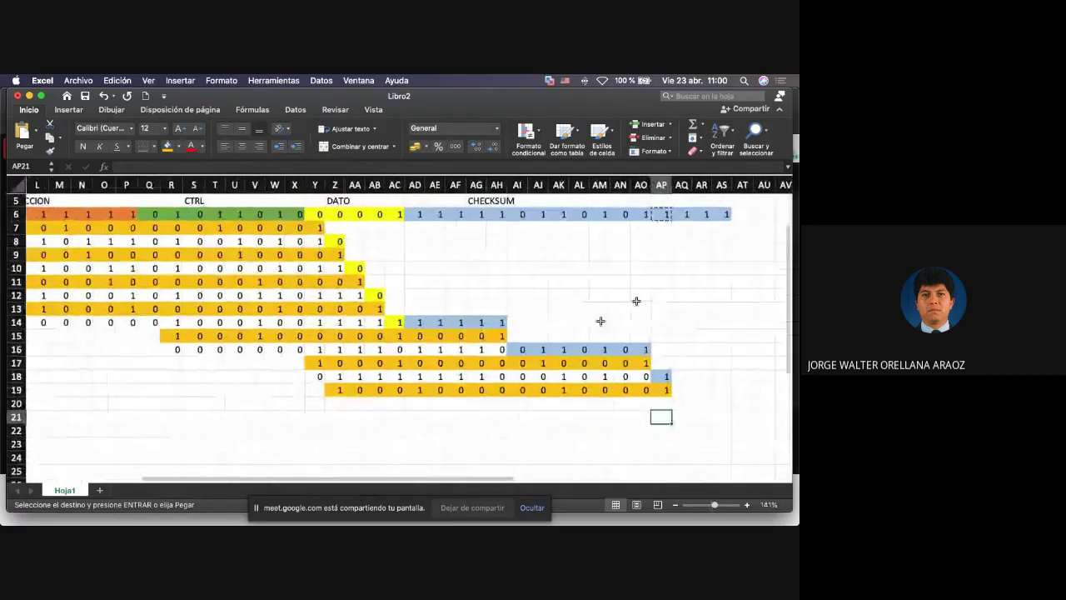
{"action": "left_click", "coordinate": [339, 403]}
{"action": "type", "text": "0"}
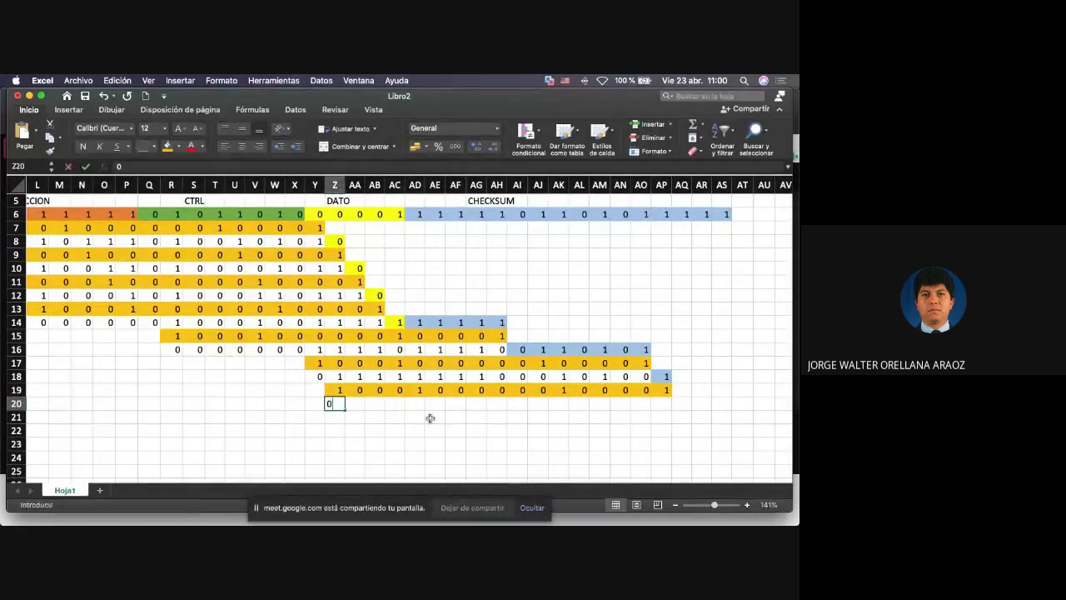
{"action": "key", "text": "Tab"}
{"action": "type", "text": "1"}
{"action": "key", "text": "Tab"}
{"action": "type", "text": "1"}
{"action": "key", "text": "Tab"}
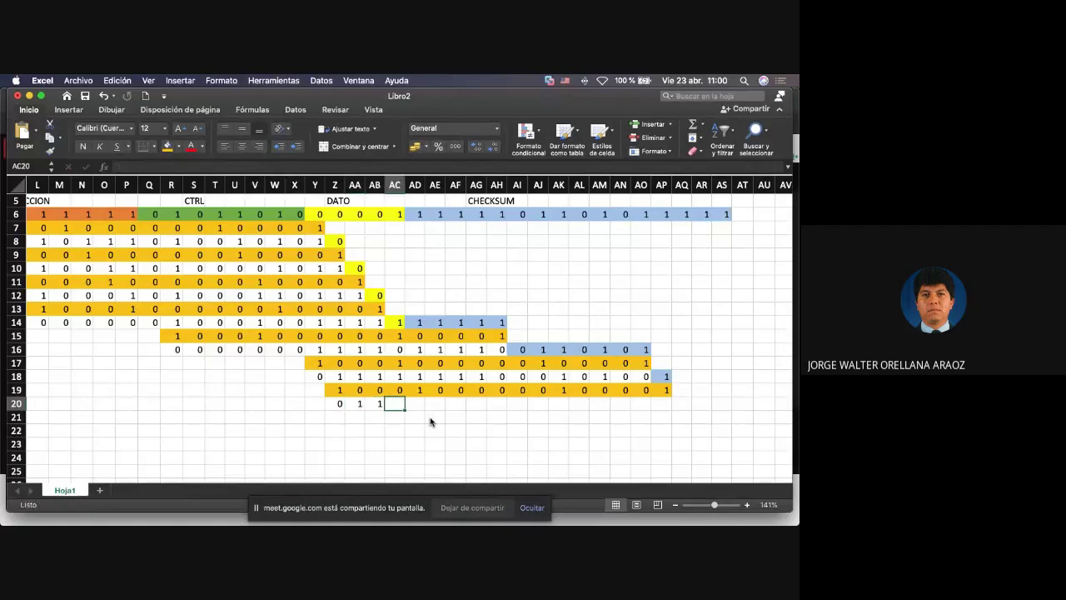
Continue the XOR of rows 18 and 19 in cells AC20:AH20 with 1, 0, 1, 1, 1, 0.
{"action": "type", "text": "1"}
{"action": "key", "text": "Tab"}
{"action": "type", "text": "1"}
{"action": "key", "text": "shift+Tab"}
{"action": "key", "text": "Tab"}
{"action": "type", "text": "0"}
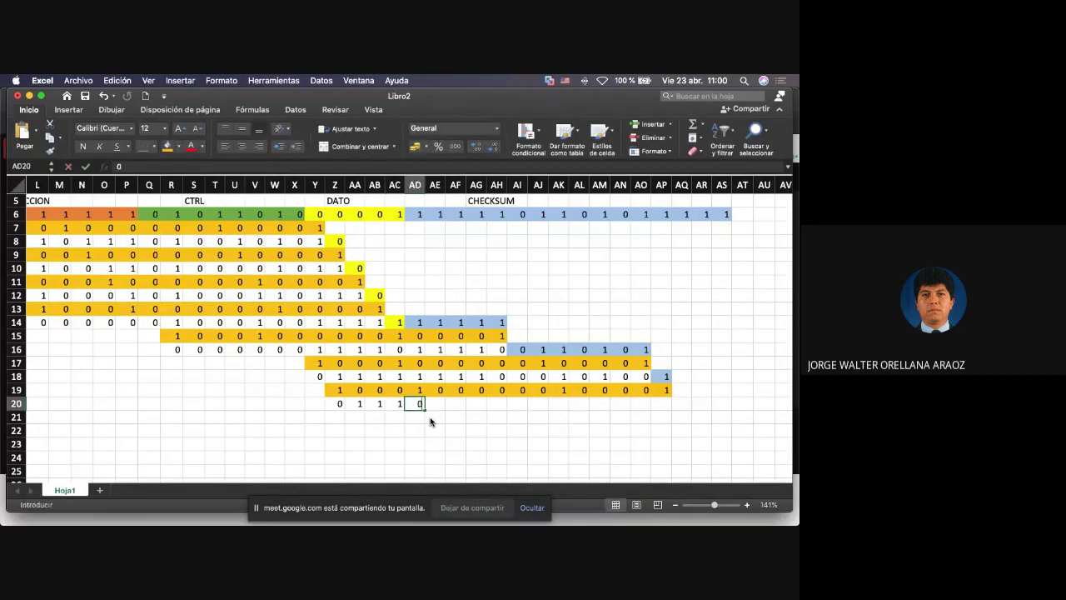
{"action": "key", "text": "Tab"}
{"action": "type", "text": "1"}
{"action": "key", "text": "Tab"}
{"action": "type", "text": "1"}
{"action": "key", "text": "Tab"}
{"action": "type", "text": "1"}
{"action": "key", "text": "Tab"}
{"action": "type", "text": "0"}
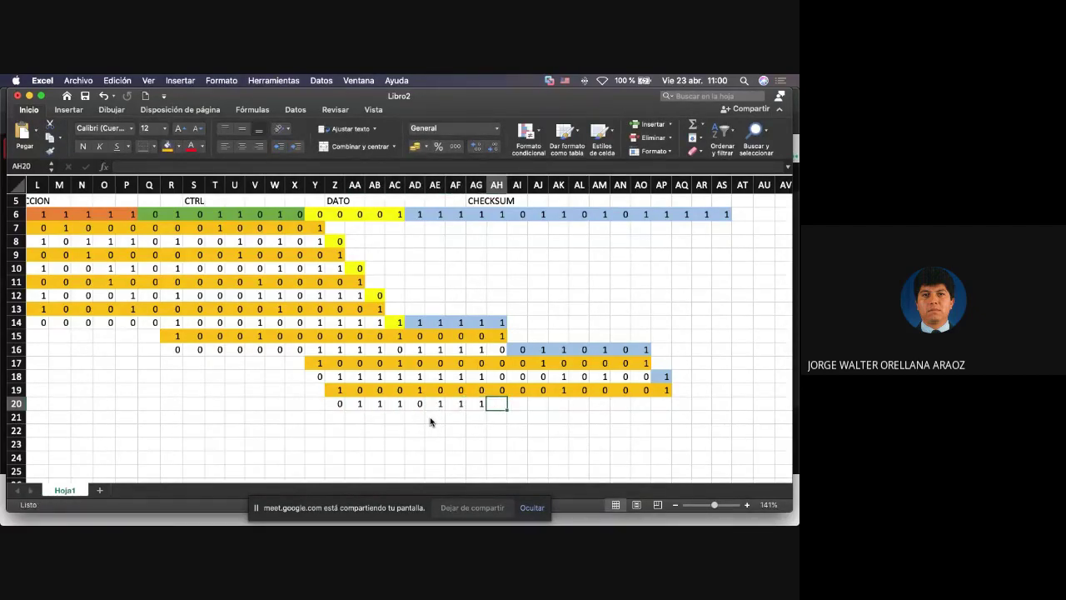
Complete the XOR of rows 18 and 19 in cells AI20:AP20 with 0, 0, 0, 0, 1, 0, 0, 0.
{"action": "key", "text": "Tab"}
{"action": "type", "text": "0\t0"}
{"action": "key", "text": "Tab"}
{"action": "type", "text": "0"}
{"action": "key", "text": "Tab"}
{"action": "type", "text": "0"}
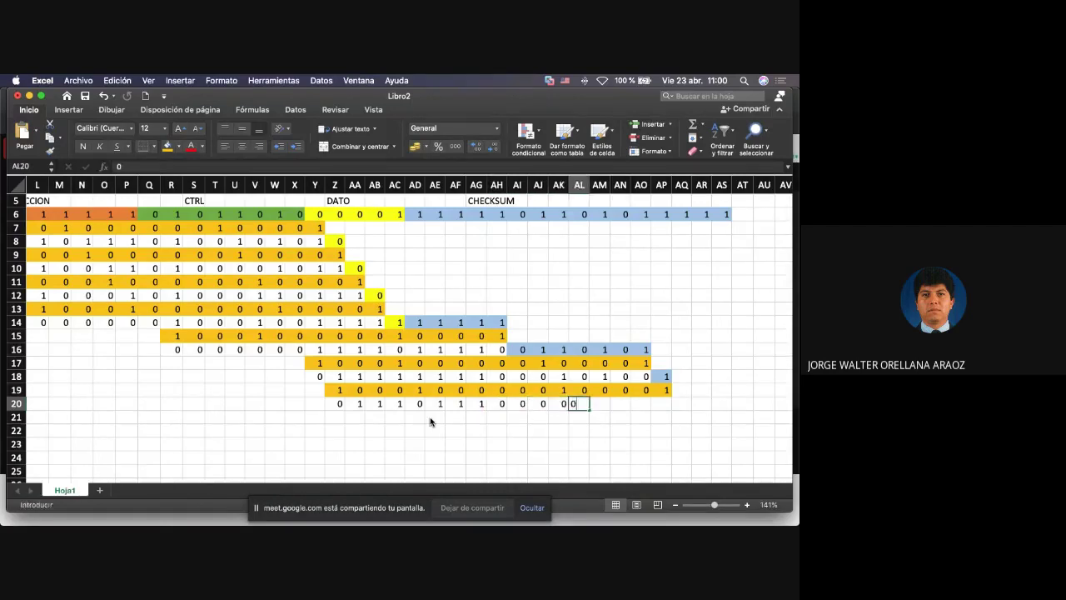
{"action": "key", "text": "Tab"}
{"action": "type", "text": "1"}
{"action": "key", "text": "Tab"}
{"action": "type", "text": "0"}
{"action": "key", "text": "Tab"}
{"action": "type", "text": "0"}
{"action": "key", "text": "Tab"}
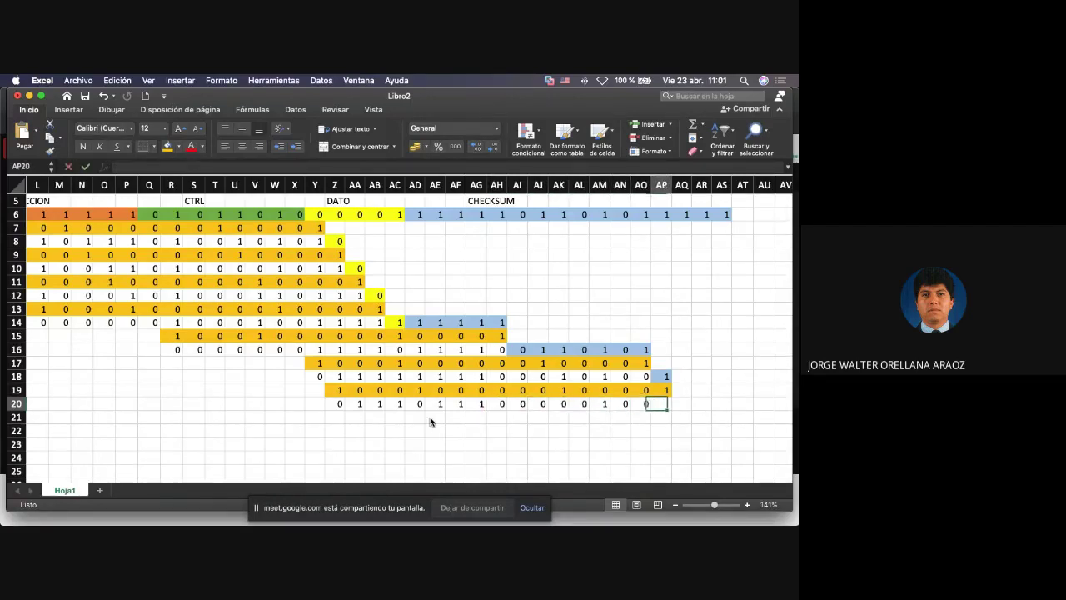
{"action": "type", "text": "0"}
{"action": "key", "text": "Tab"}
Copy the generator bits in Z19:AP19 into row 21 starting at AA21, under the leading 1 of row 20.
{"action": "key", "text": "Up"}
{"action": "key", "text": "Left"}
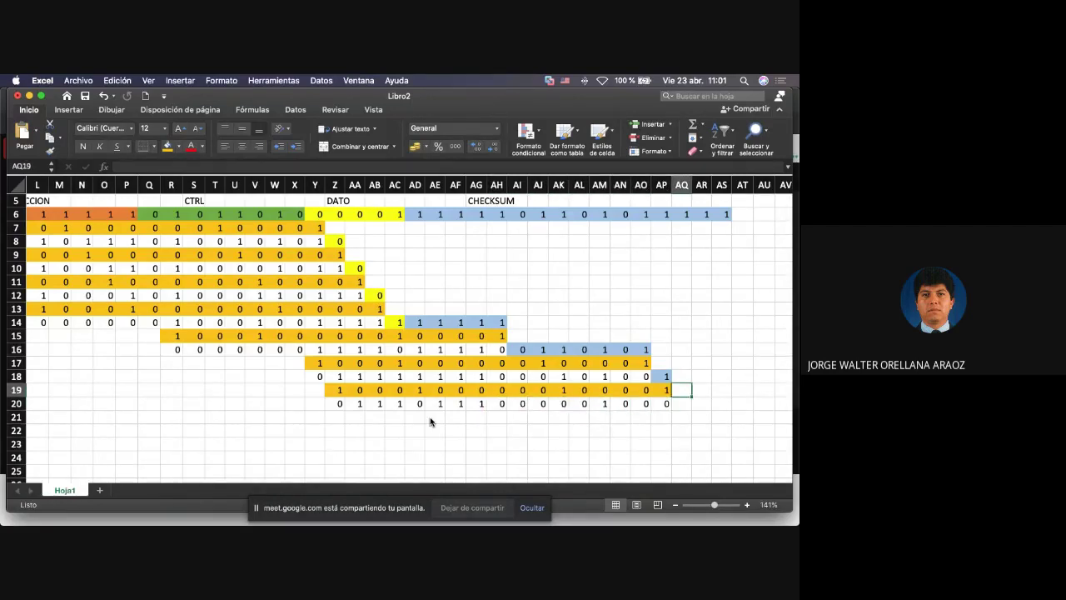
{"action": "key", "text": "shift+Left"}
{"action": "key", "text": "shift+Left"}
{"action": "key", "text": "shift+Left"}
{"action": "key", "text": "shift+Left"}
{"action": "key", "text": "shift+Left"}
{"action": "key", "text": "shift+Left"}
{"action": "key", "text": "shift+Left"}
{"action": "key", "text": "shift+Left"}
{"action": "key", "text": "shift+Left"}
{"action": "key", "text": "shift+Left"}
{"action": "key", "text": "shift+Left"}
{"action": "key", "text": "shift+Left"}
{"action": "key", "text": "shift+Left"}
{"action": "key", "text": "shift+Left"}
{"action": "key", "text": "shift+Left"}
{"action": "key", "text": "shift+Left"}
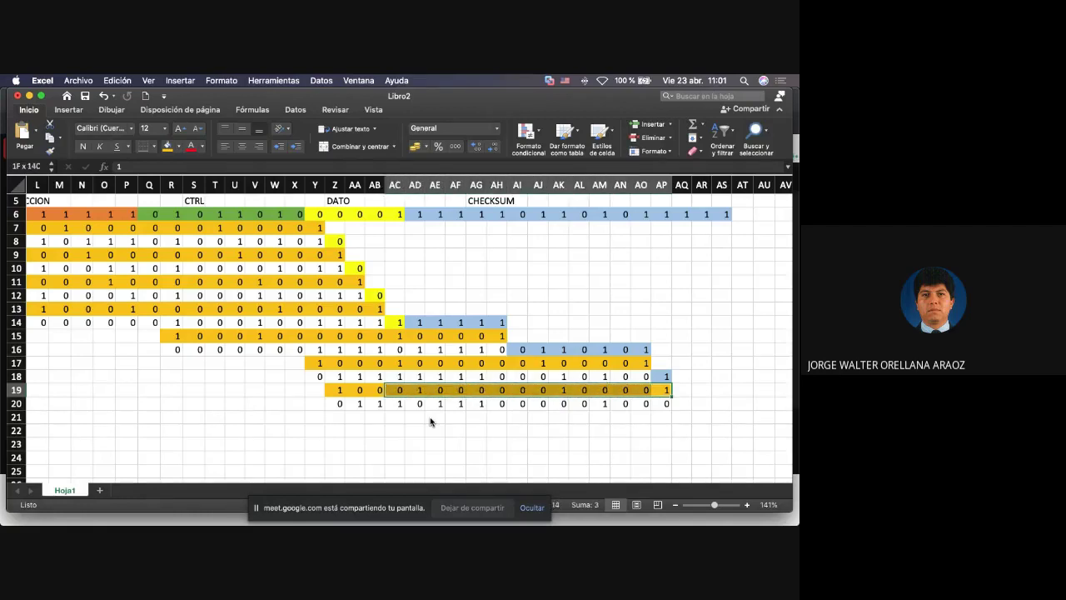
{"action": "key", "text": "ctrl+c"}
{"action": "key", "text": "Down"}
{"action": "key", "text": "Down"}
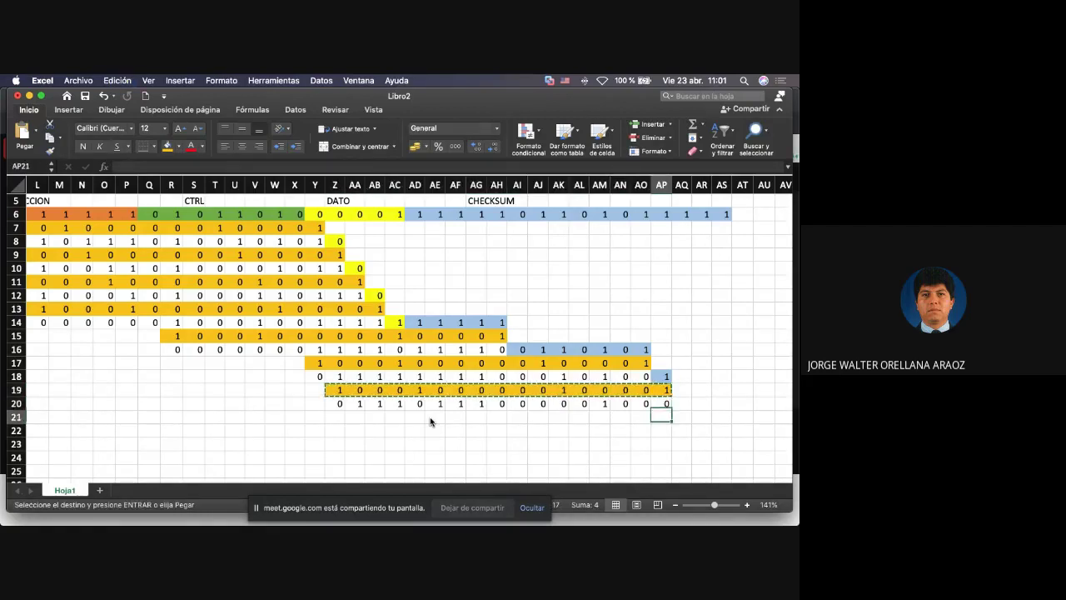
{"action": "key", "text": "Left"}
{"action": "key", "text": "Left"}
{"action": "key", "text": "Left"}
{"action": "key", "text": "Left"}
{"action": "key", "text": "Left"}
{"action": "key", "text": "Left"}
{"action": "key", "text": "Left"}
{"action": "key", "text": "Left"}
{"action": "key", "text": "Left"}
{"action": "key", "text": "Left"}
{"action": "key", "text": "Left"}
{"action": "key", "text": "Left"}
{"action": "key", "text": "Left"}
{"action": "key", "text": "Left"}
{"action": "key", "text": "Left"}
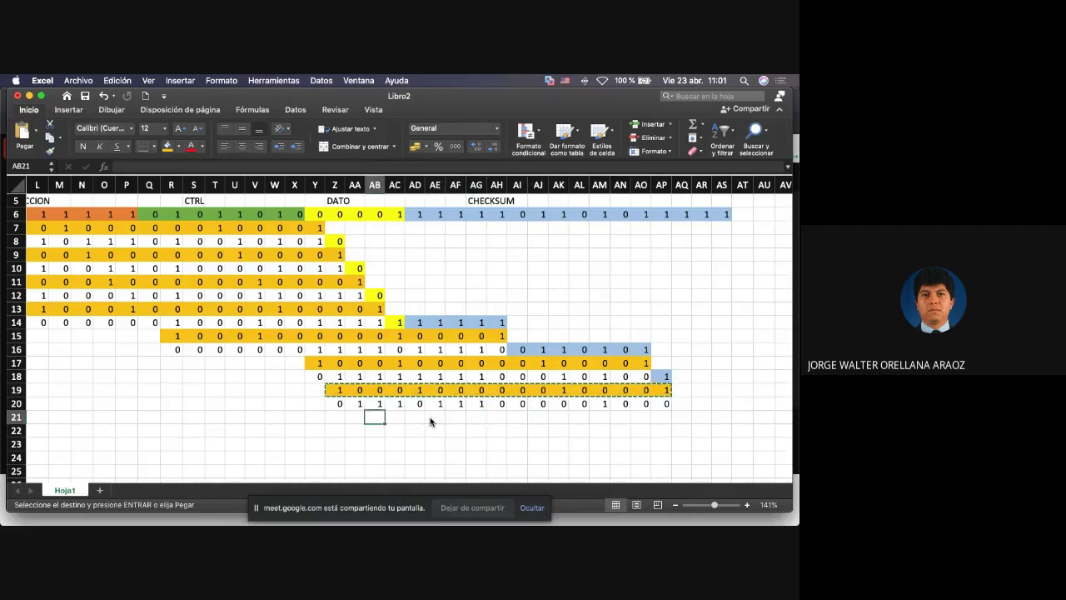
{"action": "key", "text": "ctrl+v"}
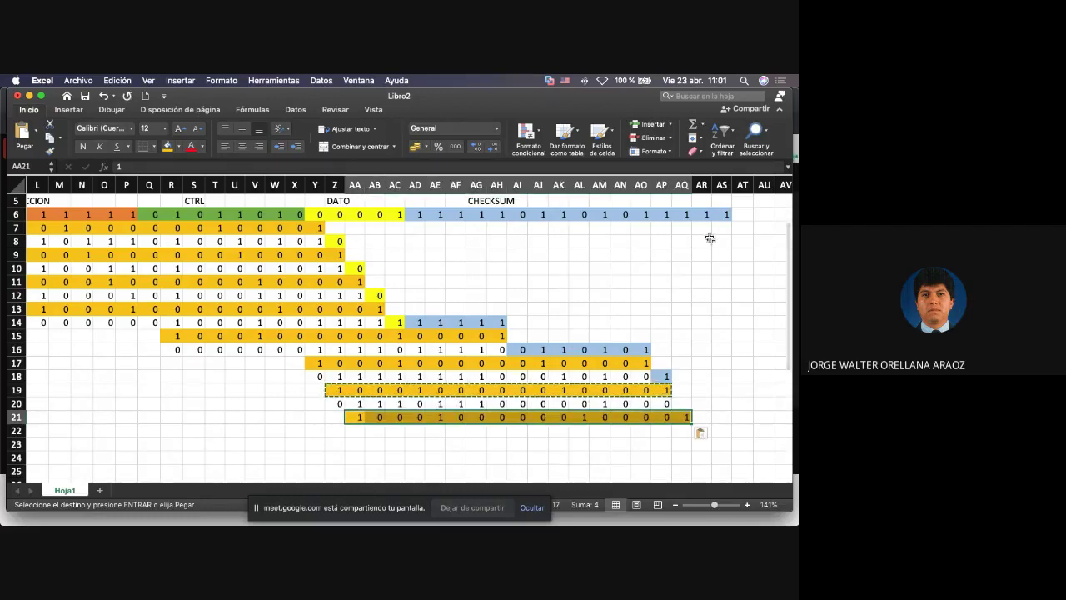
Bring down one more CHECKSUM bit by copying cell AQ6 into AQ20, above the last generator bit.
{"action": "left_click", "coordinate": [681, 215]}
{"action": "key", "text": "ctrl+c"}
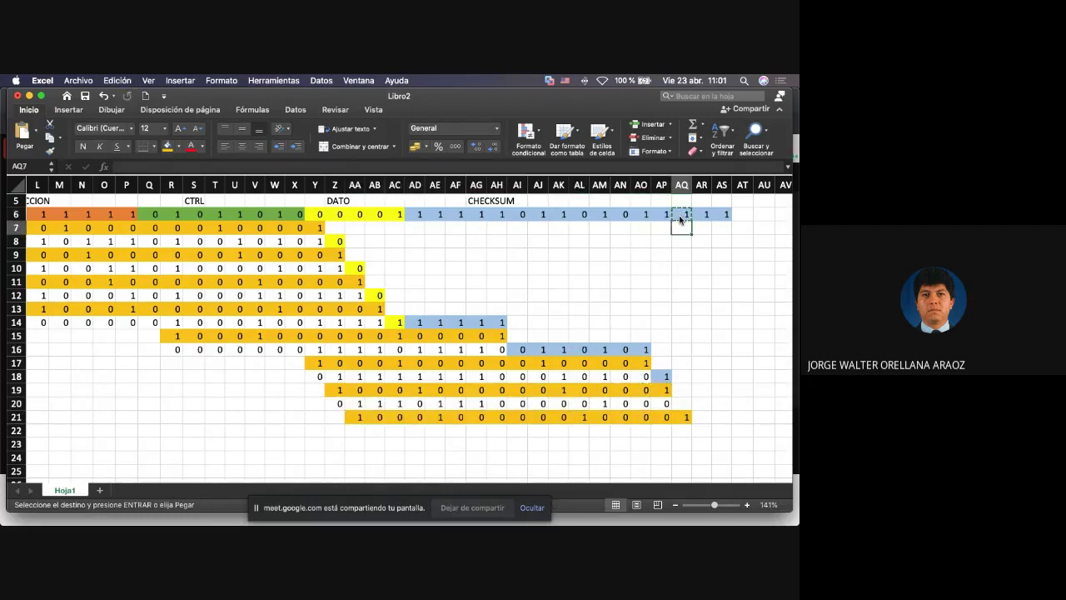
{"action": "key", "text": "Down"}
{"action": "key", "text": "Down"}
{"action": "key", "text": "Down"}
{"action": "key", "text": "Down"}
{"action": "key", "text": "Down"}
{"action": "key", "text": "Down"}
{"action": "key", "text": "Down"}
{"action": "key", "text": "Down"}
{"action": "key", "text": "Down"}
{"action": "key", "text": "Down"}
{"action": "key", "text": "Down"}
{"action": "key", "text": "Down"}
{"action": "key", "text": "Down"}
{"action": "key", "text": "ctrl+v"}
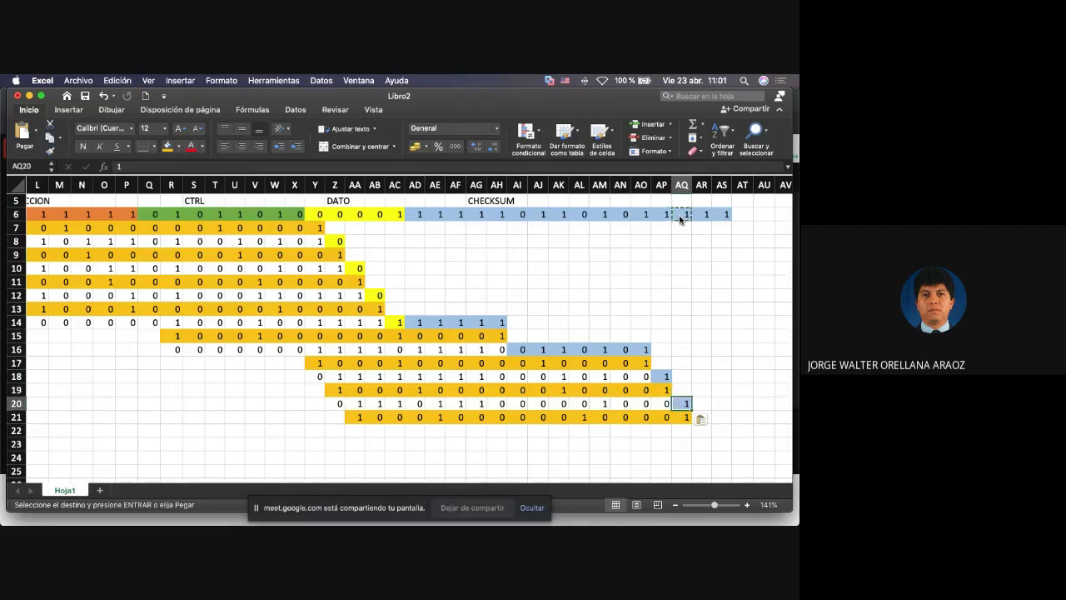
Start the XOR of rows 20 and 21 in cells AA22:AC22 with 0, 1, 1.
{"action": "key", "text": "Down"}
{"action": "key", "text": "Down"}
{"action": "key", "text": "Left"}
{"action": "key", "text": "Left"}
{"action": "key", "text": "Left"}
{"action": "key", "text": "Left"}
{"action": "key", "text": "Left"}
{"action": "key", "text": "Left"}
{"action": "key", "text": "Left"}
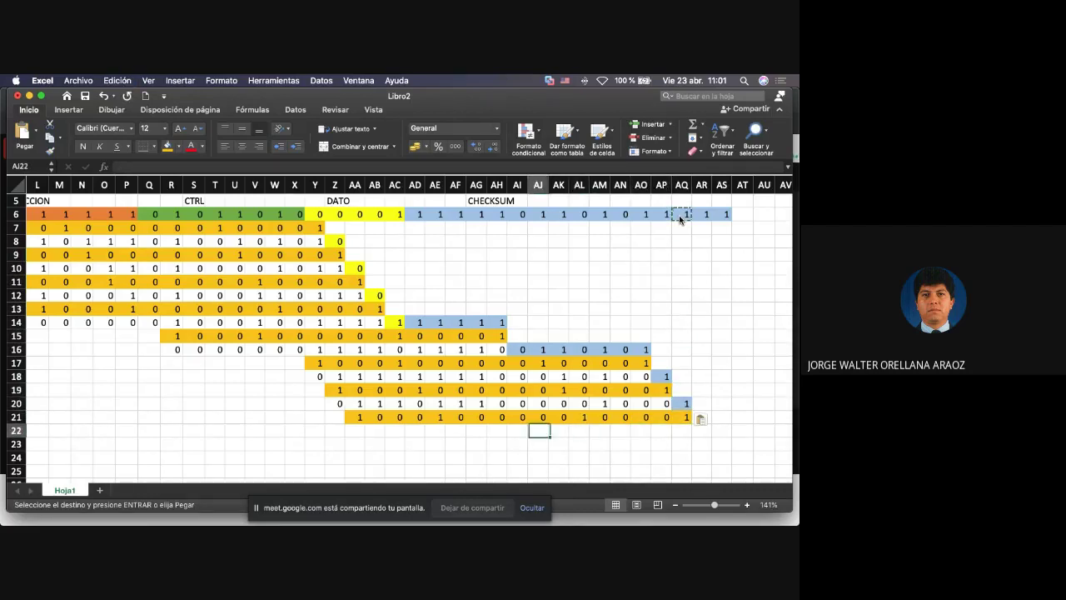
{"action": "key", "text": "Left"}
{"action": "key", "text": "Left"}
{"action": "key", "text": "Left"}
{"action": "key", "text": "Left"}
{"action": "key", "text": "Left"}
{"action": "key", "text": "Left"}
{"action": "key", "text": "Left"}
{"action": "key", "text": "Left"}
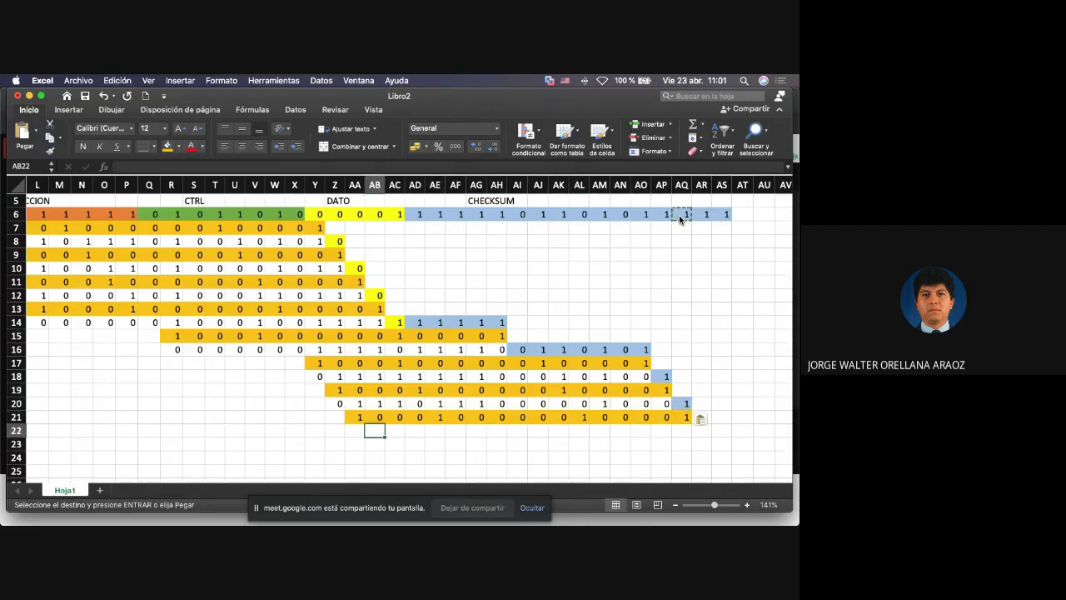
{"action": "key", "text": "Left"}
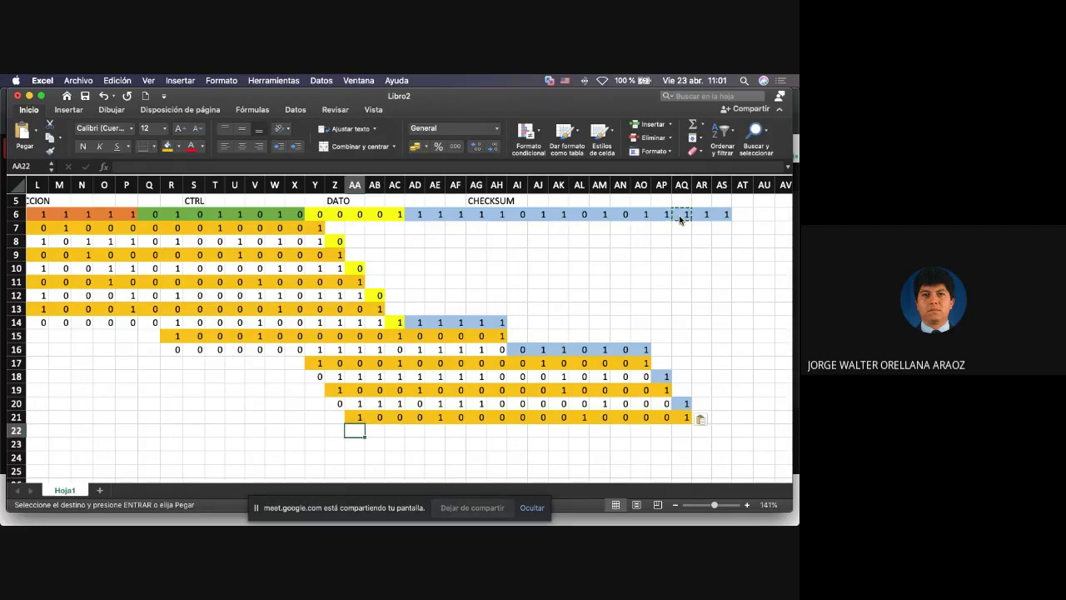
{"action": "type", "text": "0"}
{"action": "key", "text": "Right"}
{"action": "type", "text": "1"}
{"action": "key", "text": "Right"}
{"action": "type", "text": "1"}
{"action": "key", "text": "Right"}
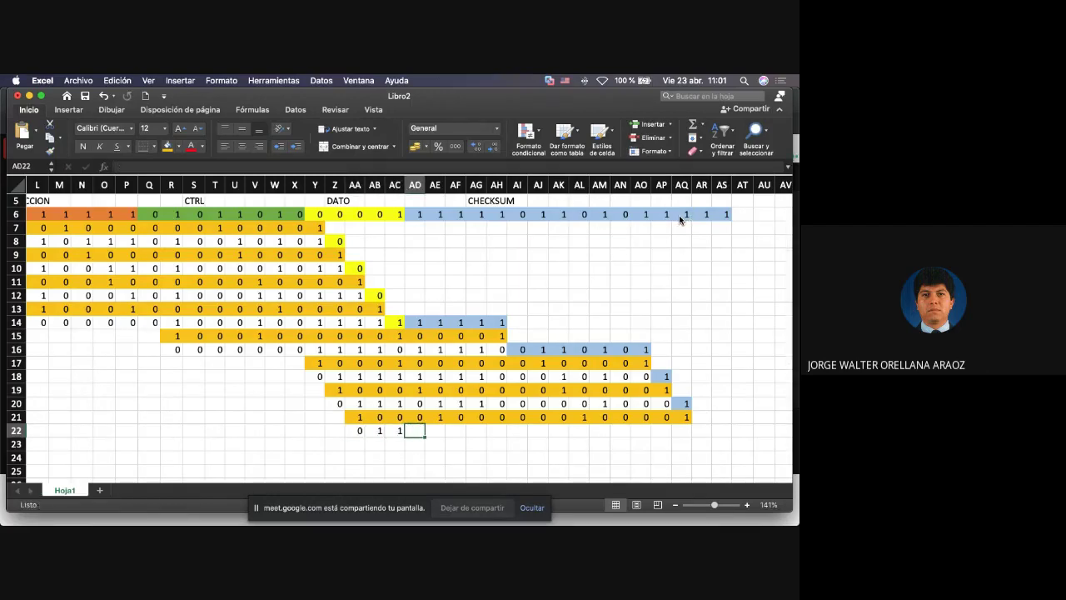
Continue the XOR of rows 20 and 21 in cells AD22:AH22 with 0, 0, 1, 1, 0.
{"action": "type", "text": "0"}
{"action": "key", "text": "Right"}
{"action": "type", "text": "0"}
{"action": "key", "text": "Right"}
{"action": "type", "text": "1"}
{"action": "key", "text": "Right"}
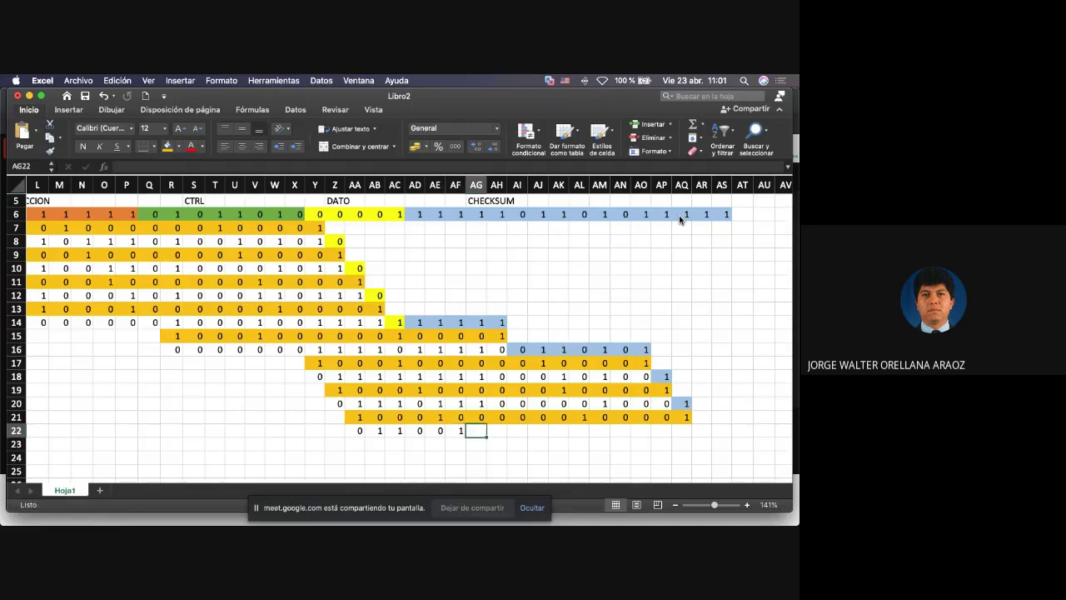
{"action": "type", "text": "1"}
{"action": "key", "text": "Right"}
{"action": "type", "text": "0"}
{"action": "key", "text": "Right"}
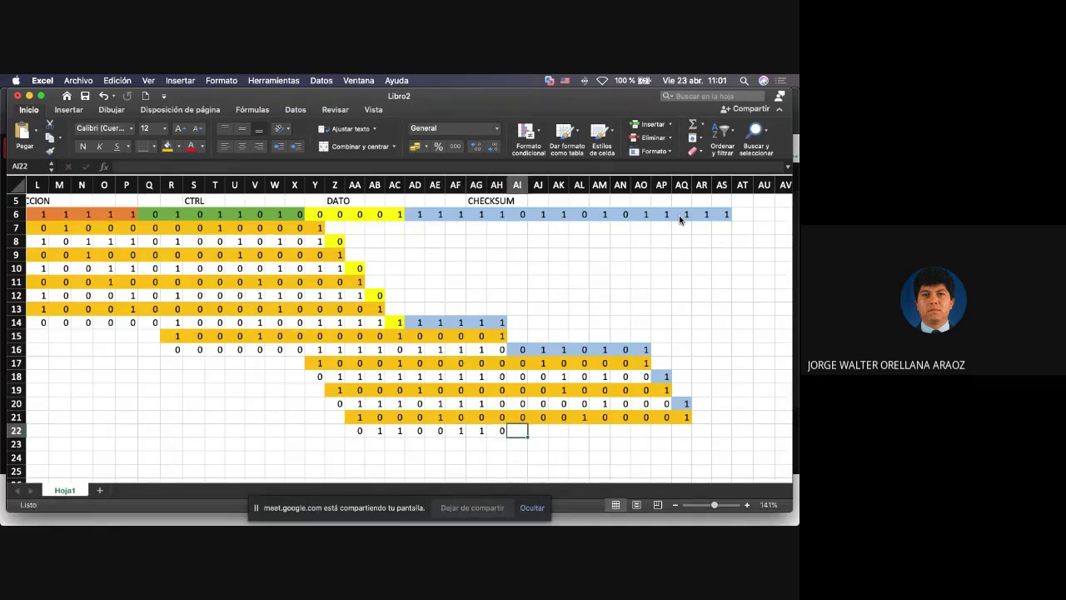
Fill the XOR of rows 20 and 21 in cells AI22:AL22 with 0, 0, 0, 1.
{"action": "type", "text": "0"}
{"action": "key", "text": "Right"}
{"action": "type", "text": "0"}
{"action": "key", "text": "Right"}
{"action": "type", "text": "0"}
{"action": "key", "text": "Right"}
{"action": "type", "text": "1"}
{"action": "key", "text": "Right"}
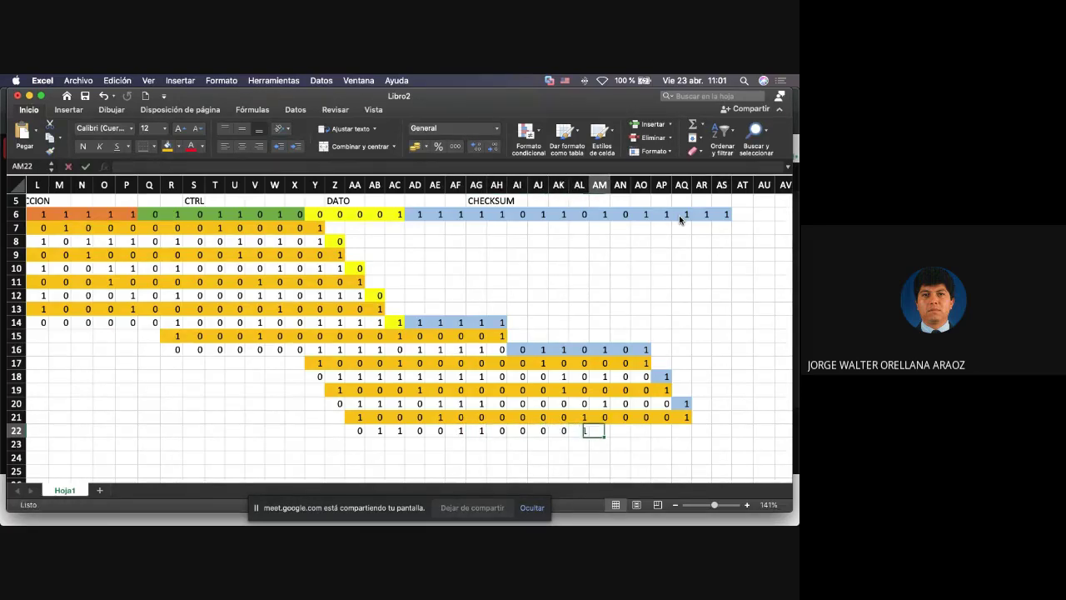
Complete the XOR of rows 20 and 21 in cells AM22:AQ22 with 1, 0, 0, 0, 0.
{"action": "type", "text": "1"}
{"action": "key", "text": "Right"}
{"action": "type", "text": "0"}
{"action": "key", "text": "Right"}
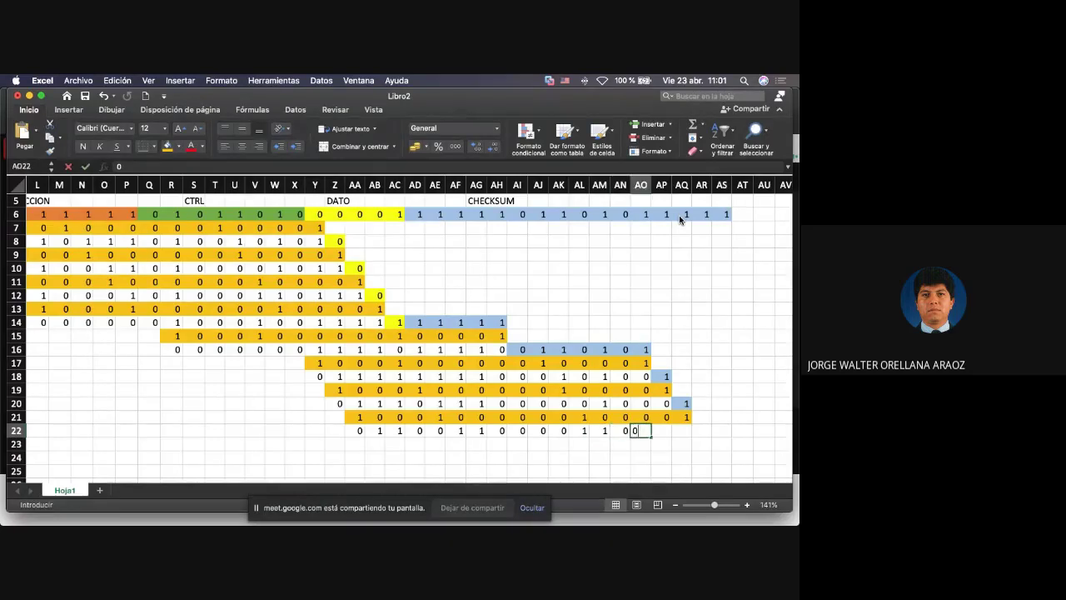
{"action": "type", "text": "0"}
{"action": "key", "text": "Right"}
{"action": "type", "text": "0"}
{"action": "key", "text": "Right"}
{"action": "type", "text": "0"}
Copy the generator bits in AA21:AQ21 and paste them into row 23 starting at cell AB23.
{"action": "key", "text": "Up"}
{"action": "key", "text": "shift+Left"}
{"action": "key", "text": "shift+Left"}
{"action": "key", "text": "shift+Left"}
{"action": "key", "text": "shift+Left"}
{"action": "key", "text": "shift+Left"}
{"action": "key", "text": "shift+Left"}
{"action": "key", "text": "shift+Left"}
{"action": "key", "text": "shift+Left"}
{"action": "key", "text": "shift+Left"}
{"action": "key", "text": "shift+Left"}
{"action": "key", "text": "shift+Left"}
{"action": "key", "text": "shift+Left"}
{"action": "key", "text": "shift+Left"}
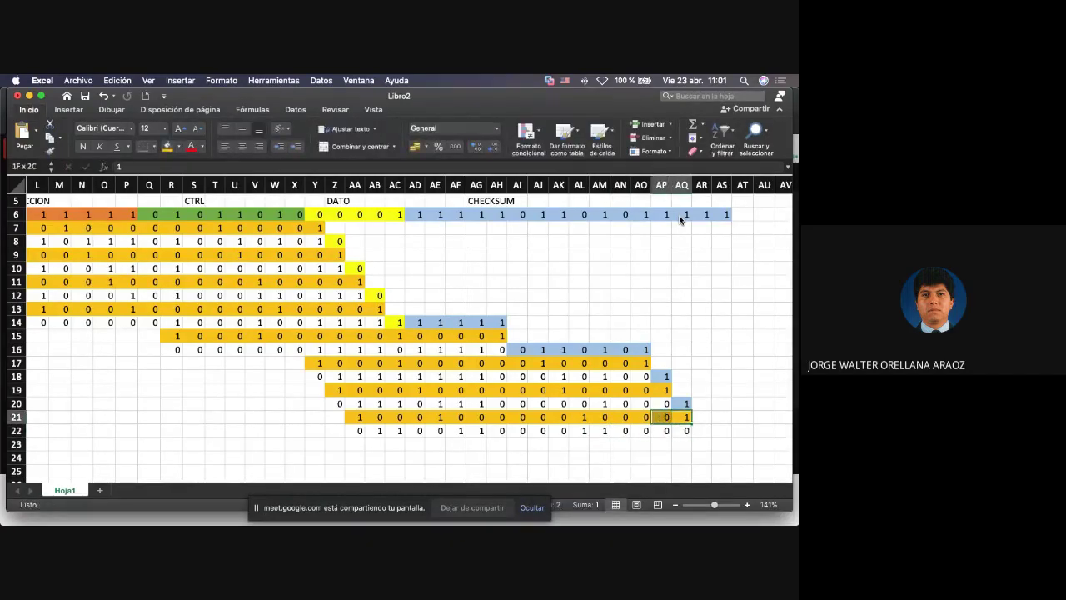
{"action": "key", "text": "shift+Left"}
{"action": "key", "text": "shift+Left"}
{"action": "key", "text": "shift+Left"}
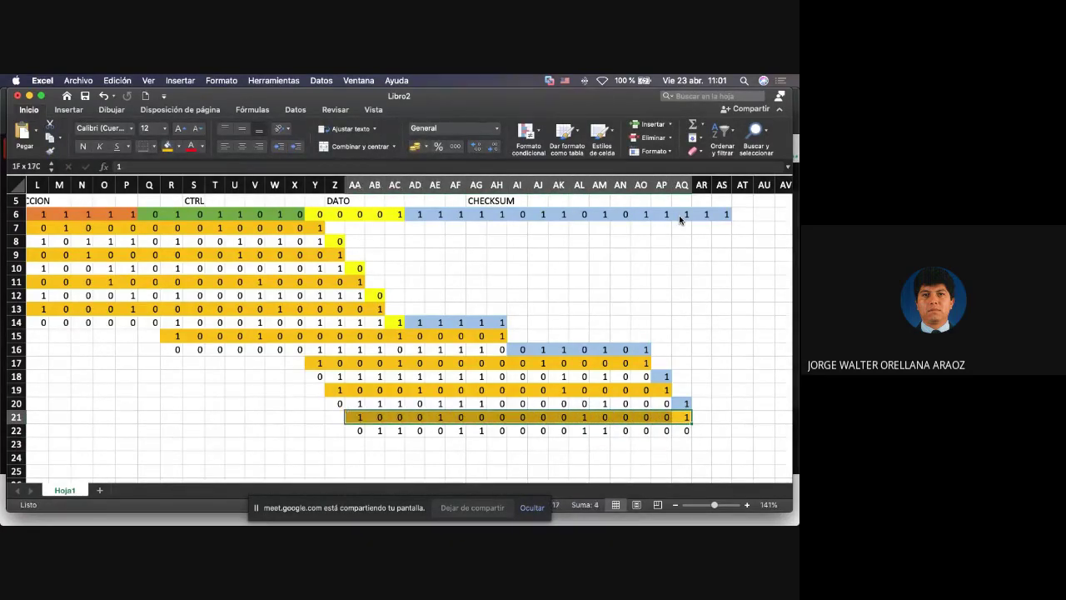
{"action": "key", "text": "super+c"}
{"action": "key", "text": "Down"}
{"action": "key", "text": "Down"}
{"action": "key", "text": "Left"}
{"action": "key", "text": "Left"}
{"action": "key", "text": "Left"}
{"action": "key", "text": "Left"}
{"action": "key", "text": "Left"}
{"action": "key", "text": "Left"}
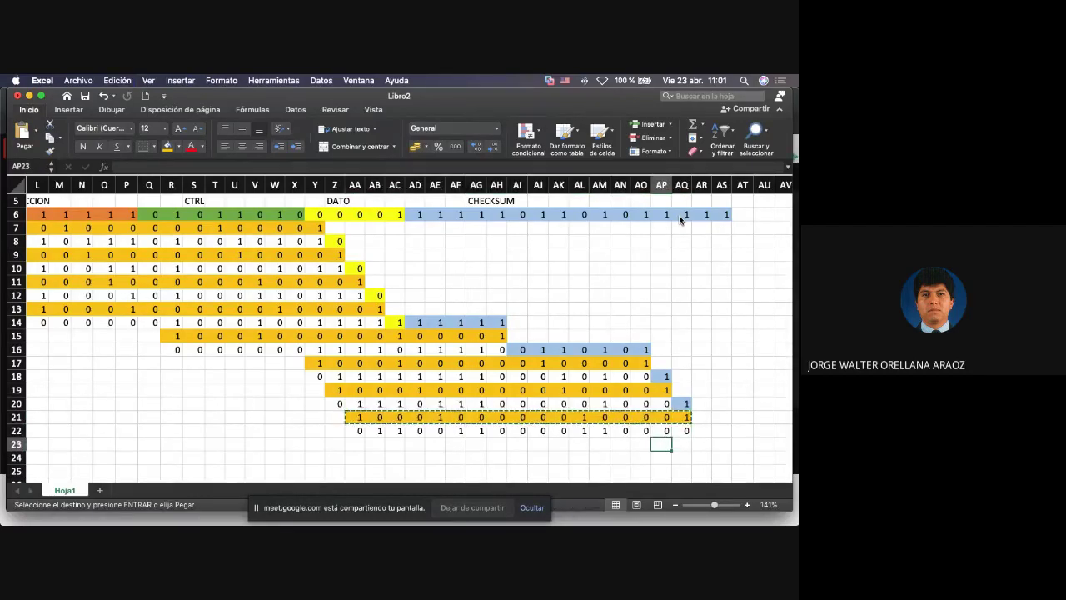
{"action": "key", "text": "Left"}
{"action": "key", "text": "Left"}
{"action": "key", "text": "Left"}
{"action": "key", "text": "Left"}
{"action": "key", "text": "Left"}
{"action": "key", "text": "Left"}
{"action": "key", "text": "Left"}
{"action": "key", "text": "Left"}
{"action": "key", "text": "Left"}
{"action": "key", "text": "super+v"}
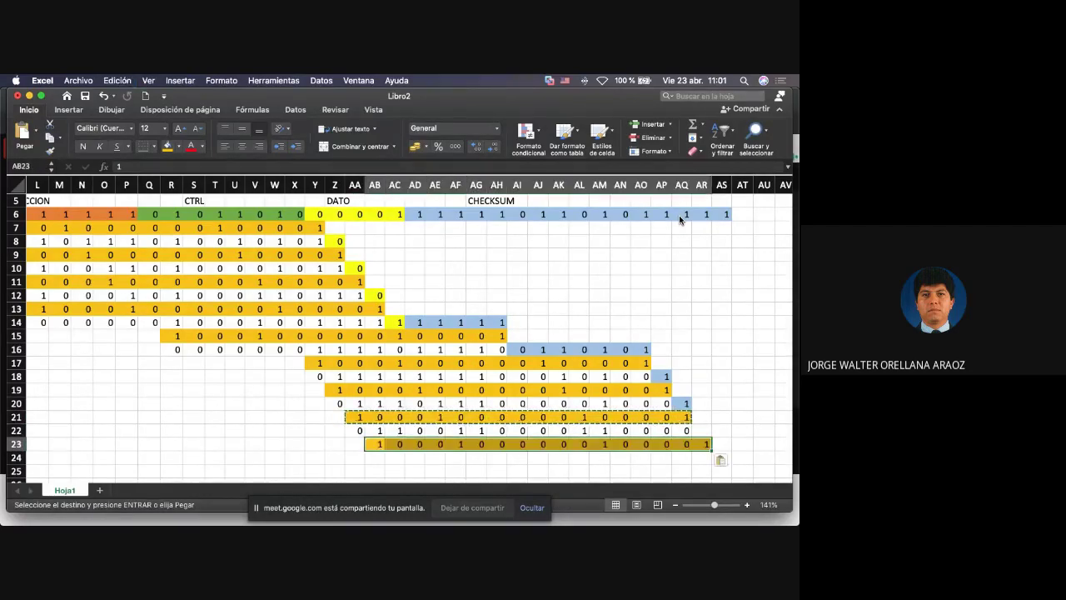
Bring down the checksum bit from cell AR6 by copying it into cell AR22.
{"action": "scroll", "coordinate": [708, 204], "scroll_direction": "left", "scroll_amount": 1}
{"action": "left_click", "coordinate": [714, 209]}
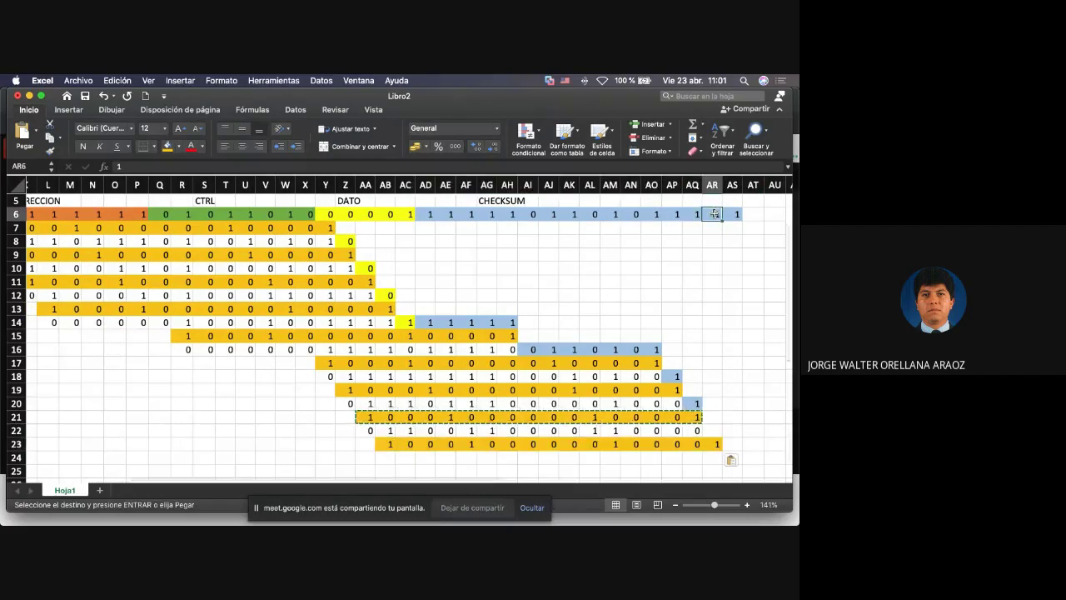
{"action": "key", "text": "super+c"}
{"action": "key", "text": "Down"}
{"action": "key", "text": "Down"}
{"action": "key", "text": "Down"}
{"action": "key", "text": "Down"}
{"action": "key", "text": "Down"}
{"action": "key", "text": "Down"}
{"action": "key", "text": "Down"}
{"action": "key", "text": "Down"}
{"action": "key", "text": "Down"}
{"action": "key", "text": "Down"}
{"action": "key", "text": "Down"}
{"action": "key", "text": "Down"}
{"action": "key", "text": "Down"}
{"action": "key", "text": "Down"}
{"action": "key", "text": "Down"}
{"action": "key", "text": "Down"}
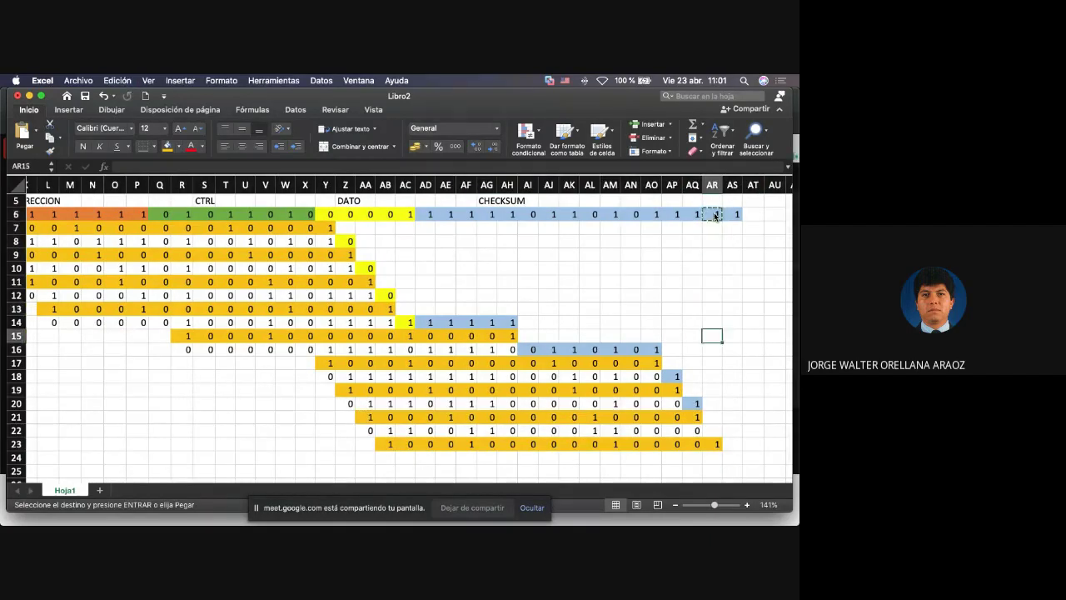
{"action": "key", "text": "super+v"}
Start the XOR of rows 22 and 23 in cells AB24:AD24 with 0, 1, 0.
{"action": "key", "text": "Down"}
{"action": "key", "text": "Down"}
{"action": "key", "text": "Left"}
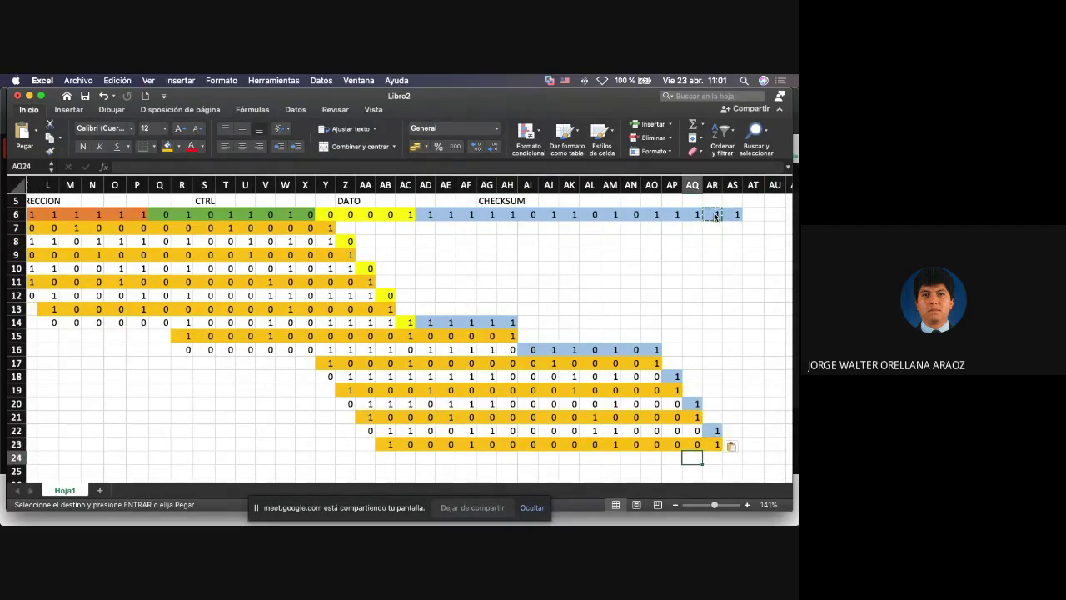
{"action": "key", "text": "Left"}
{"action": "key", "text": "Left"}
{"action": "key", "text": "Left"}
{"action": "key", "text": "Left"}
{"action": "key", "text": "Left"}
{"action": "key", "text": "Left"}
{"action": "key", "text": "Left"}
{"action": "key", "text": "Left"}
{"action": "key", "text": "Left"}
{"action": "key", "text": "Left"}
{"action": "key", "text": "Left"}
{"action": "key", "text": "Left"}
{"action": "key", "text": "Left"}
{"action": "key", "text": "Left"}
{"action": "key", "text": "Left"}
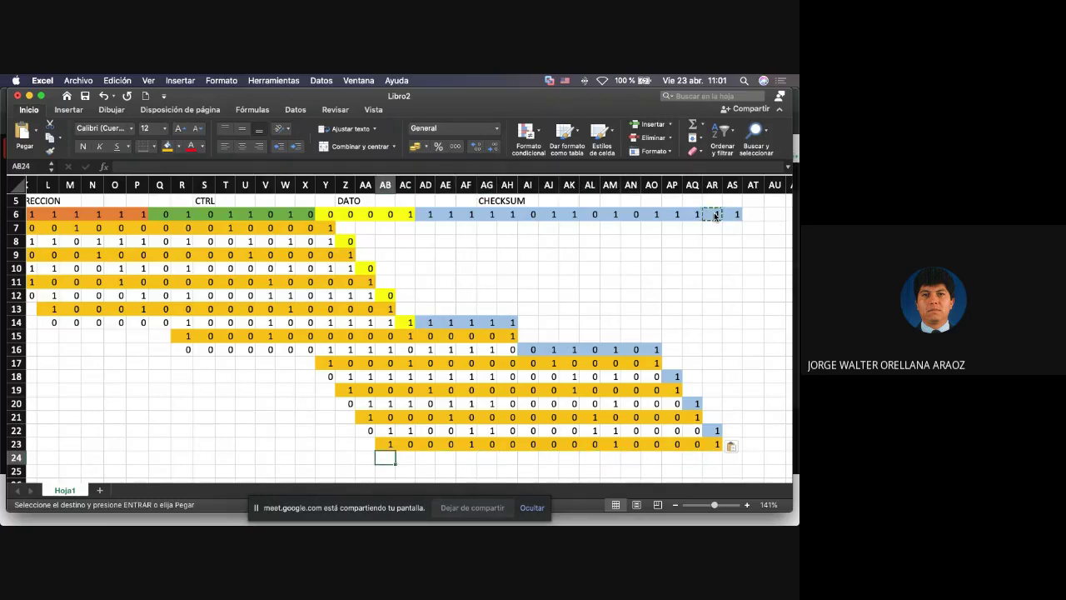
{"action": "type", "text": "0"}
{"action": "key", "text": "Right"}
{"action": "type", "text": "1"}
{"action": "key", "text": "Right"}
{"action": "type", "text": "0"}
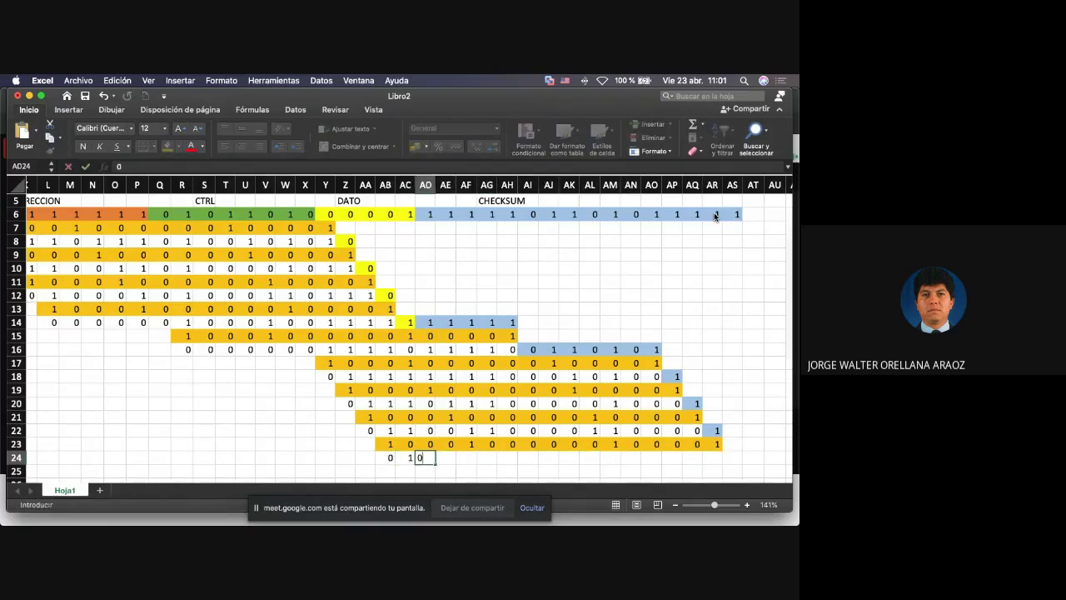
Continue the XOR of rows 22 and 23 in cells AE24:AH24 with 0, 0, 1, 0.
{"action": "key", "text": "Right"}
{"action": "type", "text": "0"}
{"action": "key", "text": "Right"}
{"action": "type", "text": "0"}
{"action": "key", "text": "Right"}
{"action": "type", "text": "1"}
{"action": "key", "text": "Right"}
{"action": "type", "text": "0"}
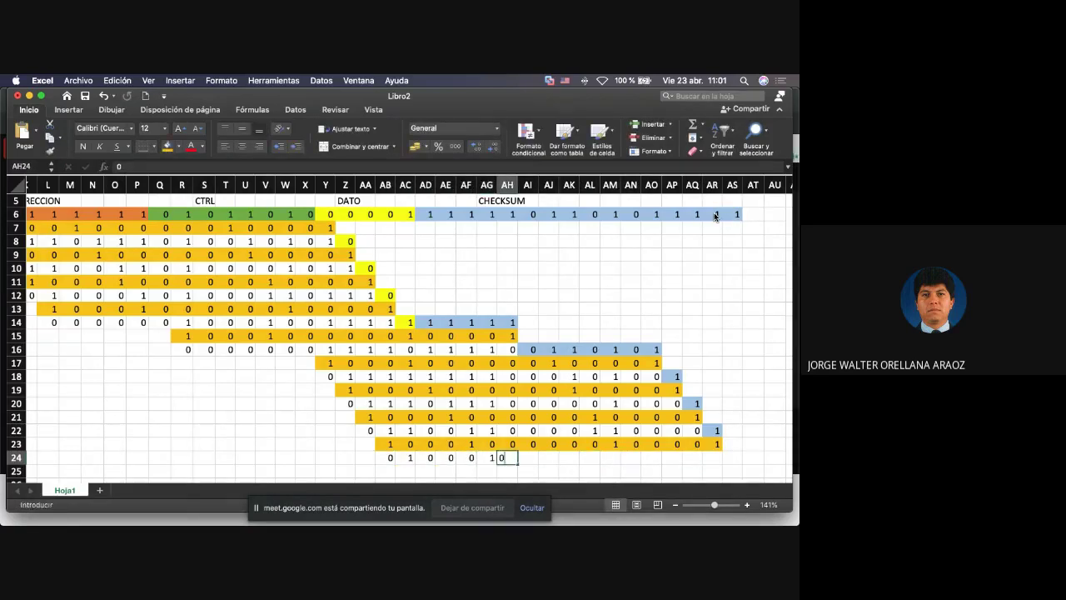
Fill the XOR of rows 22 and 23 in cells AI24:AM24 with 0, 0, 0, 1, 0.
{"action": "key", "text": "Right"}
{"action": "type", "text": "0"}
{"action": "key", "text": "Right"}
{"action": "type", "text": "0"}
{"action": "key", "text": "Right"}
{"action": "type", "text": "0"}
{"action": "key", "text": "Right"}
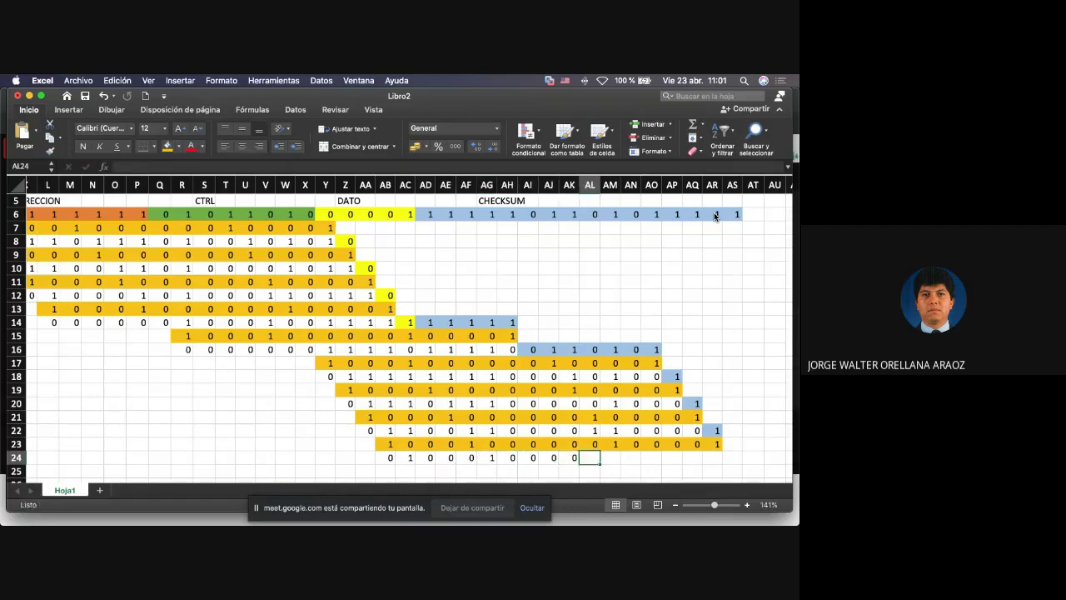
{"action": "key", "text": "Right"}
{"action": "type", "text": "0"}
{"action": "key", "text": "Left"}
{"action": "type", "text": "1"}
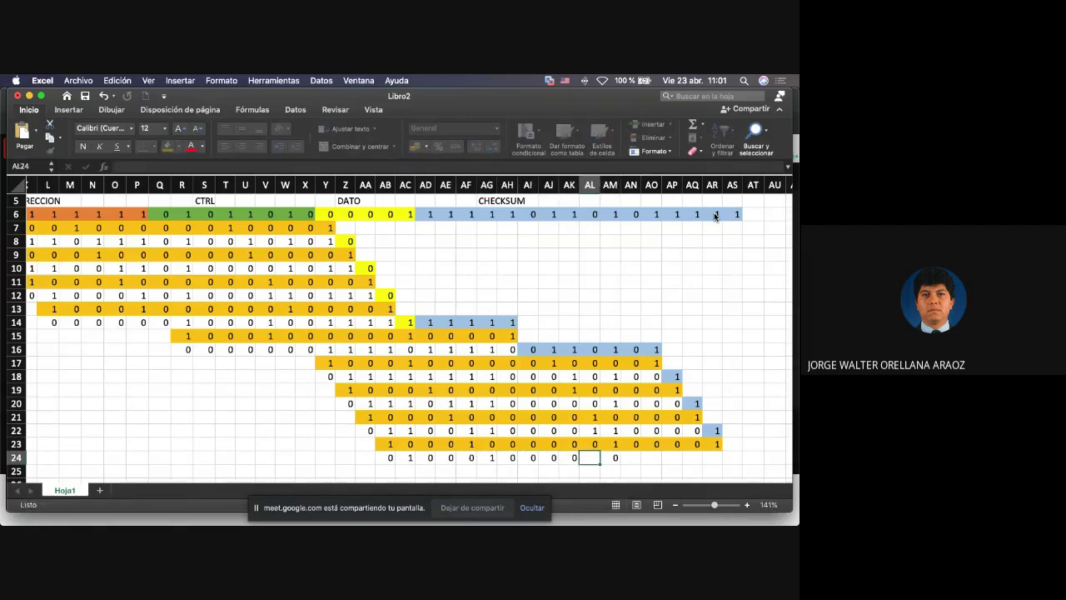
Complete the XOR of rows 22 and 23 in cells AN24:AR24 with 0, 0, 0, 0, 0.
{"action": "key", "text": "Right"}
{"action": "key", "text": "Right"}
{"action": "type", "text": "0"}
{"action": "key", "text": "Right"}
{"action": "type", "text": "0"}
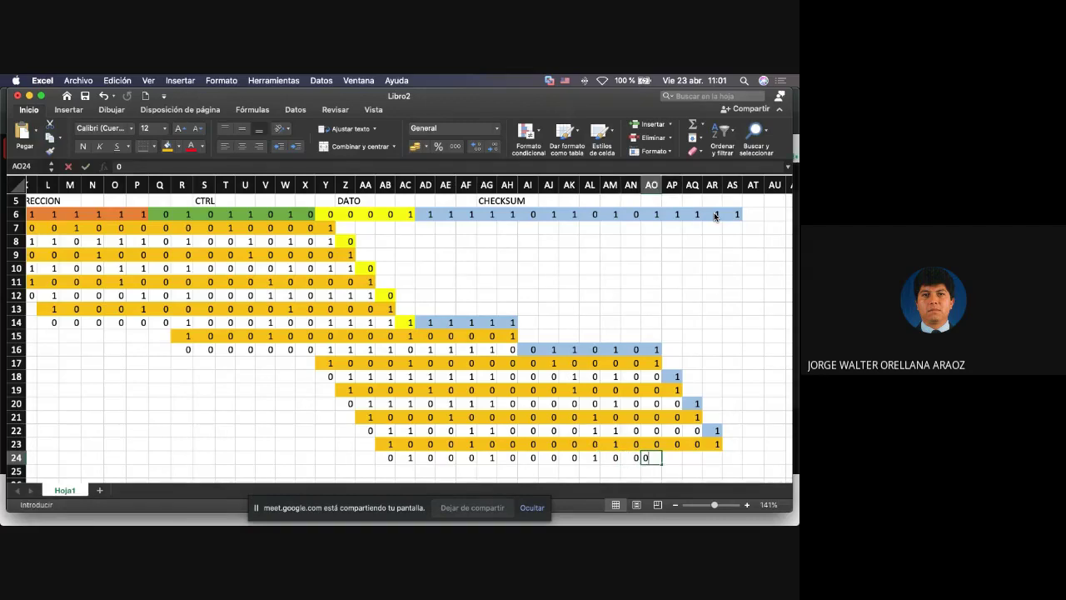
{"action": "key", "text": "Right"}
{"action": "type", "text": "0"}
{"action": "key", "text": "Right"}
{"action": "type", "text": "0"}
{"action": "key", "text": "Right"}
{"action": "type", "text": "0"}
Copy the generator bits in AB23:AR23 and paste them into row 25 starting at cell AC25.
{"action": "key", "text": "Up"}
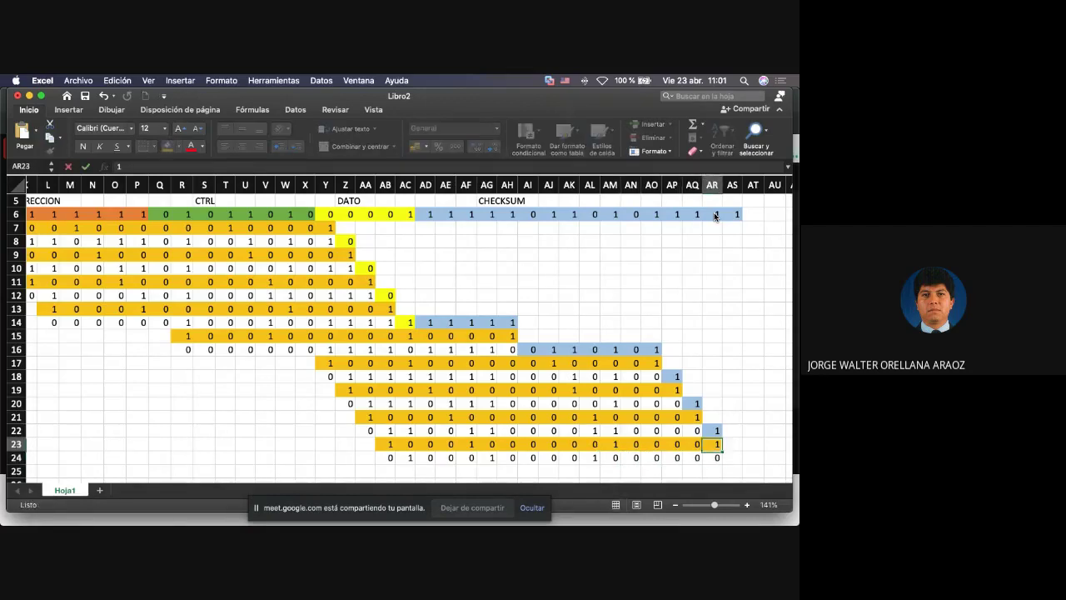
{"action": "key", "text": "shift+Left"}
{"action": "key", "text": "shift+Left"}
{"action": "key", "text": "shift+Left"}
{"action": "key", "text": "shift+Left"}
{"action": "key", "text": "shift+Left"}
{"action": "key", "text": "shift+Left"}
{"action": "key", "text": "shift+Left"}
{"action": "key", "text": "shift+Left"}
{"action": "key", "text": "shift+Left"}
{"action": "key", "text": "shift+Left"}
{"action": "key", "text": "shift+Left"}
{"action": "key", "text": "shift+Left"}
{"action": "key", "text": "shift+Left"}
{"action": "key", "text": "shift+Left"}
{"action": "key", "text": "shift+Left"}
{"action": "key", "text": "shift+Left"}
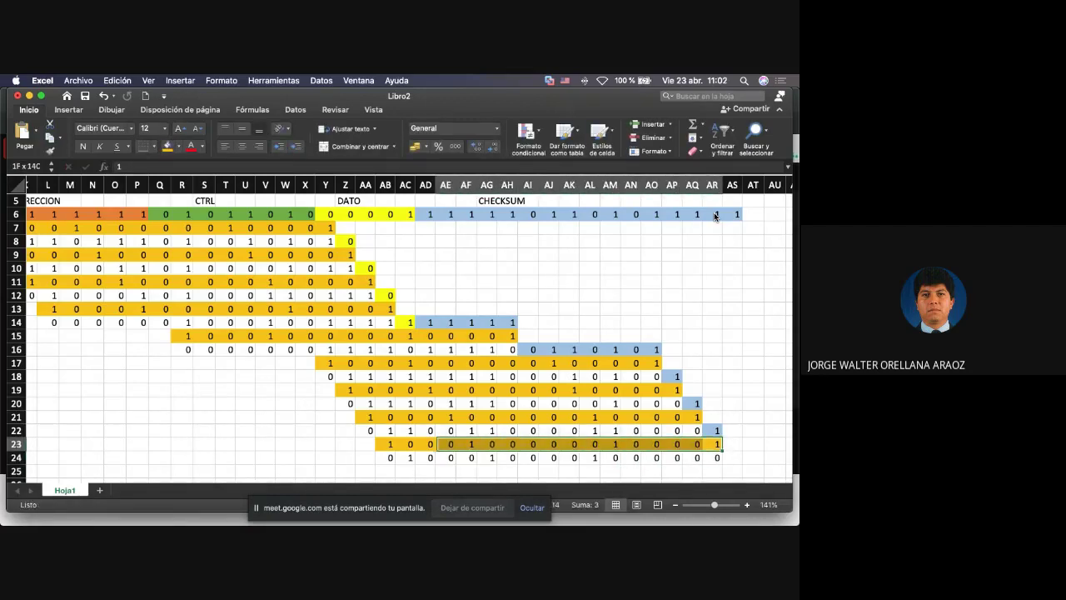
{"action": "key", "text": "super+c"}
{"action": "key", "text": "Down"}
{"action": "key", "text": "Down"}
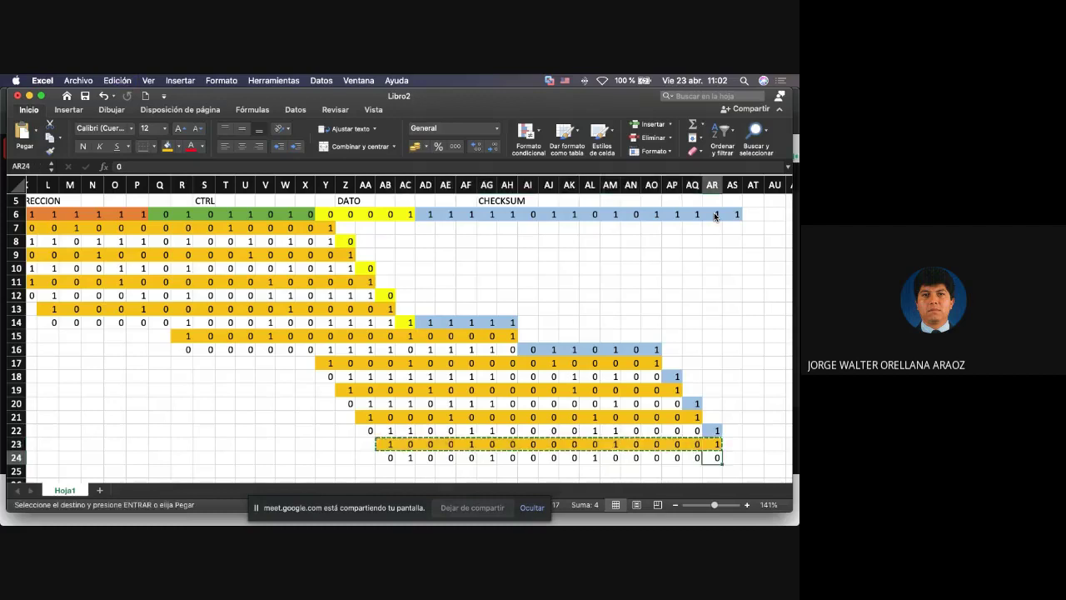
{"action": "key", "text": "Left"}
{"action": "key", "text": "Left"}
{"action": "key", "text": "Left"}
{"action": "key", "text": "Left"}
{"action": "key", "text": "Left"}
{"action": "key", "text": "Left"}
{"action": "key", "text": "Left"}
{"action": "key", "text": "Left"}
{"action": "key", "text": "Left"}
{"action": "key", "text": "Left"}
{"action": "key", "text": "Left"}
{"action": "key", "text": "Left"}
{"action": "key", "text": "Left"}
{"action": "key", "text": "Left"}
{"action": "key", "text": "Left"}
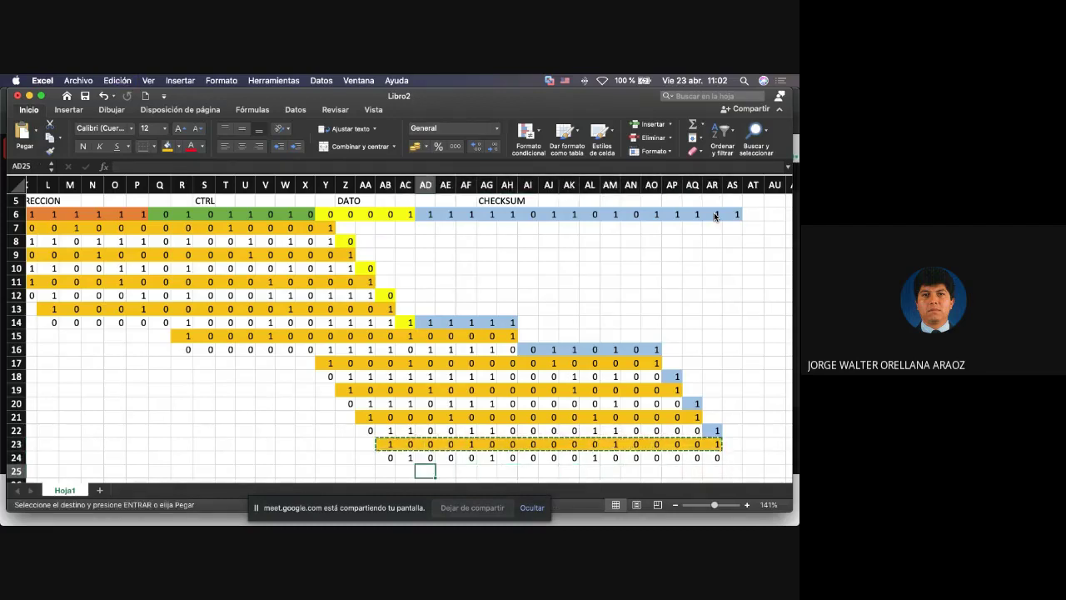
{"action": "key", "text": "super+v"}
{"action": "key", "text": "Right"}
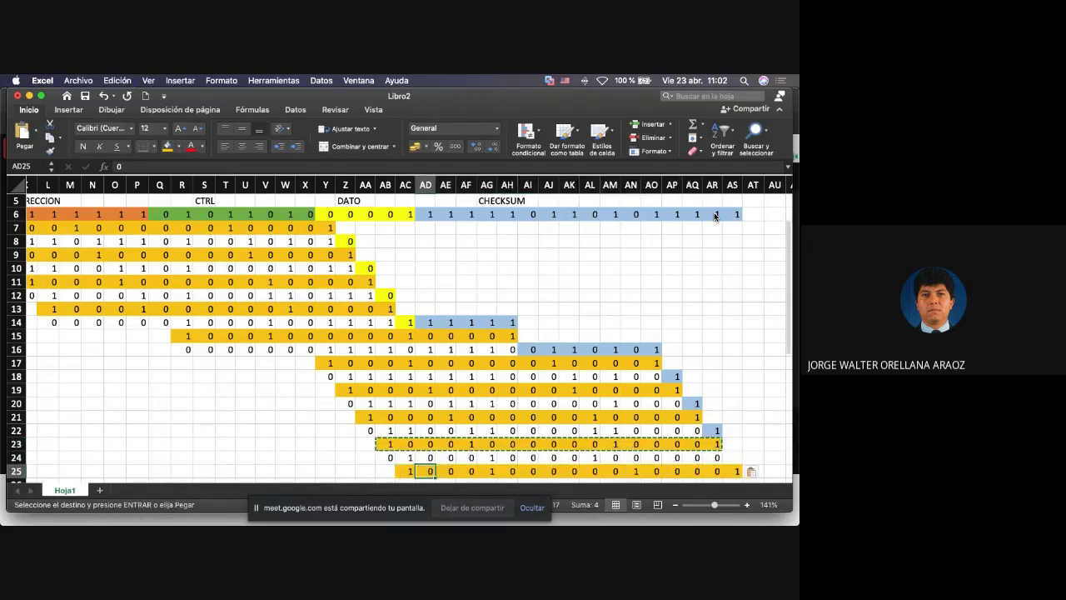
Copy the last checksum bit in AS6 and paste it into AS24 at the end of row 24.
{"action": "left_click", "coordinate": [734, 215]}
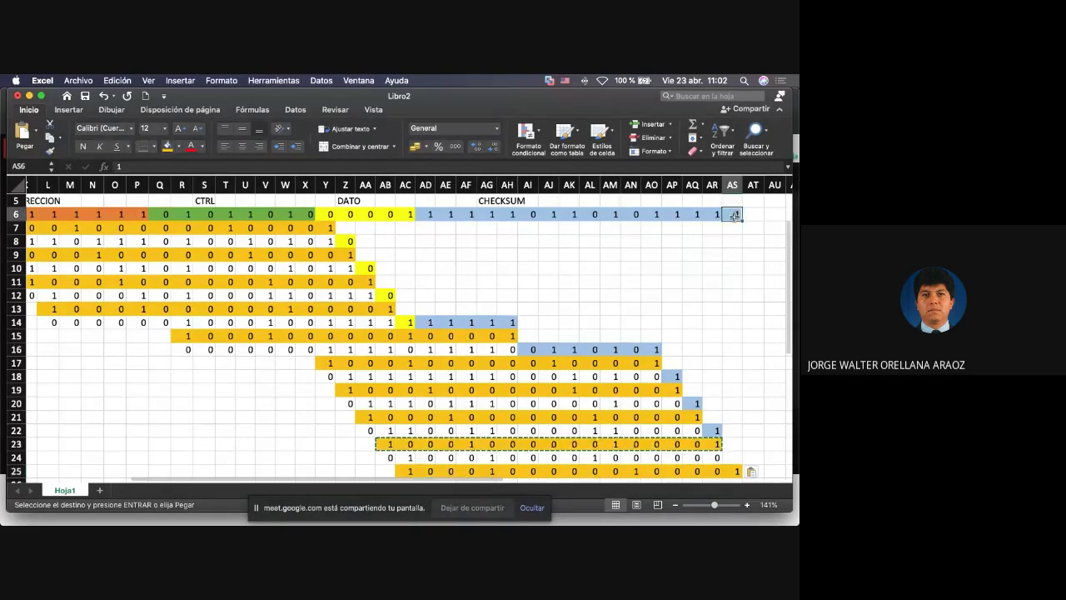
{"action": "key", "text": "super+c"}
{"action": "key", "text": "Down"}
{"action": "key", "text": "Down"}
{"action": "key", "text": "Down"}
{"action": "key", "text": "Down"}
{"action": "key", "text": "Down"}
{"action": "key", "text": "Down"}
{"action": "key", "text": "Down"}
{"action": "key", "text": "Down"}
{"action": "key", "text": "Down"}
{"action": "key", "text": "Down"}
{"action": "key", "text": "Down"}
{"action": "key", "text": "Down"}
{"action": "key", "text": "Down"}
{"action": "key", "text": "Down"}
{"action": "key", "text": "Down"}
{"action": "key", "text": "Down"}
{"action": "key", "text": "Down"}
{"action": "key", "text": "Down"}
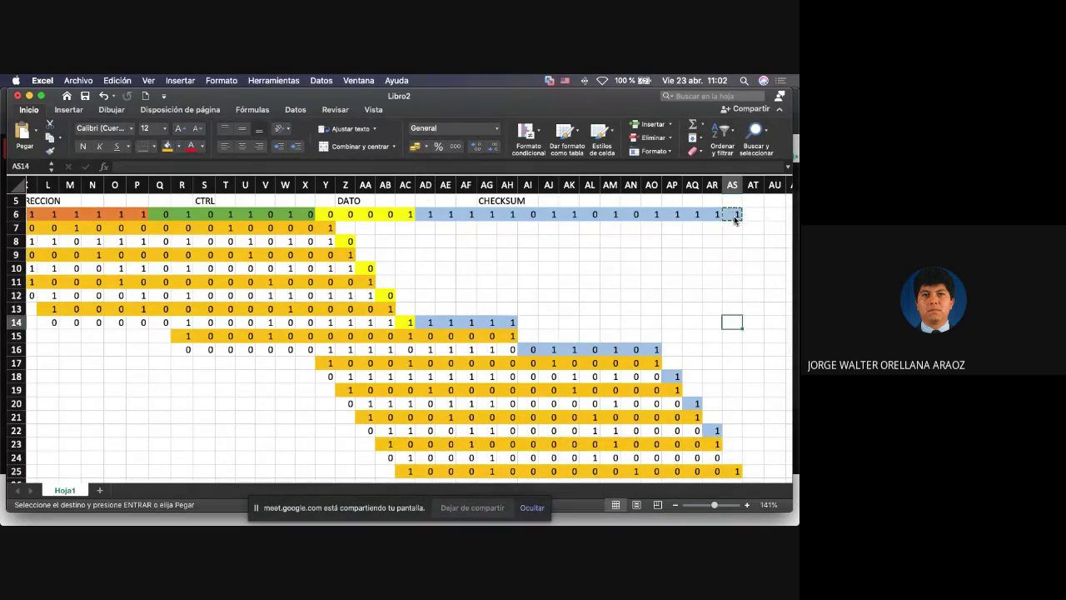
{"action": "key", "text": "super+v"}
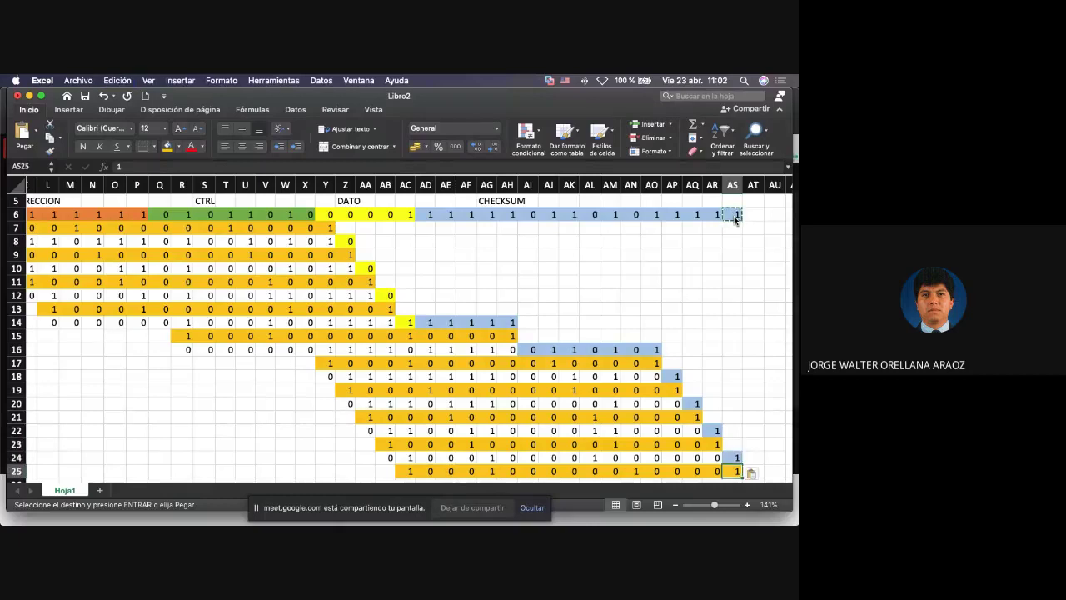
Start the XOR of rows 24 and 25 in cells AC26:AG26 with 0, 0, 0, 0, 0.
{"action": "key", "text": "Down"}
{"action": "key", "text": "Down"}
{"action": "key", "text": "Left"}
{"action": "key", "text": "Left"}
{"action": "key", "text": "Left"}
{"action": "key", "text": "Left"}
{"action": "key", "text": "Left"}
{"action": "key", "text": "Left"}
{"action": "key", "text": "Left"}
{"action": "key", "text": "Left"}
{"action": "key", "text": "Left"}
{"action": "key", "text": "Left"}
{"action": "key", "text": "Left"}
{"action": "key", "text": "Left"}
{"action": "key", "text": "Left"}
{"action": "key", "text": "Left"}
{"action": "key", "text": "Left"}
{"action": "key", "text": "Left"}
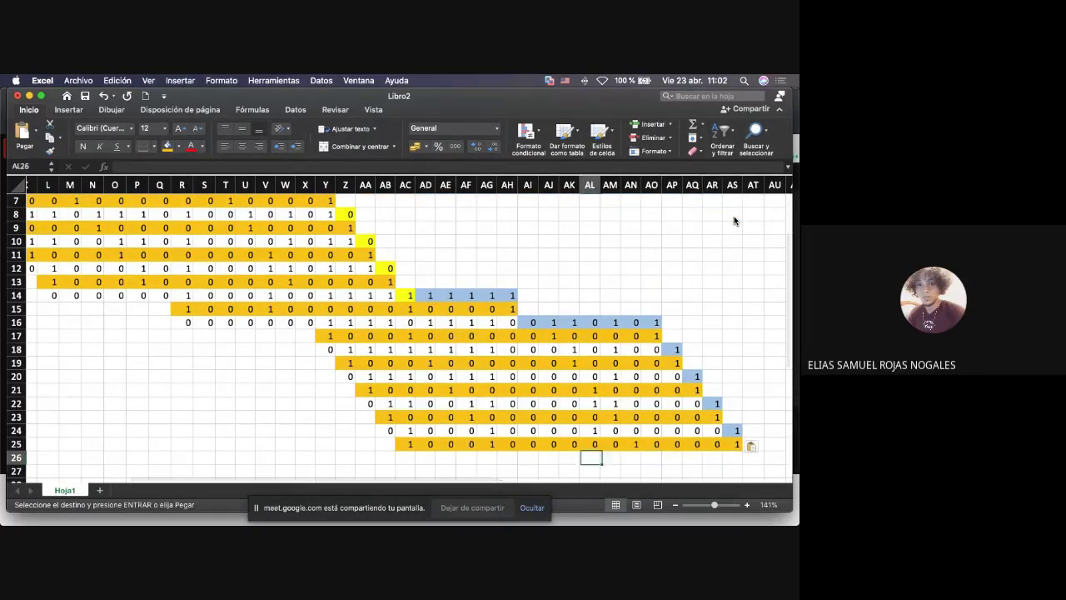
{"action": "type", "text": "0"}
{"action": "key", "text": "Right"}
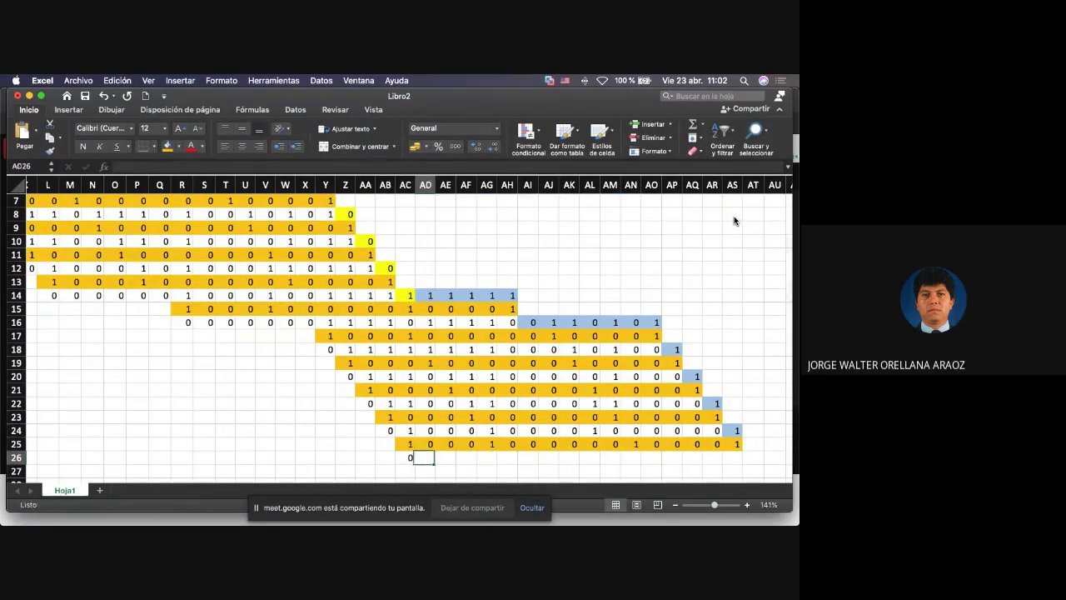
{"action": "type", "text": "0"}
{"action": "key", "text": "Right"}
{"action": "key", "text": "0"}
{"action": "key", "text": "Right"}
{"action": "key", "text": "0"}
{"action": "key", "text": "Right"}
{"action": "type", "text": "0"}
{"action": "key", "text": "Right"}
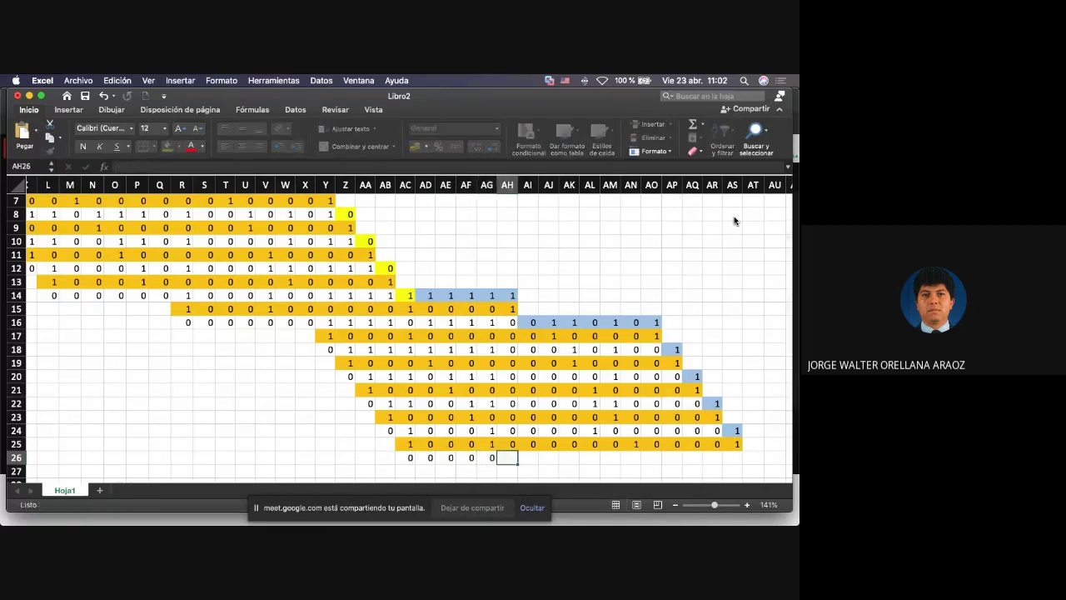
Continue the XOR of rows 24 and 25 in cells AH26:AM26 with 0, 0, 0, 0, 1, 0.
{"action": "type", "text": "0"}
{"action": "key", "text": "Right"}
{"action": "type", "text": "0"}
{"action": "key", "text": "Right"}
{"action": "type", "text": "0"}
{"action": "key", "text": "Right"}
{"action": "type", "text": "0"}
{"action": "key", "text": "Right"}
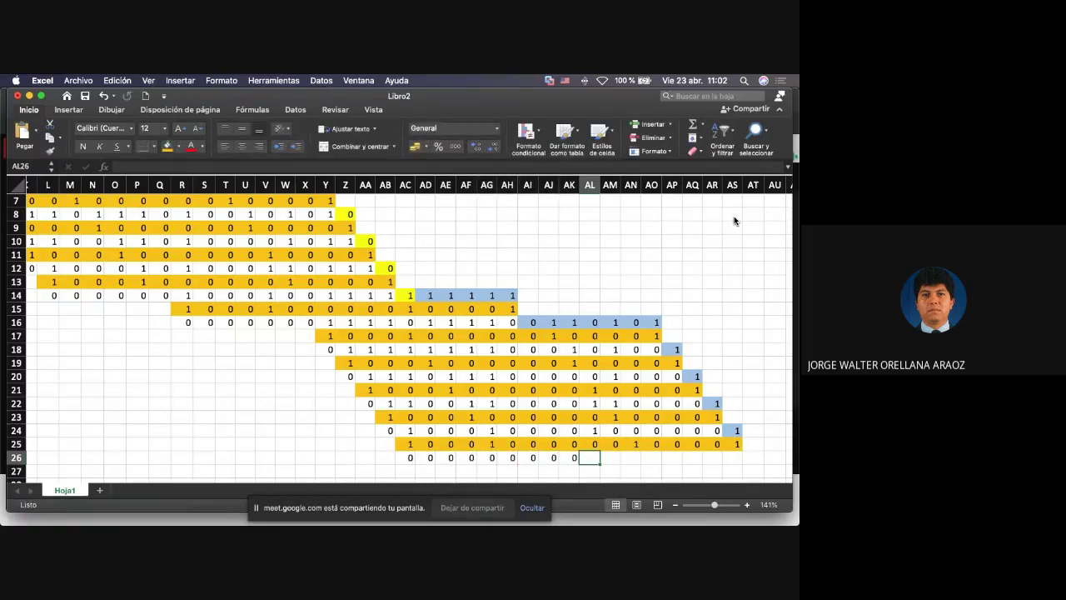
{"action": "type", "text": "1"}
{"action": "key", "text": "Right"}
{"action": "type", "text": "0"}
{"action": "key", "text": "Right"}
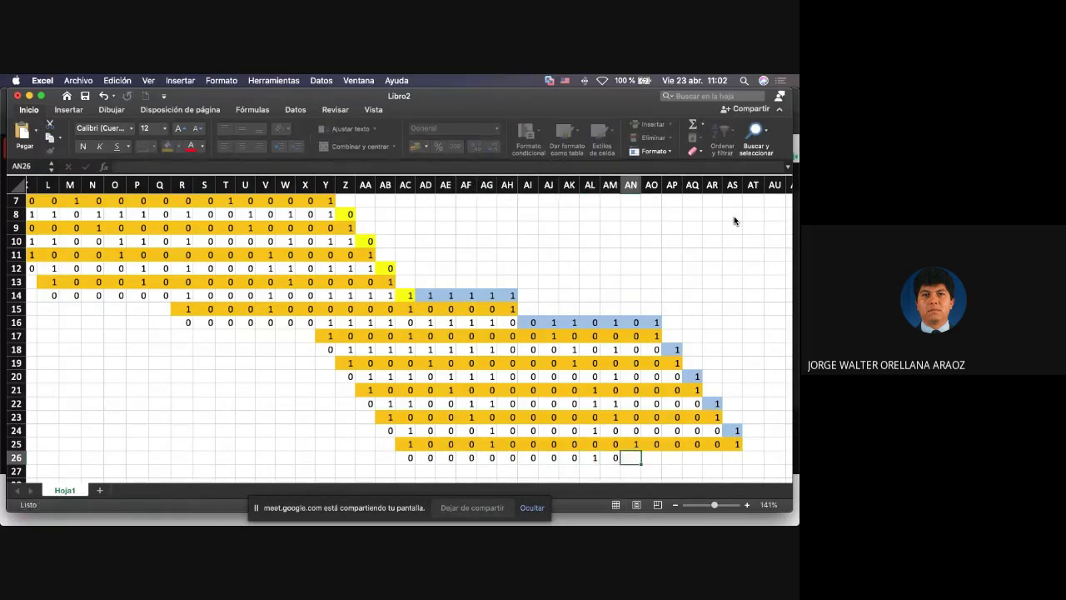
Complete the XOR of rows 24 and 25 in cells AN26:AS26 with 1, 0, 0, 0, 0, 0.
{"action": "type", "text": "1"}
{"action": "key", "text": "Right"}
{"action": "type", "text": "0"}
{"action": "key", "text": "Right"}
{"action": "type", "text": "0"}
{"action": "key", "text": "Right"}
{"action": "key", "text": "0"}
{"action": "key", "text": "Right"}
{"action": "type", "text": "0"}
{"action": "key", "text": "Right"}
{"action": "key", "text": "0"}
{"action": "key", "text": "Right"}
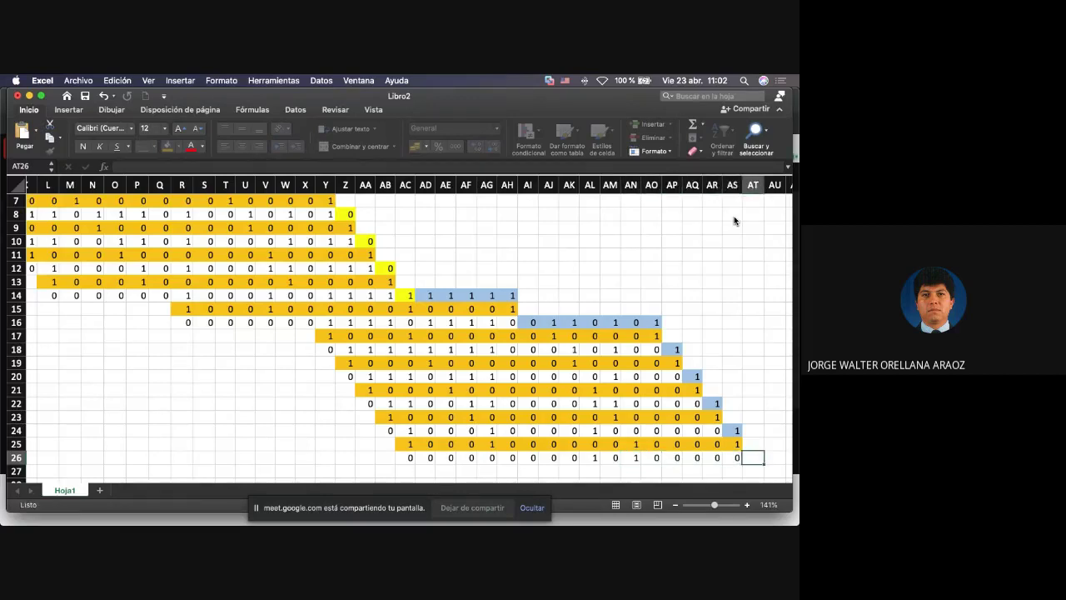
Label the division's remainder in row 26 by entering "R=" in cell AA26.
{"action": "key", "text": "Left"}
{"action": "key", "text": "Left"}
{"action": "key", "text": "Left"}
{"action": "key", "text": "Left"}
{"action": "key", "text": "Left"}
{"action": "key", "text": "Left"}
{"action": "key", "text": "Left"}
{"action": "key", "text": "Left"}
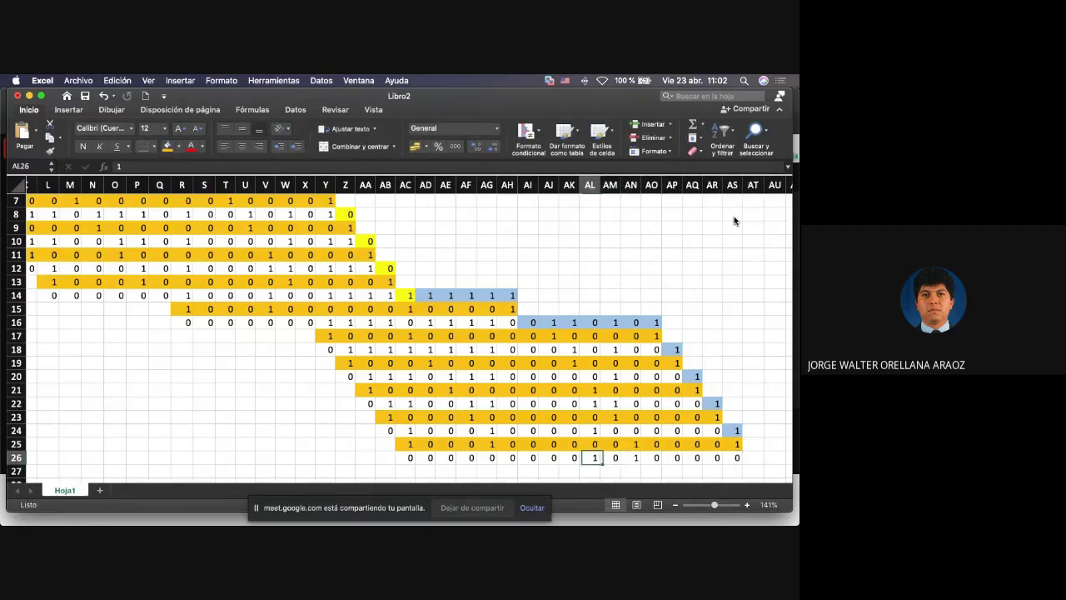
{"action": "key", "text": "Left"}
{"action": "key", "text": "Left"}
{"action": "key", "text": "Left"}
{"action": "key", "text": "Left"}
{"action": "key", "text": "Left"}
{"action": "key", "text": "Left"}
{"action": "key", "text": "Left"}
{"action": "key", "text": "Left"}
{"action": "key", "text": "Left"}
{"action": "key", "text": "Left"}
{"action": "key", "text": "Left"}
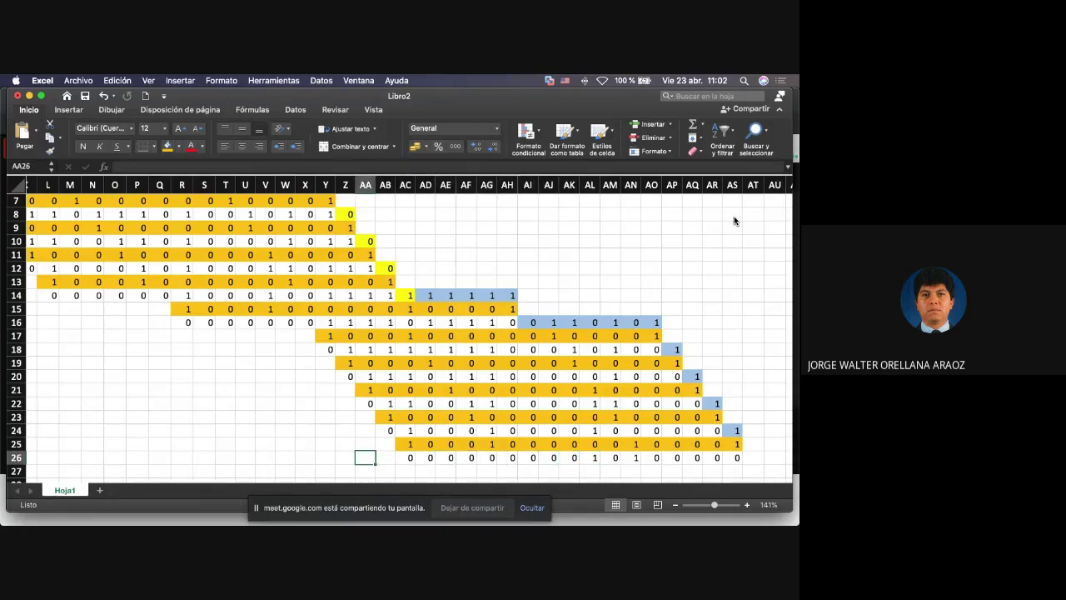
{"action": "type", "text": "R="}
{"action": "key", "text": "Return"}
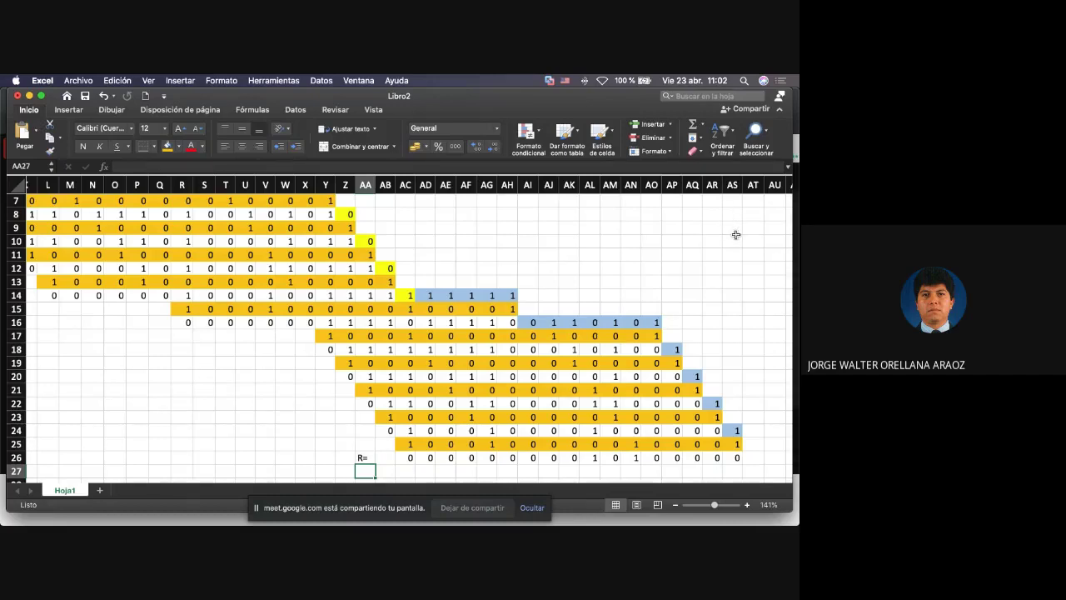
{"action": "scroll", "coordinate": [735, 235], "scroll_direction": "down", "scroll_amount": 5}
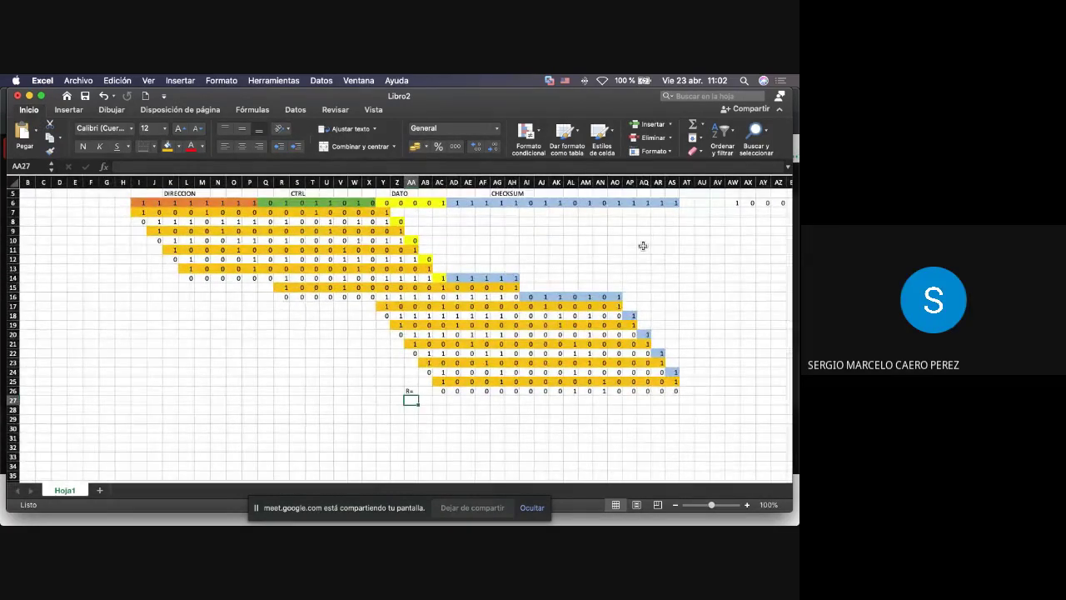
Start a new bit row beneath the division by entering 1 in cell Q30 and 0 in cell R30.
{"action": "key", "text": "XF86AudioRaiseVolume"}
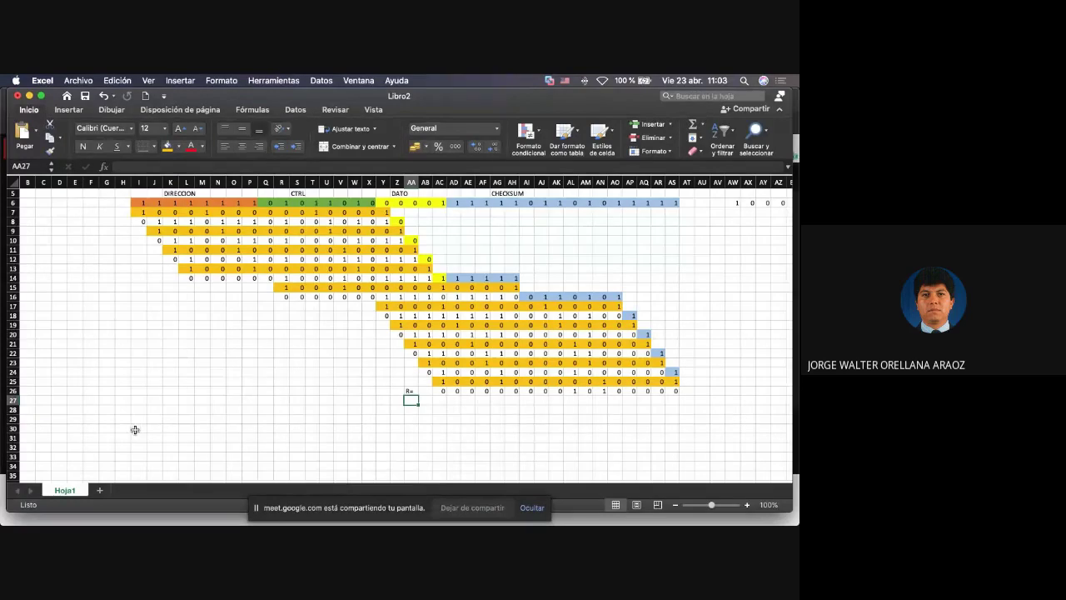
{"action": "left_click", "coordinate": [267, 428]}
{"action": "scroll", "coordinate": [439, 464], "scroll_direction": "left", "scroll_amount": 1}
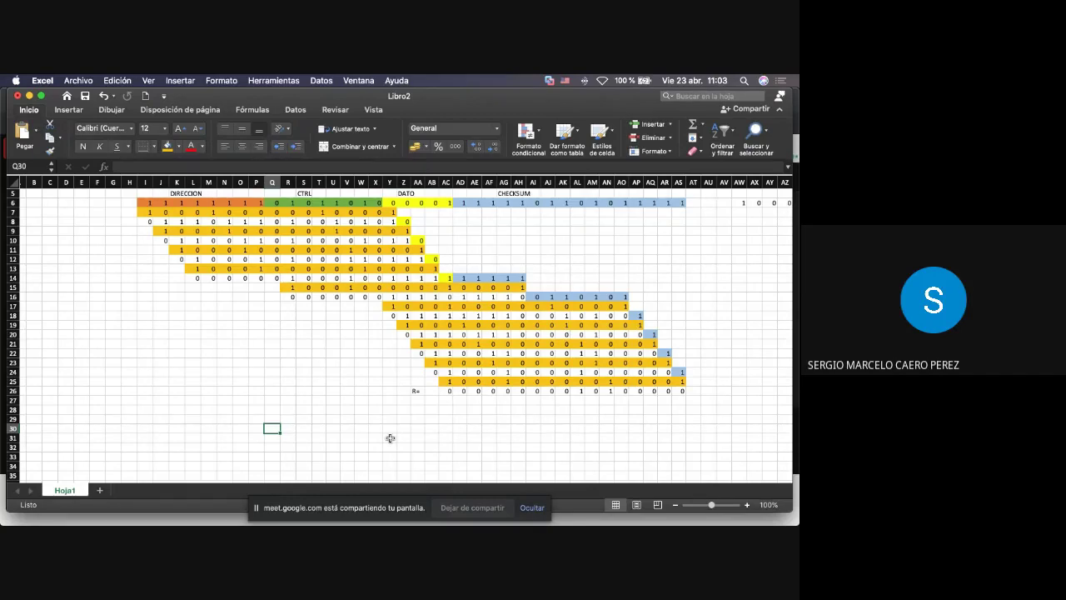
{"action": "type", "text": "10"}
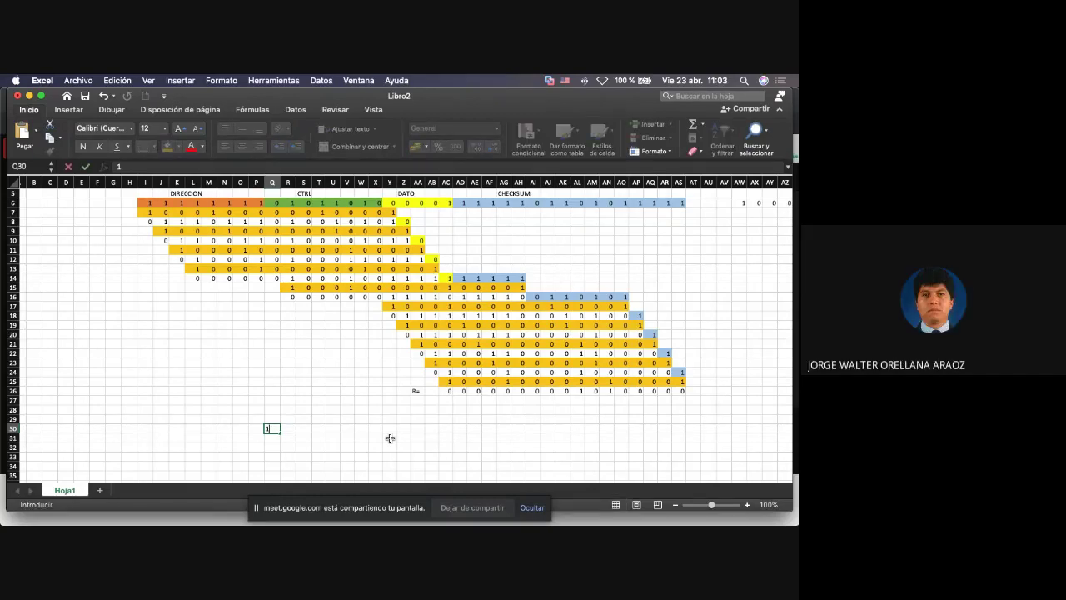
{"action": "key", "text": "Tab"}
{"action": "type", "text": "0"}
{"action": "key", "text": "Tab"}
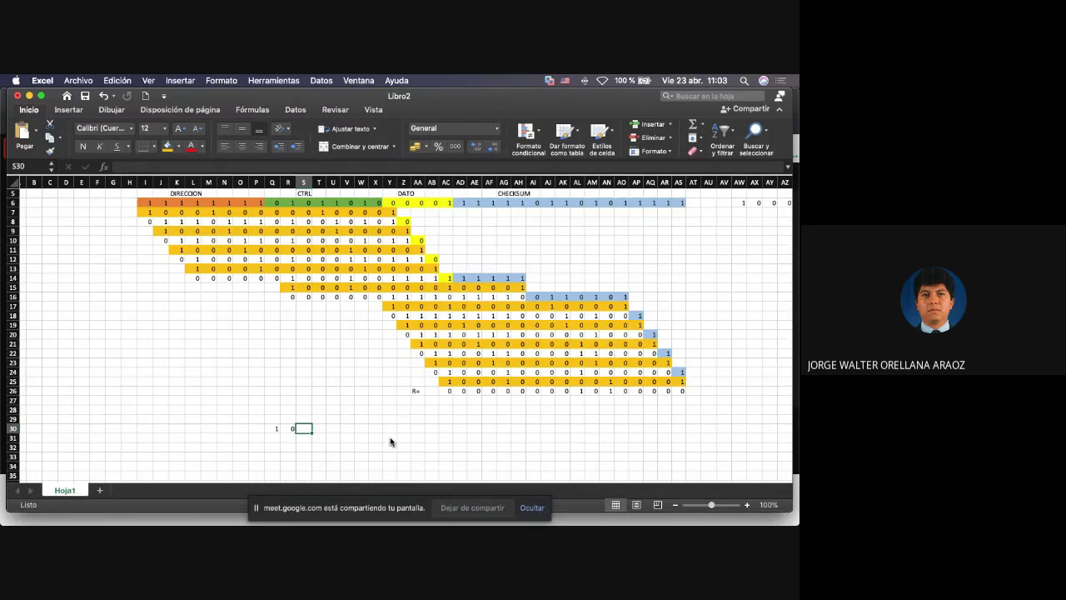
Switch to the Google Meet window to check the call, and return to the Excel workbook.
{"action": "key", "text": "ctrl+Up"}
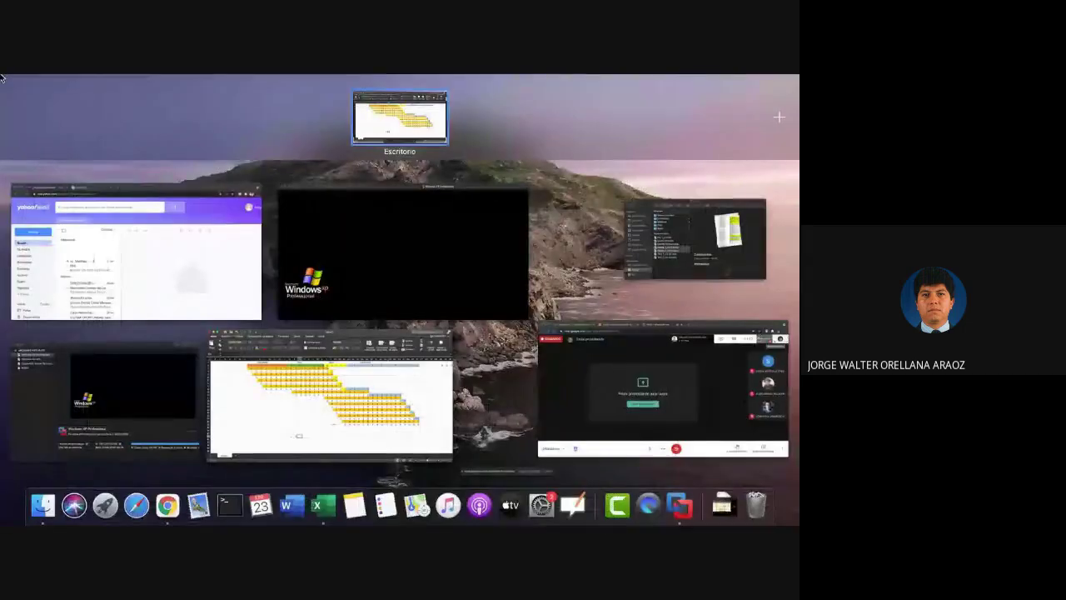
{"action": "left_click", "coordinate": [610, 373]}
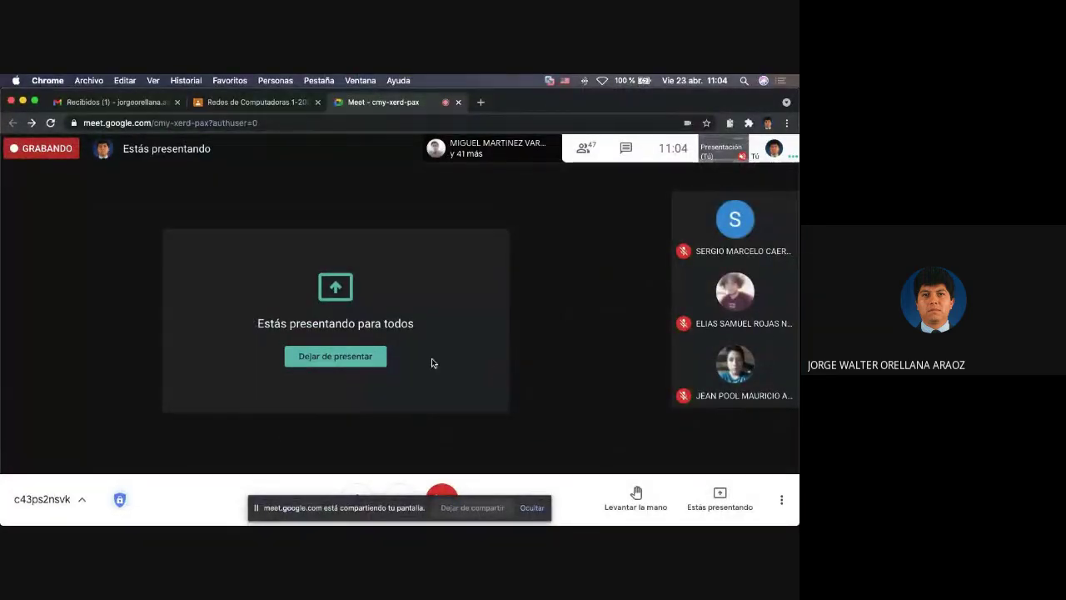
{"action": "key", "text": "ctrl+Up"}
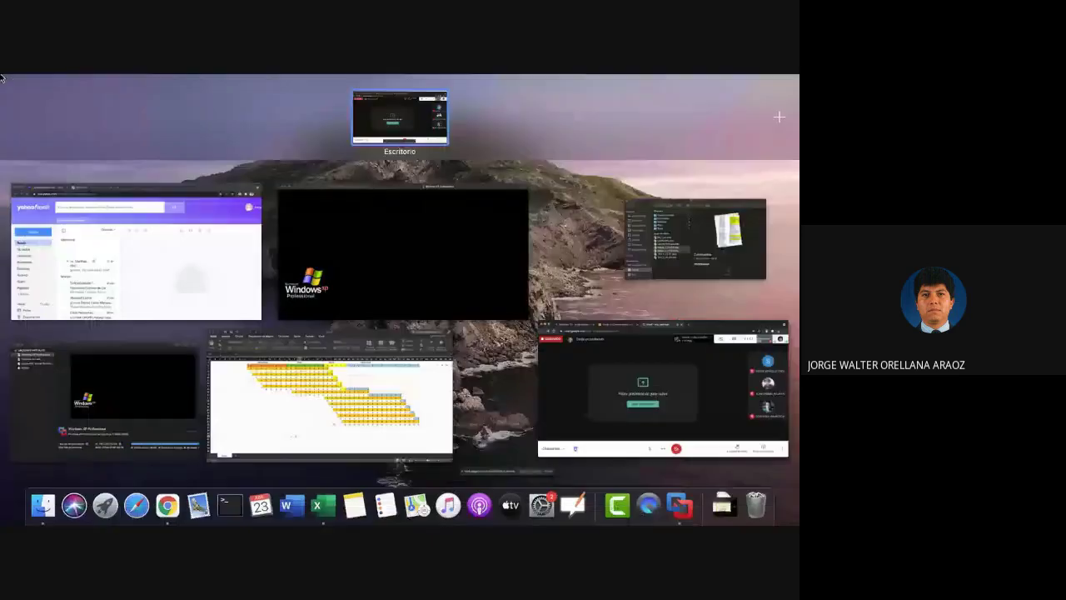
{"action": "left_click", "coordinate": [329, 377]}
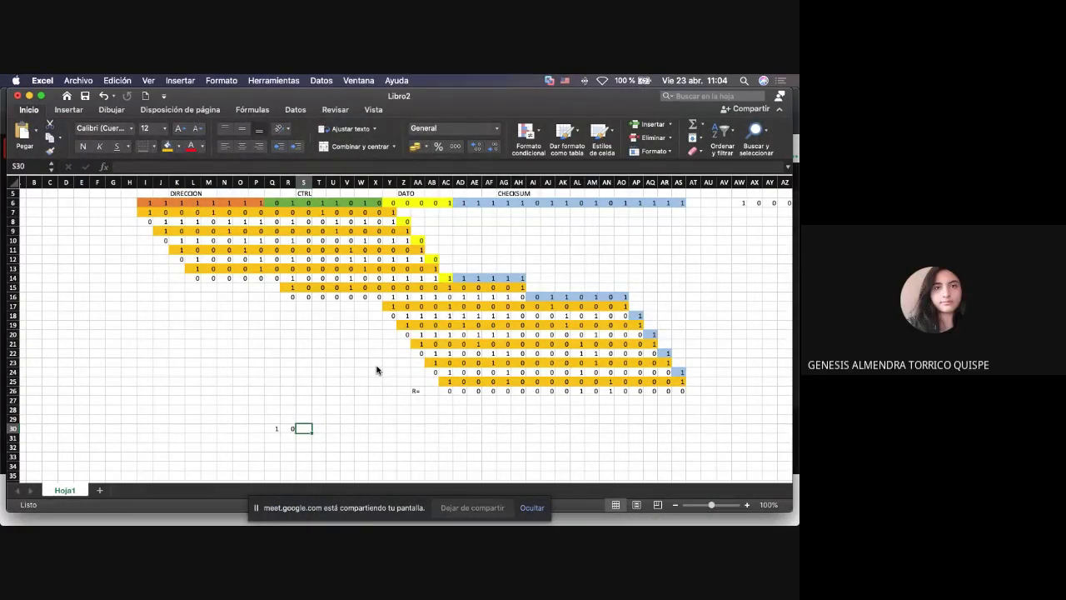
Continue the bit row in row 30 with 0 in cell S30 and 1 in cell T30.
{"action": "type", "text": "1"}
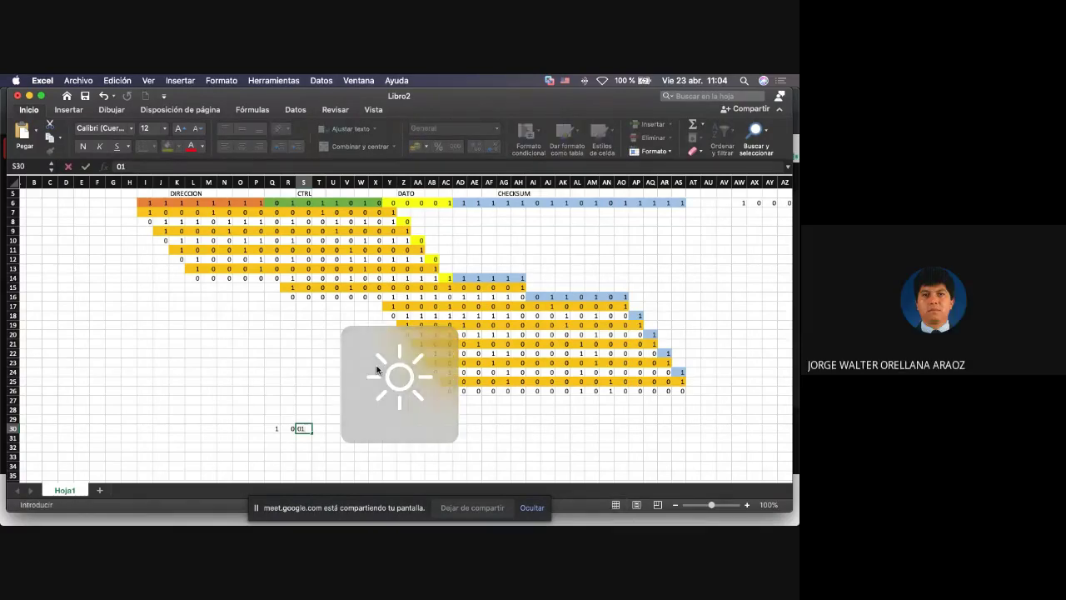
{"action": "key", "text": "Tab"}
{"action": "key", "text": "Left"}
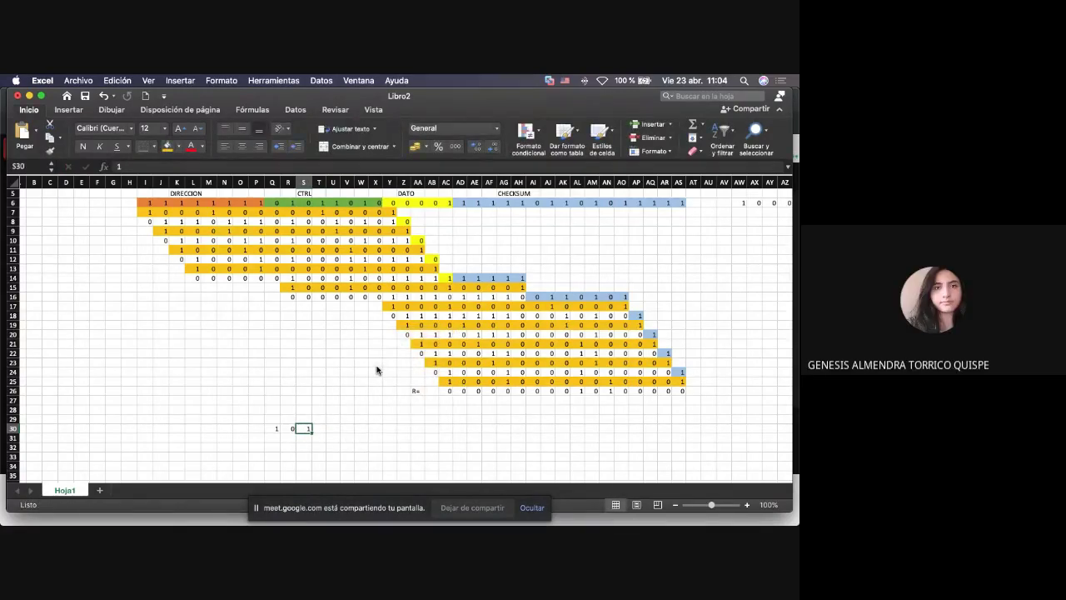
{"action": "type", "text": "0"}
{"action": "key", "text": "Tab"}
{"action": "type", "text": "1"}
Label the new bit row REJ in cell S29.
{"action": "key", "text": "Up"}
{"action": "key", "text": "Left"}
{"action": "type", "text": "RE"}
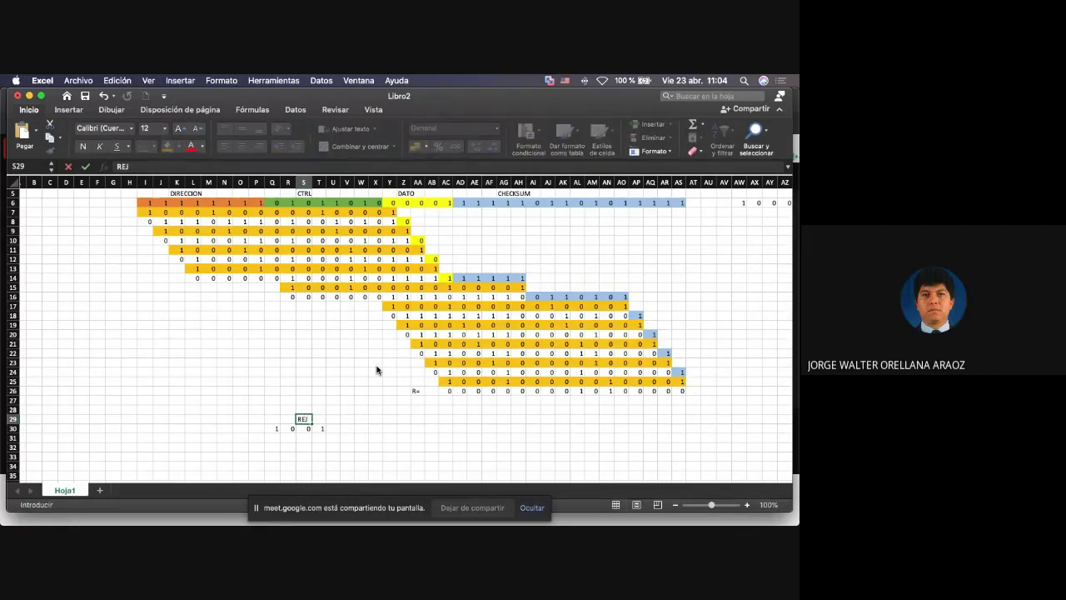
{"action": "key", "text": "Tab"}
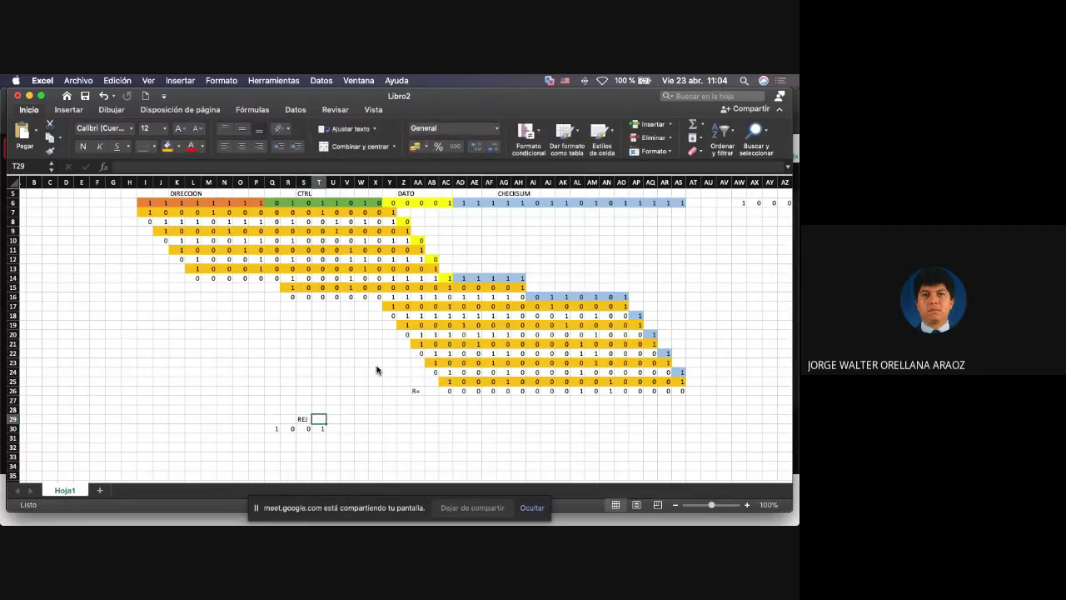
Enter 1 in cell U30 and select the next three empty cells, V30:X30.
{"action": "key", "text": "Down"}
{"action": "key", "text": "Right"}
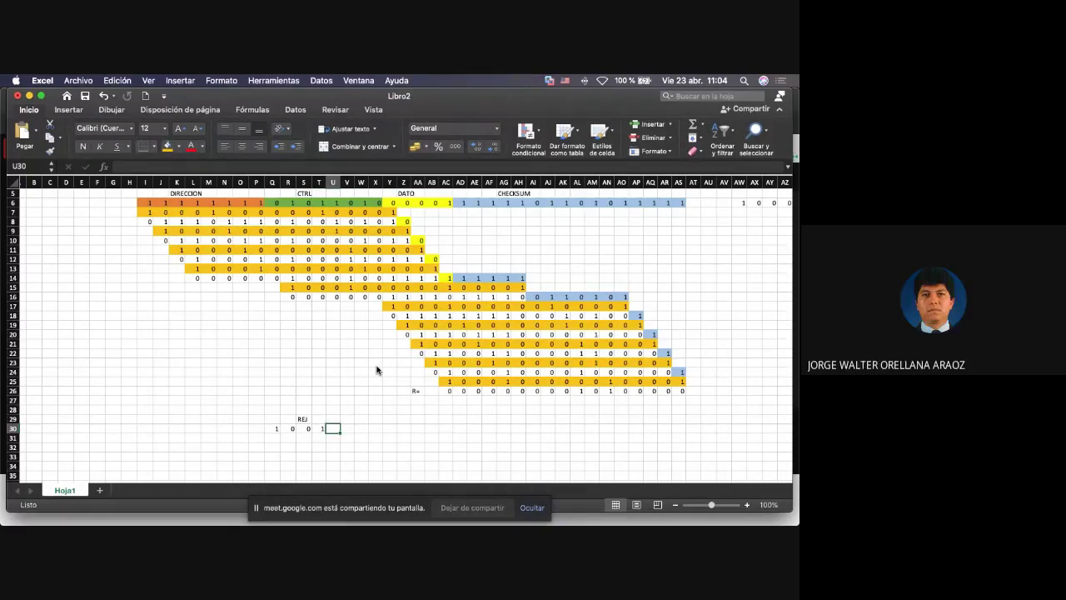
{"action": "type", "text": "1"}
{"action": "key", "text": "Tab"}
{"action": "key", "text": "shift+Right"}
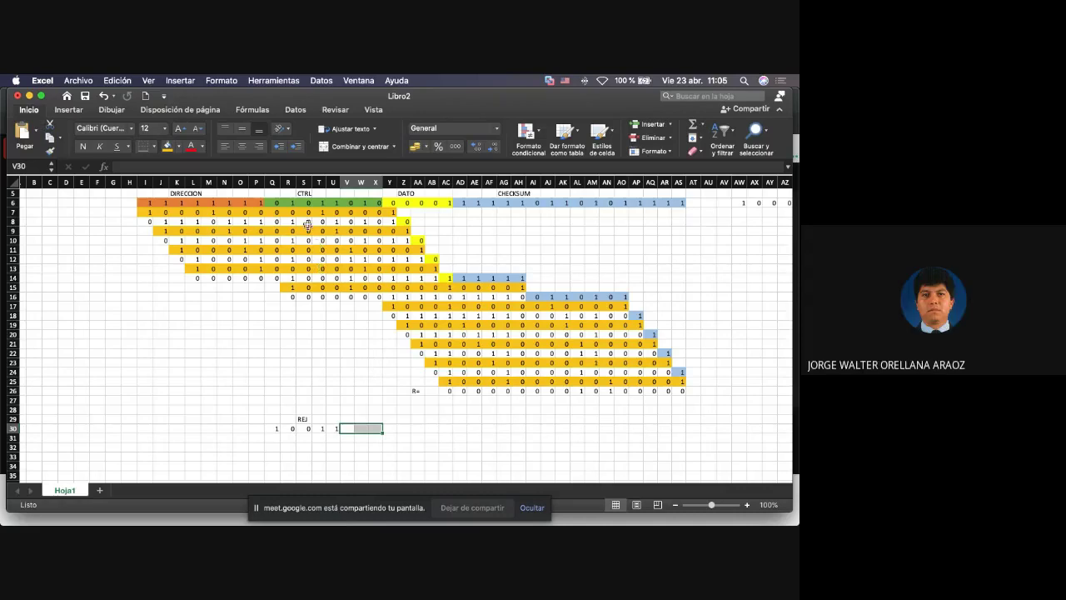
Examine the green CTRL bits Q6:X6 up close, singling out the three bits in R6:T6.
{"action": "left_click_drag", "start_coordinate": [281, 202], "coordinate": [376, 203]}
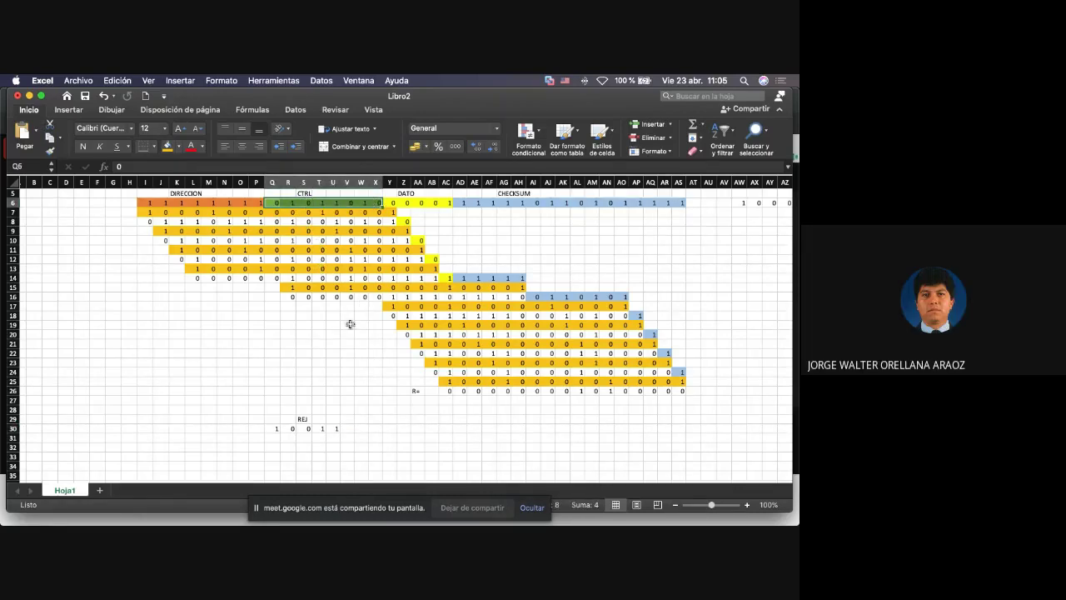
{"action": "scroll", "coordinate": [351, 324], "scroll_direction": "up", "scroll_amount": 5}
{"action": "scroll", "coordinate": [350, 324], "scroll_direction": "up", "scroll_amount": 6}
{"action": "scroll", "coordinate": [334, 323], "scroll_direction": "left", "scroll_amount": 1}
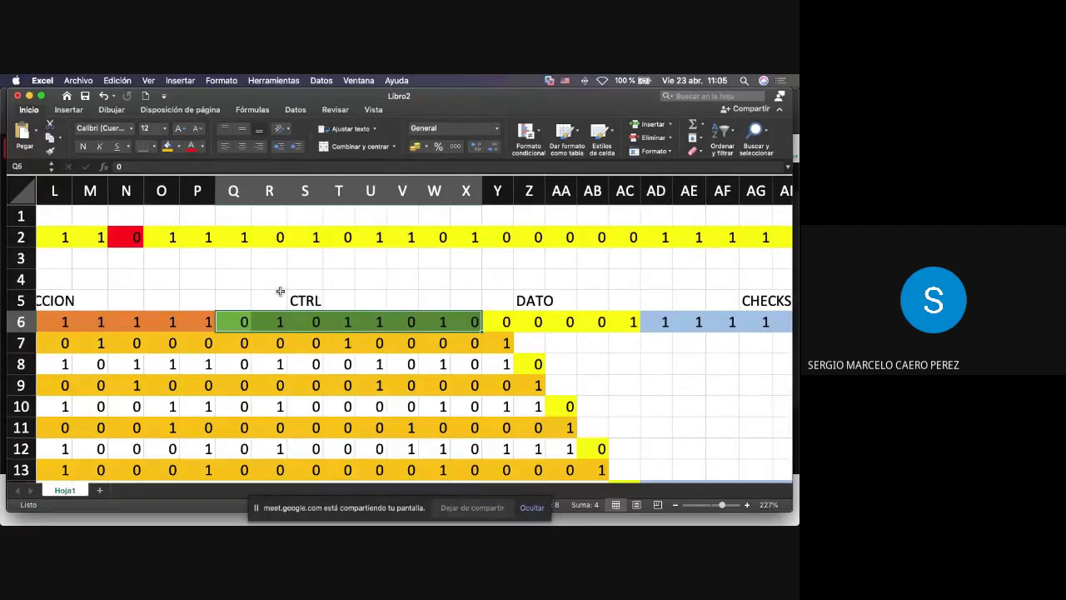
{"action": "left_click", "coordinate": [274, 319]}
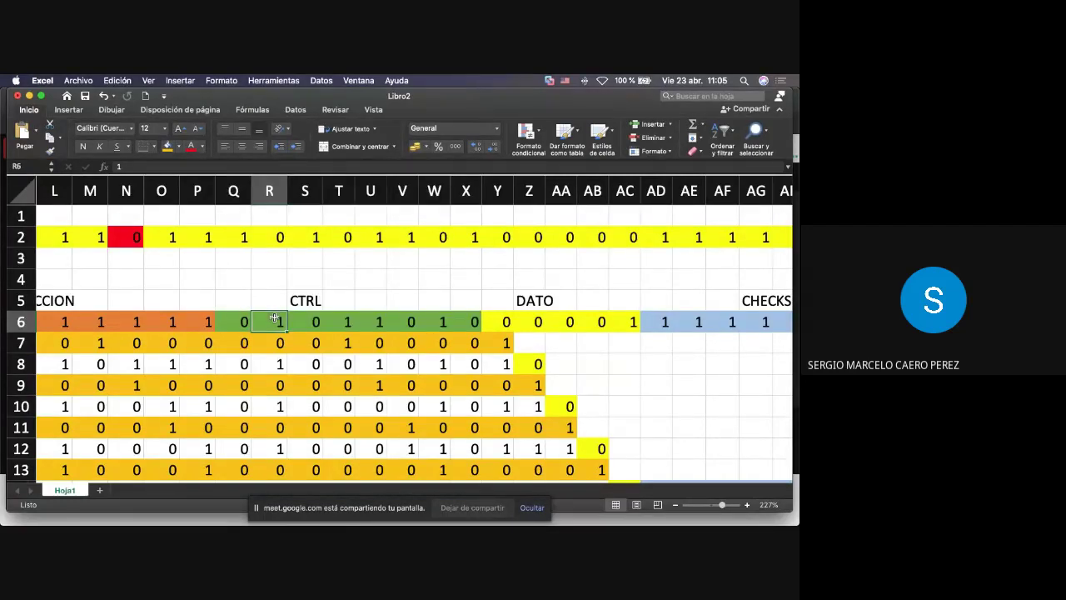
{"action": "left_click_drag", "start_coordinate": [274, 319], "coordinate": [333, 322]}
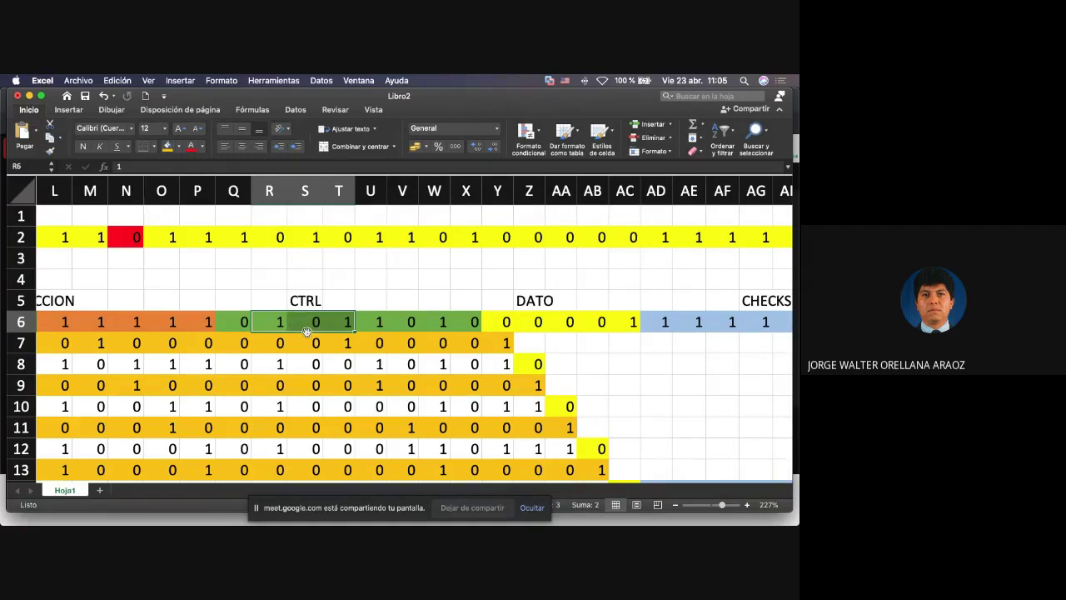
Complete the REJ row with 1 in cell V30, 0 in W30 and 1 in X30.
{"action": "scroll", "coordinate": [307, 331], "scroll_direction": "down", "scroll_amount": 10}
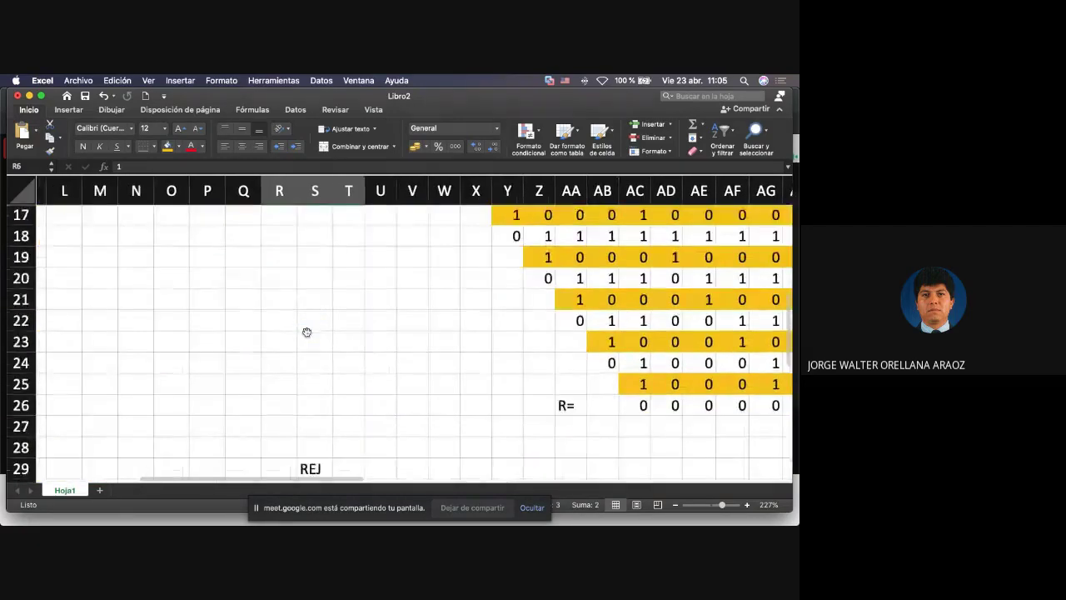
{"action": "left_click", "coordinate": [406, 417]}
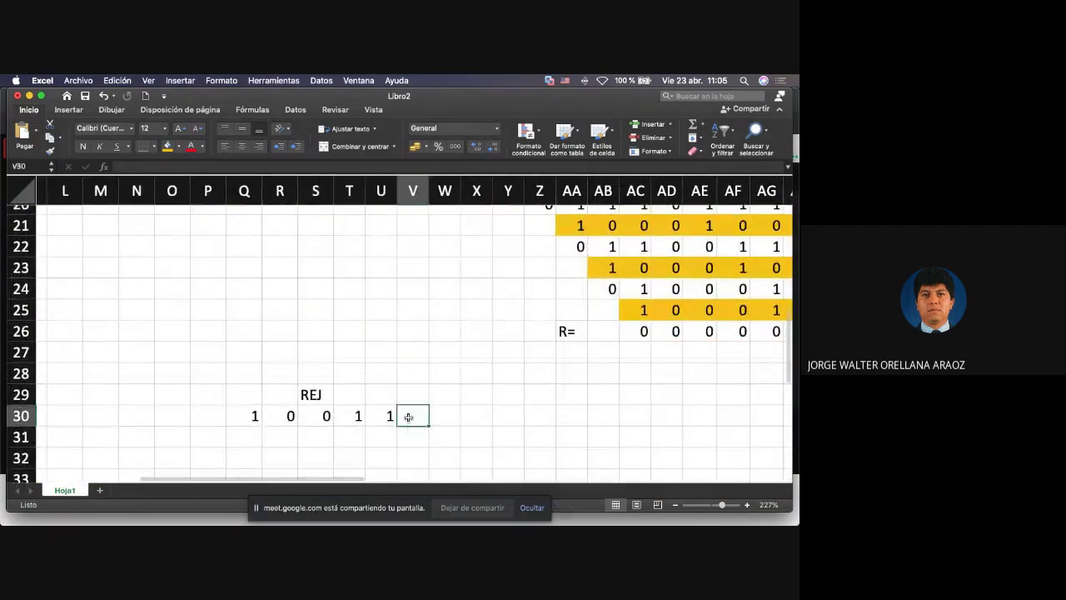
{"action": "key", "text": "super+v"}
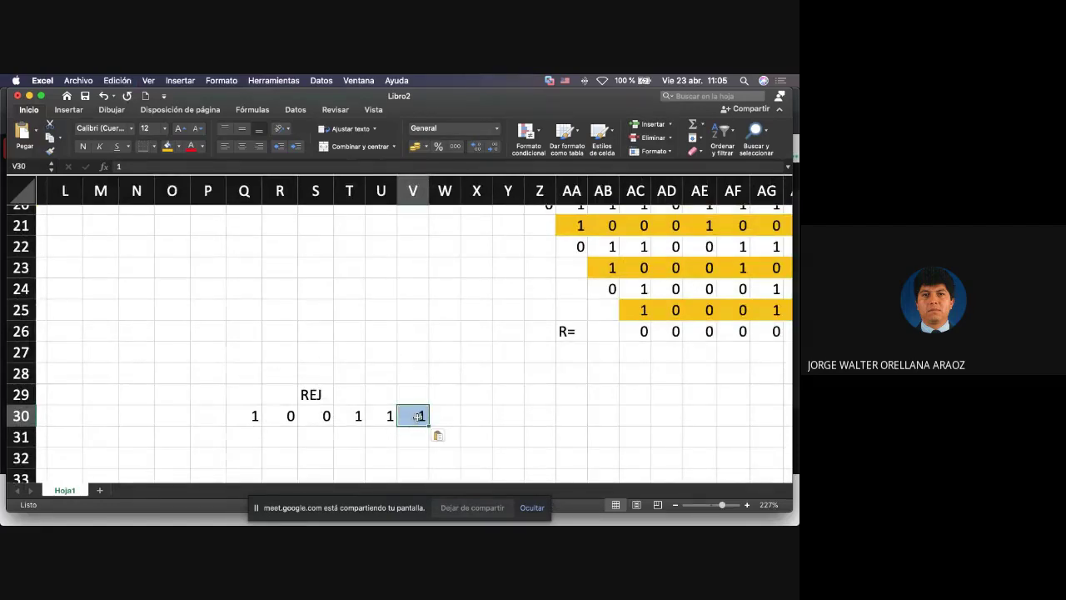
{"action": "key", "text": "Right"}
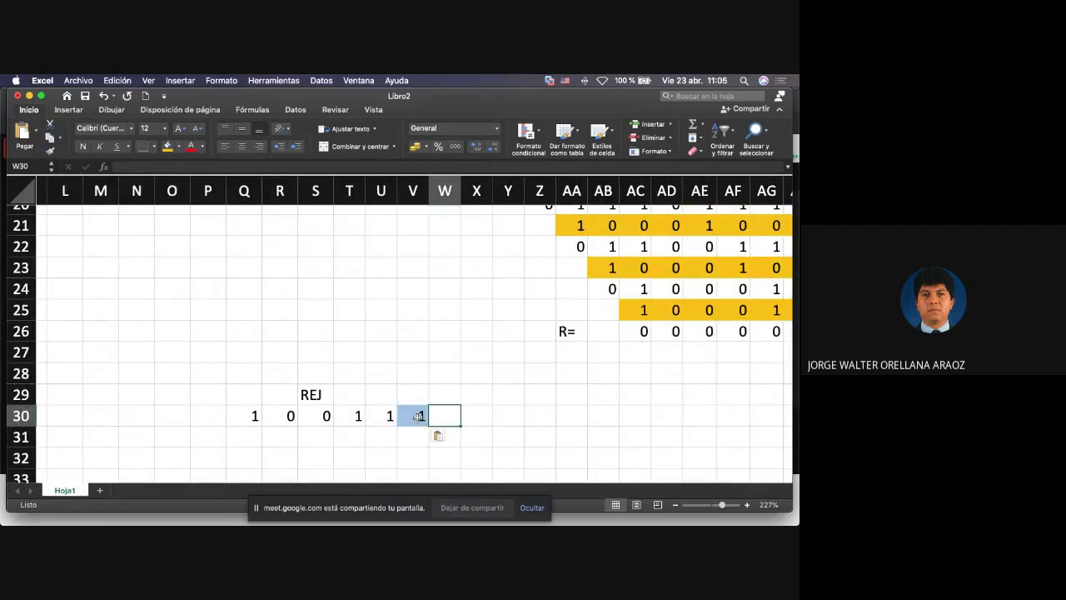
{"action": "type", "text": "0"}
{"action": "key", "text": "Right"}
{"action": "type", "text": "1"}
Fill the eight REJ bits in Q30:X30 with green.
{"action": "key", "text": "Left"}
{"action": "key", "text": "Left"}
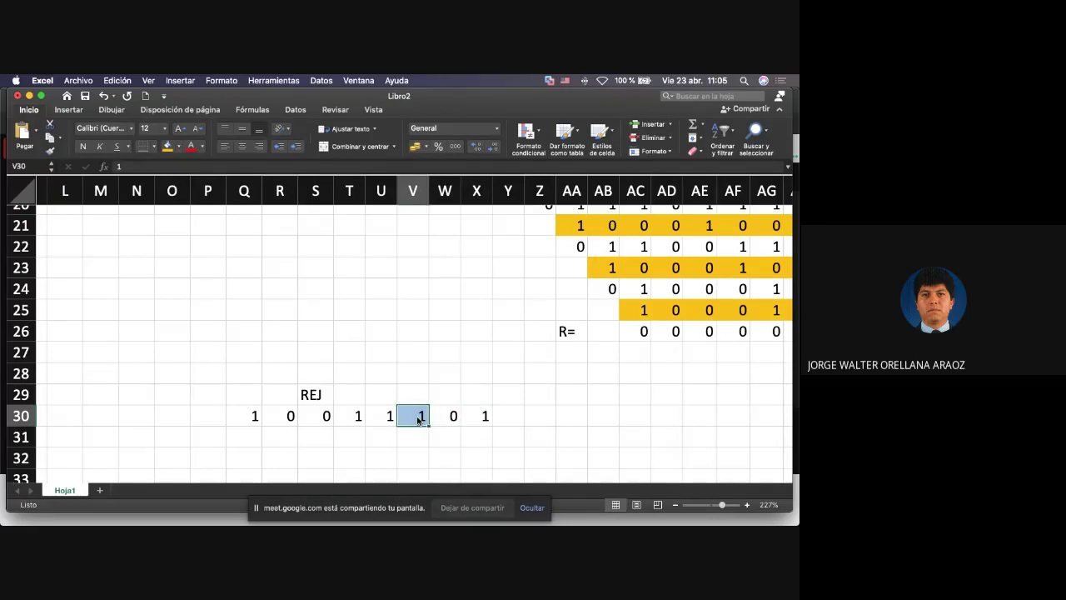
{"action": "key", "text": "Right"}
{"action": "key", "text": "Right"}
{"action": "key", "text": "Left"}
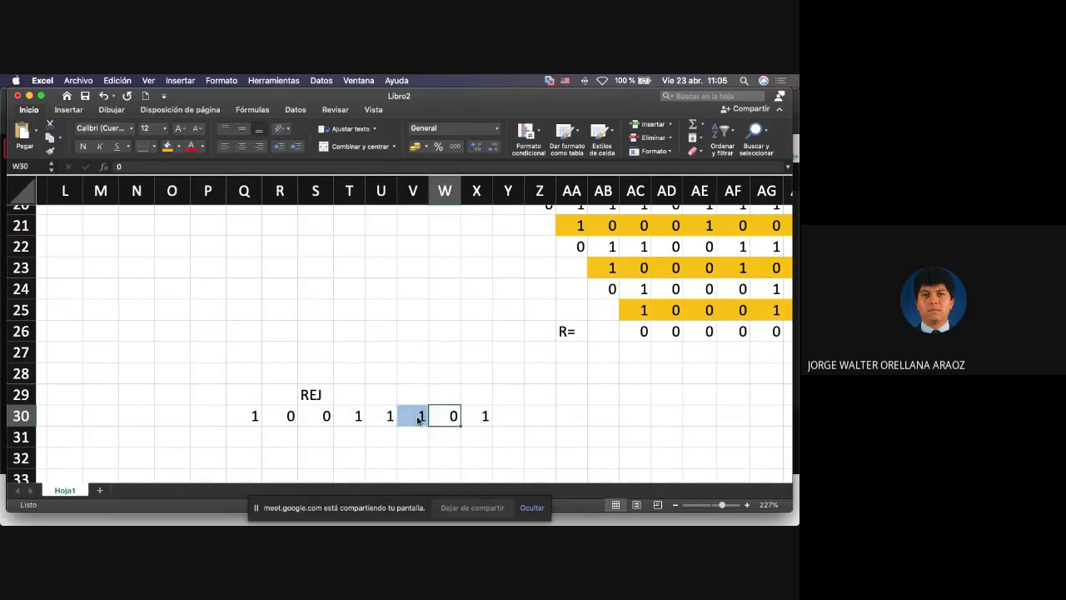
{"action": "key", "text": "Right"}
{"action": "key", "text": "shift+Left"}
{"action": "key", "text": "shift+Left"}
{"action": "key", "text": "shift+Left"}
{"action": "key", "text": "shift+Left"}
{"action": "key", "text": "shift+Left"}
{"action": "key", "text": "shift+Left"}
{"action": "key", "text": "shift+Left"}
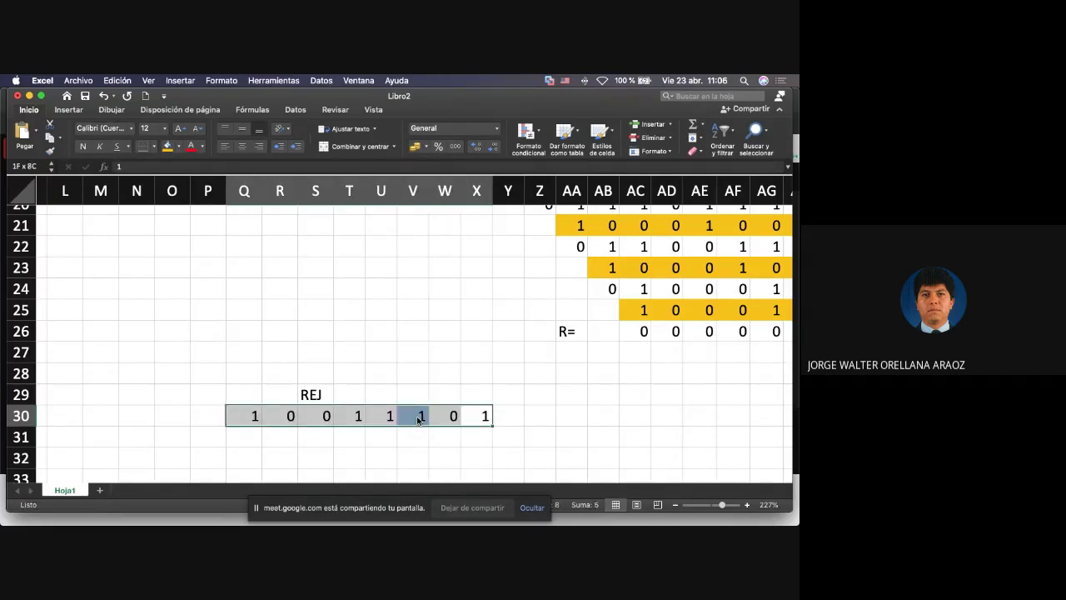
{"action": "left_click", "coordinate": [178, 147]}
{"action": "left_click", "coordinate": [264, 200]}
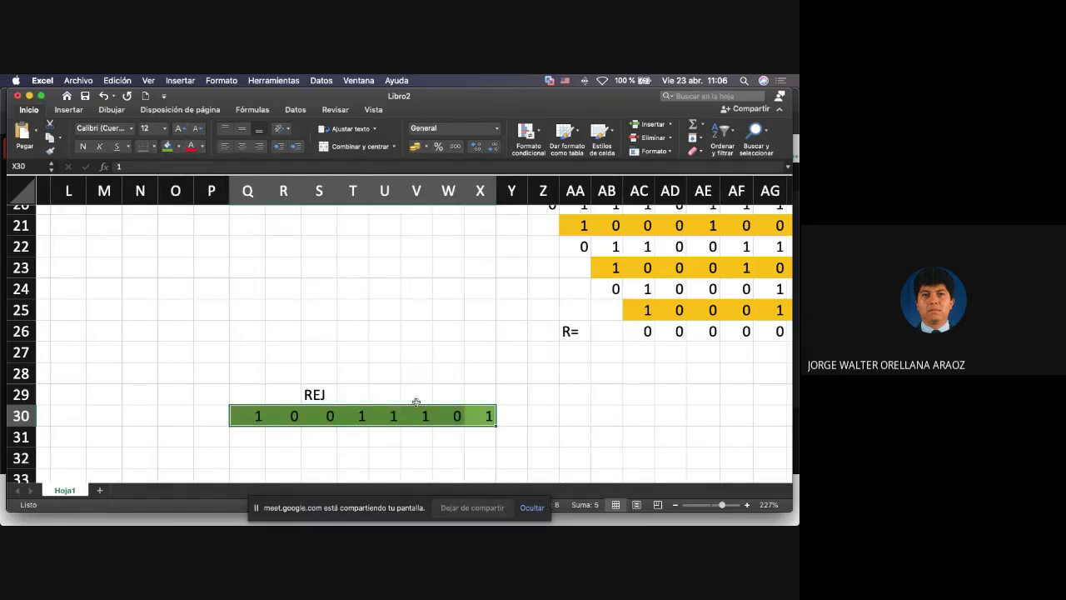
Copy the DIRECCION label with its orange bits from I5:P6 to I29, in front of the REJ field.
{"action": "scroll", "coordinate": [415, 402], "scroll_direction": "down", "scroll_amount": 5}
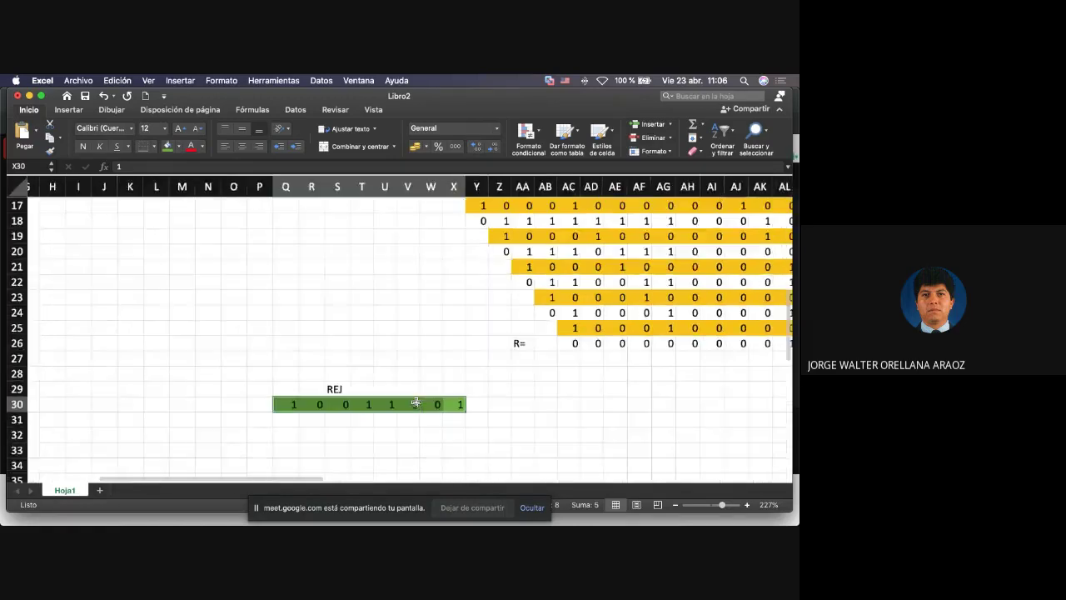
{"action": "scroll", "coordinate": [415, 402], "scroll_direction": "down", "scroll_amount": 8}
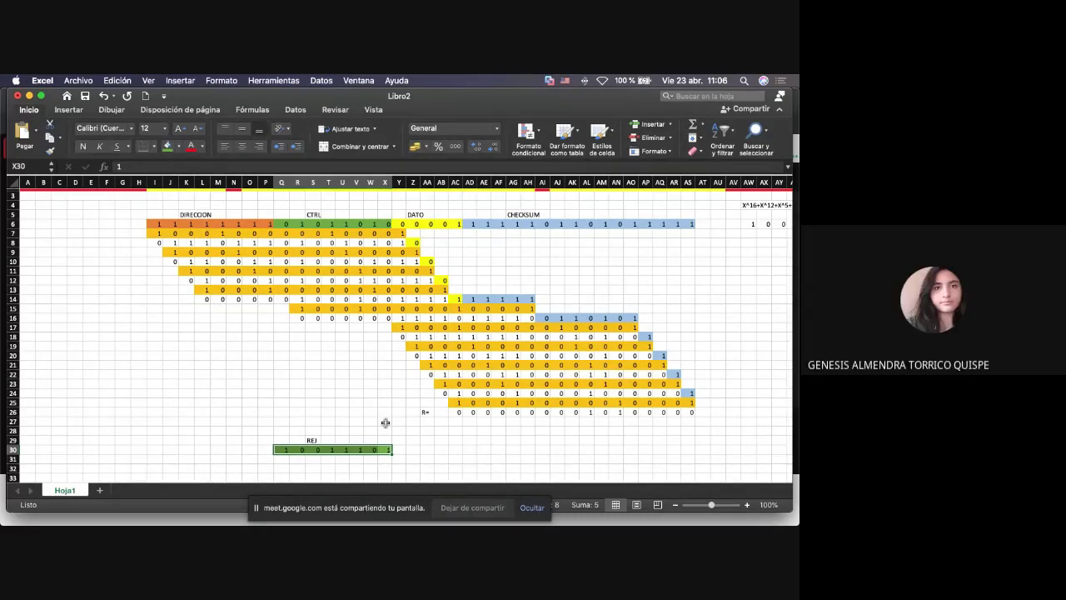
{"action": "scroll", "coordinate": [385, 422], "scroll_direction": "up", "scroll_amount": 1}
{"action": "scroll", "coordinate": [386, 422], "scroll_direction": "down", "scroll_amount": 3}
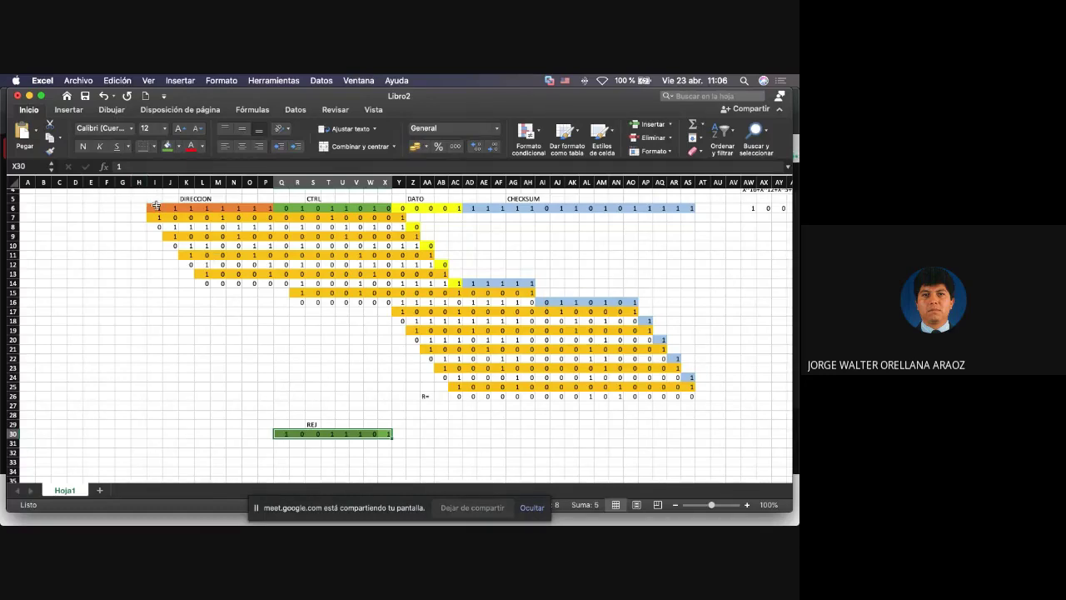
{"action": "left_click_drag", "start_coordinate": [156, 205], "coordinate": [272, 207]}
{"action": "key", "text": "super+c"}
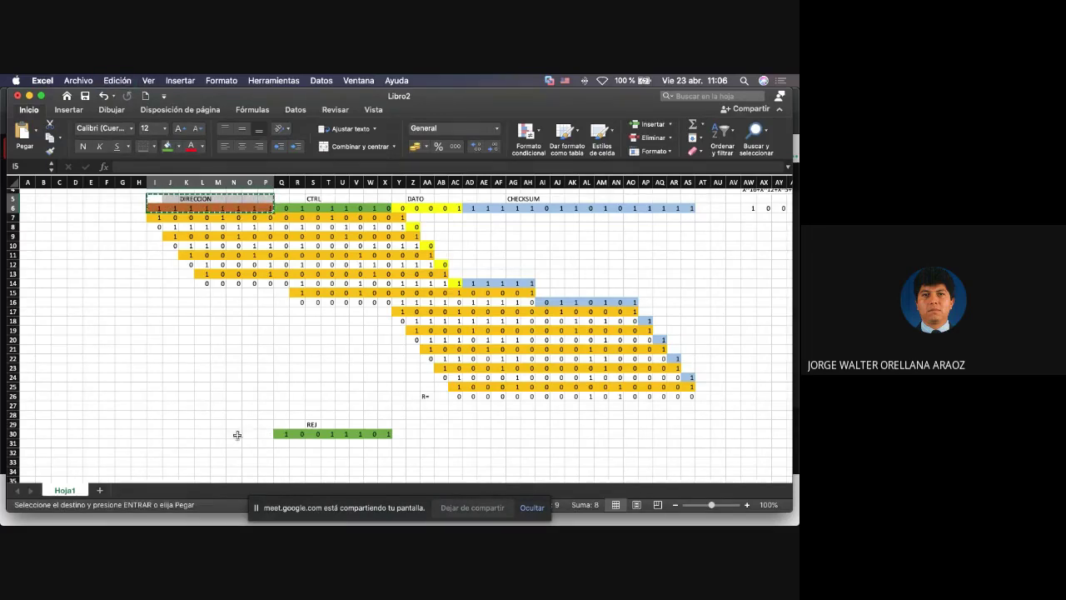
{"action": "left_click", "coordinate": [155, 425]}
{"action": "key", "text": "super+v"}
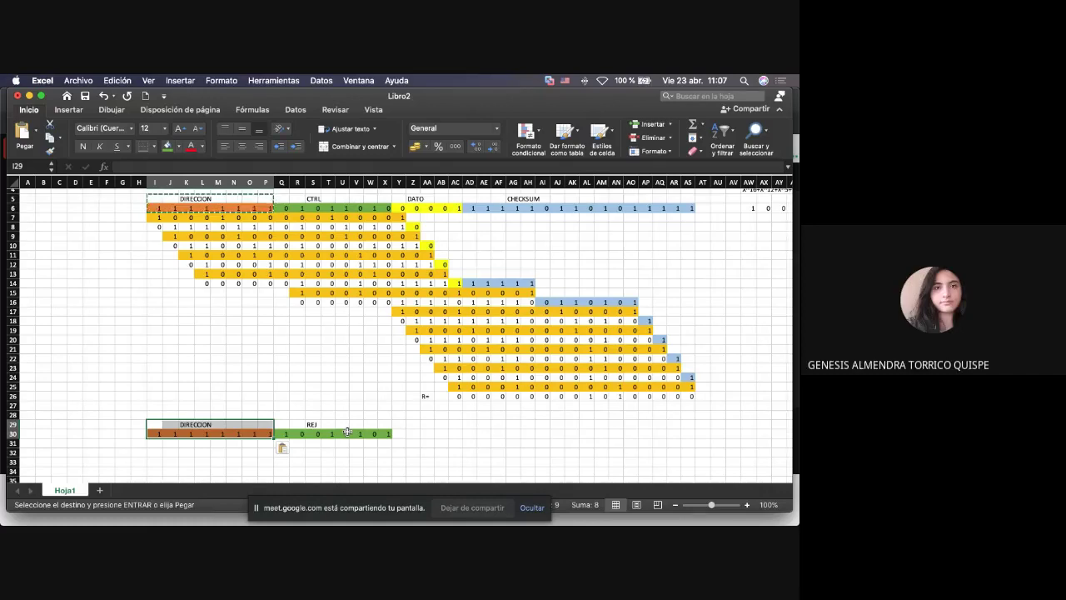
Add the label CHECKSUM in capitals in cell AA29, following the REJ field.
{"action": "left_click", "coordinate": [430, 423]}
{"action": "type", "text": "c"}
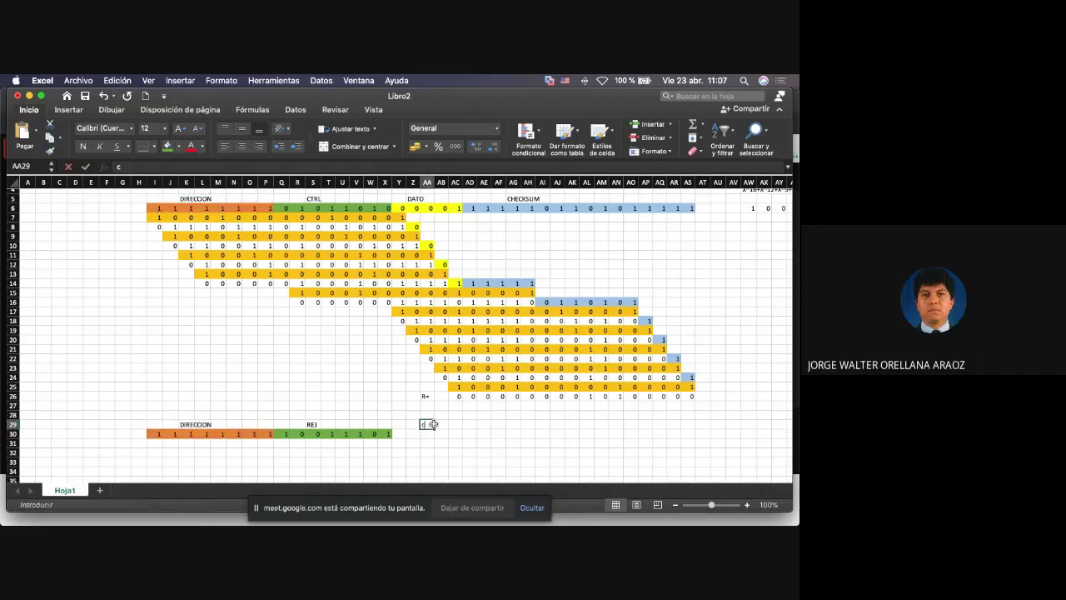
{"action": "type", "text": "hecksum"}
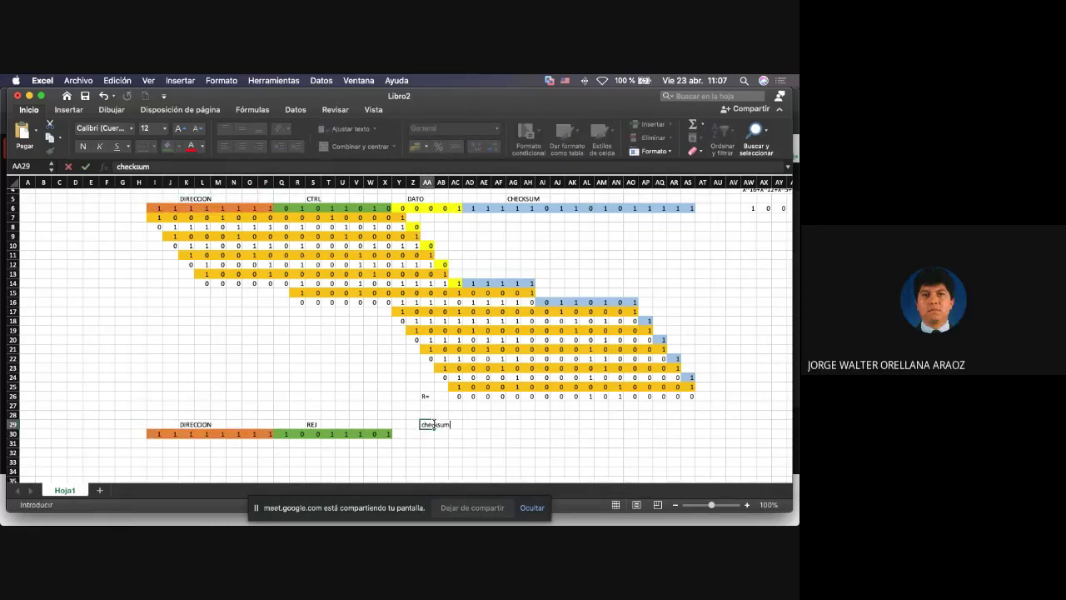
{"action": "key", "text": "BackSpace"}
{"action": "key", "text": "BackSpace"}
{"action": "key", "text": "BackSpace"}
{"action": "key", "text": "BackSpace"}
{"action": "key", "text": "BackSpace"}
{"action": "key", "text": "BackSpace"}
{"action": "key", "text": "BackSpace"}
{"action": "type", "text": "HECKSUM"}
{"action": "key", "text": "Return"}
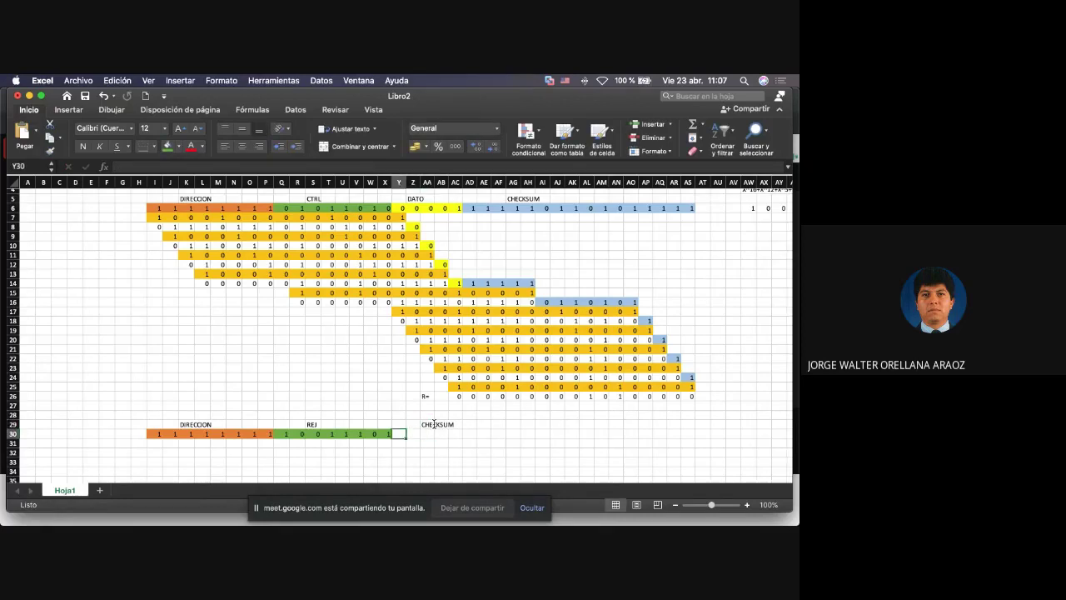
Count off the cells for the new checksum from Y30, comparing them with the checksum AD6:AS6 and the frame bits I30:X30.
{"action": "key", "text": "shift+Right"}
{"action": "key", "text": "shift+Right"}
{"action": "key", "text": "shift+Right"}
{"action": "key", "text": "shift+Right"}
{"action": "key", "text": "shift+Right"}
{"action": "key", "text": "shift+Right"}
{"action": "key", "text": "shift+Right"}
{"action": "key", "text": "shift+Right"}
{"action": "key", "text": "shift+Right"}
{"action": "key", "text": "shift+Right"}
{"action": "key", "text": "shift+Right"}
{"action": "key", "text": "shift+Right"}
{"action": "key", "text": "shift+Right"}
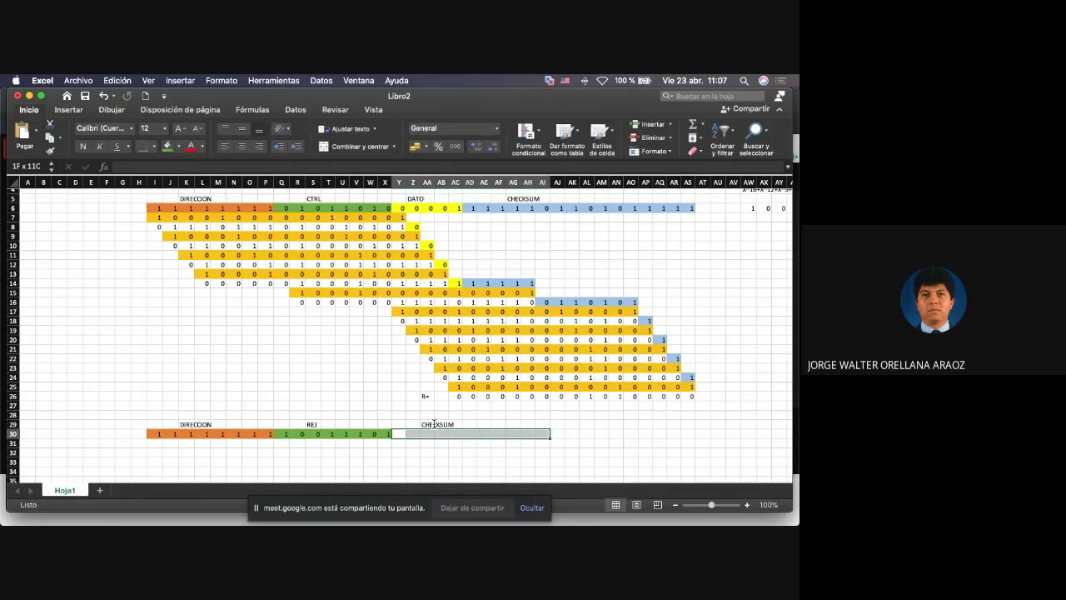
{"action": "key", "text": "shift+Right"}
{"action": "key", "text": "shift+Right"}
{"action": "key", "text": "shift+Right"}
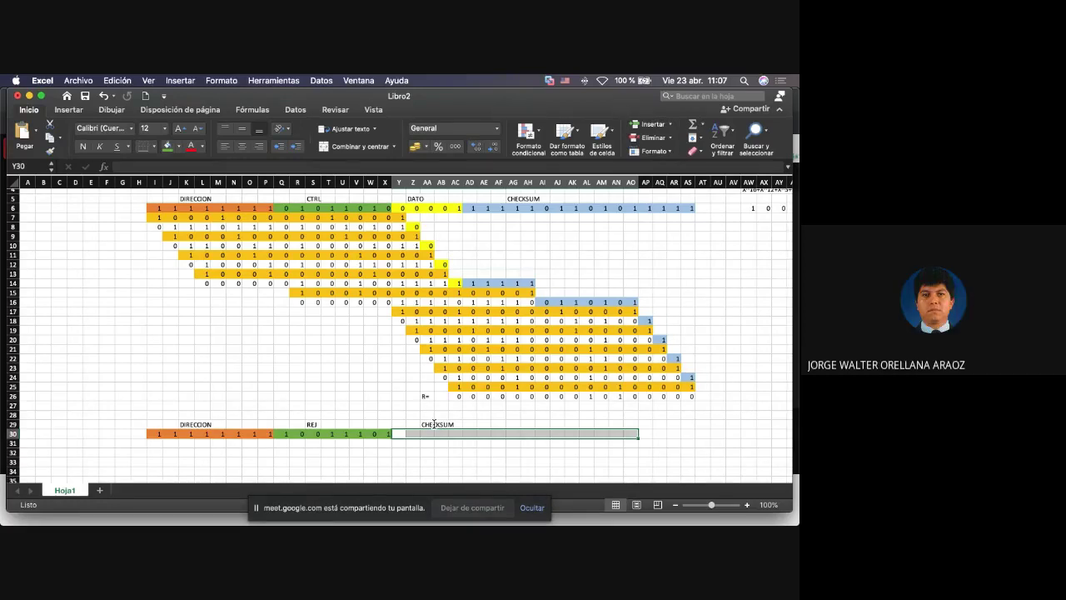
{"action": "left_click_drag", "start_coordinate": [473, 207], "coordinate": [692, 208]}
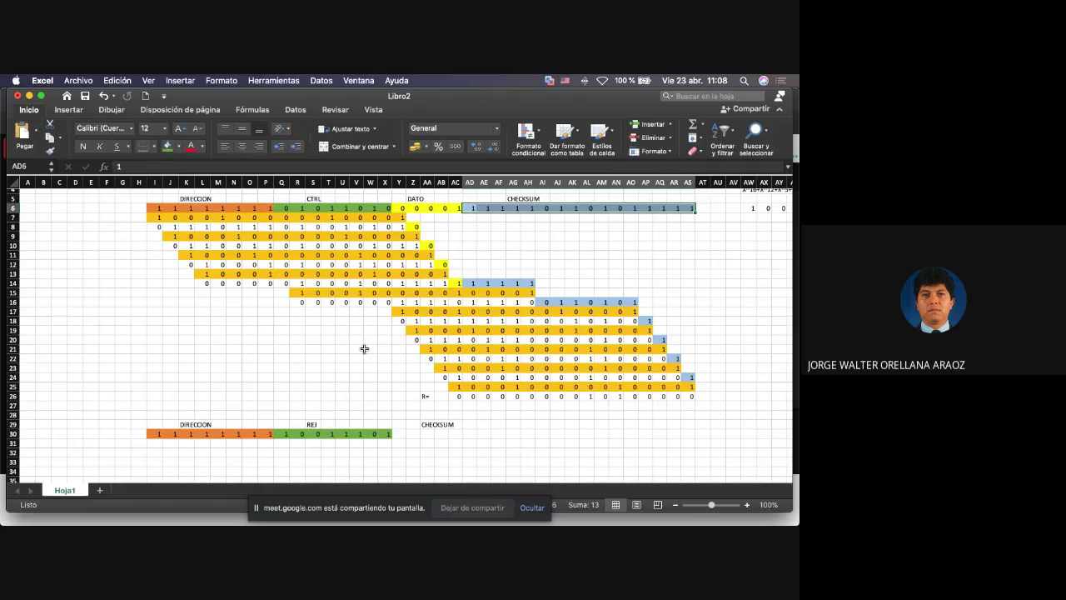
{"action": "left_click_drag", "start_coordinate": [150, 433], "coordinate": [386, 434]}
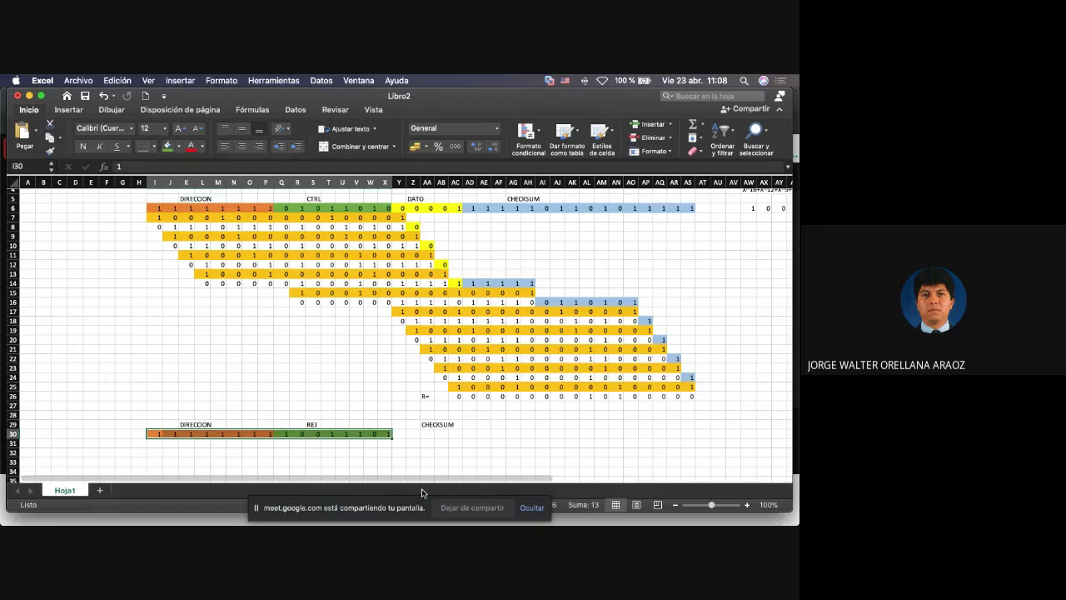
Enter 0 in cells Y30 and Z30 as the first two checksum bits after the REJ field.
{"action": "left_click", "coordinate": [399, 433]}
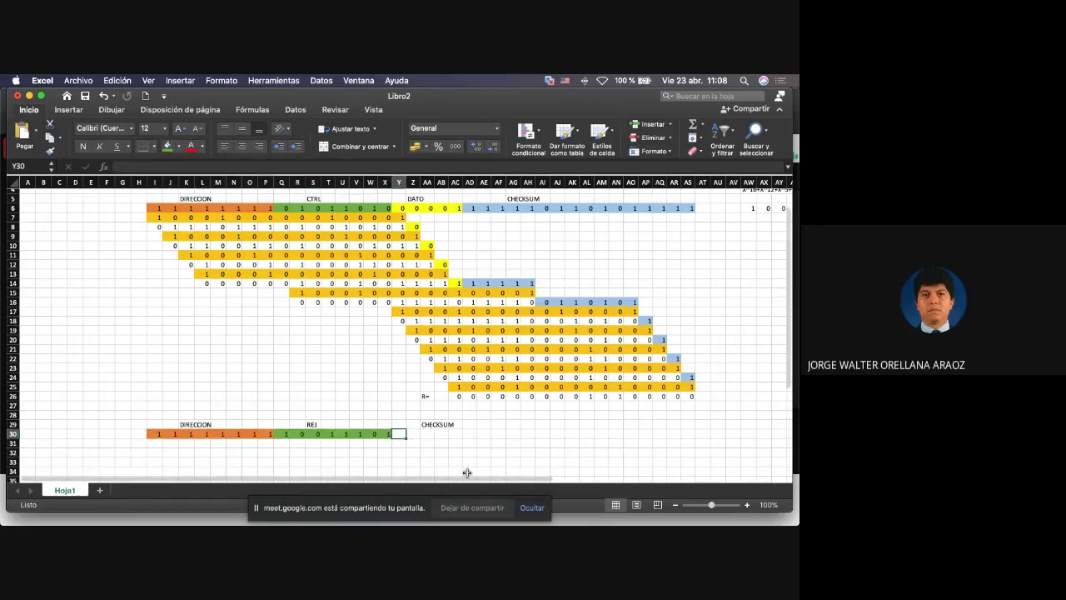
{"action": "type", "text": "0"}
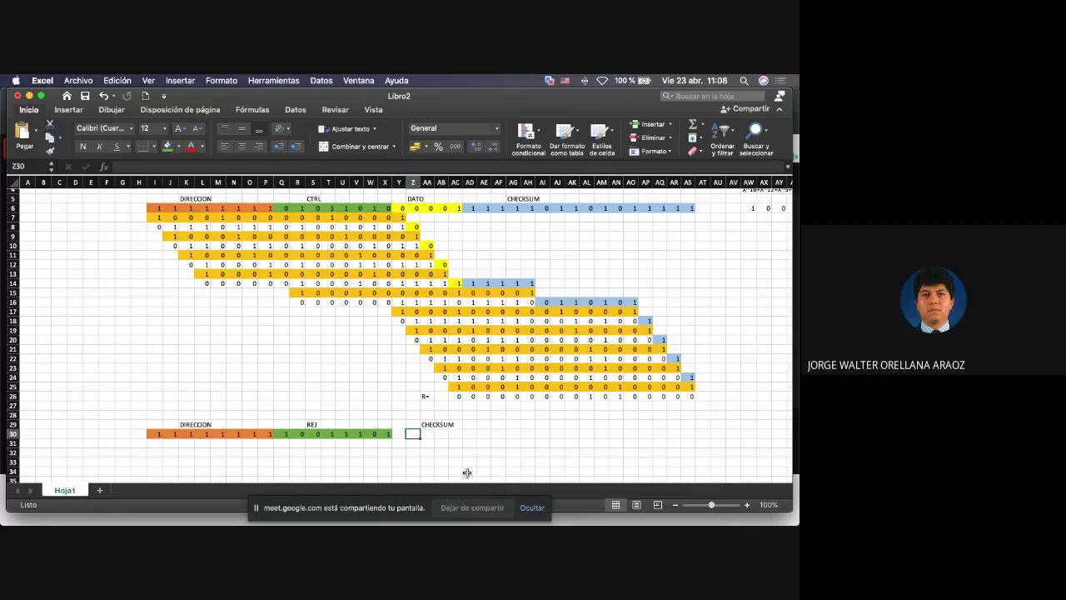
{"action": "key", "text": "Tab"}
{"action": "type", "text": "0"}
{"action": "key", "text": "shift+Left"}
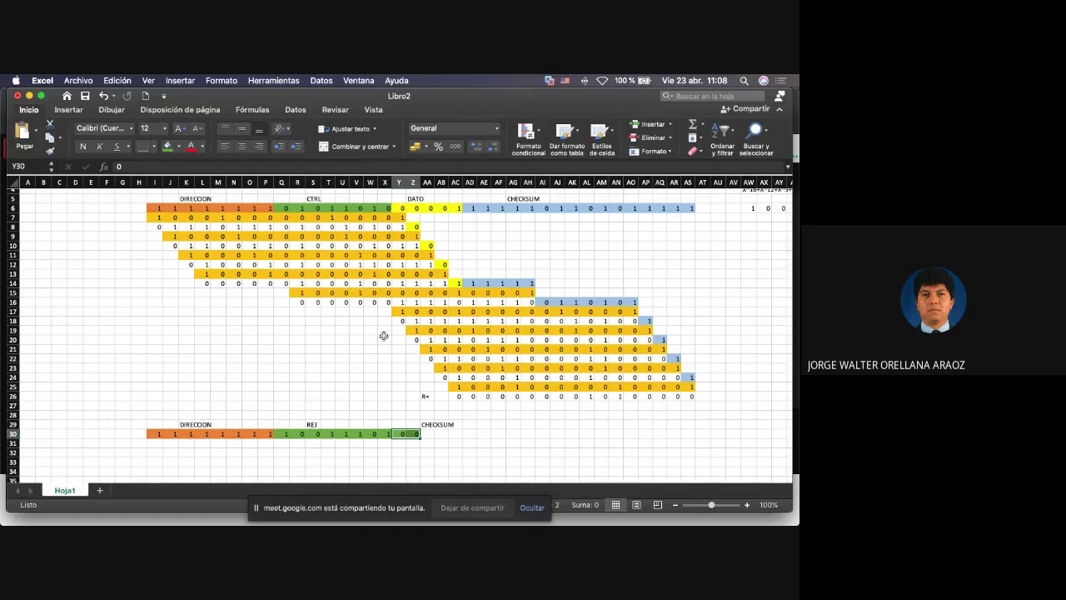
{"action": "left_click", "coordinate": [527, 207]}
{"action": "scroll", "coordinate": [394, 442], "scroll_direction": "right", "scroll_amount": 1}
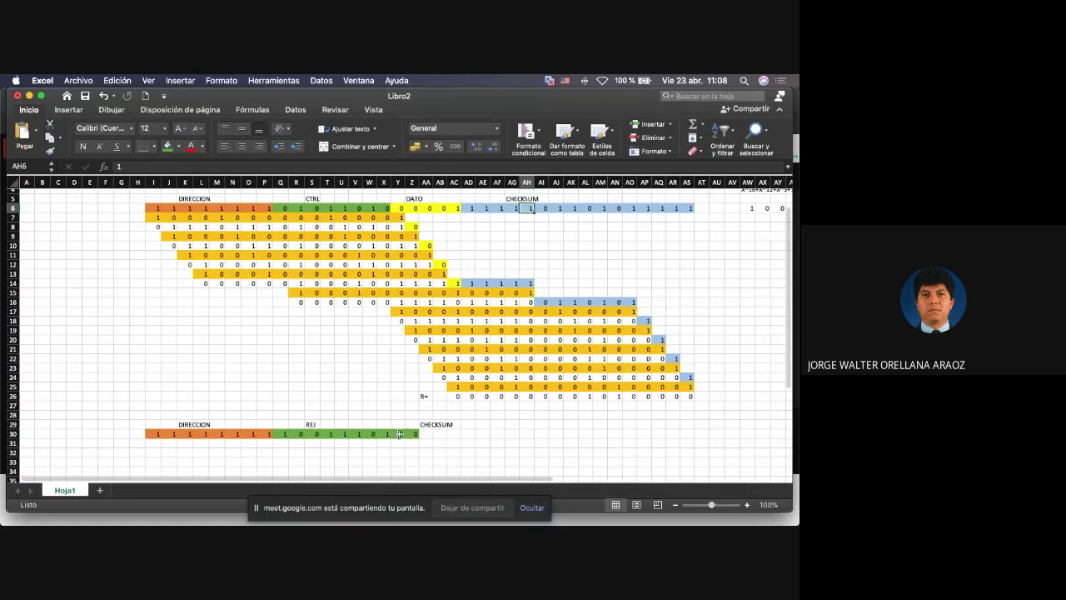
{"action": "left_click_drag", "start_coordinate": [399, 434], "coordinate": [415, 442]}
{"action": "key", "text": "super+z"}
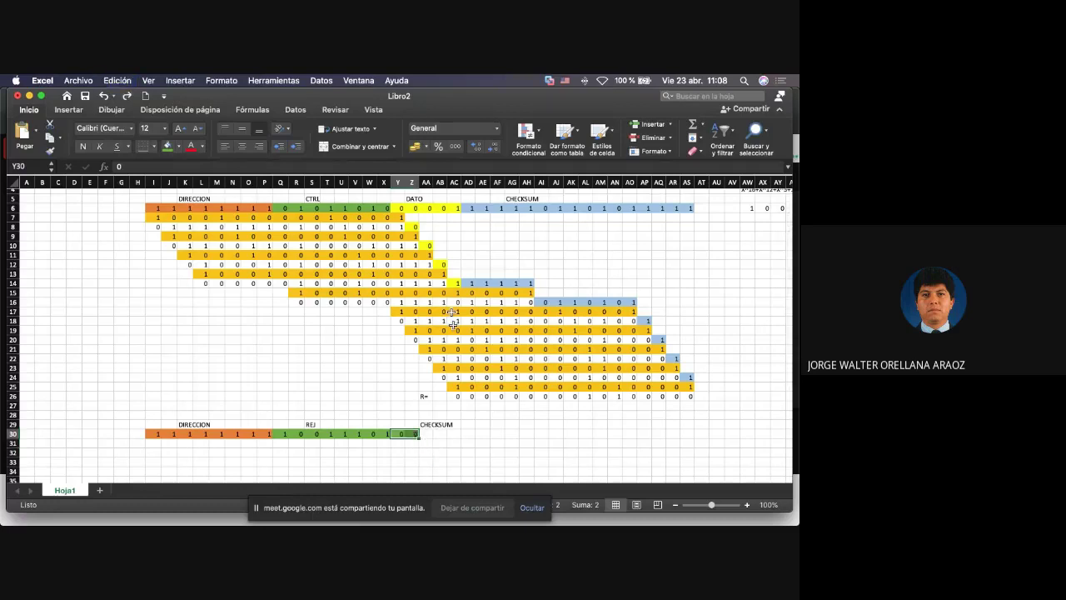
Copy the two blue checksum bits AD6:AE6 into Y30:Z30.
{"action": "left_click_drag", "start_coordinate": [471, 208], "coordinate": [485, 208]}
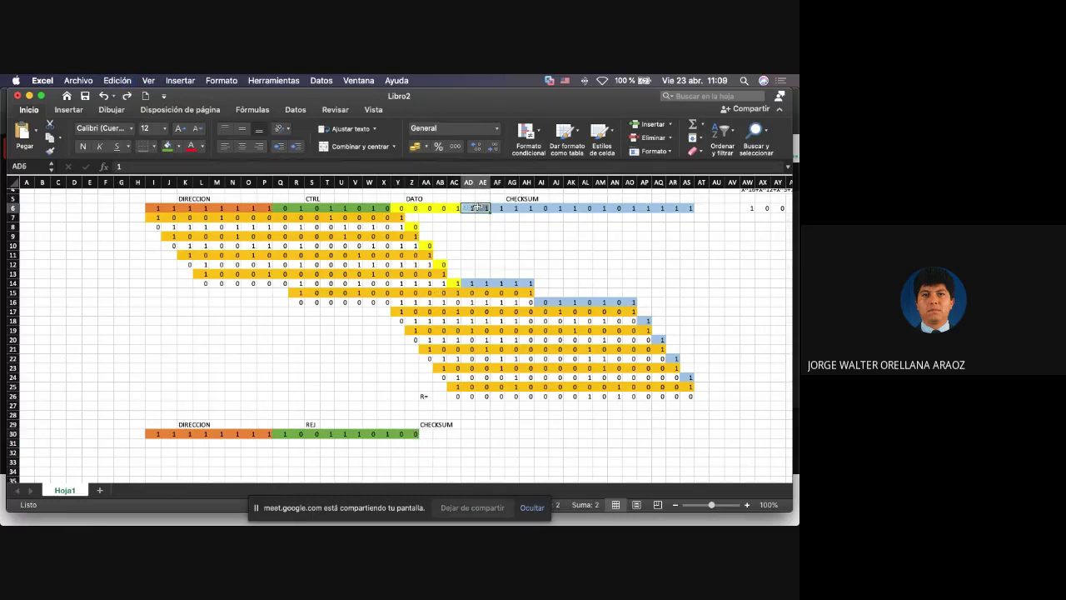
{"action": "key", "text": "super+c"}
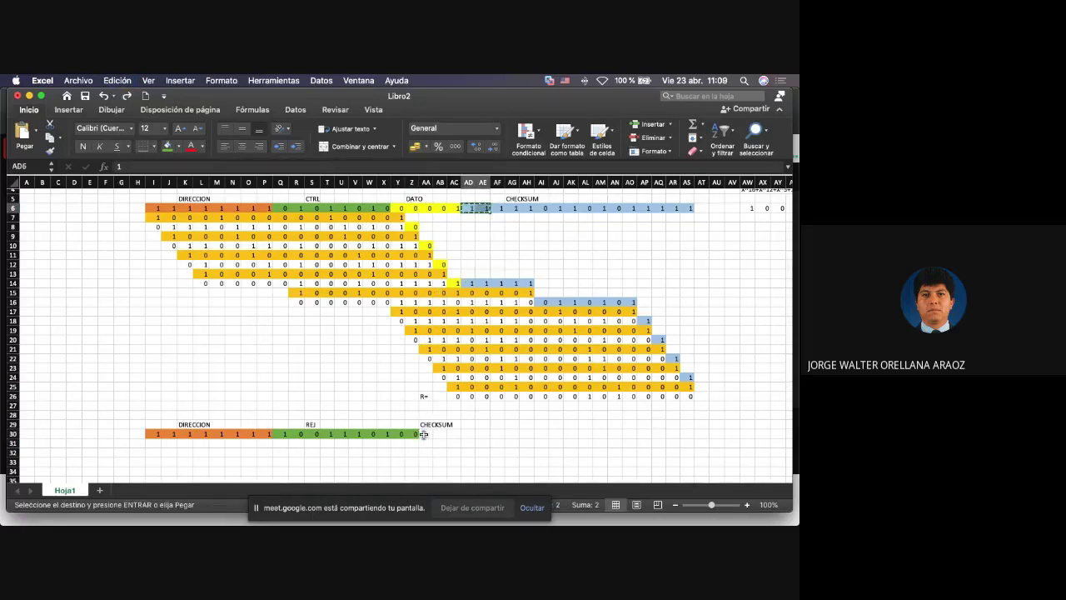
{"action": "left_click", "coordinate": [398, 433]}
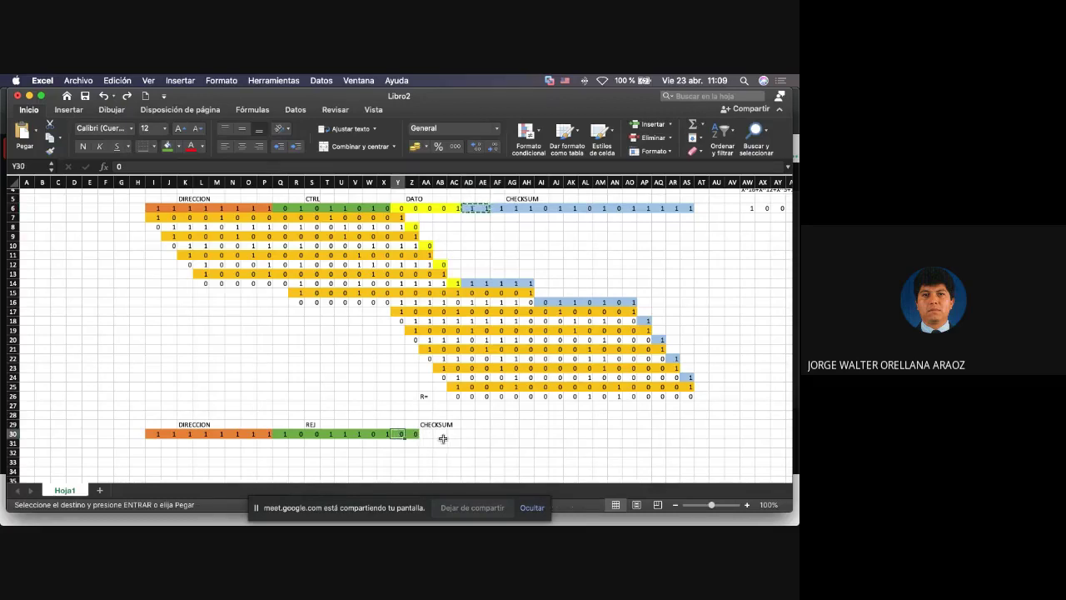
{"action": "key", "text": "super+v"}
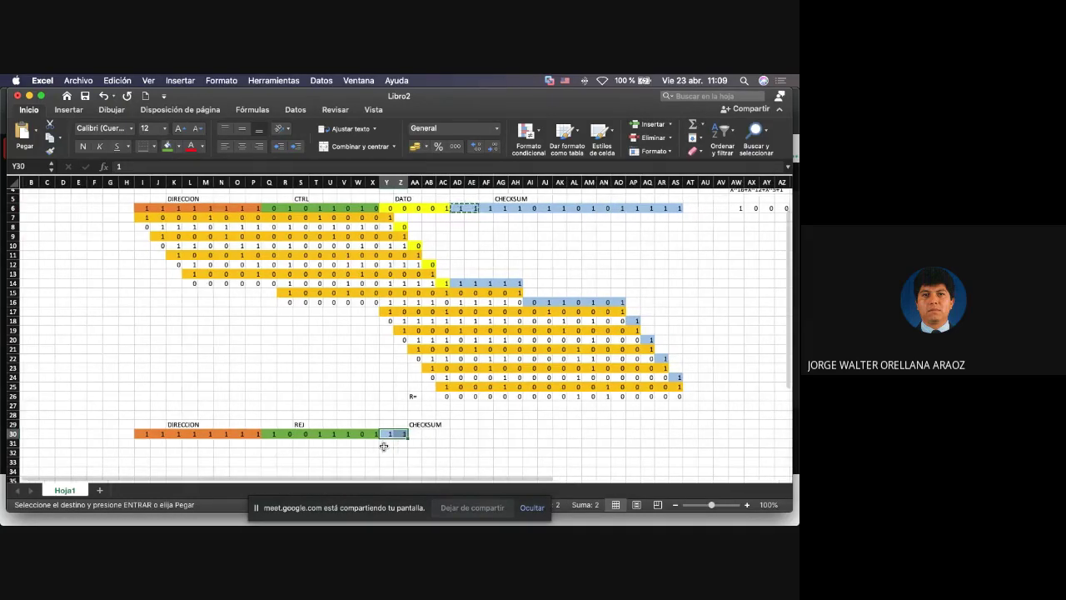
Enter 0 in each checksum cell from Y30 to AG30.
{"action": "left_click", "coordinate": [400, 434]}
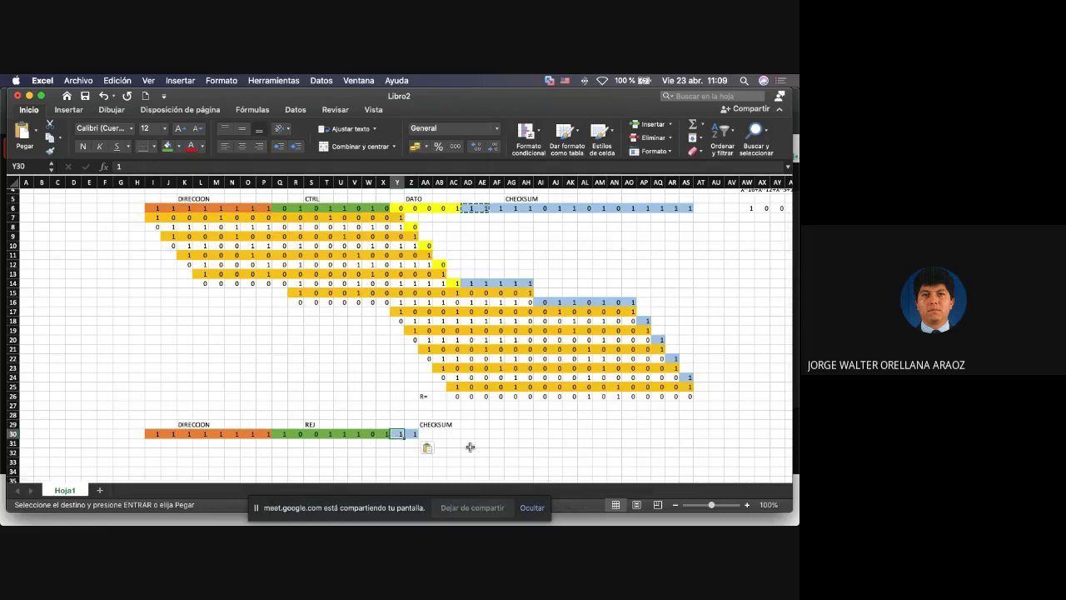
{"action": "type", "text": "0\t0\t0\t0\t0\t0\t0"}
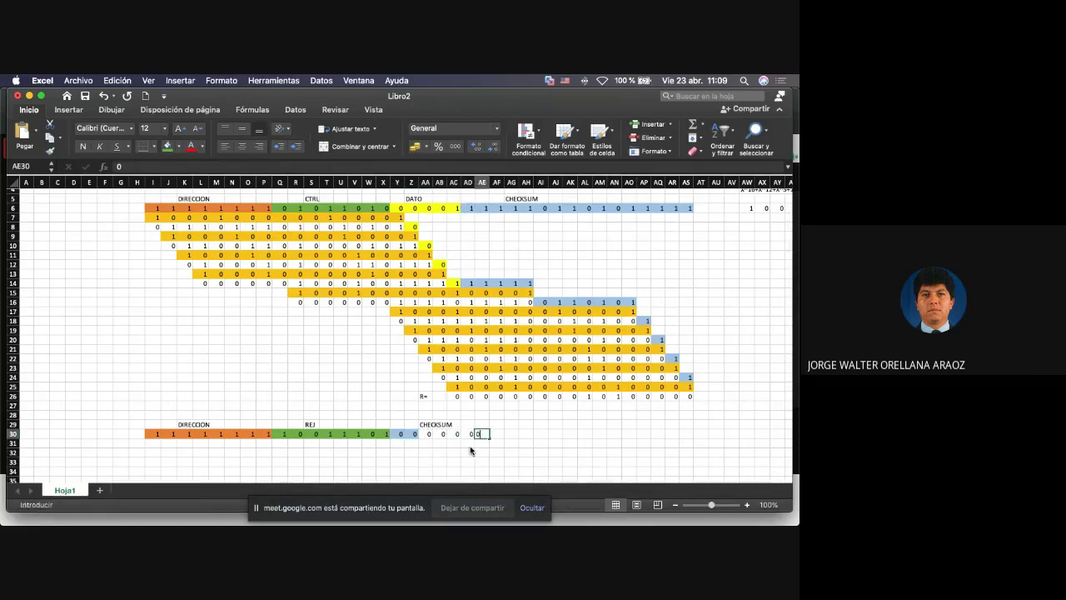
{"action": "type", "text": "\t0\t0"}
{"action": "key", "text": "Left"}
{"action": "key", "text": "Left"}
{"action": "key", "text": "Left"}
{"action": "key", "text": "Left"}
{"action": "key", "text": "Left"}
{"action": "key", "text": "Left"}
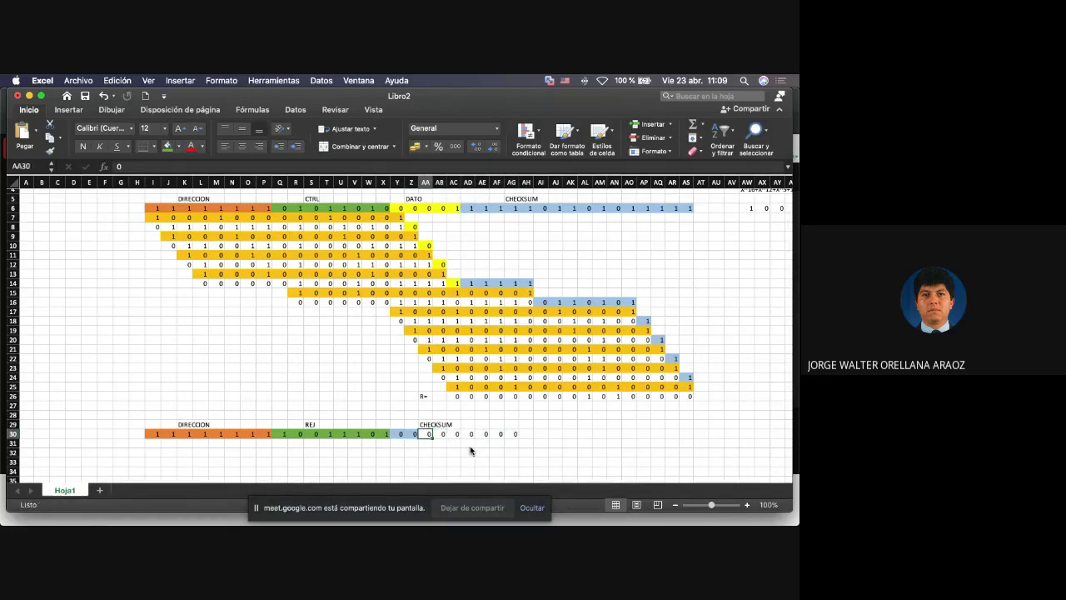
Continue the checksum zeros from AH30 through AN30 to make sixteen bits.
{"action": "key", "text": "Right"}
{"action": "key", "text": "Right"}
{"action": "key", "text": "Right"}
{"action": "key", "text": "Right"}
{"action": "key", "text": "Right"}
{"action": "key", "text": "Right"}
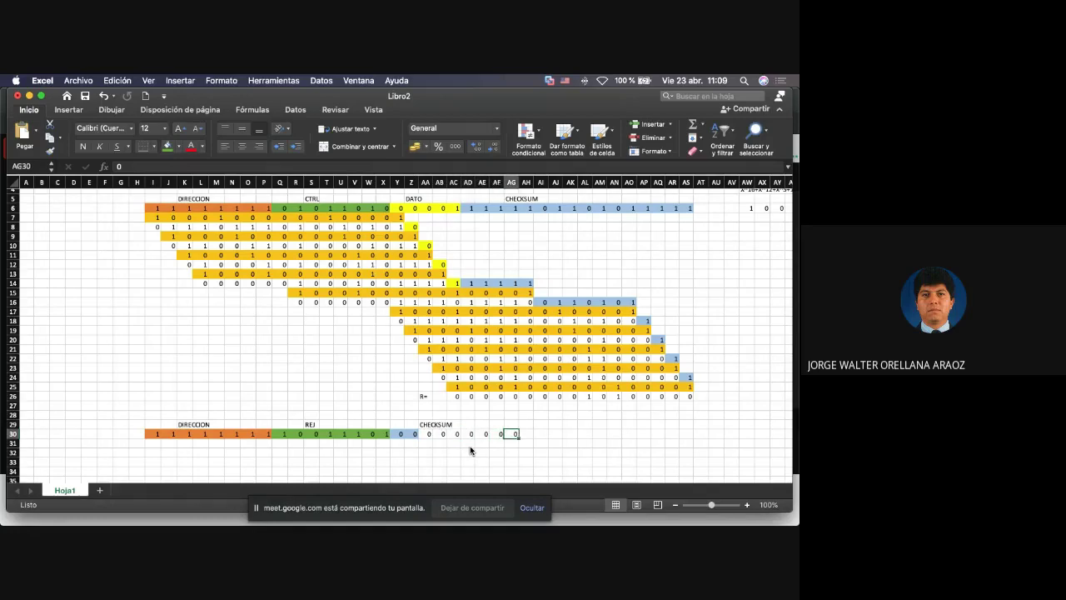
{"action": "type", "text": "0\t0\t0\t0\t0\t0\t"}
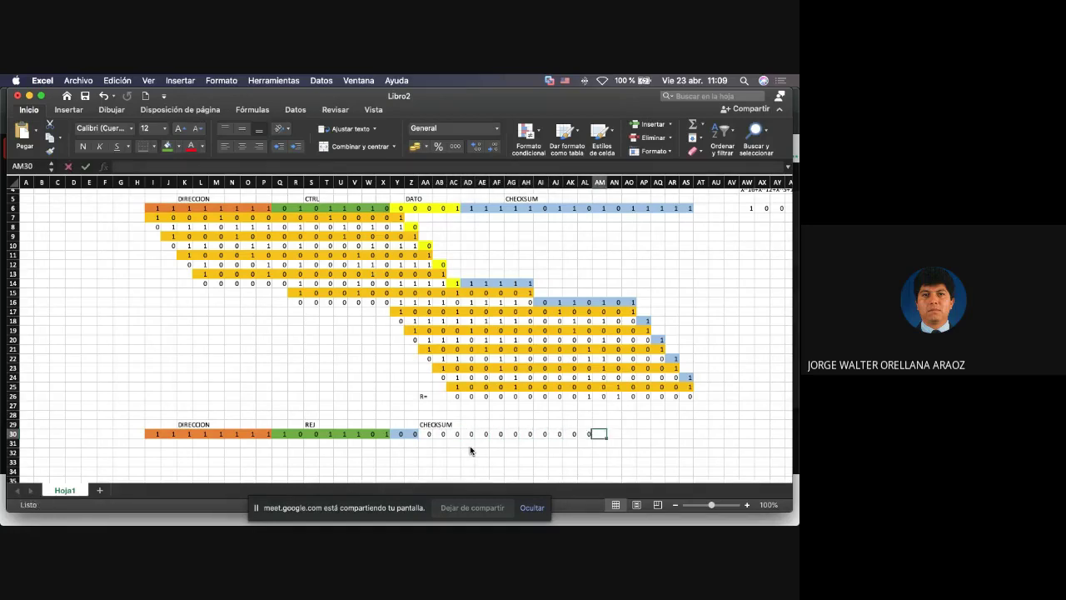
{"action": "type", "text": "0\t0"}
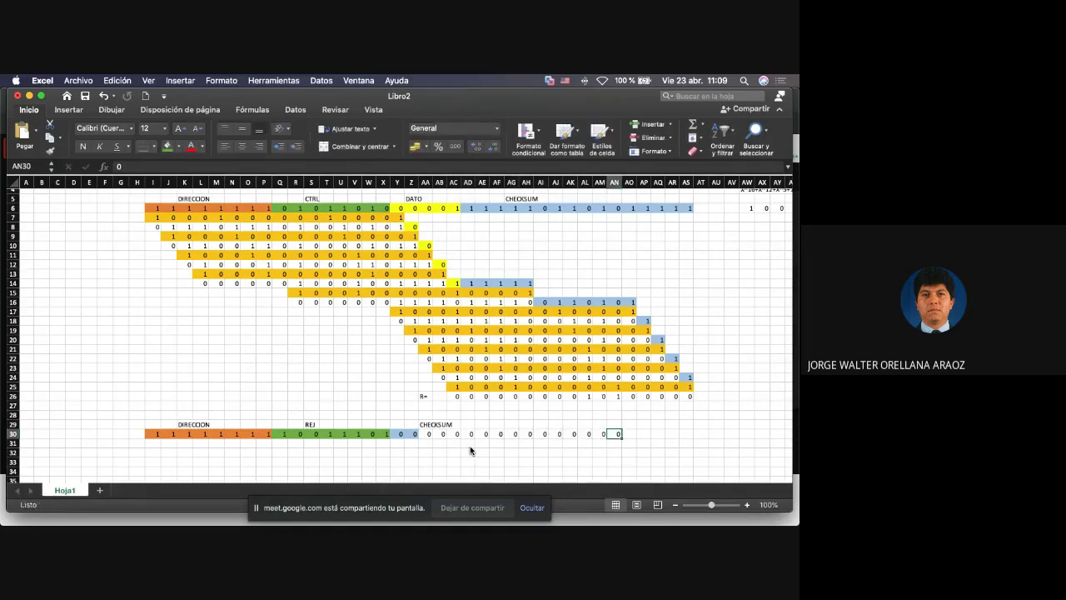
Fill the sixteen checksum bits Y30:AN30 with light blue.
{"action": "key", "text": "shift+Left"}
{"action": "key", "text": "shift+Left"}
{"action": "key", "text": "shift+Left"}
{"action": "key", "text": "shift+Left"}
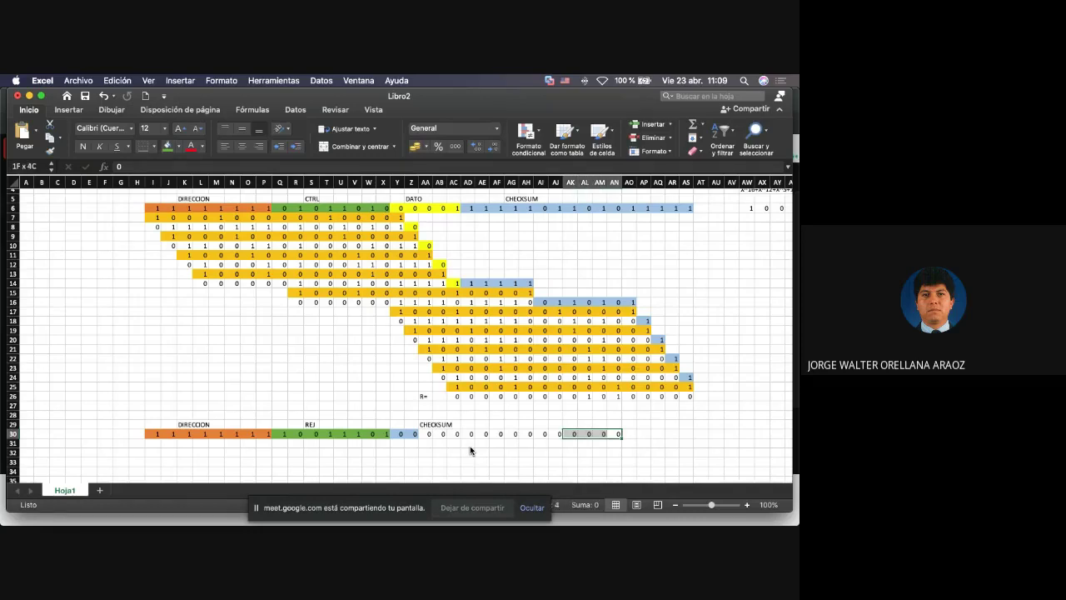
{"action": "key", "text": "shift+Left"}
{"action": "key", "text": "shift+Left"}
{"action": "key", "text": "shift+Left"}
{"action": "key", "text": "shift+Left"}
{"action": "key", "text": "shift+Left"}
{"action": "key", "text": "shift+Left"}
{"action": "key", "text": "shift+Left"}
{"action": "key", "text": "shift+Left"}
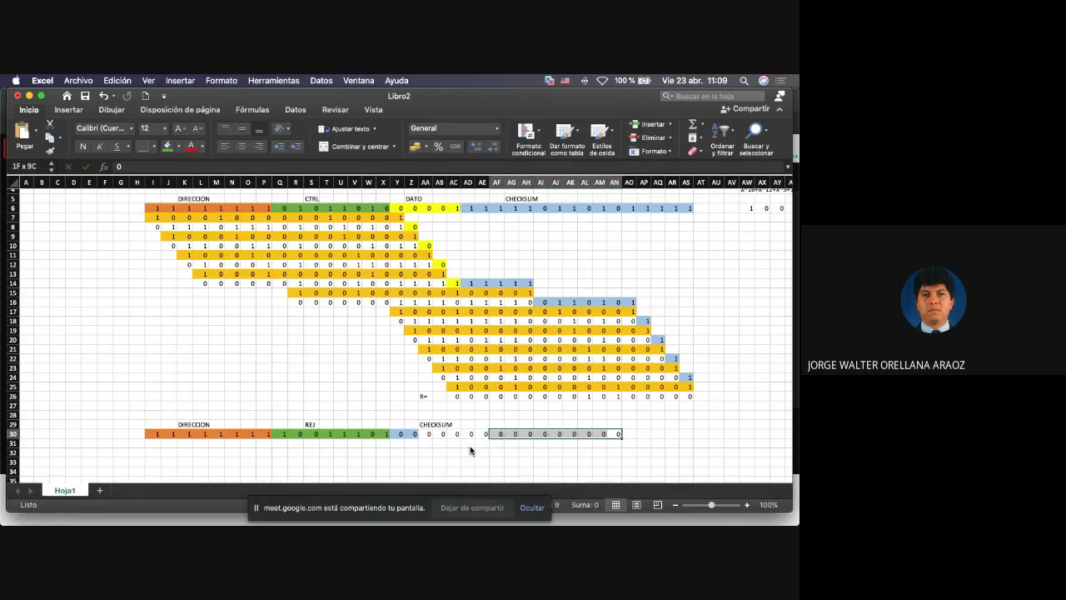
{"action": "key", "text": "shift+Left"}
{"action": "key", "text": "shift+Left"}
{"action": "key", "text": "shift+Left"}
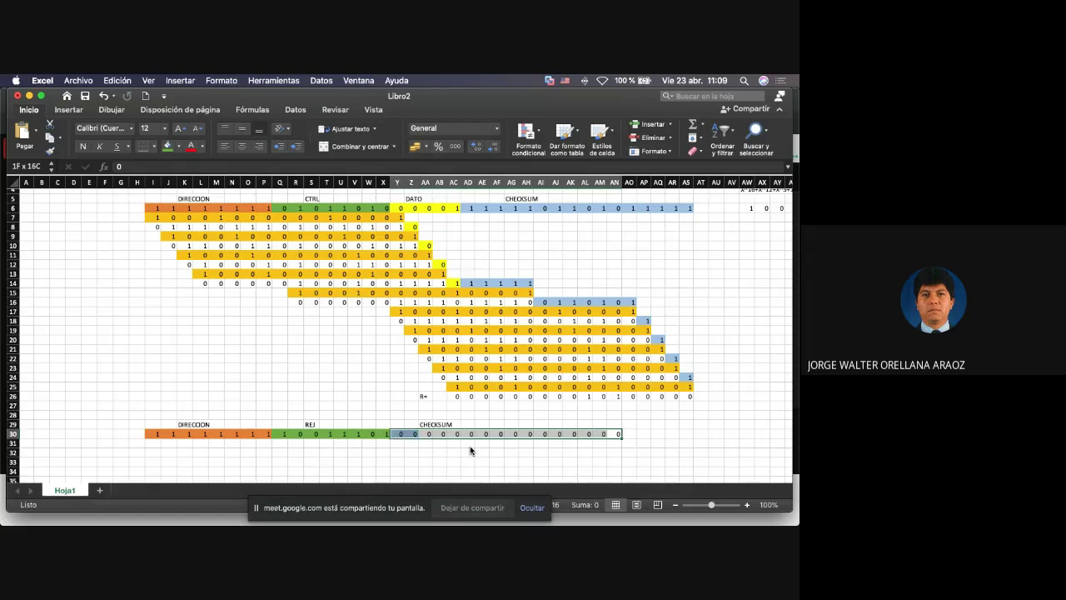
{"action": "left_click", "coordinate": [179, 146]}
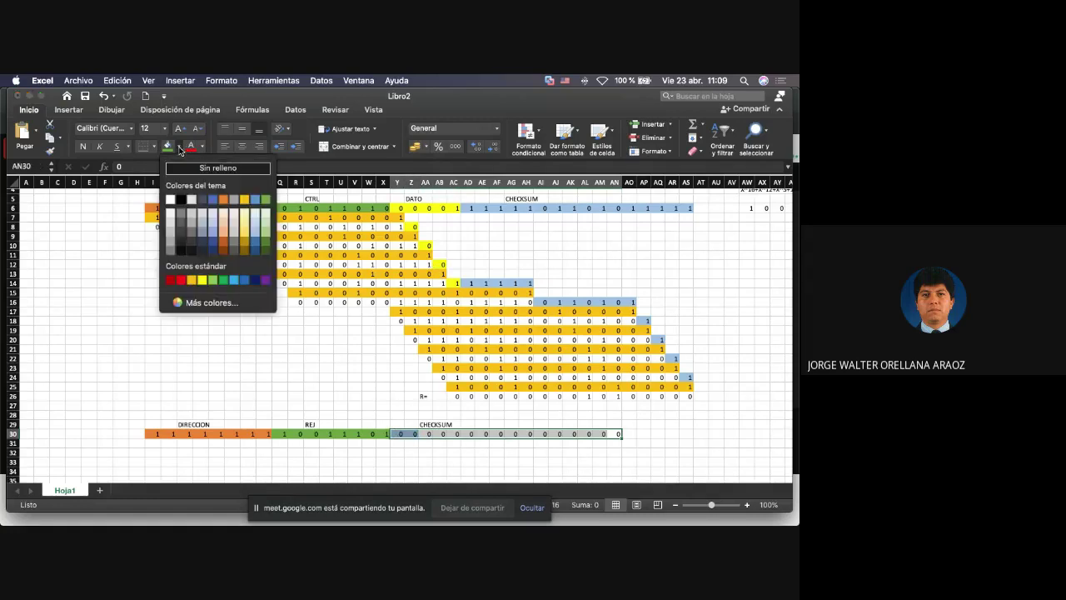
{"action": "left_click", "coordinate": [255, 221]}
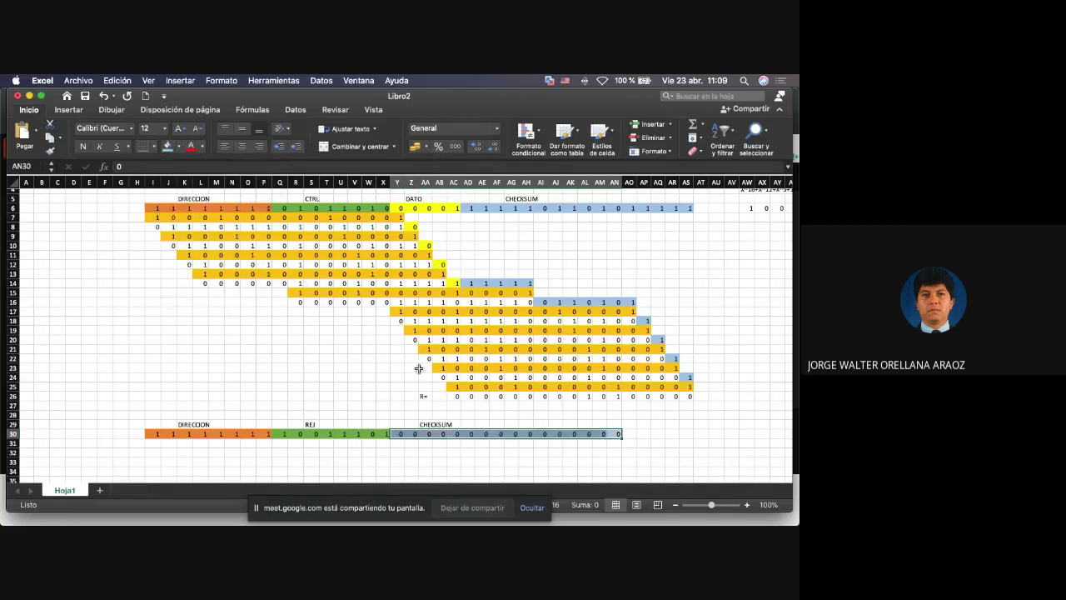
{"action": "left_click", "coordinate": [411, 452]}
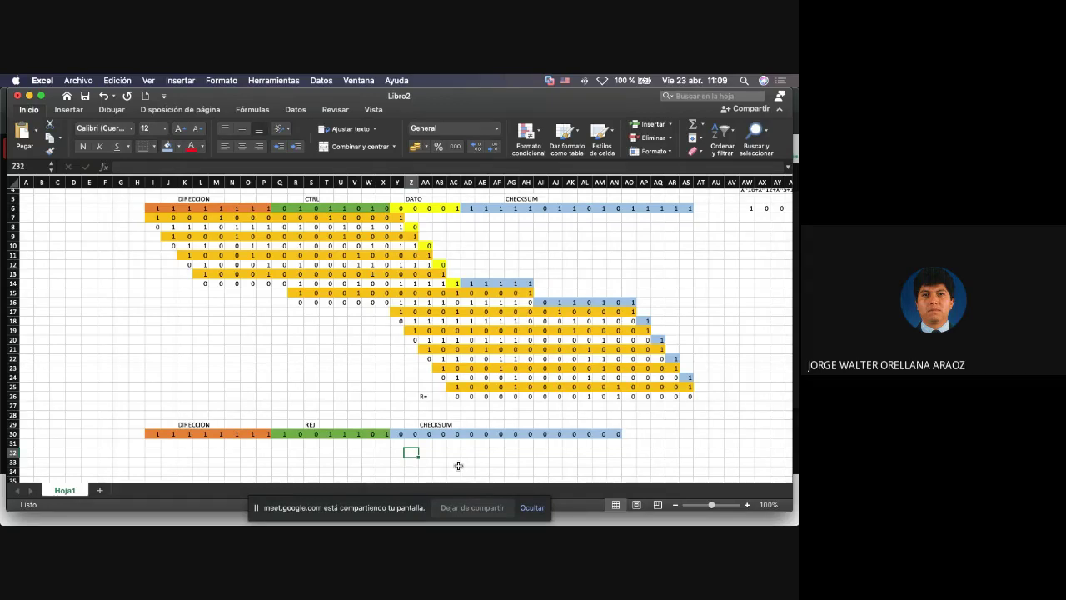
Copy the orange divisor bits I7:Y7 to row 31, starting in cell I31 beneath the REJ frame.
{"action": "left_click_drag", "start_coordinate": [147, 219], "coordinate": [397, 223]}
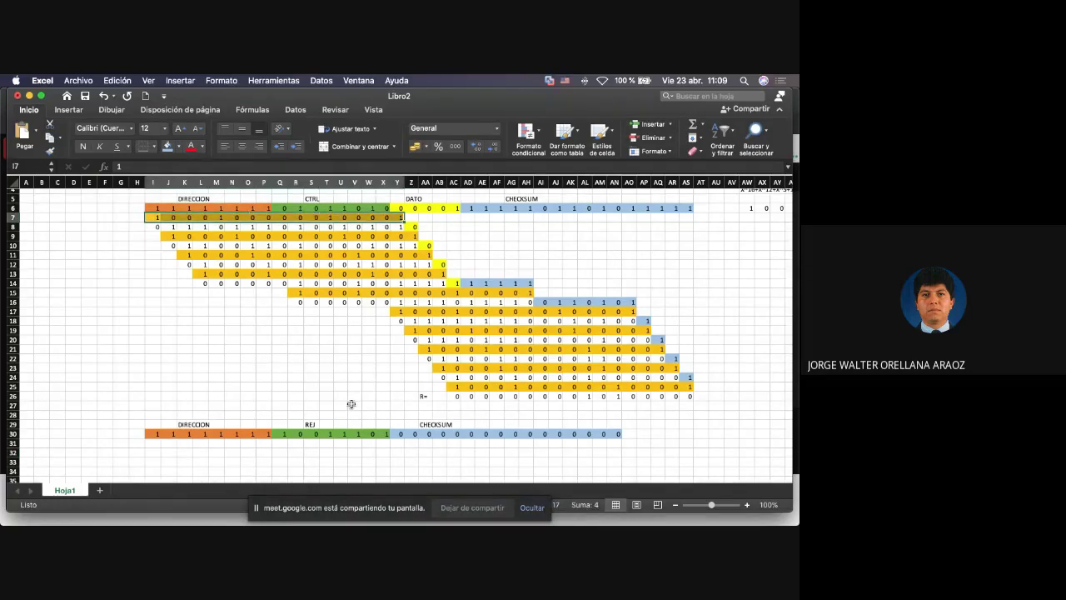
{"action": "key", "text": "super+c"}
{"action": "left_click", "coordinate": [155, 443]}
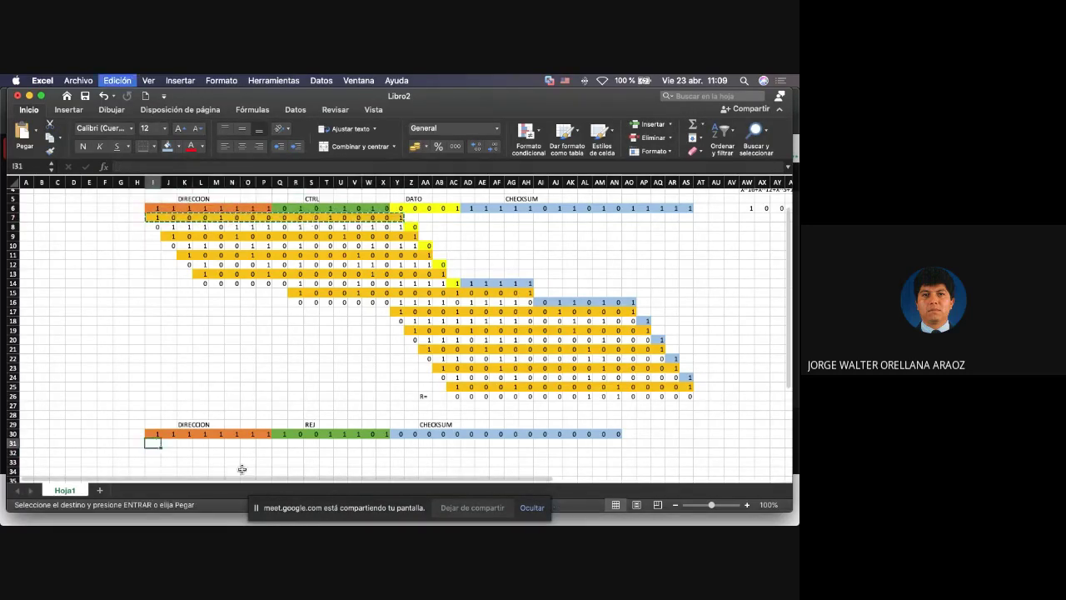
{"action": "key", "text": "super+v"}
{"action": "scroll", "coordinate": [323, 456], "scroll_direction": "down", "scroll_amount": 4}
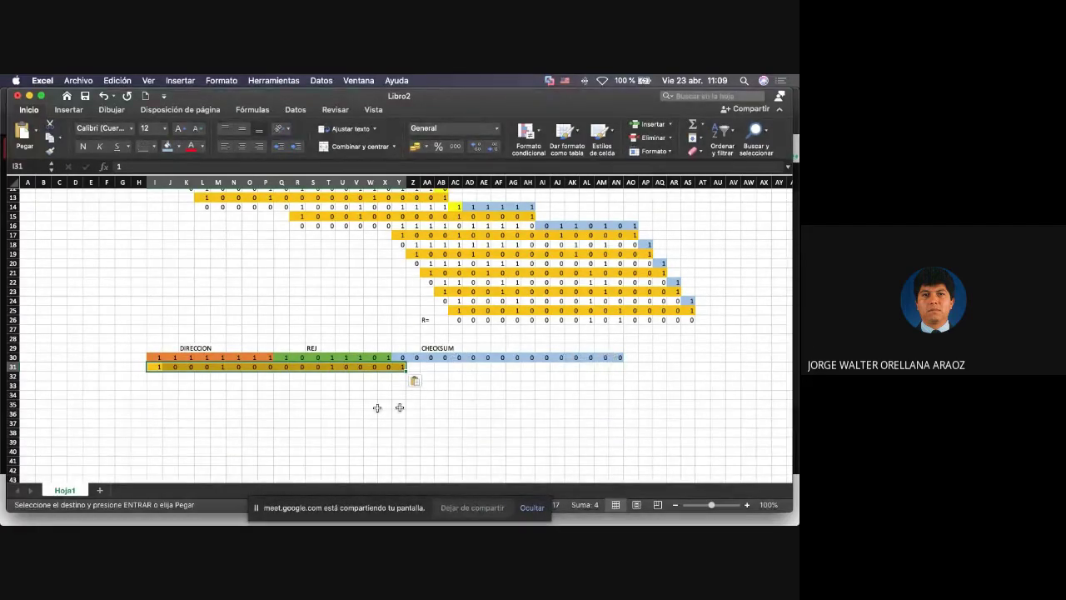
Enter the XOR bits 0 1 1 1 0 1 1 1 in cells I32:P32, beneath the address part of the divisor.
{"action": "left_click", "coordinate": [154, 378]}
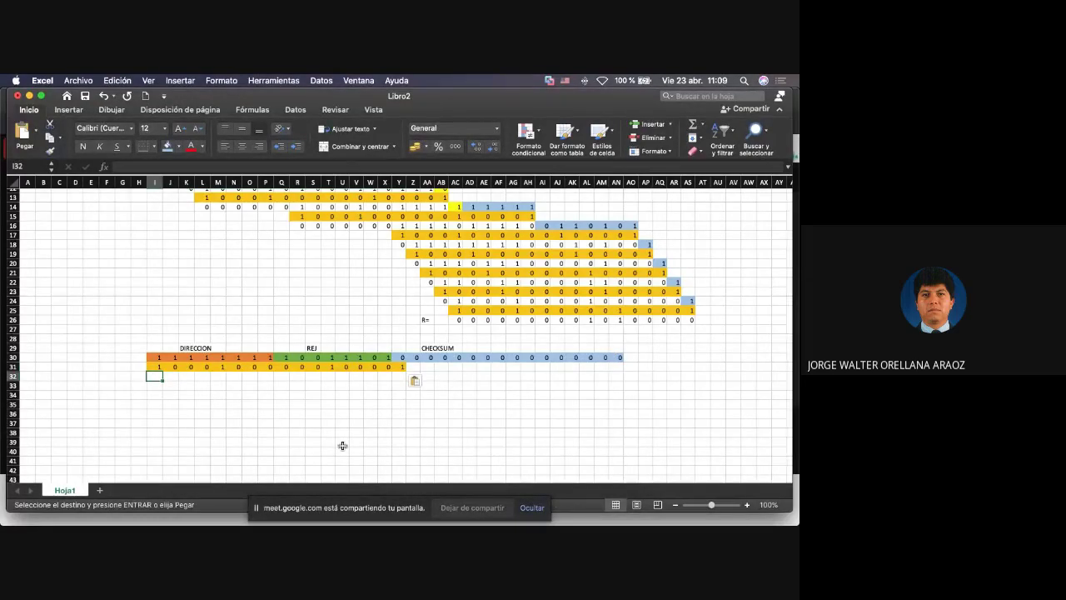
{"action": "type", "text": "0"}
{"action": "key", "text": "Tab"}
{"action": "type", "text": "1"}
{"action": "key", "text": "Tab"}
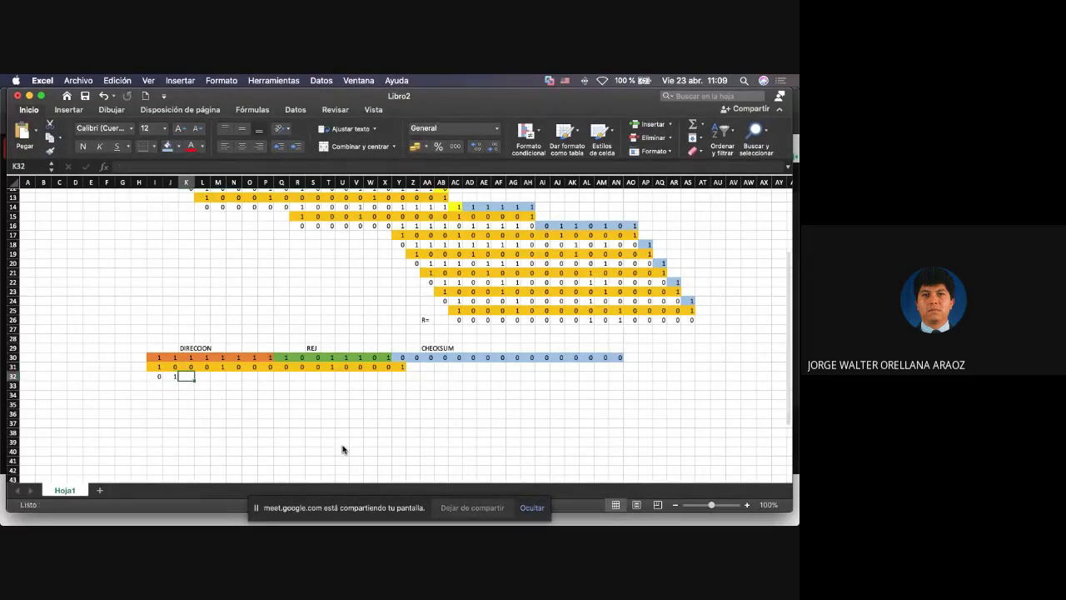
{"action": "type", "text": "1"}
{"action": "key", "text": "Tab"}
{"action": "type", "text": "1"}
{"action": "key", "text": "Tab"}
{"action": "type", "text": "0"}
{"action": "key", "text": "Tab"}
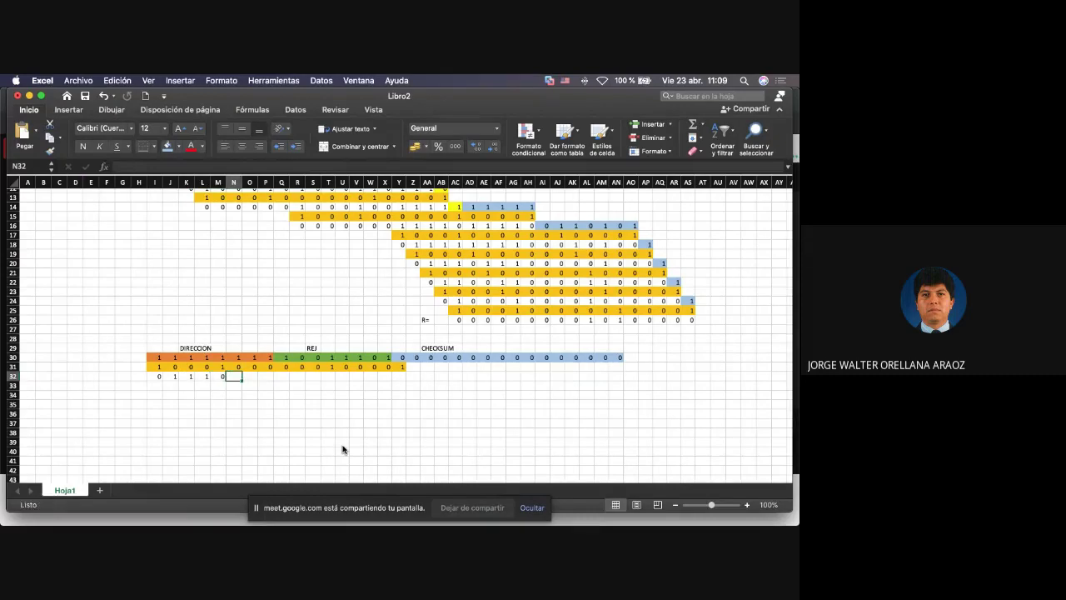
{"action": "type", "text": "1"}
{"action": "key", "text": "Tab"}
{"action": "type", "text": "1"}
{"action": "key", "text": "Tab"}
{"action": "type", "text": "1"}
{"action": "key", "text": "Tab"}
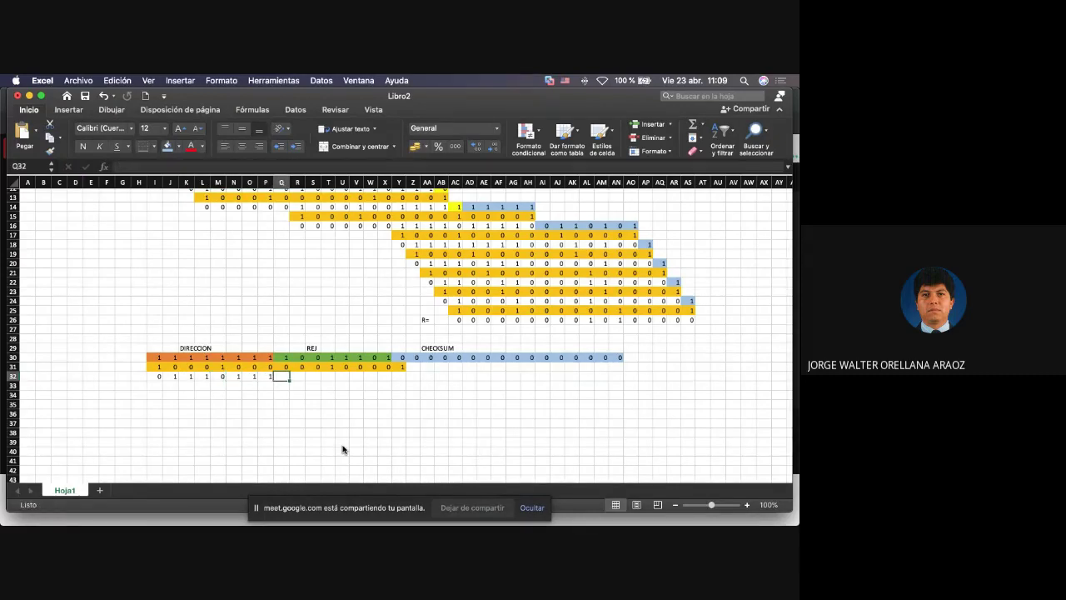
Complete the first XOR row with the bits 1 0 0 0 1 1 0 1 1 in cells Q32:Y32.
{"action": "type", "text": "1"}
{"action": "key", "text": "Tab"}
{"action": "type", "text": "0"}
{"action": "key", "text": "Tab"}
{"action": "type", "text": "0"}
{"action": "key", "text": "Tab"}
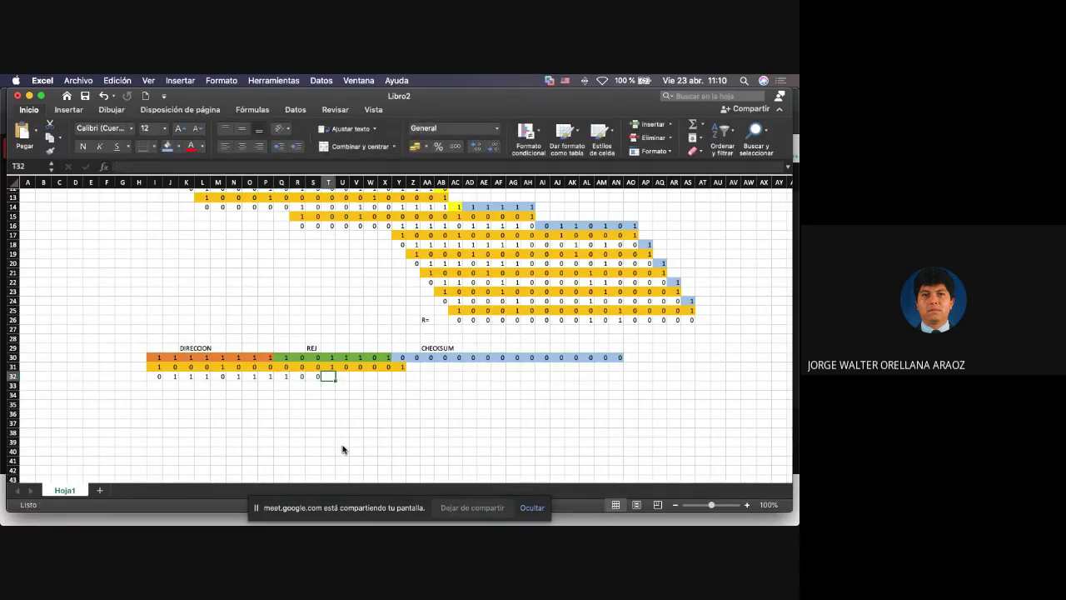
{"action": "type", "text": "0"}
{"action": "key", "text": "Tab"}
{"action": "type", "text": "1"}
{"action": "key", "text": "Tab"}
{"action": "type", "text": "1"}
{"action": "key", "text": "Tab"}
{"action": "type", "text": "0"}
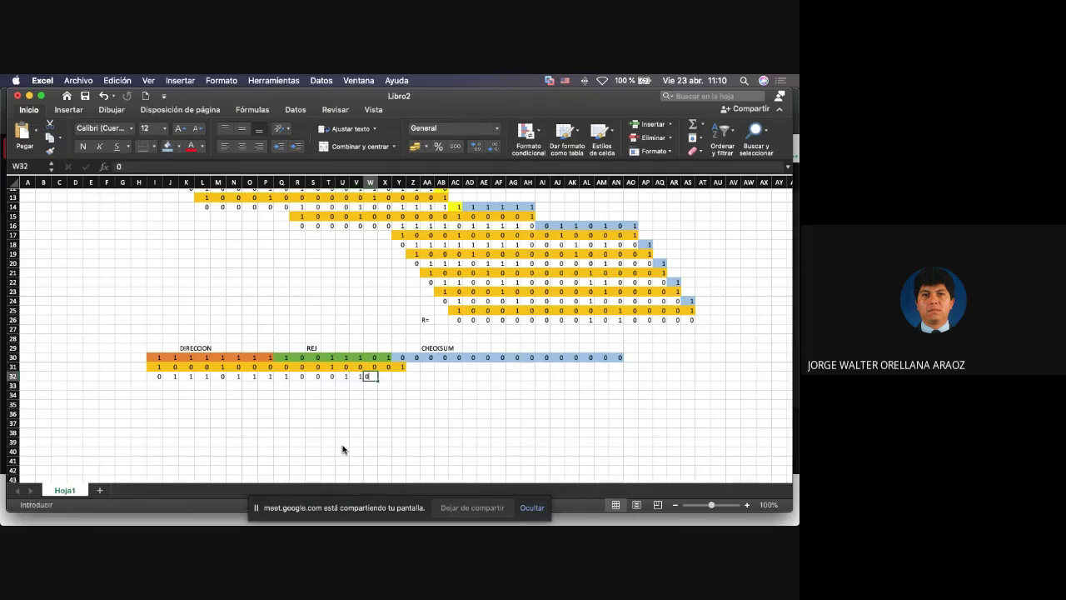
{"action": "key", "text": "Tab"}
{"action": "type", "text": "1"}
{"action": "key", "text": "Tab"}
{"action": "type", "text": "1"}
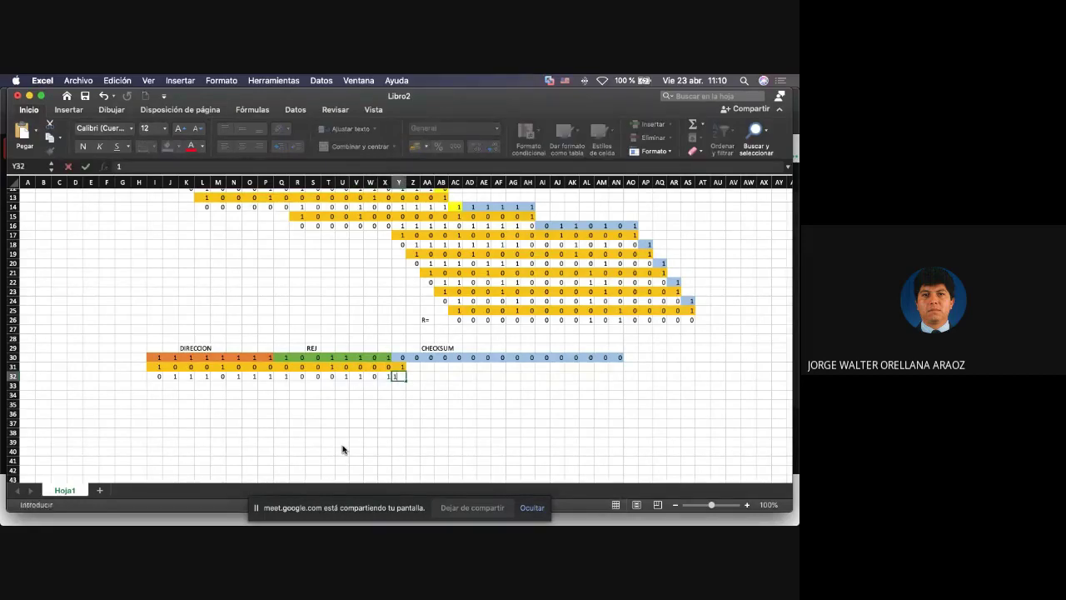
Copy the orange divisor bits I31:Y31 to row 33, starting in cell J33 under the first XOR row.
{"action": "key", "text": "Up"}
{"action": "key", "text": "shift+Left"}
{"action": "key", "text": "shift+Left"}
{"action": "key", "text": "shift+Left"}
{"action": "key", "text": "shift+Left"}
{"action": "key", "text": "shift+Left"}
{"action": "key", "text": "shift+Left"}
{"action": "key", "text": "shift+Left"}
{"action": "key", "text": "shift+Left"}
{"action": "key", "text": "shift+Left"}
{"action": "key", "text": "shift+Left"}
{"action": "key", "text": "shift+Left"}
{"action": "key", "text": "shift+Left"}
{"action": "key", "text": "shift+Left"}
{"action": "key", "text": "shift+Left"}
{"action": "key", "text": "shift+Left"}
{"action": "key", "text": "shift+Left"}
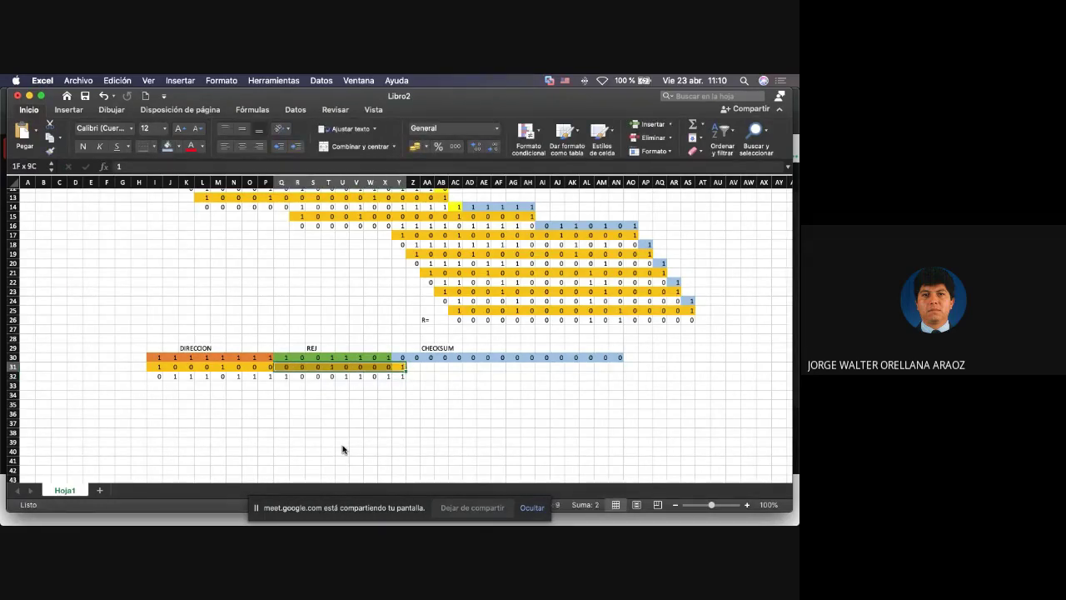
{"action": "key", "text": "super+c"}
{"action": "key", "text": "Down"}
{"action": "key", "text": "Down"}
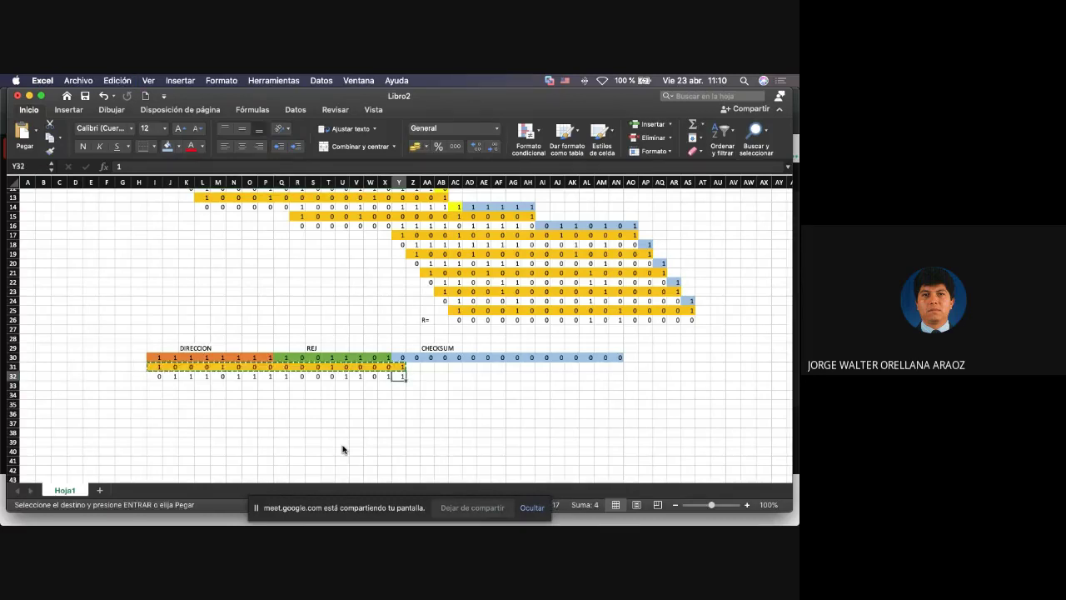
{"action": "key", "text": "Left"}
{"action": "key", "text": "Left"}
{"action": "key", "text": "Left"}
{"action": "key", "text": "Left"}
{"action": "key", "text": "Left"}
{"action": "key", "text": "Left"}
{"action": "key", "text": "Left"}
{"action": "key", "text": "Left"}
{"action": "key", "text": "Left"}
{"action": "key", "text": "Left"}
{"action": "key", "text": "Left"}
{"action": "key", "text": "Left"}
{"action": "key", "text": "Left"}
{"action": "key", "text": "Left"}
{"action": "key", "text": "Left"}
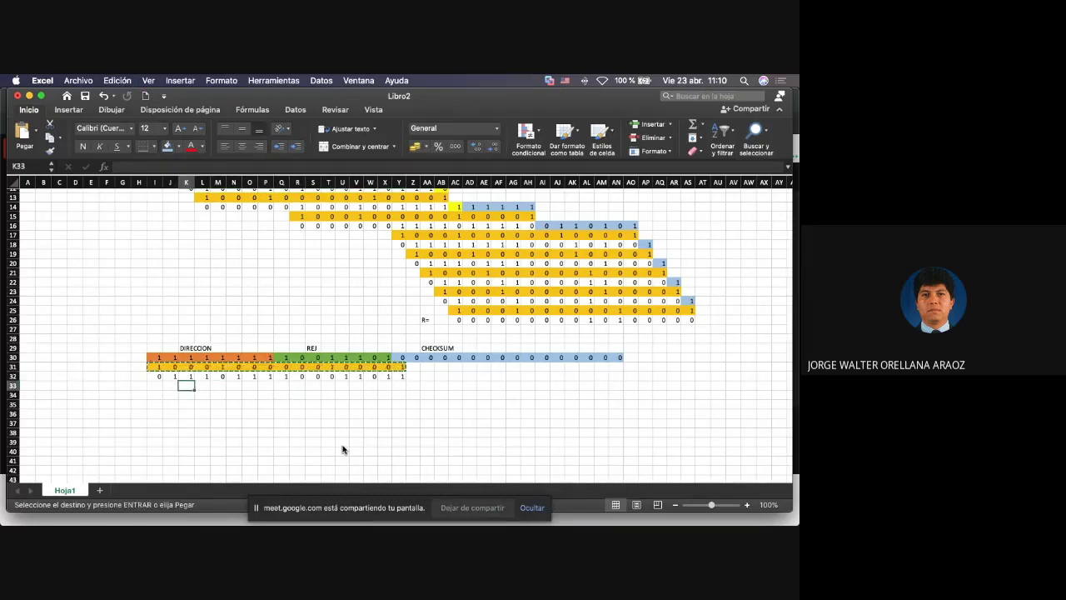
{"action": "key", "text": "super+v"}
Bring down the next checksum bit by copying the blue cell Z30 to Z32.
{"action": "scroll", "coordinate": [331, 434], "scroll_direction": "up", "scroll_amount": 1}
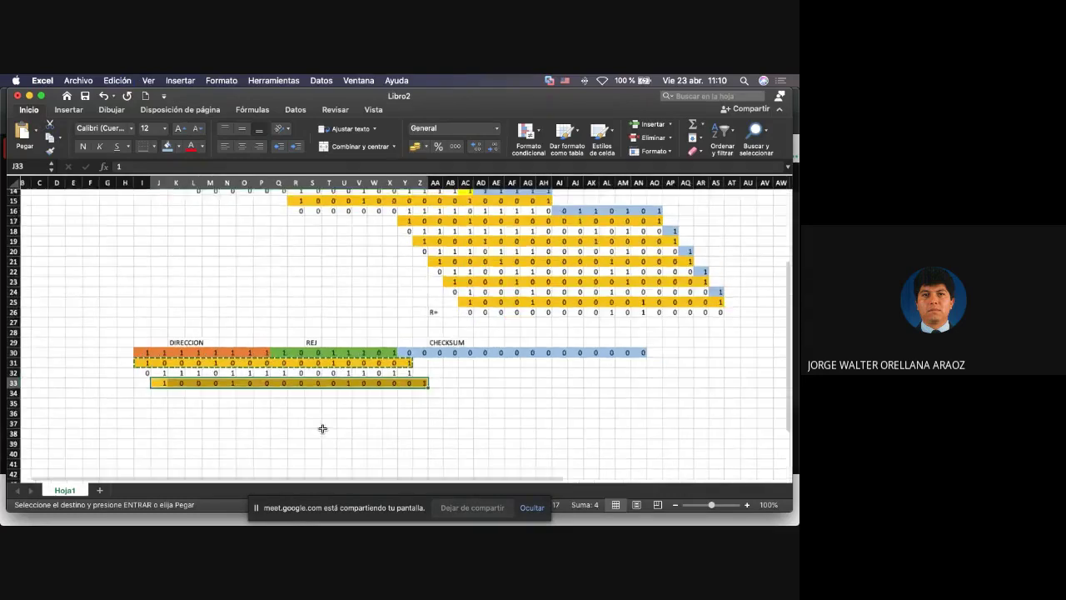
{"action": "scroll", "coordinate": [353, 445], "scroll_direction": "up", "scroll_amount": 5}
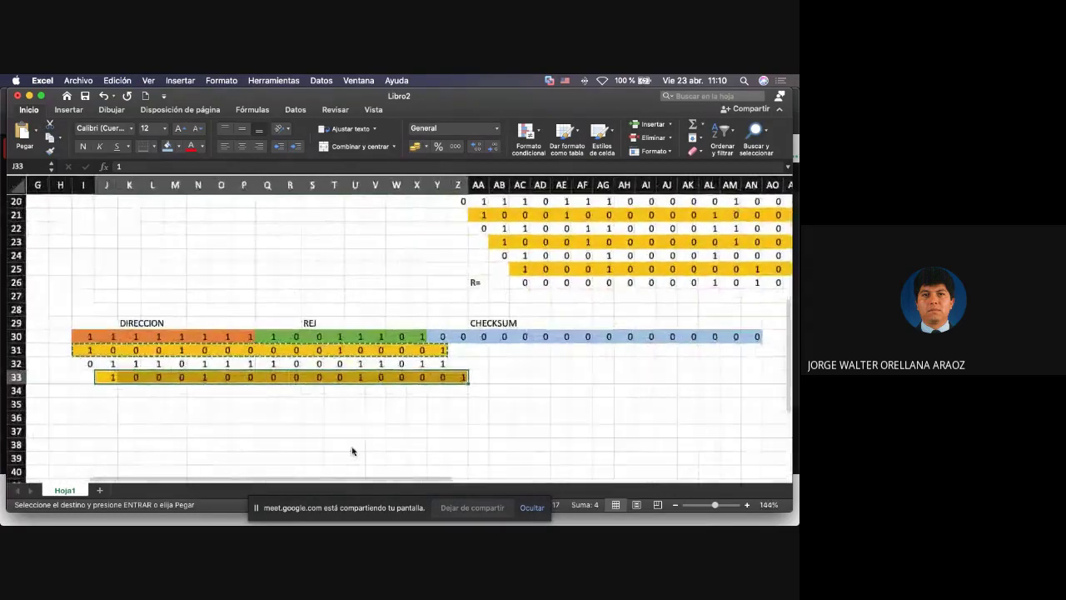
{"action": "scroll", "coordinate": [352, 451], "scroll_direction": "down", "scroll_amount": 3}
{"action": "left_click", "coordinate": [478, 260]}
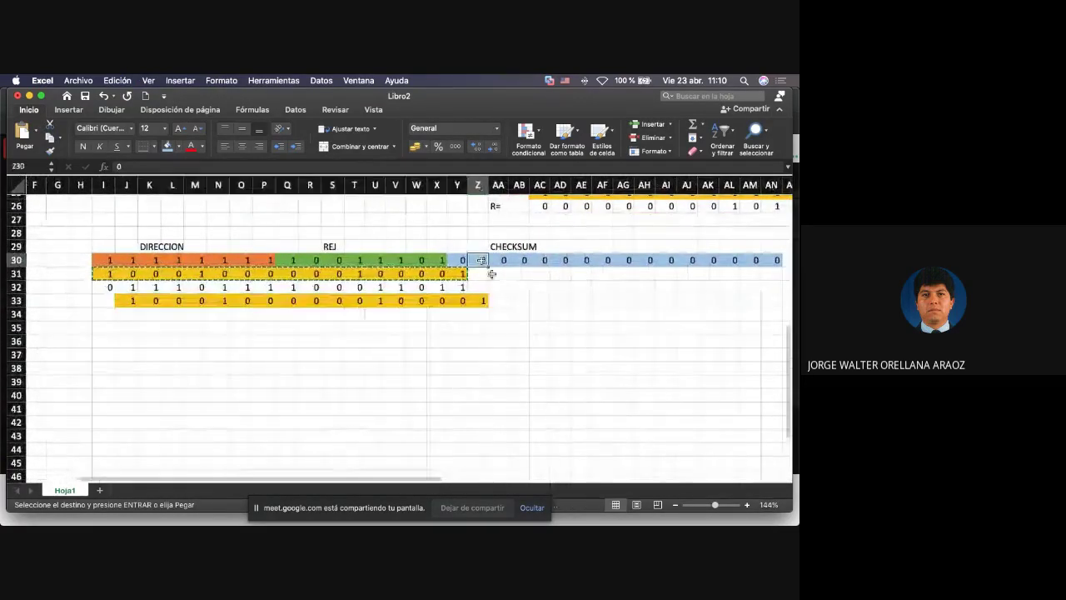
{"action": "key", "text": "ctrl+c"}
{"action": "key", "text": "Down"}
{"action": "key", "text": "Down"}
{"action": "key", "text": "ctrl+v"}
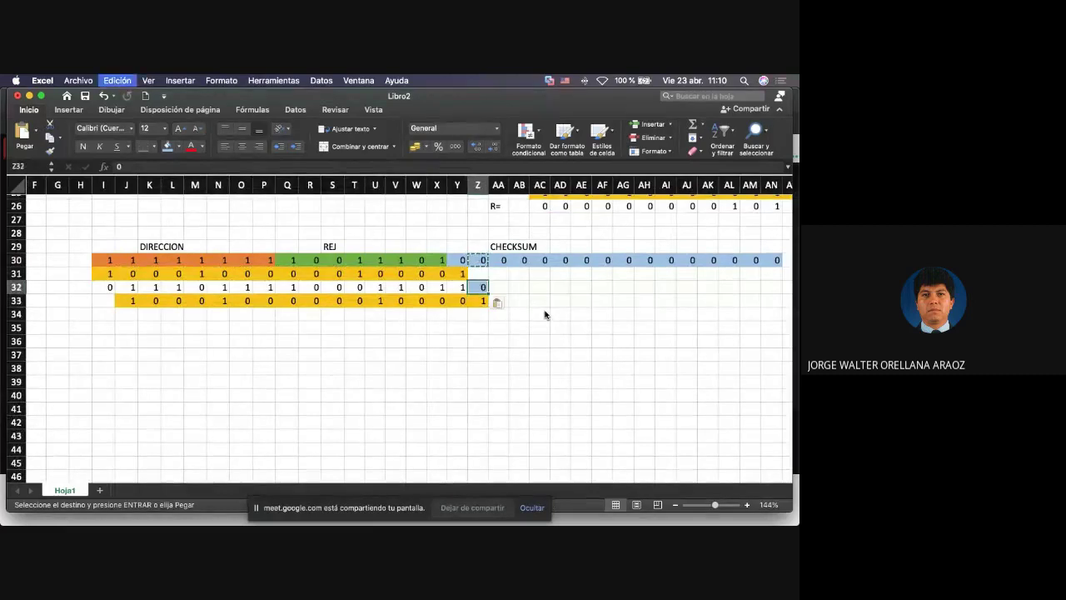
Enter 1 in cell Z34 as the last bit of the second XOR row.
{"action": "key", "text": "Down"}
{"action": "key", "text": "Down"}
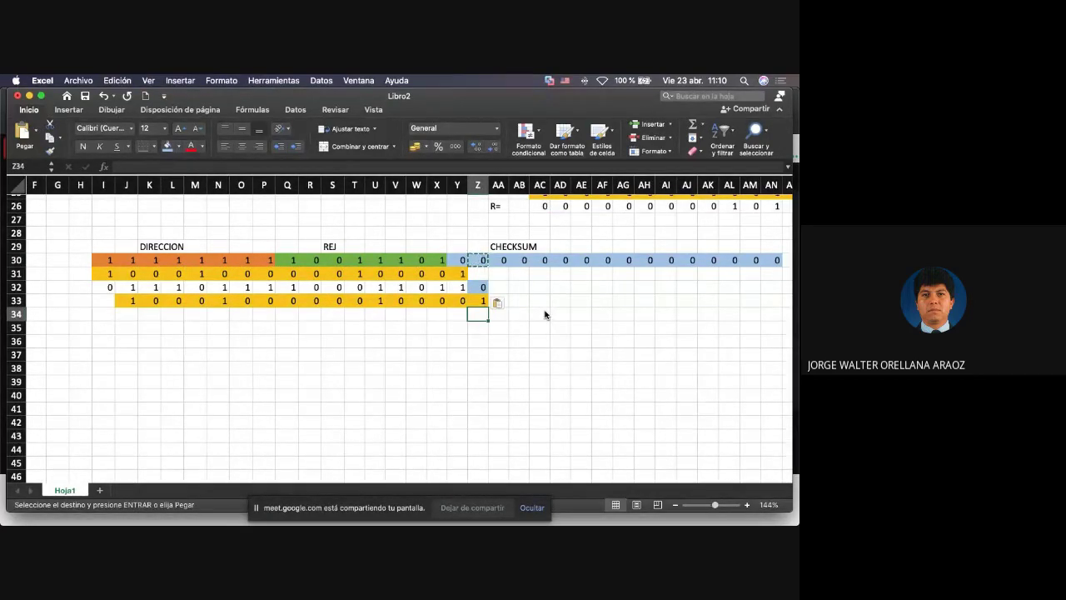
{"action": "type", "text": "1"}
Enter the XOR bits 0 1 1 0 0 1 1 in cells J34:P34, beneath the start of the second divisor row.
{"action": "key", "text": "Left"}
{"action": "key", "text": "Left"}
{"action": "key", "text": "Left"}
{"action": "key", "text": "Left"}
{"action": "key", "text": "Left"}
{"action": "key", "text": "Left"}
{"action": "key", "text": "Left"}
{"action": "key", "text": "Left"}
{"action": "key", "text": "Left"}
{"action": "key", "text": "Left"}
{"action": "key", "text": "Left"}
{"action": "key", "text": "Left"}
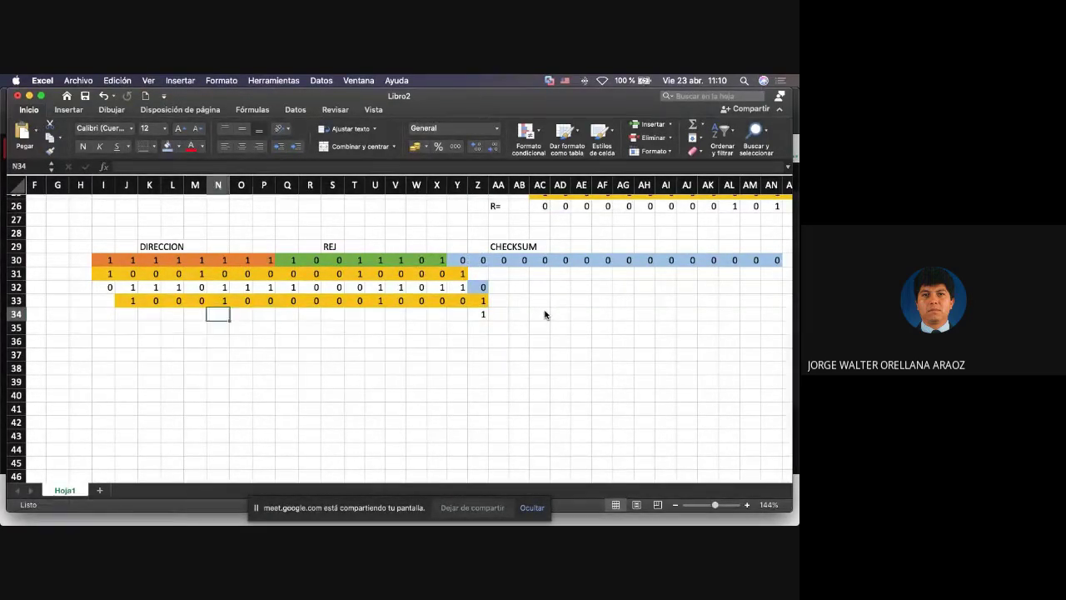
{"action": "key", "text": "Left"}
{"action": "key", "text": "Left"}
{"action": "key", "text": "Left"}
{"action": "key", "text": "Left"}
{"action": "type", "text": "."}
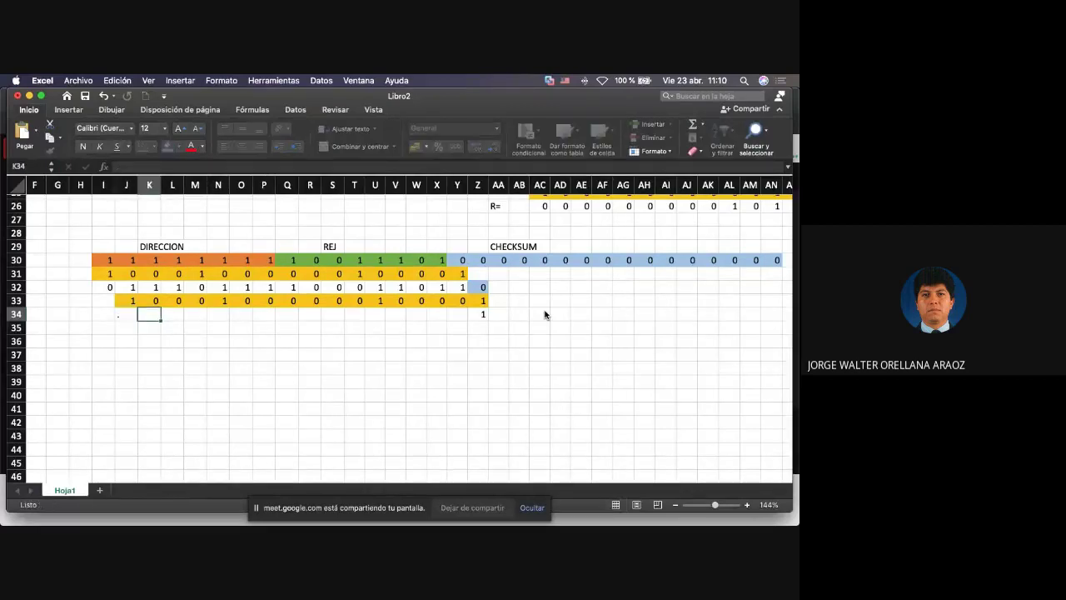
{"action": "key", "text": "ctrl+Return"}
{"action": "type", "text": "0"}
{"action": "key", "text": "Right"}
{"action": "type", "text": "1"}
{"action": "key", "text": "Right"}
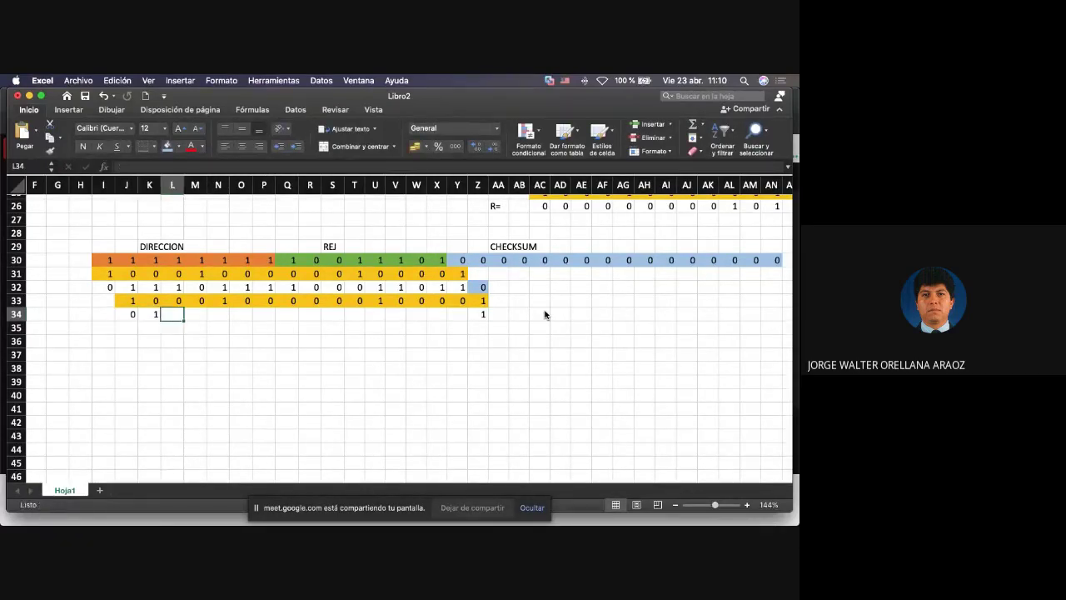
{"action": "type", "text": "1"}
{"action": "key", "text": "Right"}
{"action": "type", "text": "0"}
{"action": "key", "text": "Right"}
{"action": "type", "text": "0"}
{"action": "key", "text": "Right"}
{"action": "type", "text": "1"}
{"action": "key", "text": "Right"}
{"action": "type", "text": "1"}
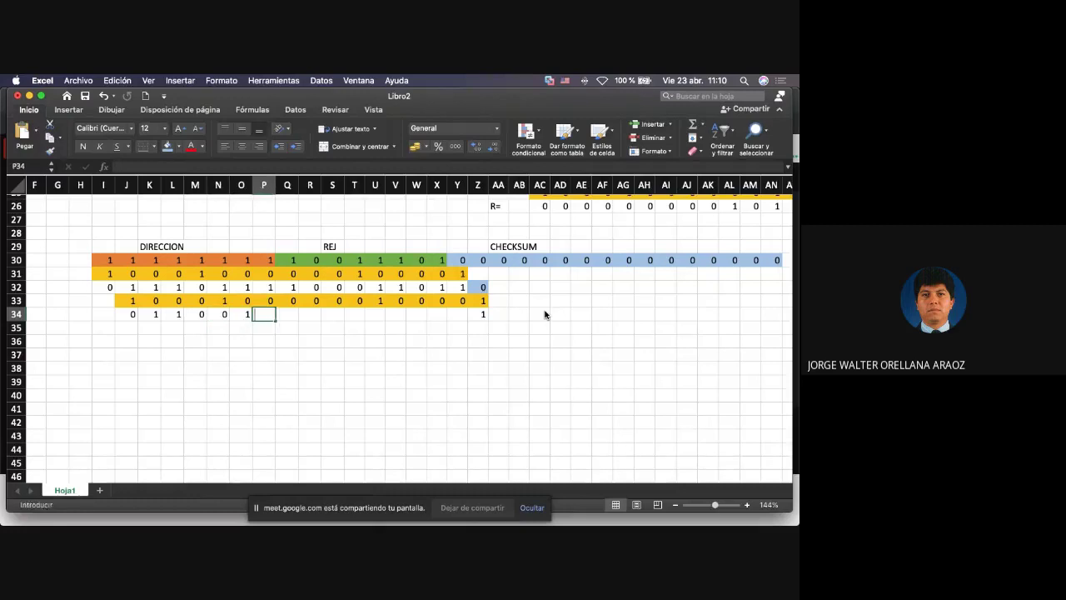
{"action": "key", "text": "Right"}
Complete the second XOR row with the bits 1 0 0 0 0 1 0 1 1 in cells Q34:Y34.
{"action": "type", "text": "1"}
{"action": "key", "text": "Right"}
{"action": "type", "text": "0"}
{"action": "key", "text": "Right"}
{"action": "type", "text": "0"}
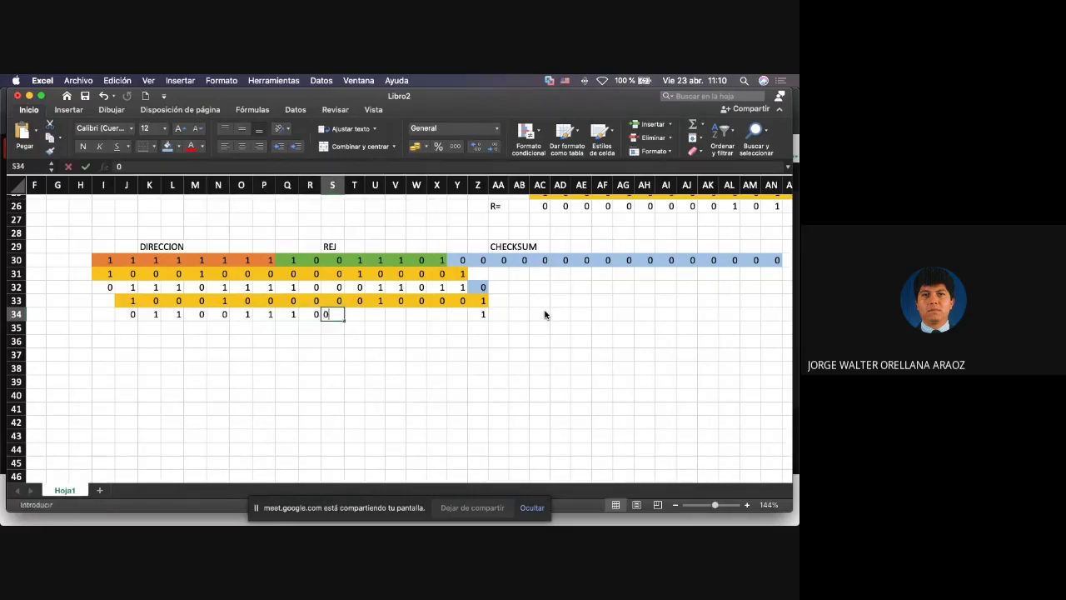
{"action": "key", "text": "Right"}
{"action": "type", "text": "0"}
{"action": "key", "text": "Right"}
{"action": "type", "text": "0"}
{"action": "key", "text": "Right"}
{"action": "type", "text": "1"}
{"action": "key", "text": "Right"}
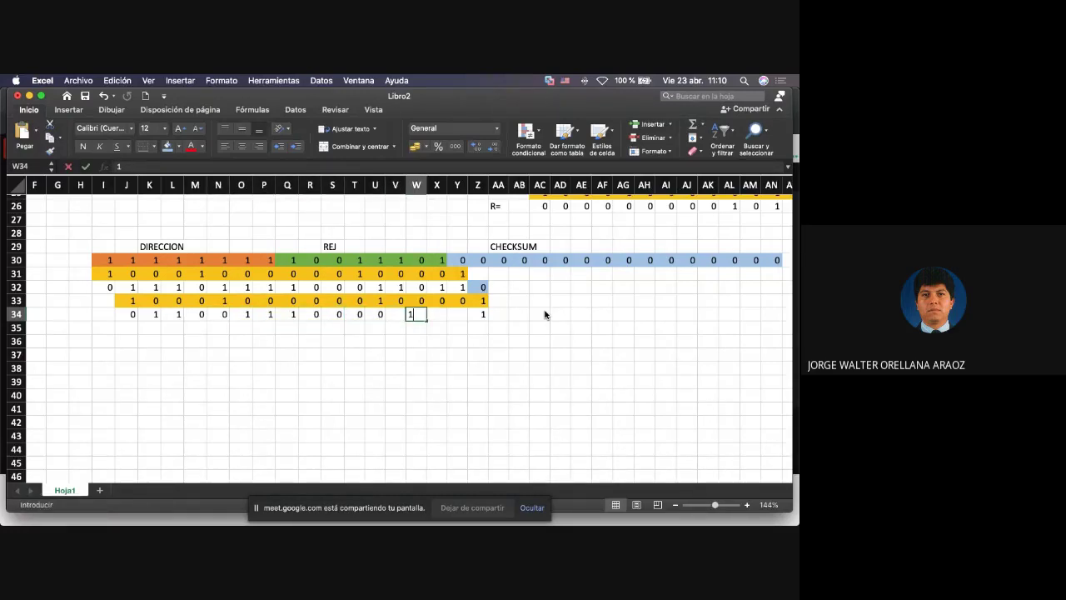
{"action": "type", "text": "1"}
{"action": "key", "text": "Right"}
{"action": "key", "text": "Left"}
{"action": "type", "text": "0"}
{"action": "key", "text": "Right"}
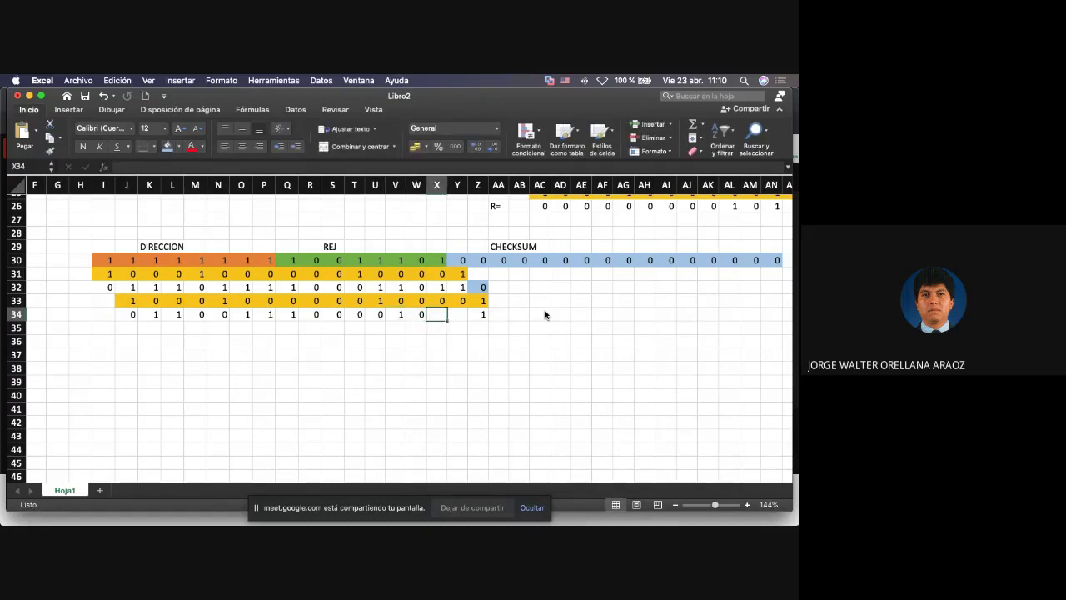
{"action": "type", "text": "1"}
{"action": "key", "text": "Right"}
{"action": "type", "text": "1"}
{"action": "key", "text": "Right"}
Copy the divisor bits J33:Z33 to row 35, starting in cell K35 beneath the second XOR row.
{"action": "key", "text": "Up"}
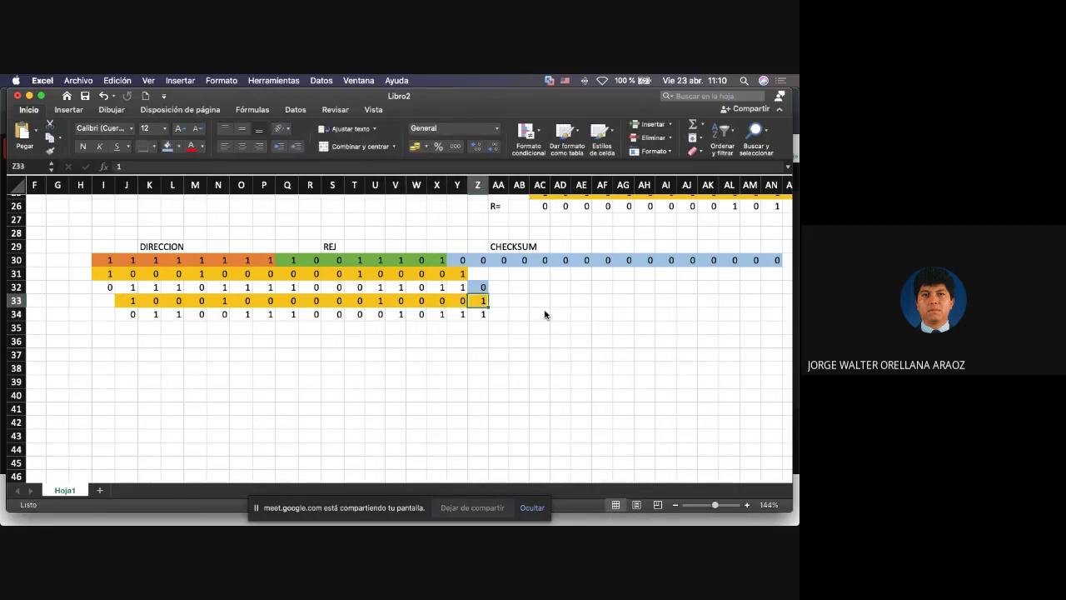
{"action": "key", "text": "shift+Left"}
{"action": "key", "text": "shift+Left"}
{"action": "key", "text": "shift+Left"}
{"action": "key", "text": "shift+Left"}
{"action": "key", "text": "shift+Left"}
{"action": "key", "text": "shift+Left"}
{"action": "key", "text": "shift+Left"}
{"action": "key", "text": "shift+Left"}
{"action": "key", "text": "shift+Left"}
{"action": "key", "text": "shift+Left"}
{"action": "key", "text": "shift+Left"}
{"action": "key", "text": "shift+Left"}
{"action": "key", "text": "shift+Left"}
{"action": "key", "text": "shift+Left"}
{"action": "key", "text": "shift+Left"}
{"action": "key", "text": "shift+Left"}
{"action": "key", "text": "shift+Left"}
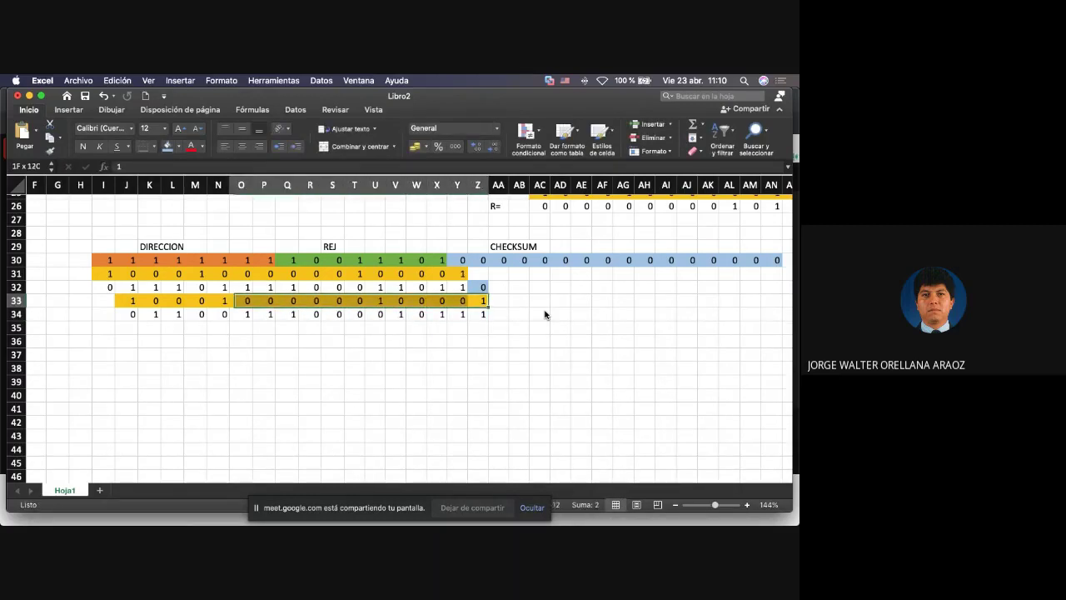
{"action": "key", "text": "shift+Right"}
{"action": "key", "text": "super+c"}
{"action": "key", "text": "Down"}
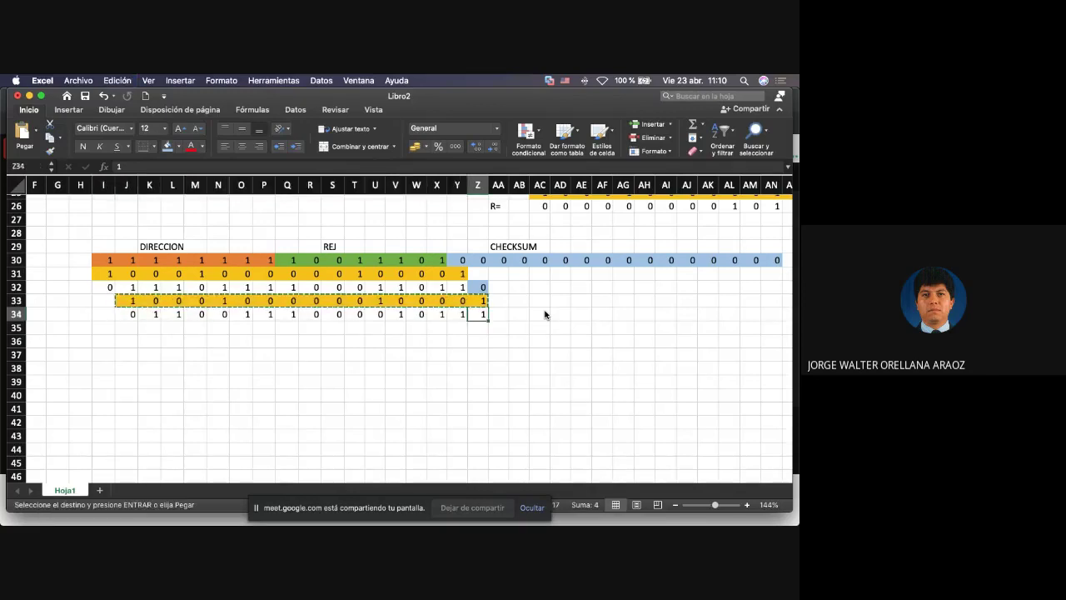
{"action": "key", "text": "Down"}
{"action": "key", "text": "Left"}
{"action": "key", "text": "Left"}
{"action": "key", "text": "Left"}
{"action": "key", "text": "Left"}
{"action": "key", "text": "Left"}
{"action": "key", "text": "Left"}
{"action": "key", "text": "Left"}
{"action": "key", "text": "Left"}
{"action": "key", "text": "Left"}
{"action": "key", "text": "Left"}
{"action": "key", "text": "Left"}
{"action": "key", "text": "Left"}
{"action": "key", "text": "Left"}
{"action": "key", "text": "Left"}
{"action": "key", "text": "Left"}
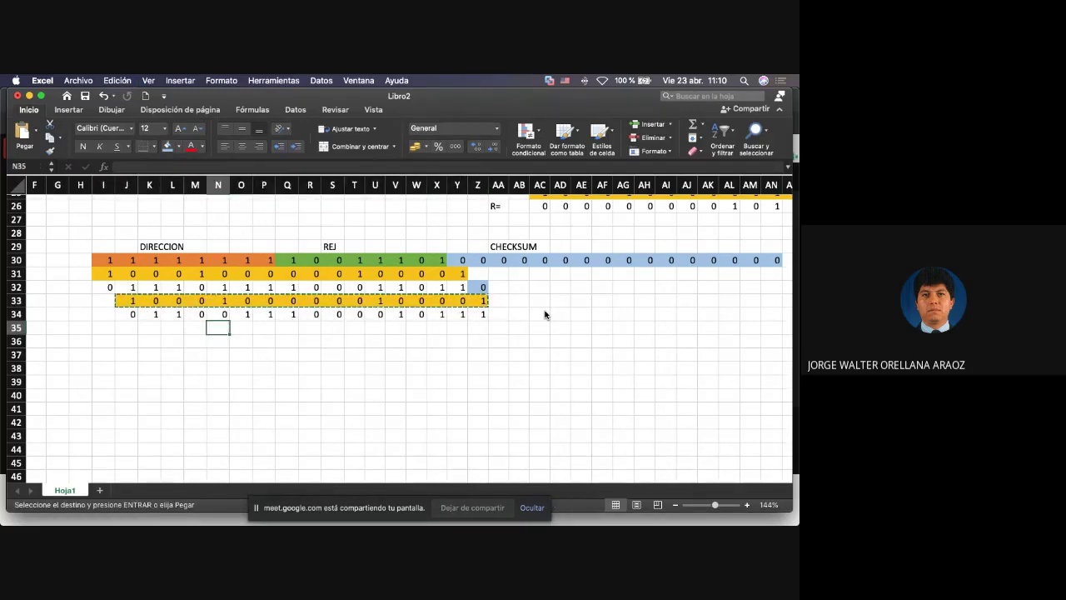
{"action": "key", "text": "super+v"}
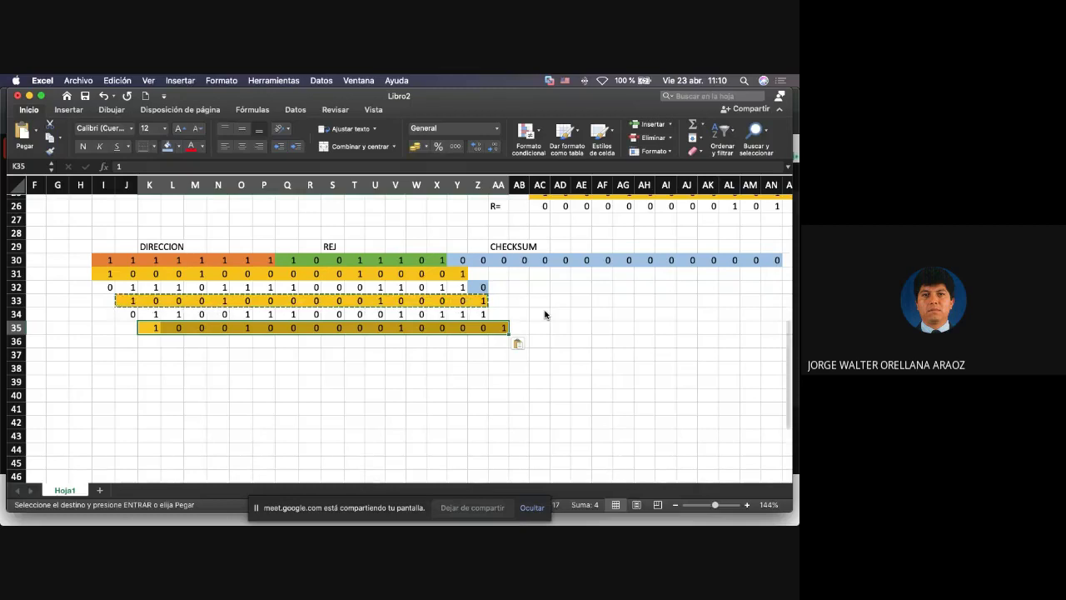
Bring down the following checksum bit by copying the blue cell AA30 to AA34.
{"action": "left_click", "coordinate": [503, 260]}
{"action": "key", "text": "super+c"}
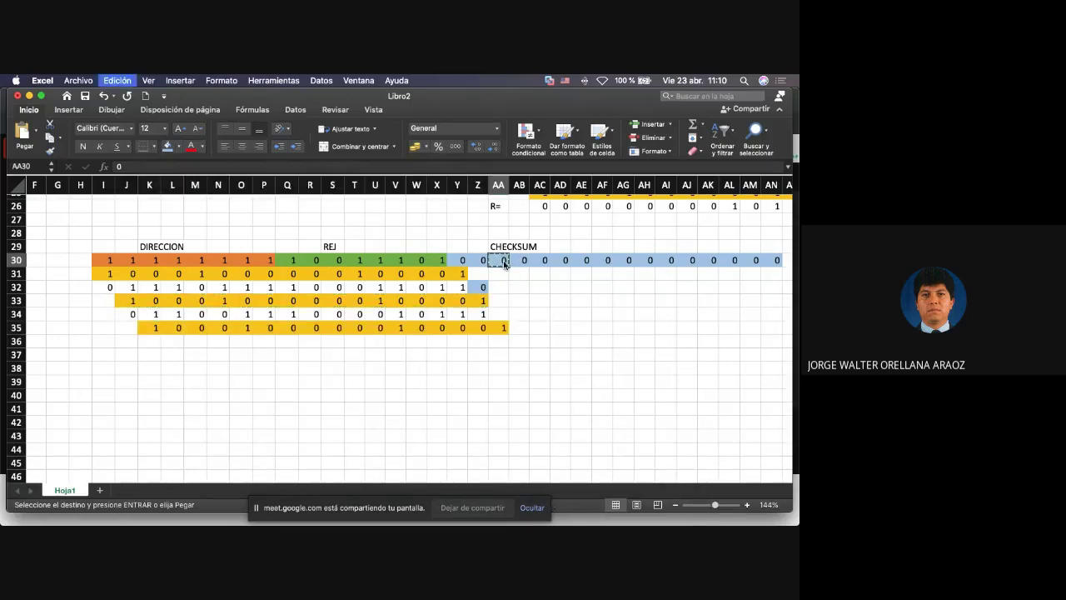
{"action": "key", "text": "Down"}
{"action": "key", "text": "Down"}
{"action": "key", "text": "Down"}
{"action": "key", "text": "Down"}
{"action": "key", "text": "super+v"}
{"action": "key", "text": "Down"}
{"action": "key", "text": "Left"}
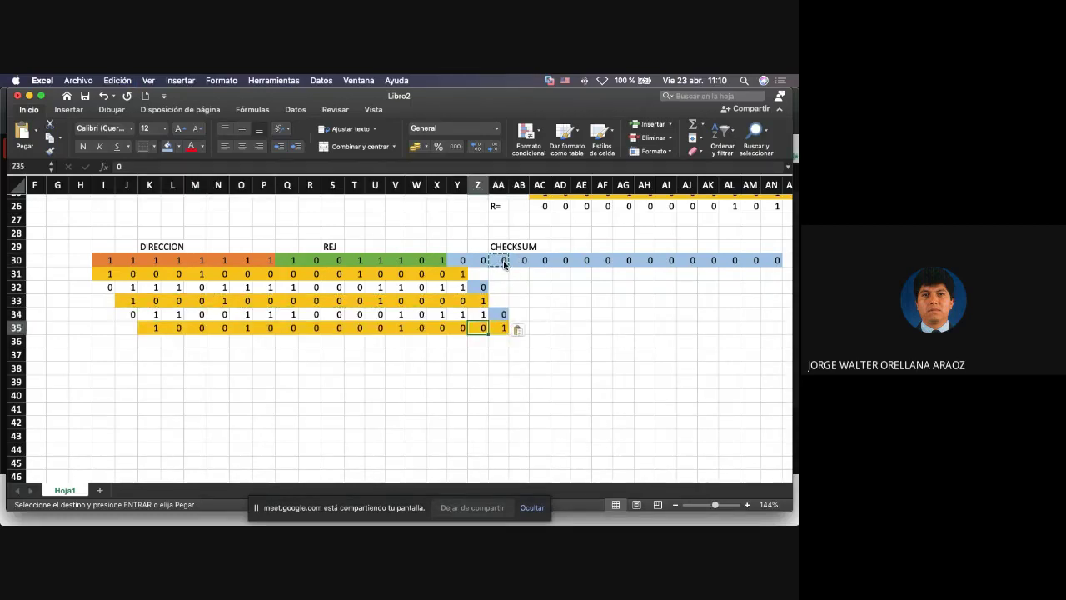
Enter the XOR bits 0 1 0 0 0 1 in cells K36:P36, beneath the start of the third divisor row.
{"action": "key", "text": "Left"}
{"action": "key", "text": "Left"}
{"action": "key", "text": "Down"}
{"action": "key", "text": "Left"}
{"action": "key", "text": "Left"}
{"action": "key", "text": "Left"}
{"action": "key", "text": "Left"}
{"action": "key", "text": "Left"}
{"action": "key", "text": "Left"}
{"action": "key", "text": "Left"}
{"action": "key", "text": "Left"}
{"action": "key", "text": "Left"}
{"action": "key", "text": "Left"}
{"action": "key", "text": "Left"}
{"action": "key", "text": "Left"}
{"action": "key", "text": "Left"}
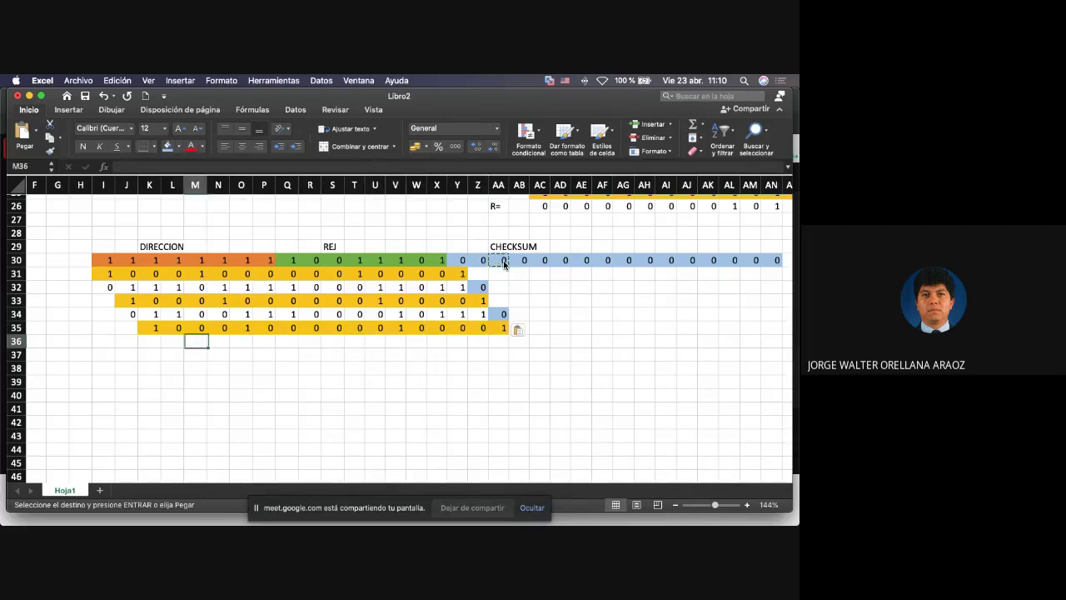
{"action": "type", "text": "0"}
{"action": "key", "text": "Right"}
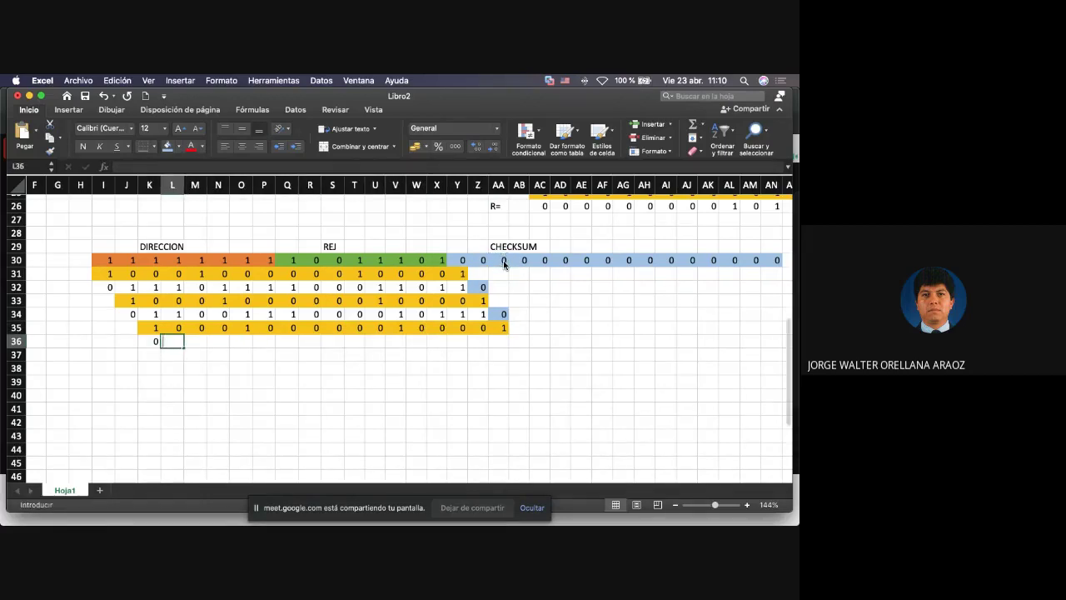
{"action": "type", "text": "1"}
{"action": "key", "text": "Right"}
{"action": "type", "text": "0"}
{"action": "key", "text": "Right"}
{"action": "type", "text": "0"}
{"action": "key", "text": "Right"}
{"action": "type", "text": "0"}
{"action": "key", "text": "Right"}
{"action": "type", "text": "1"}
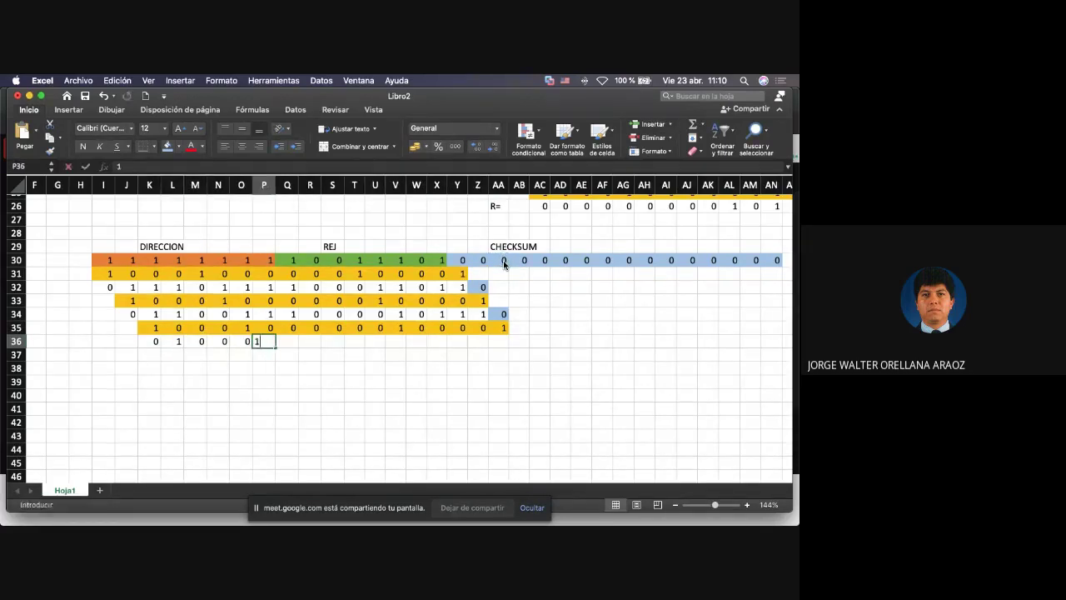
{"action": "key", "text": "Right"}
{"action": "type", "text": "1"}
{"action": "key", "text": "Right"}
{"action": "type", "text": "0"}
{"action": "key", "text": "Right"}
{"action": "type", "text": "0"}
{"action": "key", "text": "Right"}
{"action": "type", "text": "0"}
{"action": "key", "text": "Right"}
{"action": "type", "text": "0"}
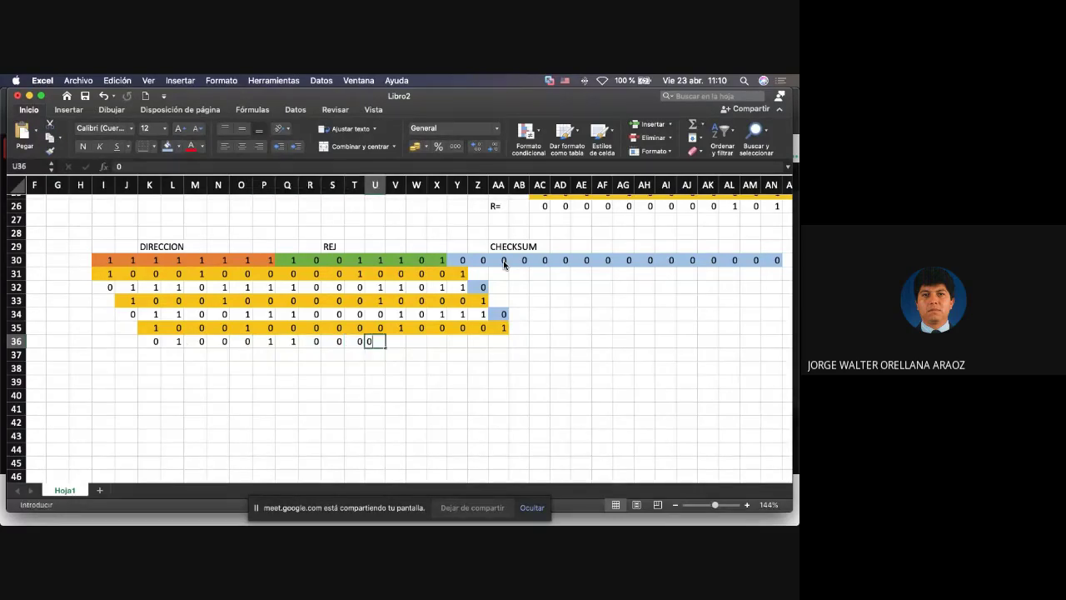
{"action": "key", "text": "Right"}
{"action": "type", "text": "0"}
{"action": "key", "text": "Right"}
{"action": "type", "text": "1"}
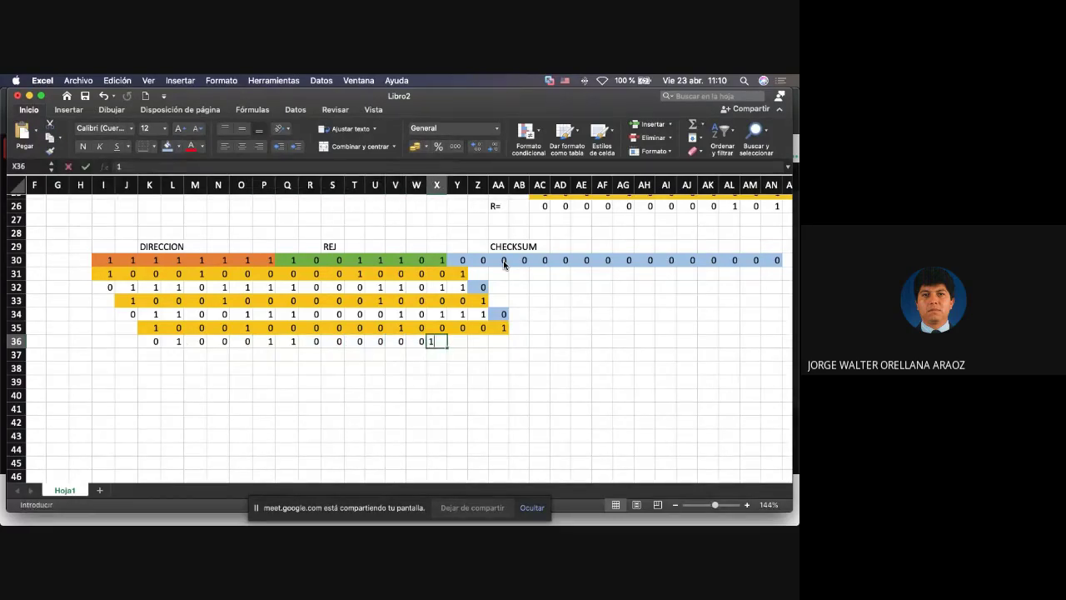
{"action": "key", "text": "Right"}
{"action": "type", "text": "1"}
{"action": "key", "text": "Right"}
{"action": "type", "text": "1"}
{"action": "key", "text": "Right"}
{"action": "type", "text": "1"}
{"action": "key", "text": "Right"}
Copy the divisor bits K35:AA35 to row 37, starting in cell L37 beneath the third XOR row.
{"action": "key", "text": "Up"}
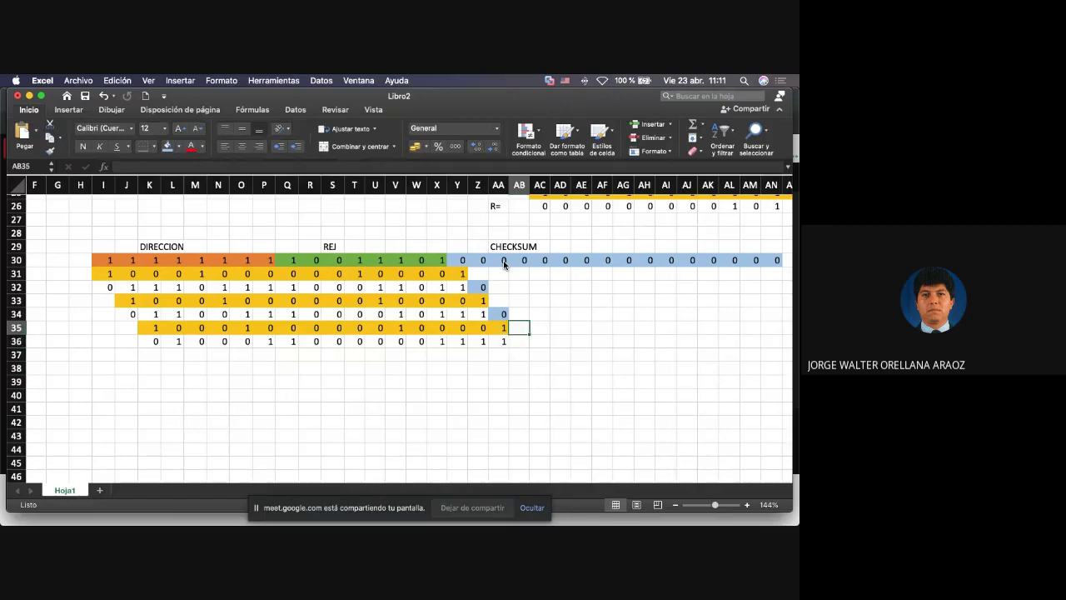
{"action": "key", "text": "Left"}
{"action": "key", "text": "shift+Left"}
{"action": "key", "text": "shift+Left"}
{"action": "key", "text": "shift+Left"}
{"action": "key", "text": "shift+Left"}
{"action": "key", "text": "shift+Left"}
{"action": "key", "text": "shift+Left"}
{"action": "key", "text": "shift+Left"}
{"action": "key", "text": "shift+Left"}
{"action": "key", "text": "shift+Left"}
{"action": "key", "text": "shift+Left"}
{"action": "key", "text": "shift+Left"}
{"action": "key", "text": "shift+Left"}
{"action": "key", "text": "shift+Left"}
{"action": "key", "text": "shift+Left"}
{"action": "key", "text": "shift+Left"}
{"action": "key", "text": "shift+Left"}
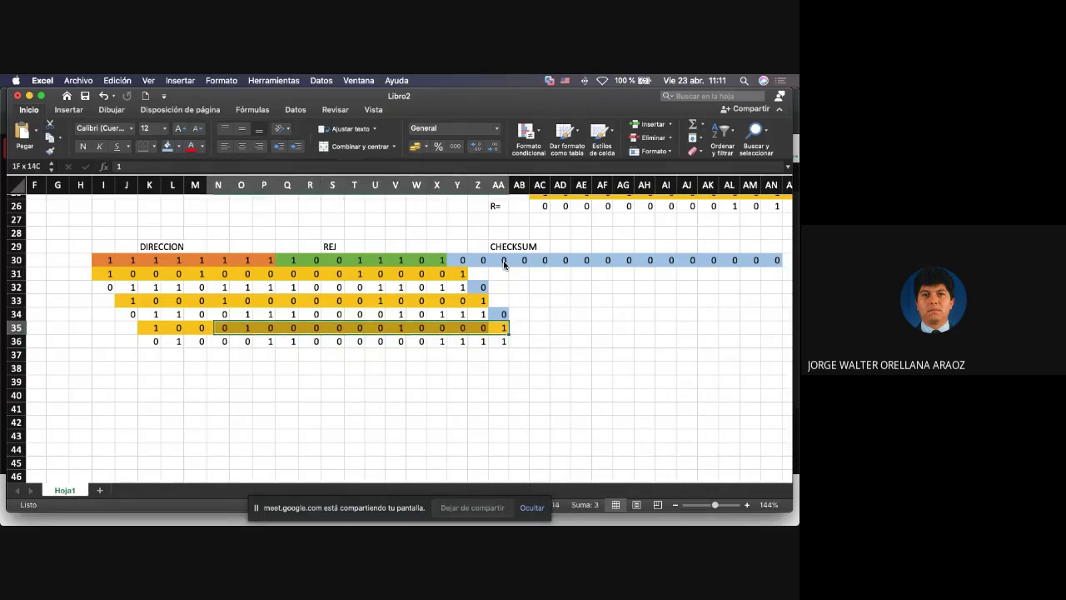
{"action": "key", "text": "super+c"}
{"action": "key", "text": "Down"}
{"action": "key", "text": "Down"}
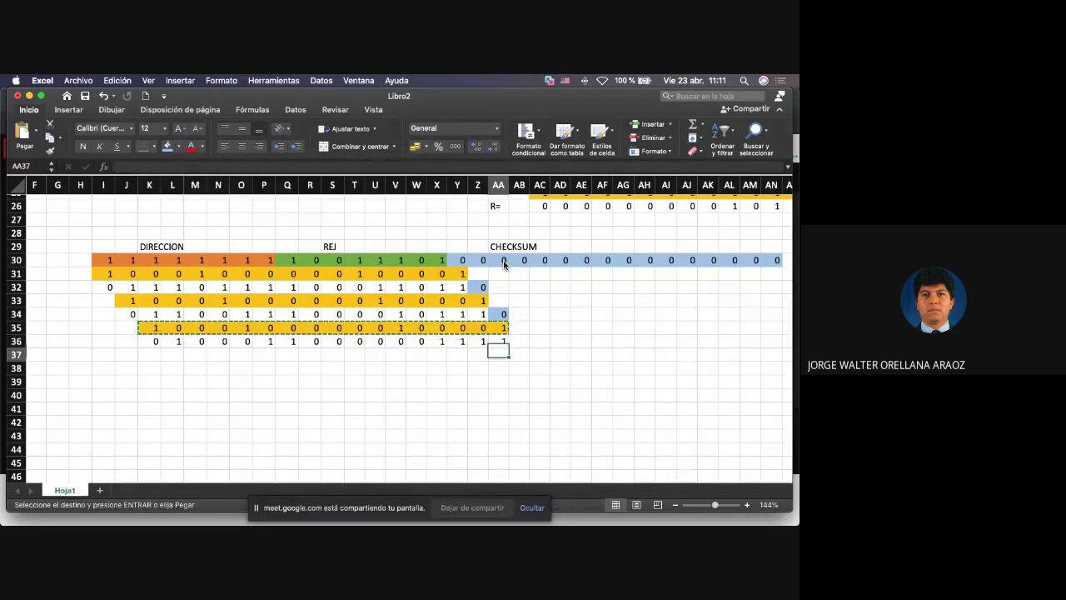
{"action": "key", "text": "Left"}
{"action": "key", "text": "Left"}
{"action": "key", "text": "Left"}
{"action": "key", "text": "Left"}
{"action": "key", "text": "Left"}
{"action": "key", "text": "Left"}
{"action": "key", "text": "Left"}
{"action": "key", "text": "Left"}
{"action": "key", "text": "Left"}
{"action": "key", "text": "Left"}
{"action": "key", "text": "Left"}
{"action": "key", "text": "Left"}
{"action": "key", "text": "Left"}
{"action": "key", "text": "Left"}
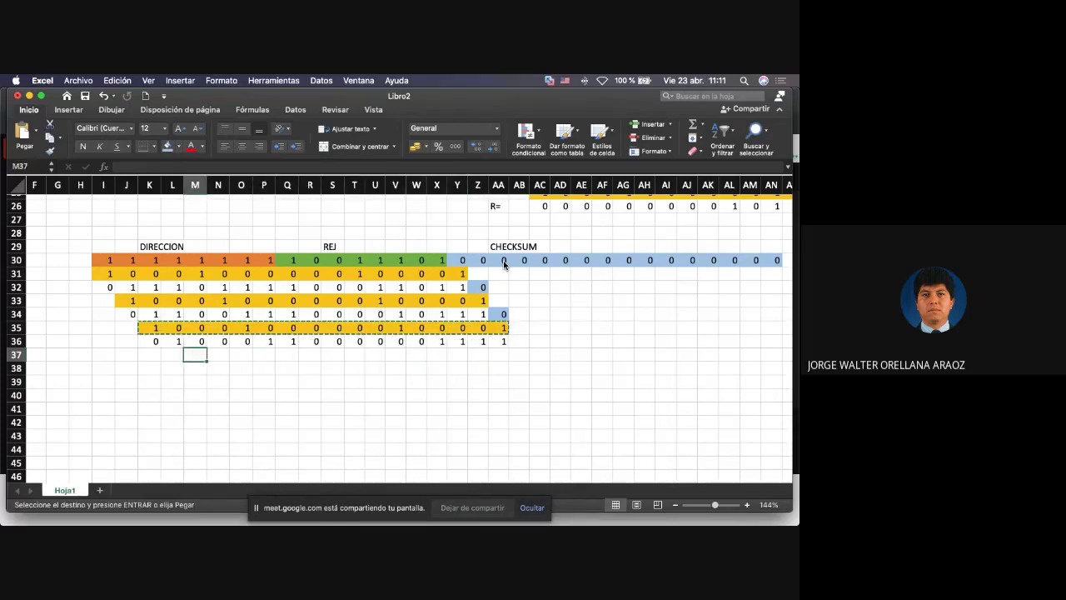
{"action": "key", "text": "Left"}
{"action": "key", "text": "super+v"}
Enter the XOR bits 0 0 0 0 0 1 in cells L38:Q38, beneath the start of the fourth divisor row.
{"action": "key", "text": "Down"}
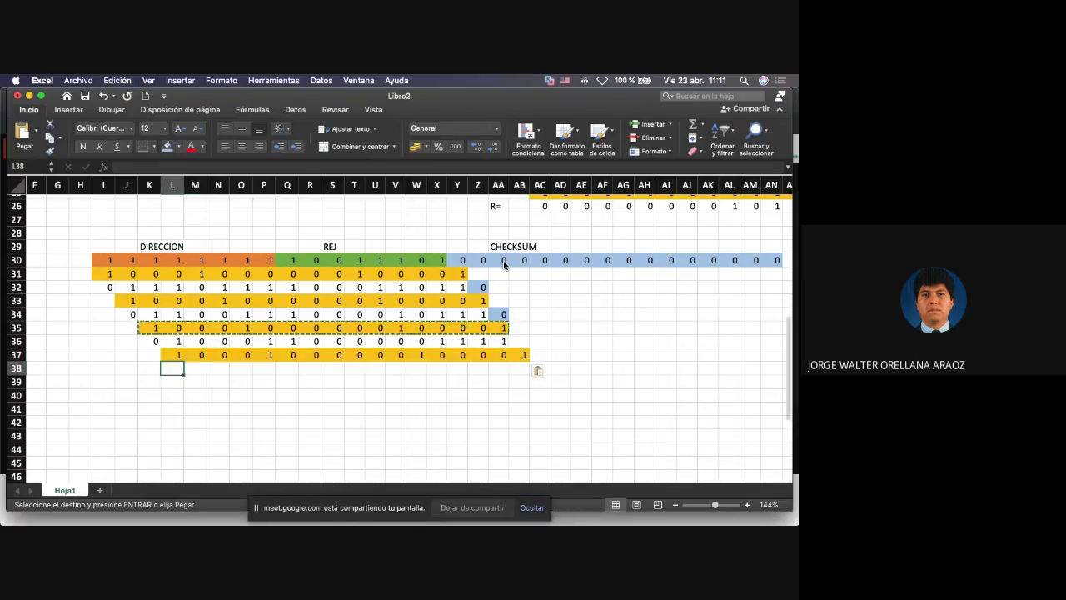
{"action": "type", "text": "0"}
{"action": "key", "text": "Right"}
{"action": "type", "text": "0"}
{"action": "key", "text": "Right"}
{"action": "type", "text": "0"}
{"action": "key", "text": "Right"}
{"action": "type", "text": "0"}
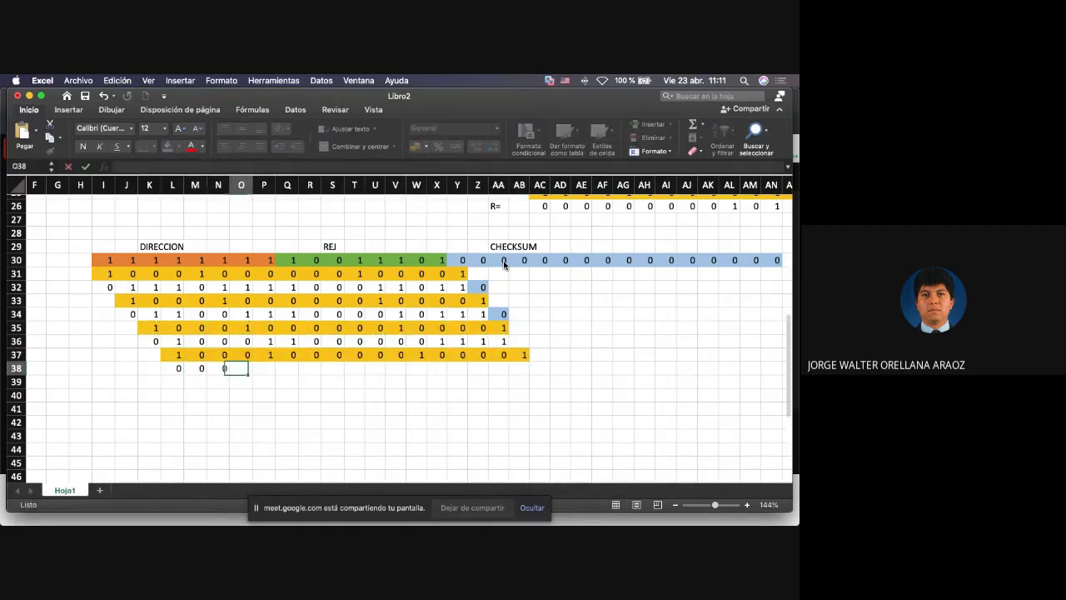
{"action": "key", "text": "Right"}
{"action": "type", "text": "0"}
{"action": "key", "text": "Right"}
{"action": "type", "text": "0"}
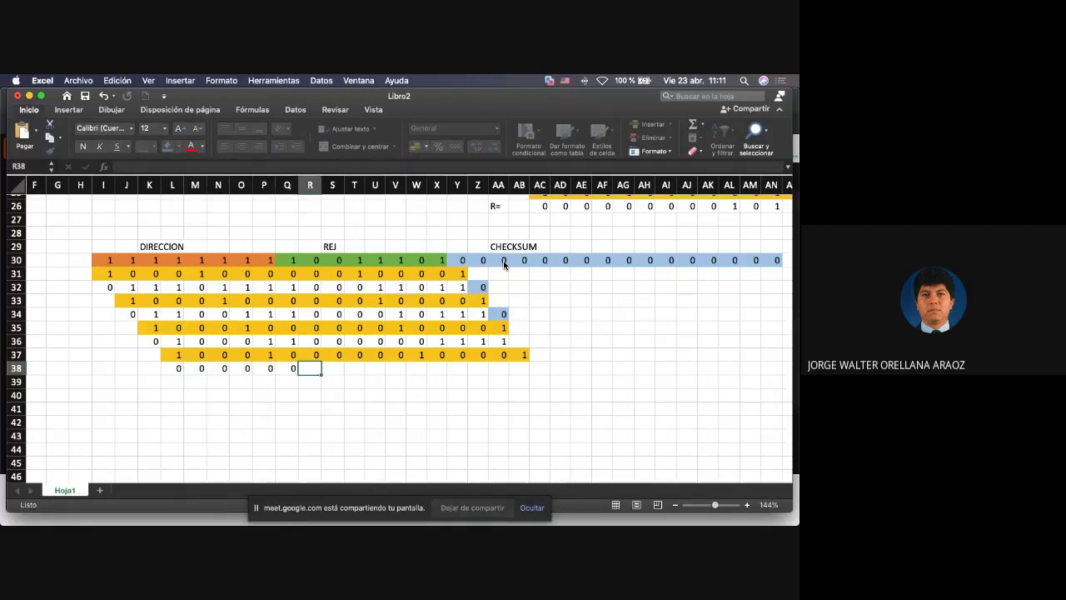
{"action": "key", "text": "ctrl+Return"}
{"action": "key", "text": "Right"}
{"action": "type", "text": "0"}
{"action": "key", "text": "Right"}
{"action": "type", "text": "0"}
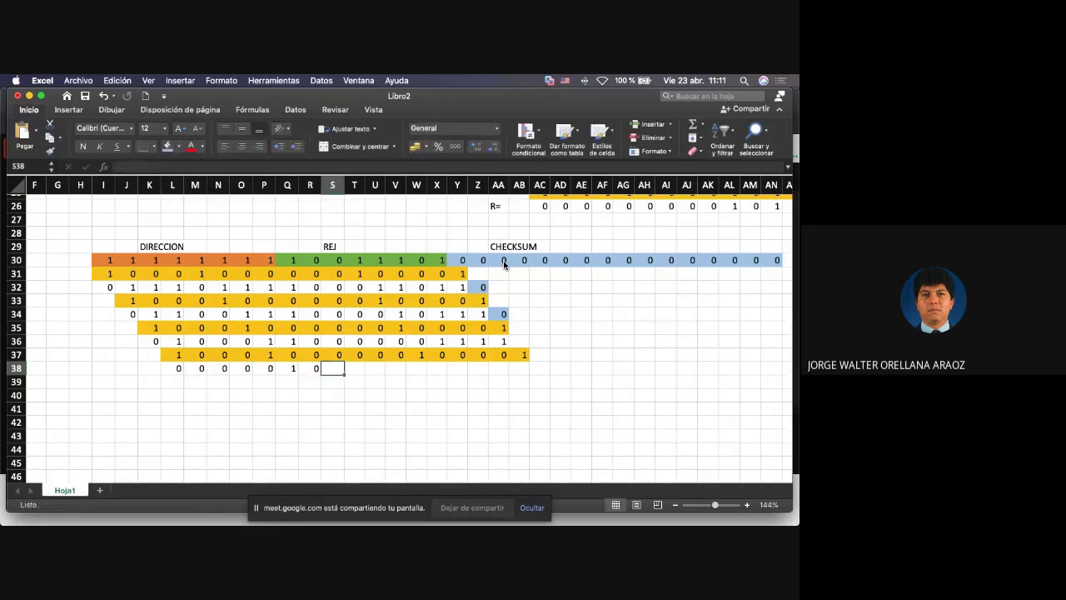
{"action": "key", "text": "Right"}
{"action": "type", "text": "0"}
{"action": "key", "text": "Right"}
{"action": "type", "text": "0"}
{"action": "key", "text": "Right"}
{"action": "type", "text": "1"}
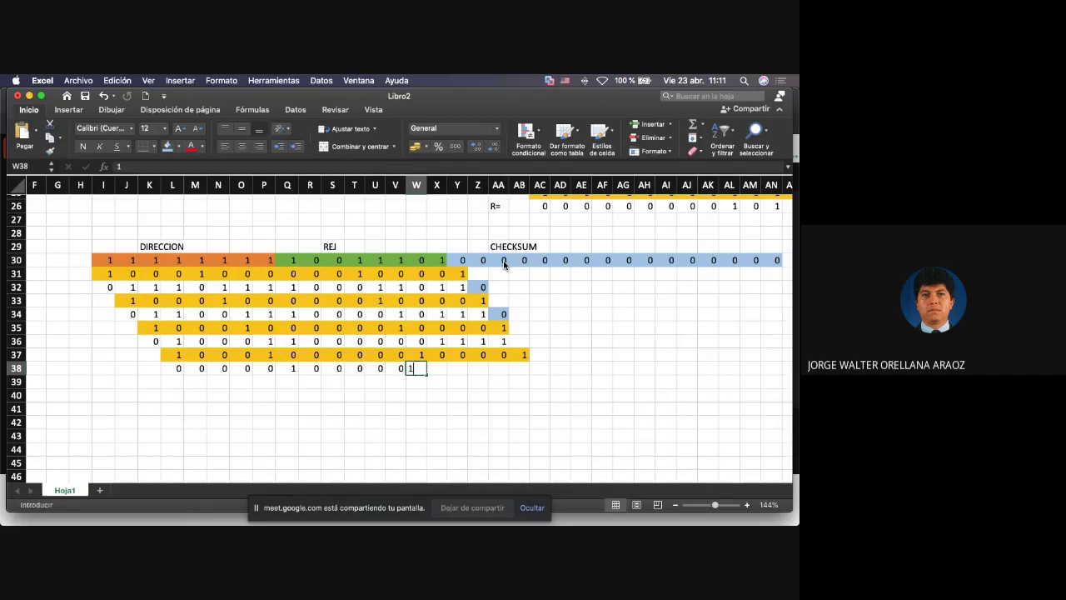
{"action": "key", "text": "Right"}
{"action": "type", "text": "1"}
{"action": "key", "text": "Right"}
{"action": "type", "text": "1"}
{"action": "key", "text": "Right"}
{"action": "type", "text": "1"}
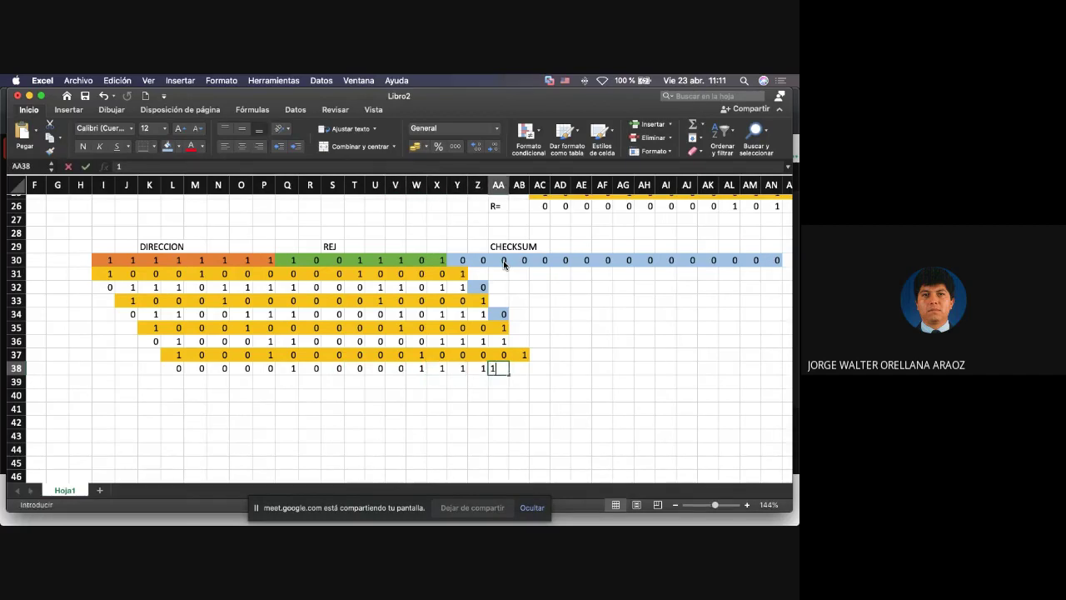
{"action": "key", "text": "Right"}
{"action": "type", "text": "1"}
{"action": "key", "text": "Right"}
Bring down the missing checksum bit by copying the blue cell AB30 to AB36.
{"action": "key", "text": "Up"}
{"action": "key", "text": "Up"}
{"action": "key", "text": "Up"}
{"action": "key", "text": "Up"}
{"action": "key", "text": "Up"}
{"action": "key", "text": "Up"}
{"action": "key", "text": "Up"}
{"action": "key", "text": "Up"}
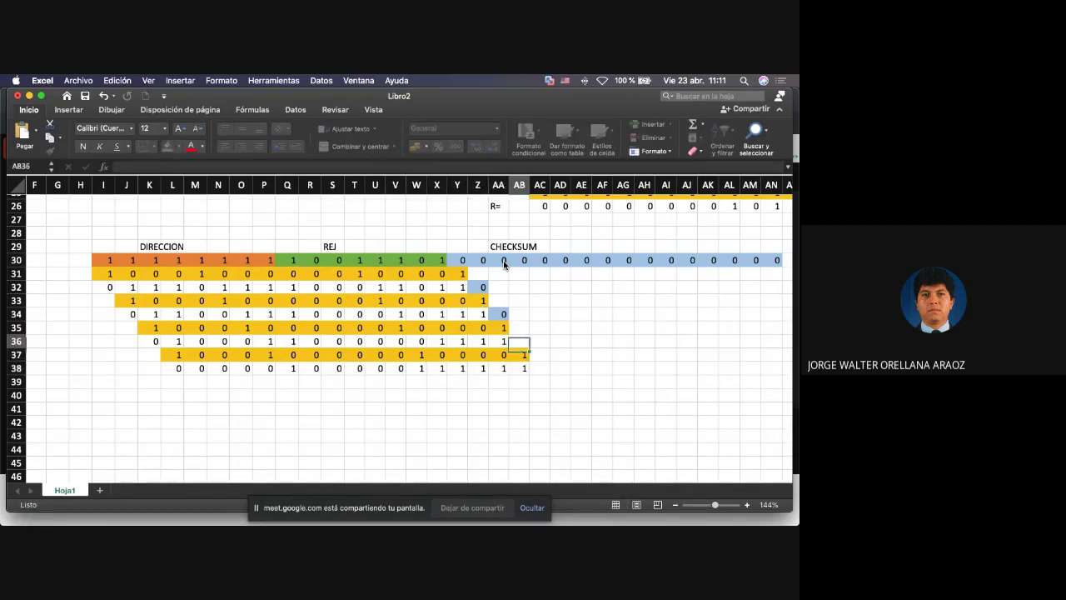
{"action": "key", "text": "super+c"}
{"action": "key", "text": "Down"}
{"action": "key", "text": "Down"}
{"action": "key", "text": "Down"}
{"action": "key", "text": "Down"}
{"action": "key", "text": "Down"}
{"action": "key", "text": "Down"}
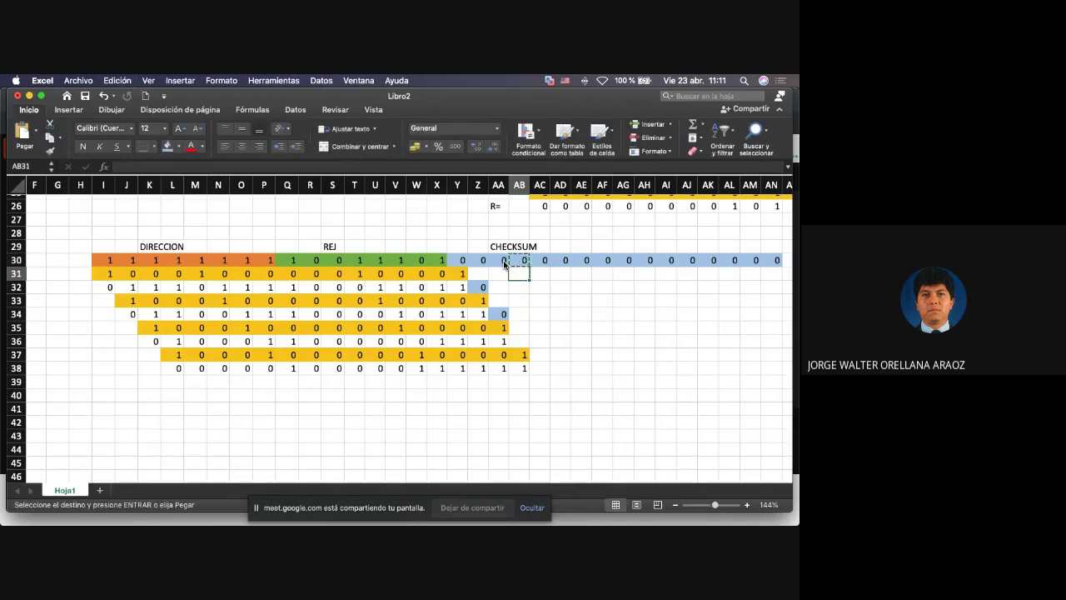
{"action": "key", "text": "super+v"}
Copy the divisor bits L37:AB37 to row 39, starting in cell Q39 under the leading 1 of the fourth XOR row.
{"action": "key", "text": "Down"}
{"action": "key", "text": "shift+Left"}
{"action": "key", "text": "shift+Left"}
{"action": "key", "text": "shift+Left"}
{"action": "key", "text": "shift+Left"}
{"action": "key", "text": "shift+Left"}
{"action": "key", "text": "shift+Left"}
{"action": "key", "text": "shift+Left"}
{"action": "key", "text": "shift+Left"}
{"action": "key", "text": "shift+Left"}
{"action": "key", "text": "shift+Left"}
{"action": "key", "text": "shift+Left"}
{"action": "key", "text": "shift+Left"}
{"action": "key", "text": "shift+Left"}
{"action": "key", "text": "shift+Left"}
{"action": "key", "text": "shift+Left"}
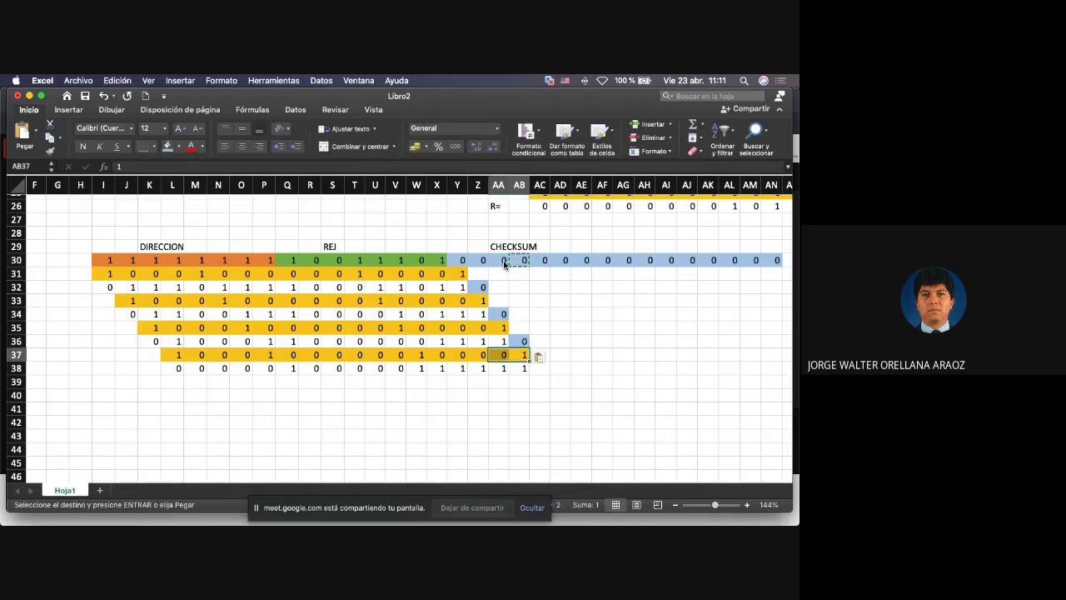
{"action": "key", "text": "shift+Left"}
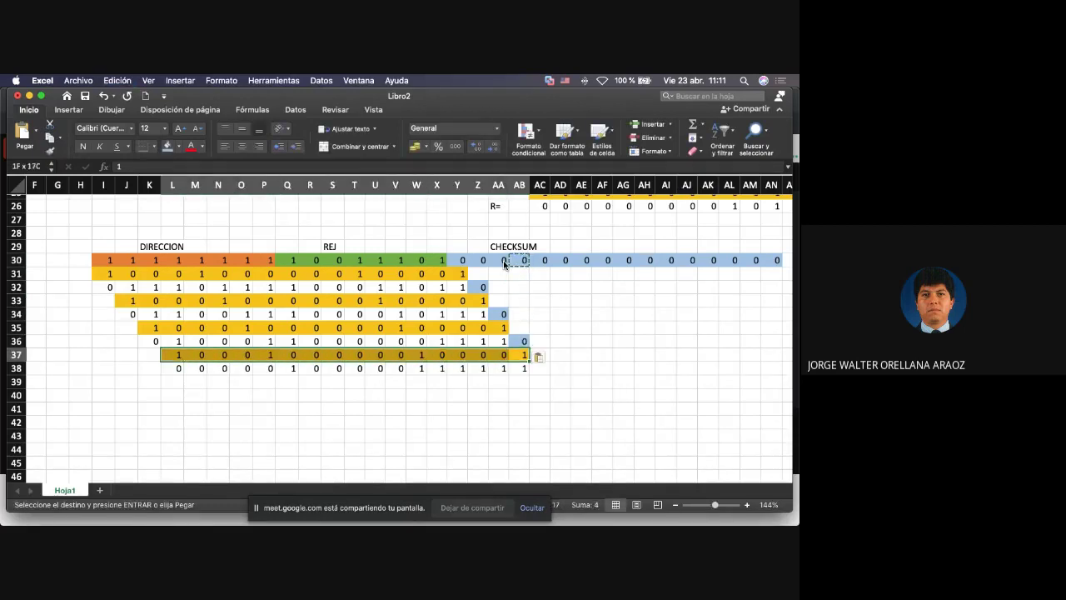
{"action": "key", "text": "super+c"}
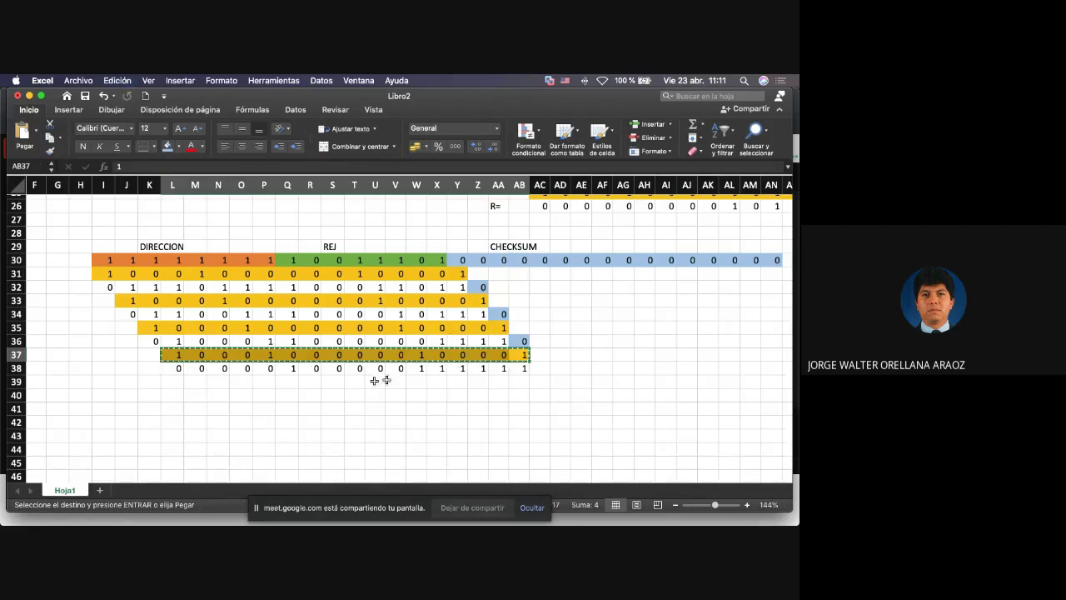
{"action": "left_click", "coordinate": [287, 380]}
{"action": "key", "text": "super+v"}
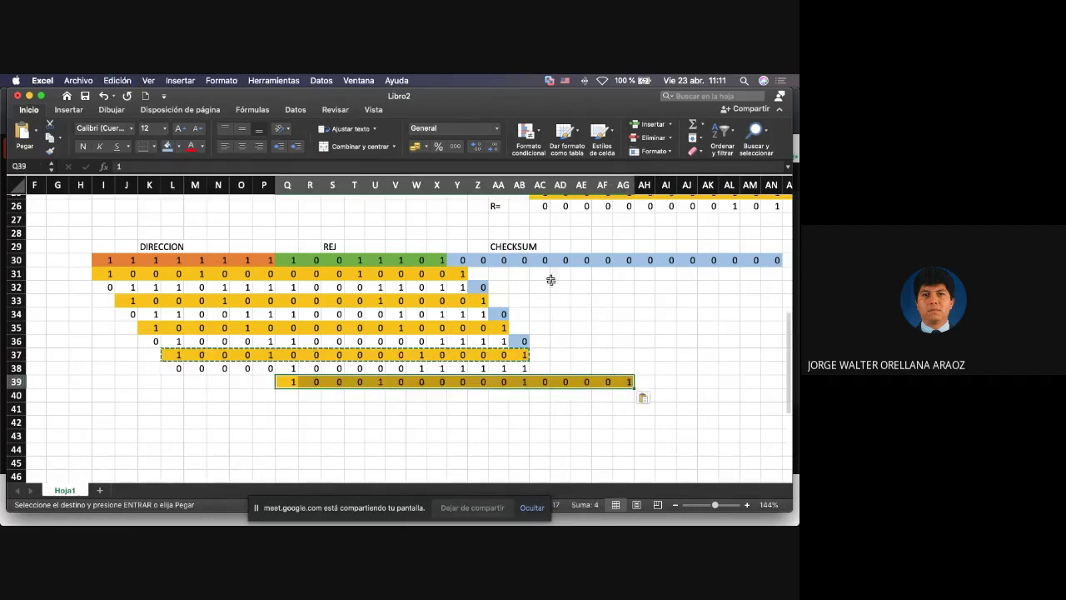
Bring down five checksum bits by copying the blue cells AC30:AG30 to AC38:AG38.
{"action": "left_click_drag", "start_coordinate": [540, 260], "coordinate": [615, 261]}
{"action": "key", "text": "super+c"}
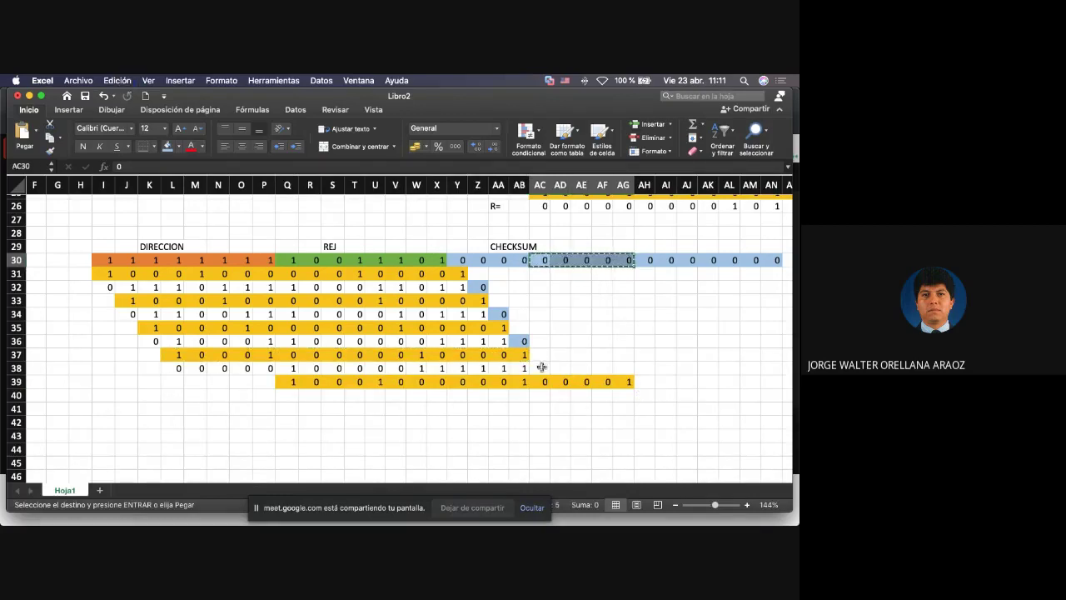
{"action": "left_click", "coordinate": [541, 367]}
{"action": "key", "text": "super+v"}
{"action": "left_click", "coordinate": [293, 396]}
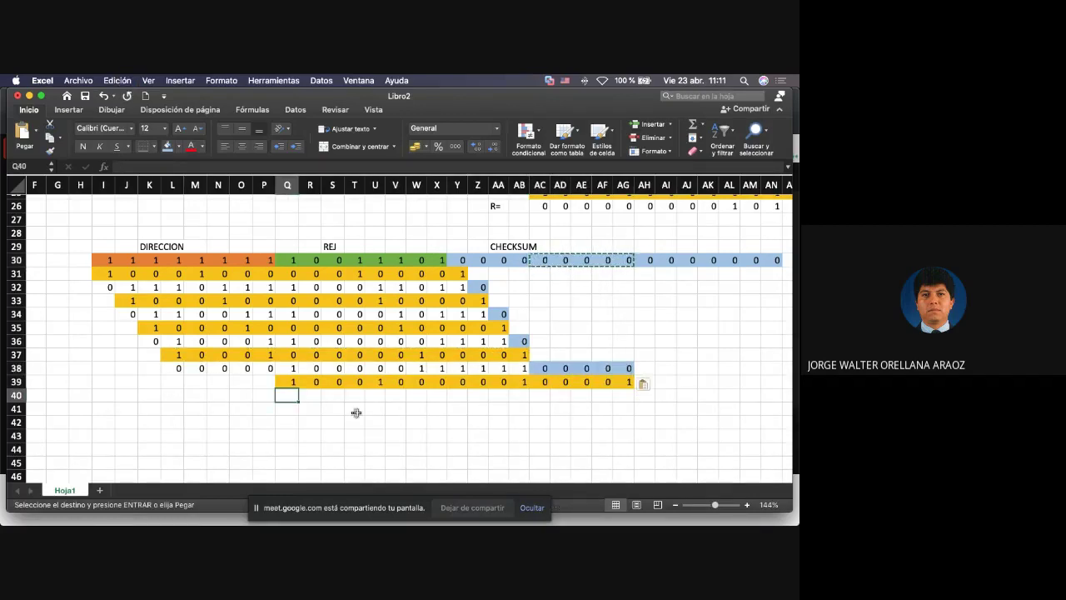
{"action": "key", "text": "Escape"}
{"action": "type", "text": "0\t0\t0\t0\t1"}
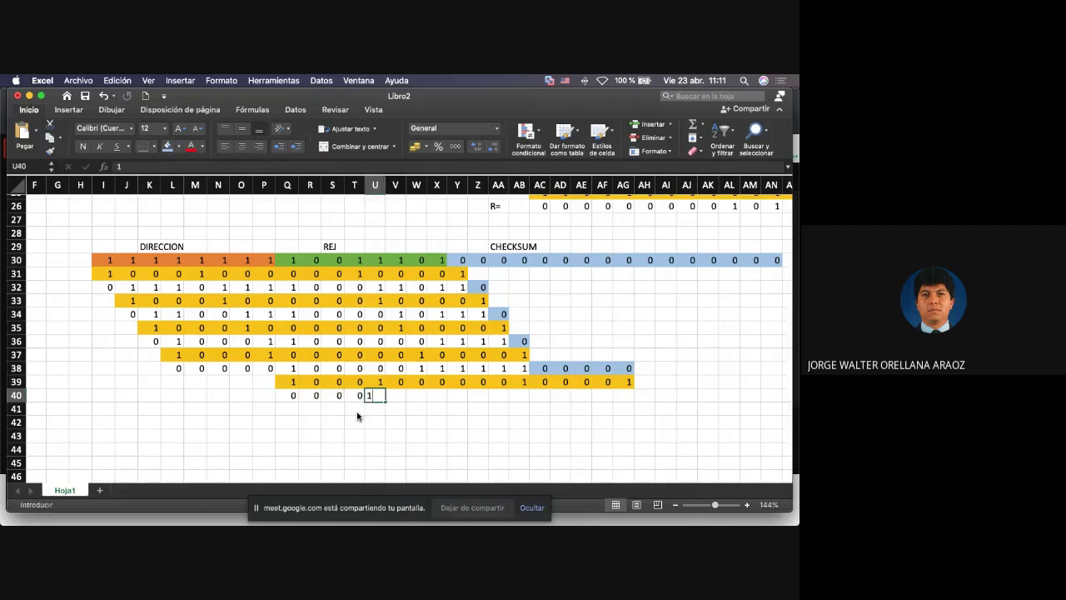
{"action": "key", "text": "Tab"}
{"action": "type", "text": "0\t1\t1\t1\t1\t1\t1"}
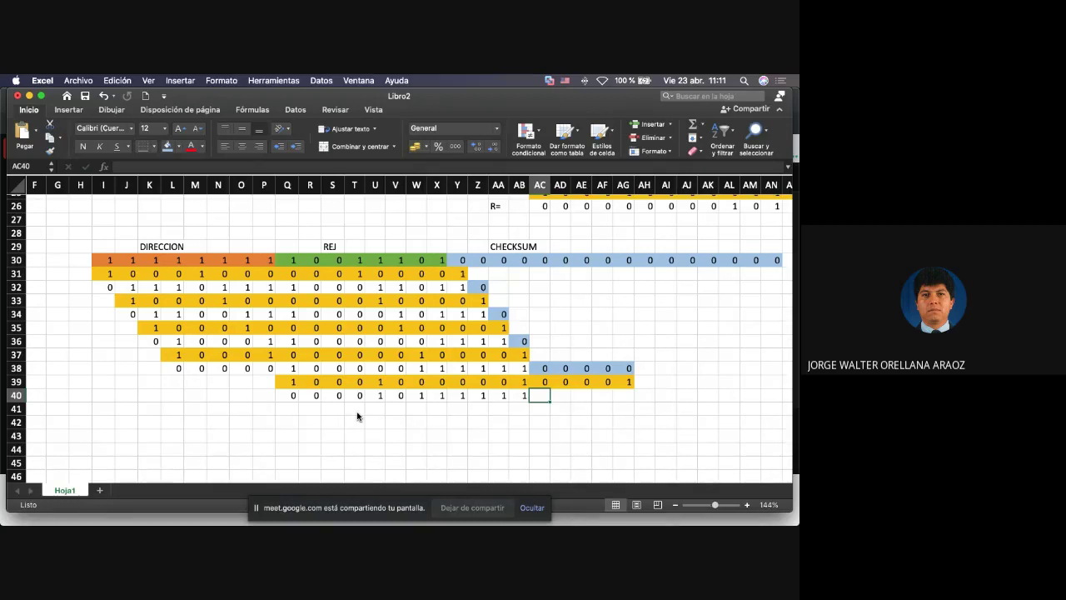
{"action": "key", "text": "Left"}
{"action": "key", "text": "Right"}
{"action": "key", "text": "Left"}
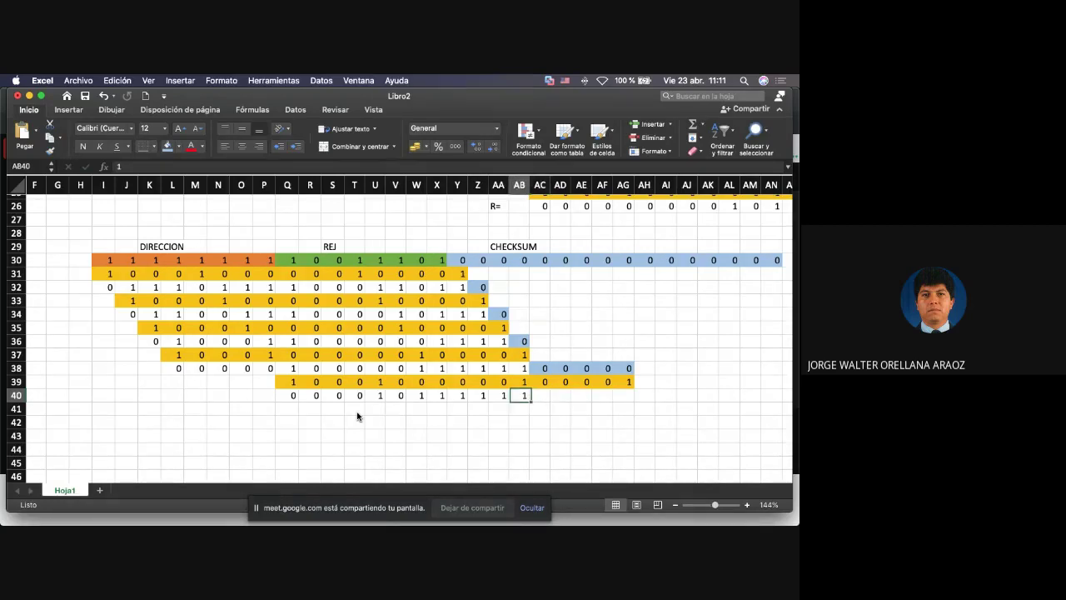
{"action": "type", "text": "0"}
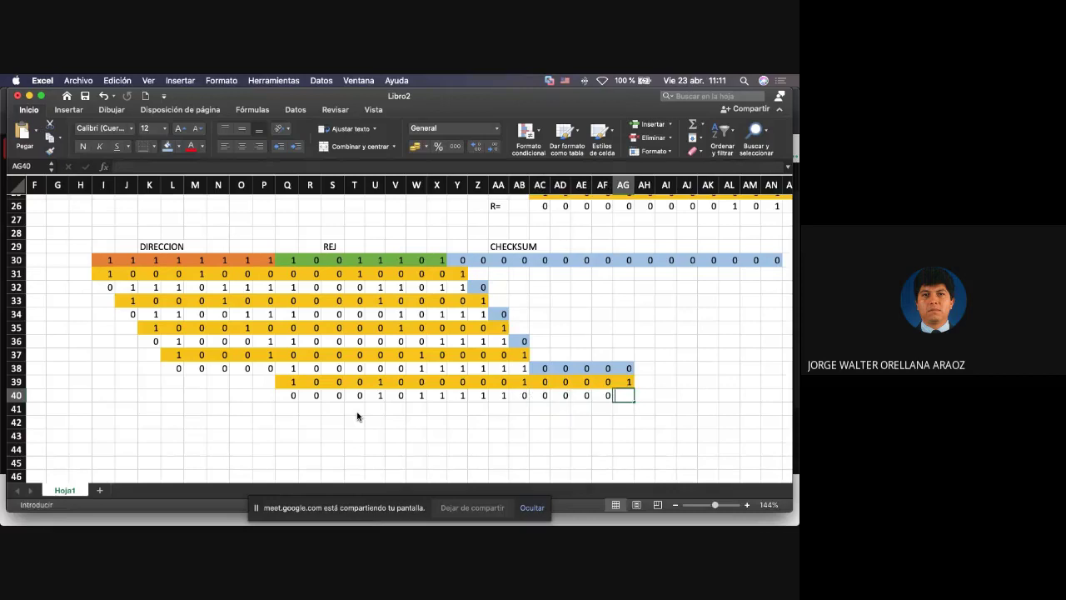
{"action": "type", "text": "0\t0\t0\t0\t1"}
Copy the divisor bits Q39:AG39 to row 41, starting in cell U41 under the leading 1 of the fifth XOR row.
{"action": "key", "text": "Up"}
{"action": "key", "text": "shift+Left"}
{"action": "key", "text": "shift+Left"}
{"action": "key", "text": "shift+Left"}
{"action": "key", "text": "shift+Left"}
{"action": "key", "text": "shift+Left"}
{"action": "key", "text": "shift+Left"}
{"action": "key", "text": "shift+Left"}
{"action": "key", "text": "shift+Left"}
{"action": "key", "text": "shift+Left"}
{"action": "key", "text": "shift+Left"}
{"action": "key", "text": "shift+Left"}
{"action": "key", "text": "shift+Left"}
{"action": "key", "text": "shift+Left"}
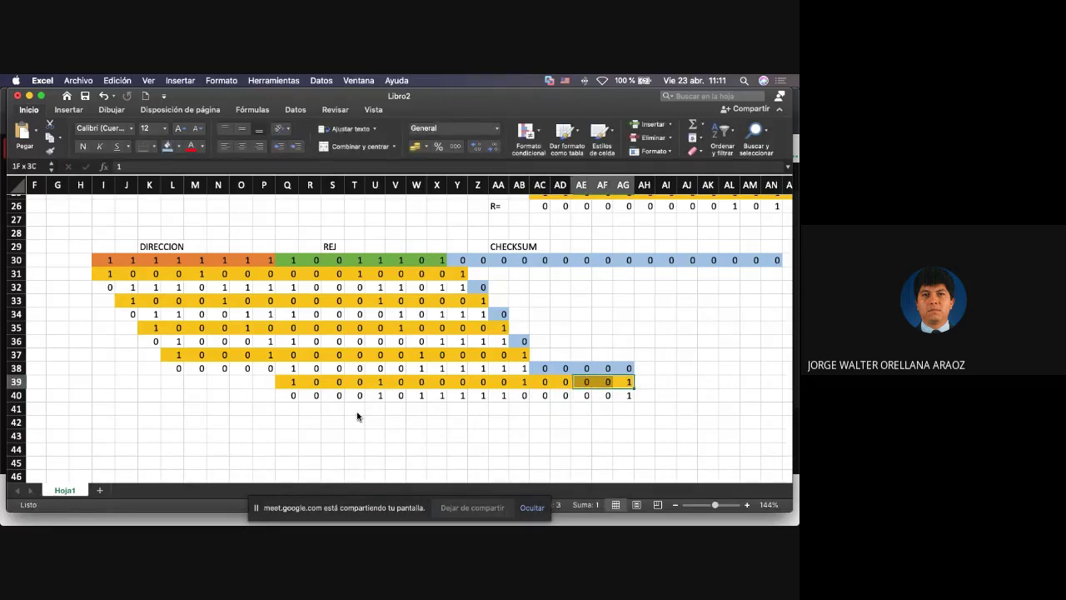
{"action": "key", "text": "shift+Left"}
{"action": "key", "text": "shift+Left"}
{"action": "key", "text": "shift+Left"}
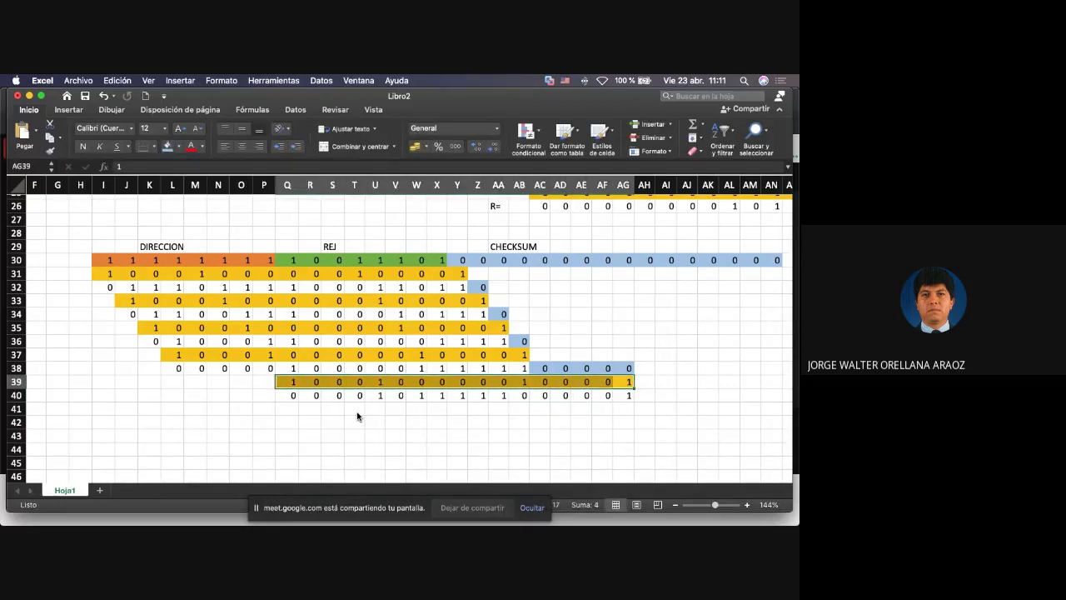
{"action": "key", "text": "ctrl+c"}
{"action": "key", "text": "Down"}
{"action": "key", "text": "Down"}
{"action": "key", "text": "Left"}
{"action": "key", "text": "Left"}
{"action": "key", "text": "Left"}
{"action": "key", "text": "Left"}
{"action": "key", "text": "Left"}
{"action": "key", "text": "Left"}
{"action": "key", "text": "Left"}
{"action": "key", "text": "Left"}
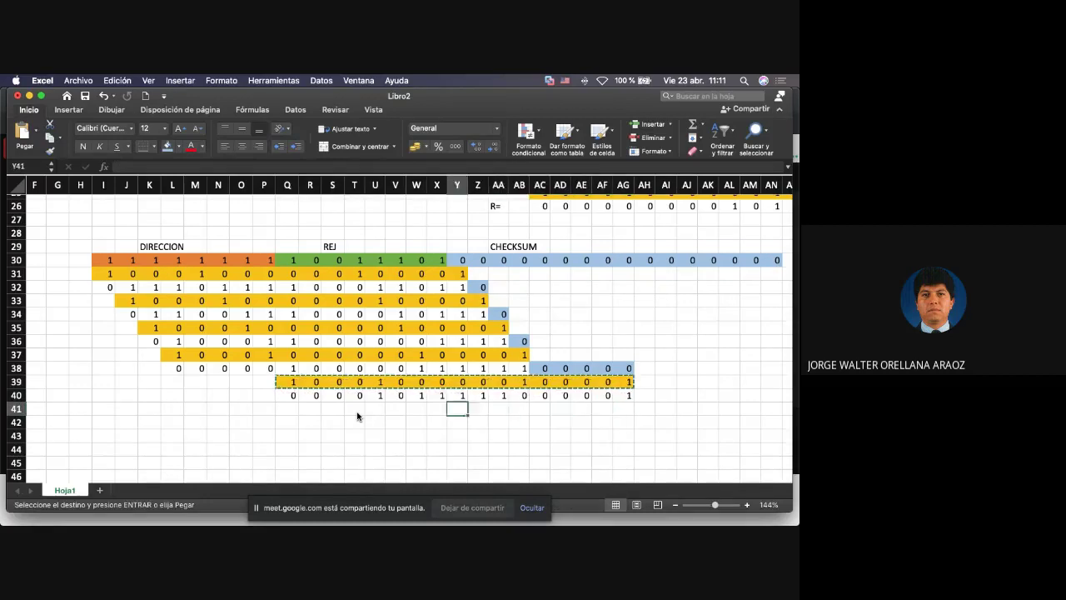
{"action": "key", "text": "Left"}
{"action": "key", "text": "Left"}
{"action": "key", "text": "Left"}
{"action": "key", "text": "Left"}
{"action": "key", "text": "ctrl+v"}
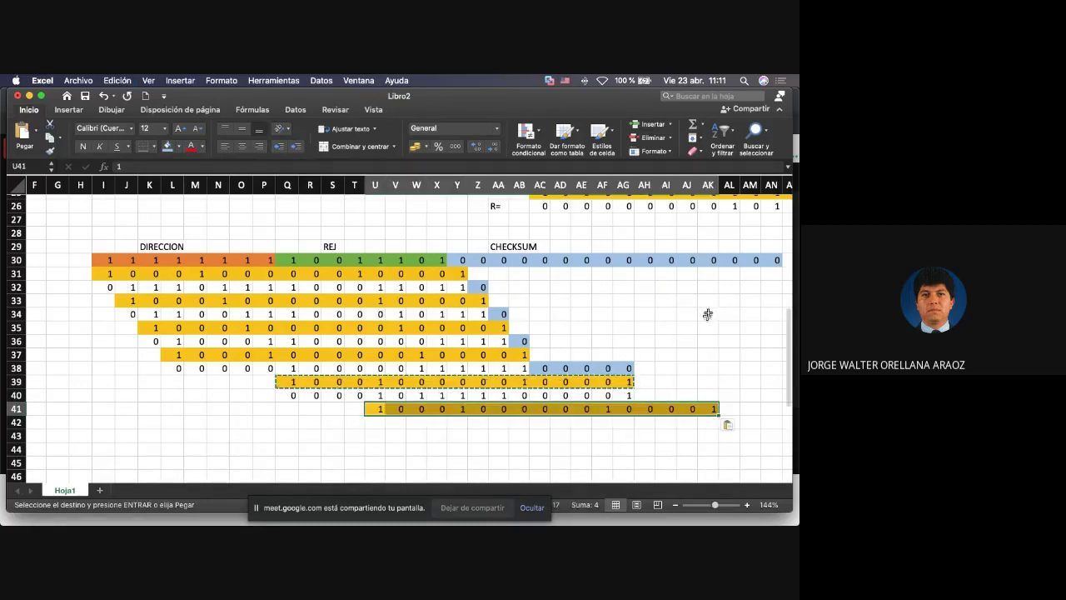
Bring down four checksum bits by copying the blue cells AH30:AK30 to AH40:AK40.
{"action": "left_click_drag", "start_coordinate": [651, 260], "coordinate": [701, 261]}
{"action": "key", "text": "ctrl+c"}
{"action": "key", "text": "Down"}
{"action": "key", "text": "Down"}
{"action": "key", "text": "Down"}
{"action": "key", "text": "Down"}
{"action": "key", "text": "Down"}
{"action": "key", "text": "Down"}
{"action": "key", "text": "Down"}
{"action": "key", "text": "Down"}
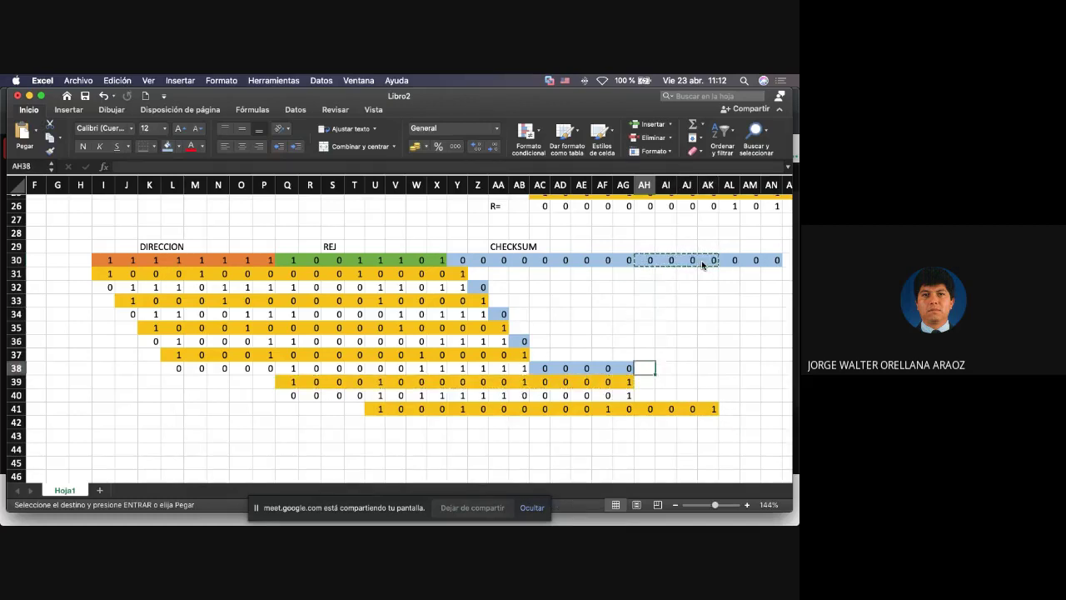
{"action": "key", "text": "Down"}
{"action": "key", "text": "Down"}
{"action": "key", "text": "ctrl+v"}
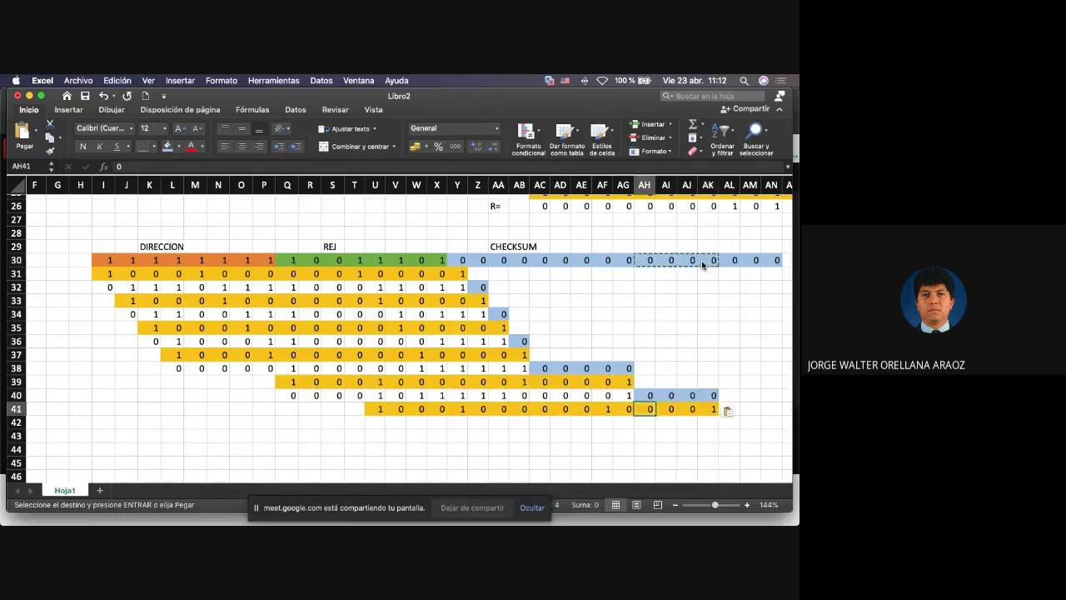
Begin the sixth XOR row with the bits 0 0 1 1 0 1 1 0 0 in cells U42:AC42.
{"action": "key", "text": "Down"}
{"action": "key", "text": "Down"}
{"action": "key", "text": "Left"}
{"action": "key", "text": "Left"}
{"action": "key", "text": "Left"}
{"action": "key", "text": "Left"}
{"action": "key", "text": "Left"}
{"action": "key", "text": "Left"}
{"action": "key", "text": "Left"}
{"action": "key", "text": "Left"}
{"action": "key", "text": "Left"}
{"action": "key", "text": "Left"}
{"action": "key", "text": "Left"}
{"action": "key", "text": "Left"}
{"action": "key", "text": "Left"}
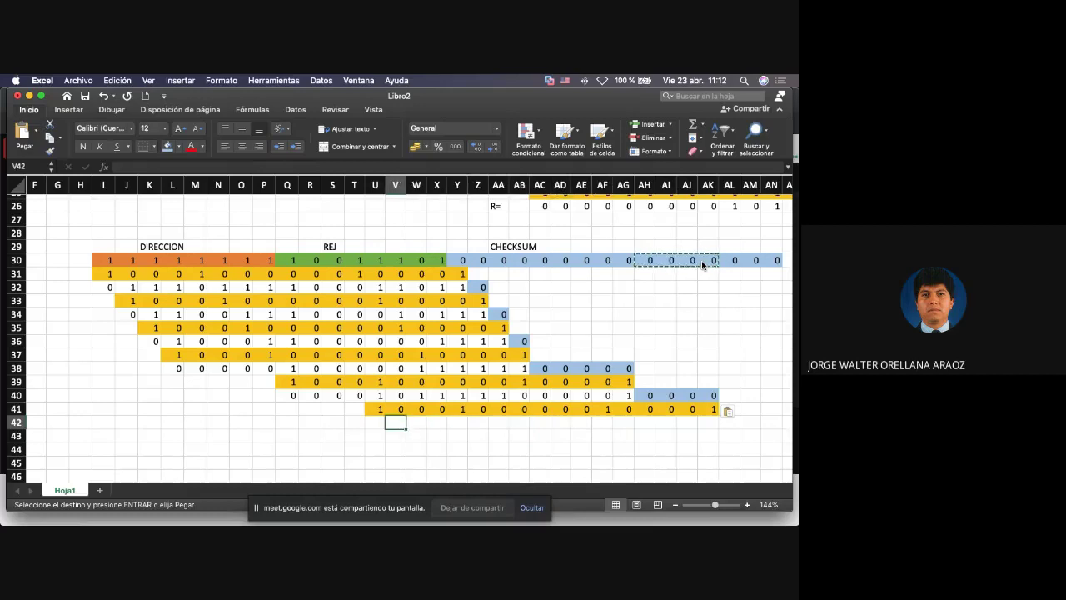
{"action": "type", "text": "0"}
{"action": "key", "text": "Right"}
{"action": "type", "text": "0"}
{"action": "key", "text": "Right"}
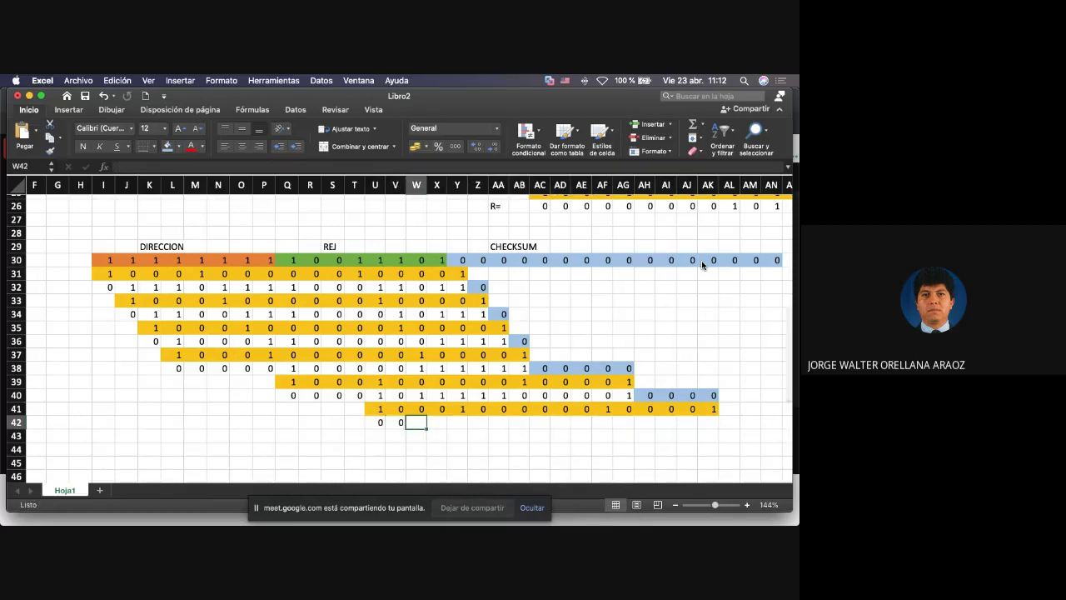
{"action": "type", "text": "1"}
{"action": "key", "text": "Right"}
{"action": "type", "text": "1"}
{"action": "key", "text": "Right"}
{"action": "type", "text": "0"}
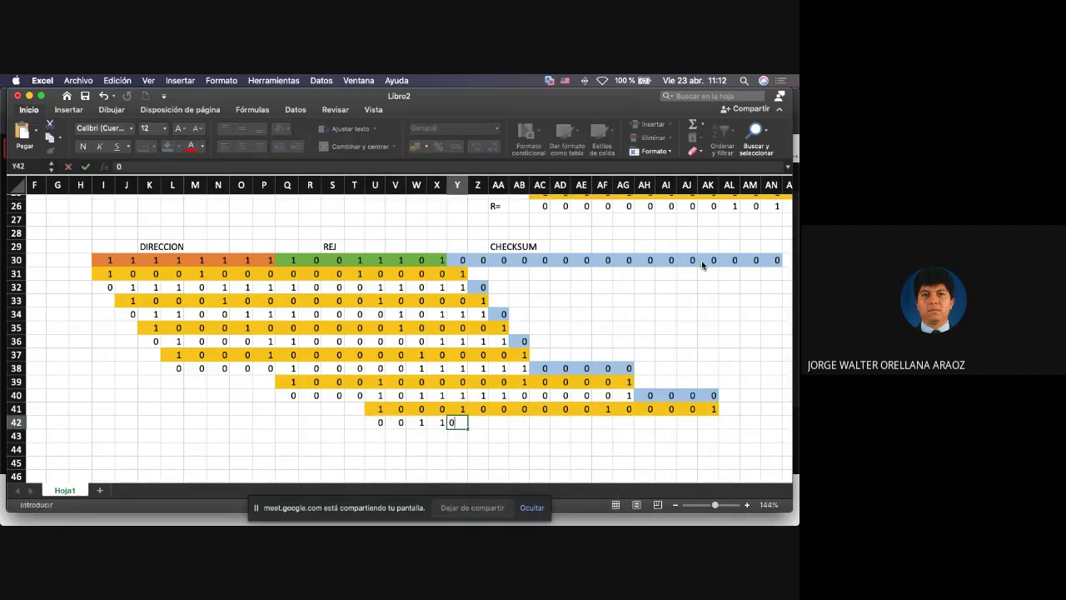
{"action": "key", "text": "Right"}
{"action": "type", "text": "1"}
{"action": "key", "text": "Right"}
{"action": "type", "text": "1"}
{"action": "key", "text": "Right"}
{"action": "type", "text": "0"}
{"action": "key", "text": "Right"}
{"action": "type", "text": "0"}
{"action": "key", "text": "Right"}
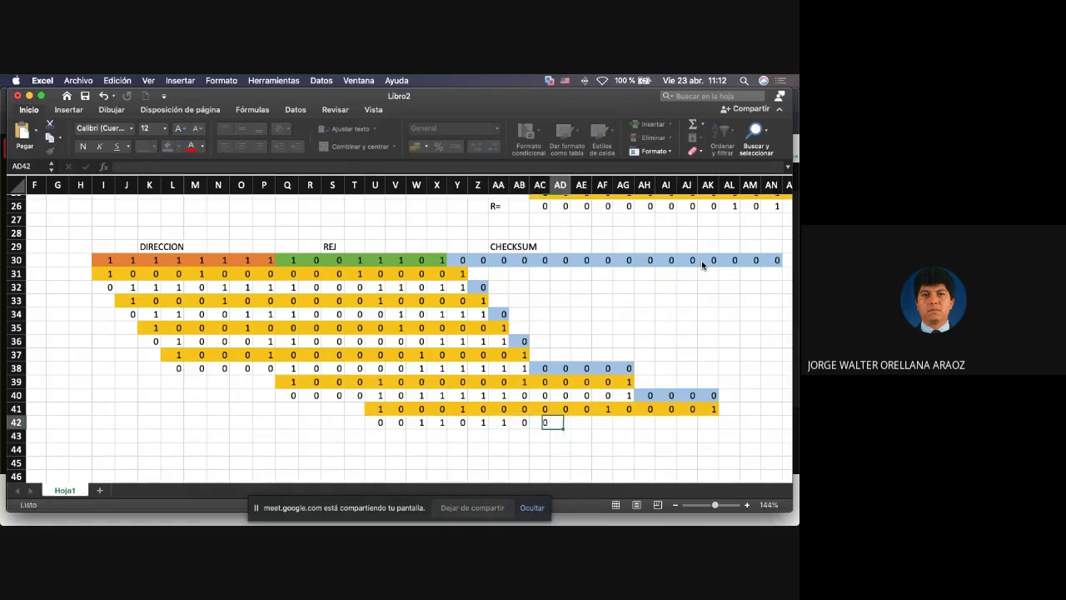
Complete the sixth XOR row with the bits 0 0 1 1 0 0 0 1 in cells AD42:AK42.
{"action": "type", "text": "0"}
{"action": "key", "text": "Right"}
{"action": "type", "text": "0"}
{"action": "key", "text": "Right"}
{"action": "type", "text": "0"}
{"action": "key", "text": "Right"}
{"action": "type", "text": "1"}
{"action": "key", "text": "Left"}
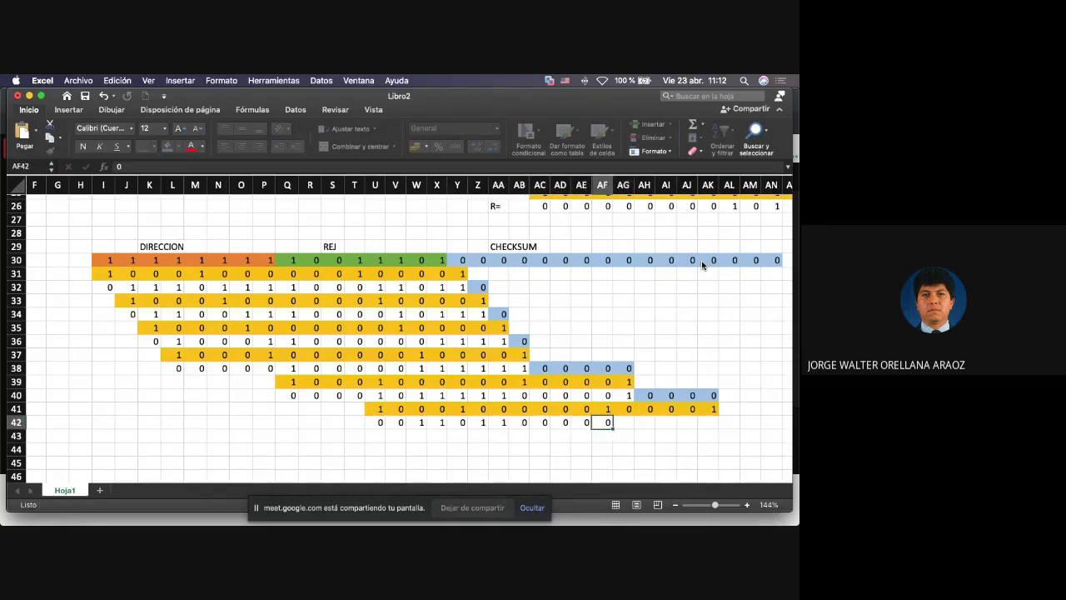
{"action": "type", "text": "1"}
{"action": "key", "text": "Right"}
{"action": "key", "text": "Right"}
{"action": "type", "text": "0"}
{"action": "key", "text": "Right"}
{"action": "type", "text": "0"}
{"action": "key", "text": "Right"}
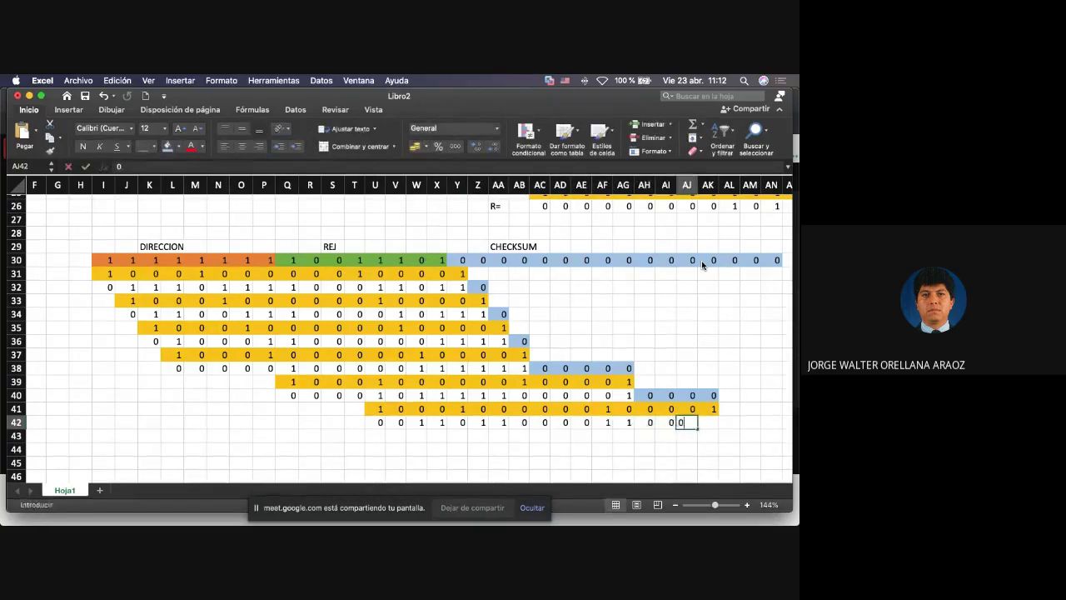
{"action": "type", "text": "0"}
{"action": "key", "text": "Right"}
{"action": "type", "text": "1"}
Copy the divisor bits U41:AK41 to row 43, starting in cell W43 under the leading 1 of the sixth XOR row.
{"action": "key", "text": "Up"}
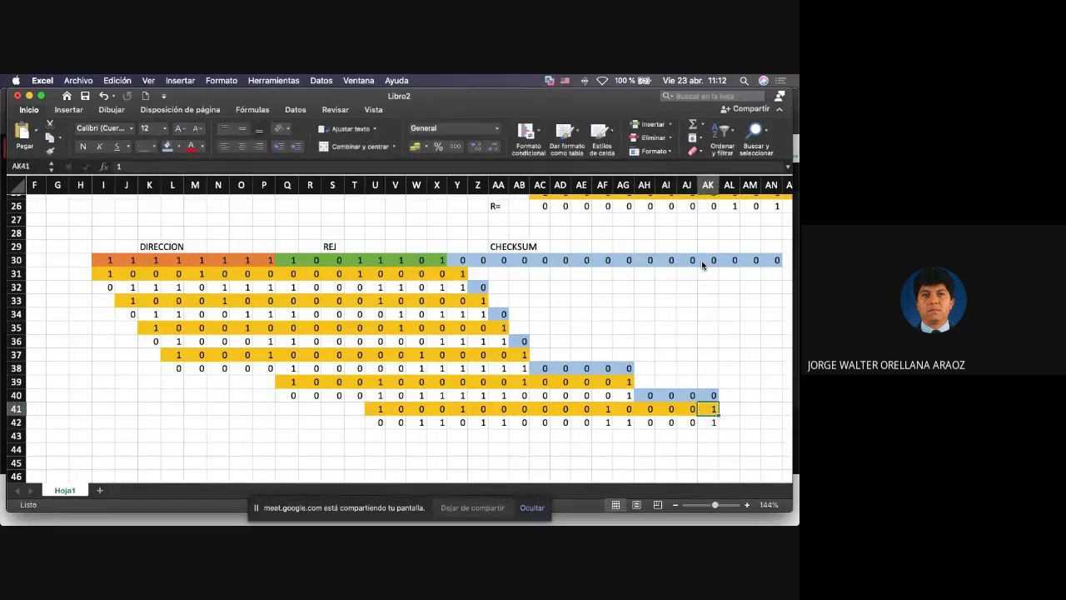
{"action": "key", "text": "shift+Left"}
{"action": "key", "text": "shift+Left"}
{"action": "key", "text": "shift+Left"}
{"action": "key", "text": "shift+Left"}
{"action": "key", "text": "shift+Left"}
{"action": "key", "text": "shift+Left"}
{"action": "key", "text": "shift+Left"}
{"action": "key", "text": "shift+Left"}
{"action": "key", "text": "shift+Left"}
{"action": "key", "text": "shift+Left"}
{"action": "key", "text": "shift+Left"}
{"action": "key", "text": "shift+Left"}
{"action": "key", "text": "shift+Left"}
{"action": "key", "text": "shift+Left"}
{"action": "key", "text": "shift+Left"}
{"action": "key", "text": "shift+Left"}
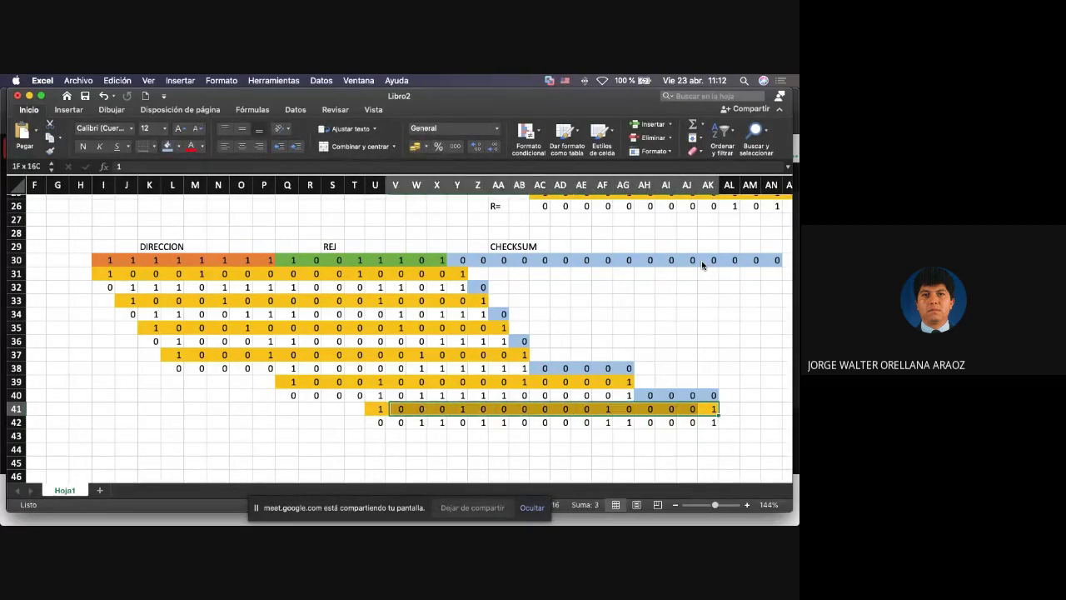
{"action": "key", "text": "super+c"}
{"action": "key", "text": "Down"}
{"action": "key", "text": "Down"}
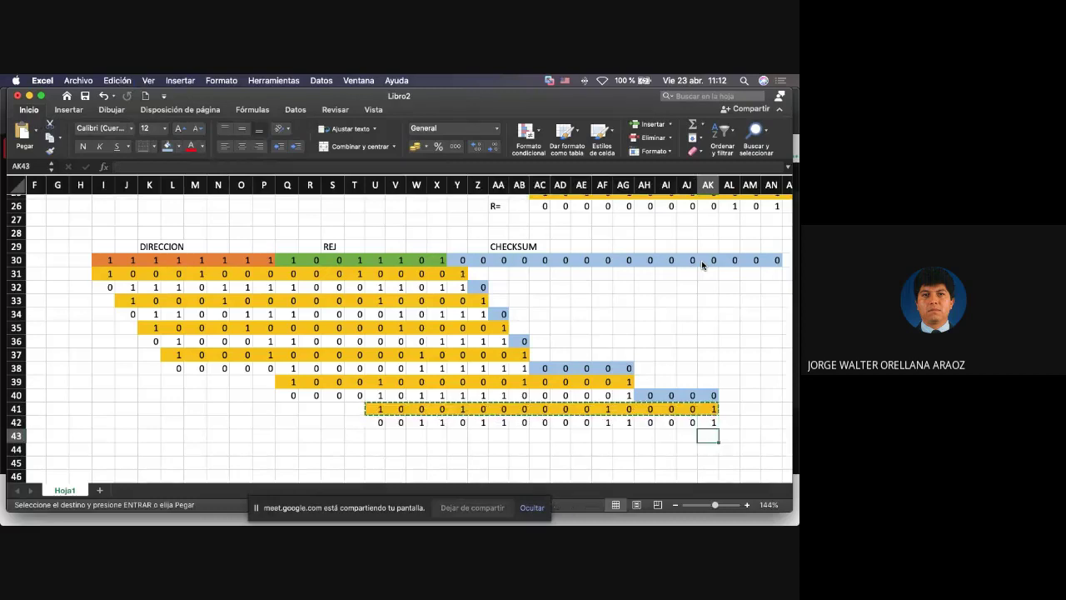
{"action": "key", "text": "Left"}
{"action": "key", "text": "Left"}
{"action": "key", "text": "Left"}
{"action": "key", "text": "Left"}
{"action": "key", "text": "Left"}
{"action": "key", "text": "Left"}
{"action": "key", "text": "Left"}
{"action": "key", "text": "Left"}
{"action": "key", "text": "Left"}
{"action": "key", "text": "Left"}
{"action": "key", "text": "Left"}
{"action": "key", "text": "Left"}
{"action": "key", "text": "Left"}
{"action": "key", "text": "Left"}
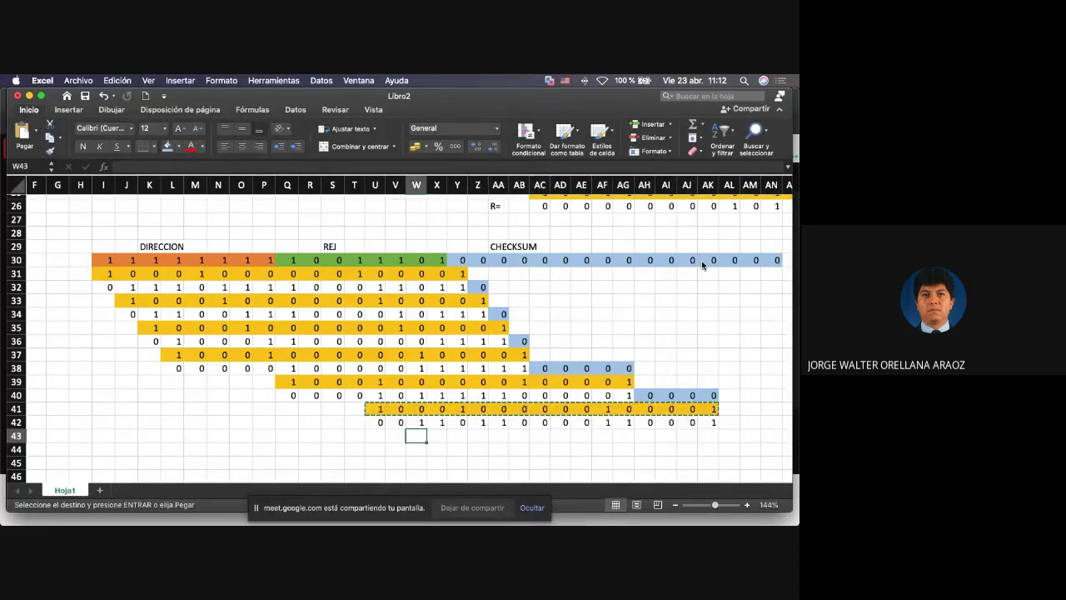
{"action": "key", "text": "super+v"}
Bring down two checksum bits by copying the blue cells AL30:AM30 to AL42:AM42.
{"action": "scroll", "coordinate": [702, 261], "scroll_direction": "down", "scroll_amount": 2}
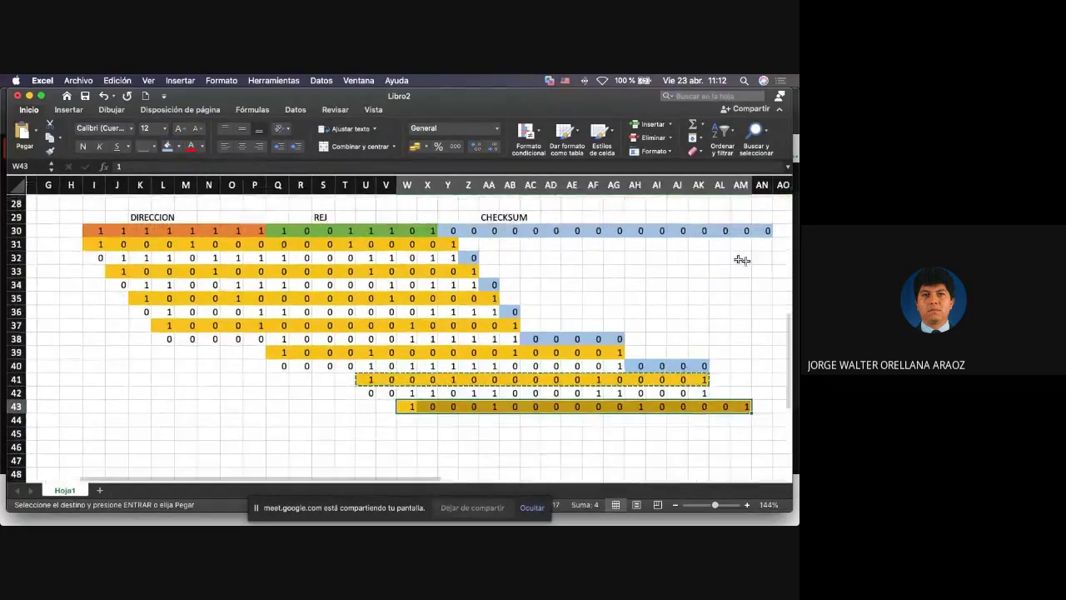
{"action": "left_click", "coordinate": [724, 233]}
{"action": "left_click_drag", "start_coordinate": [724, 233], "coordinate": [744, 231]}
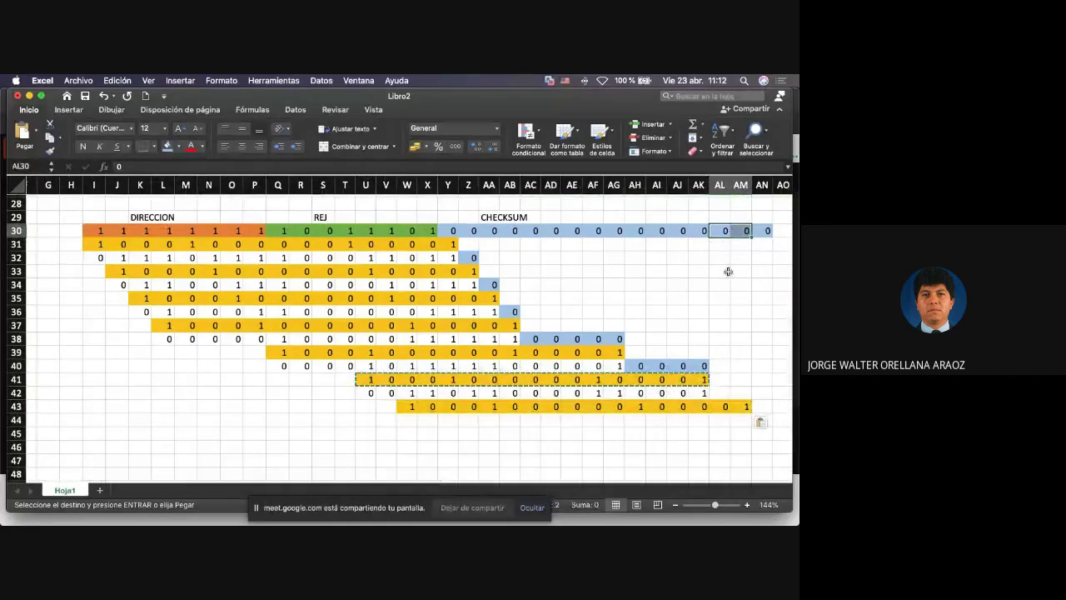
{"action": "key", "text": "super+c"}
{"action": "left_click", "coordinate": [721, 392]}
{"action": "key", "text": "super+v"}
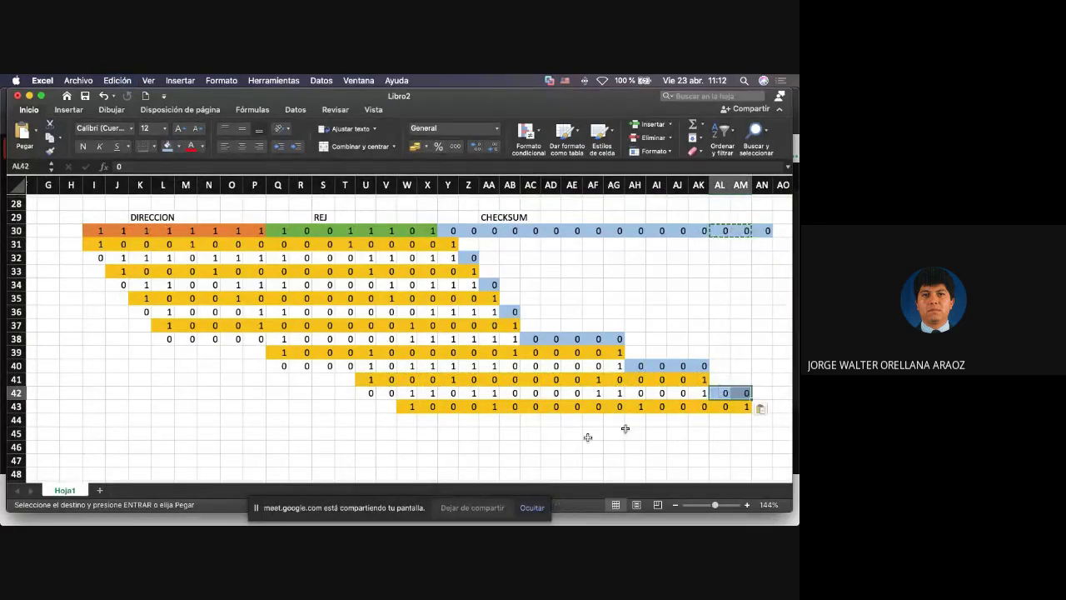
Begin the seventh XOR row with the bits 0 1 0 1 0 0 0 in cells W44:AC44.
{"action": "left_click", "coordinate": [412, 419]}
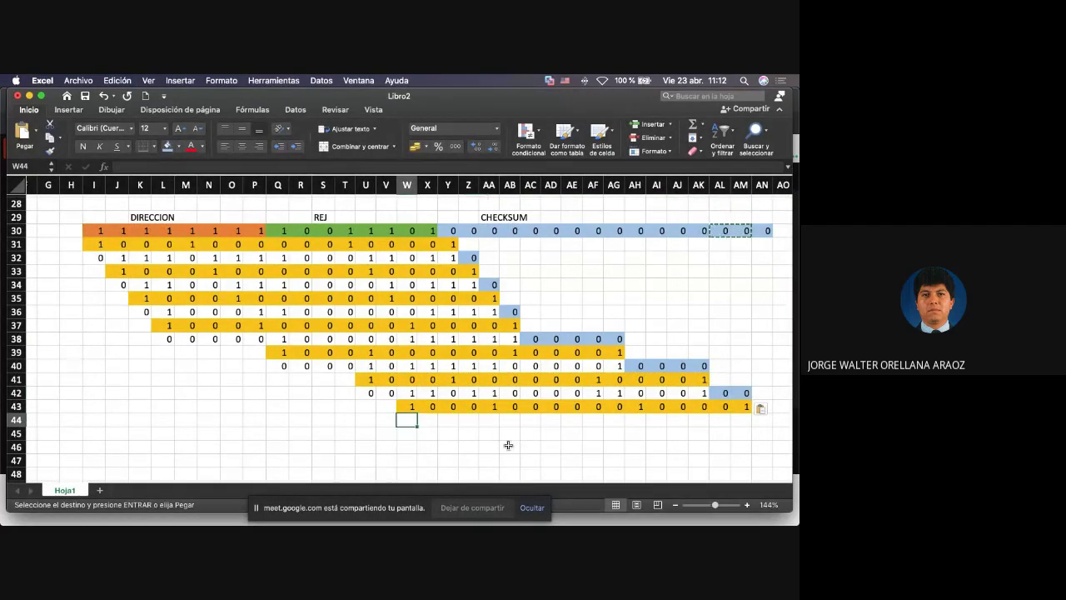
{"action": "type", "text": "0"}
{"action": "key", "text": "Tab"}
{"action": "type", "text": "1"}
{"action": "key", "text": "Tab"}
{"action": "type", "text": "0"}
{"action": "key", "text": "Tab"}
{"action": "type", "text": "1"}
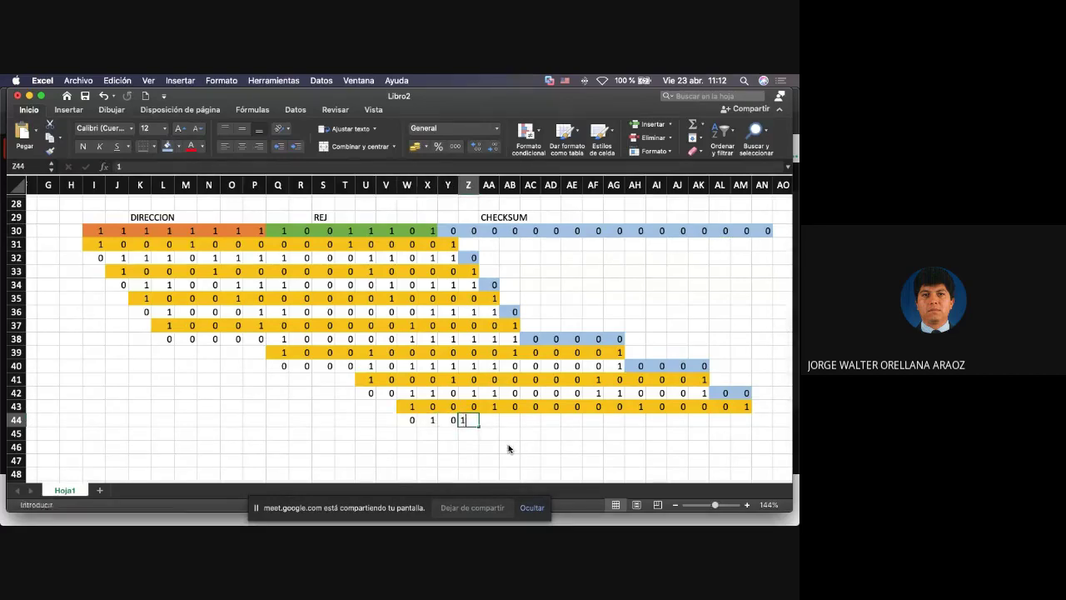
{"action": "key", "text": "Tab"}
{"action": "type", "text": "0"}
{"action": "key", "text": "Tab"}
{"action": "type", "text": "0"}
{"action": "key", "text": "Tab"}
{"action": "type", "text": "0"}
{"action": "key", "text": "Tab"}
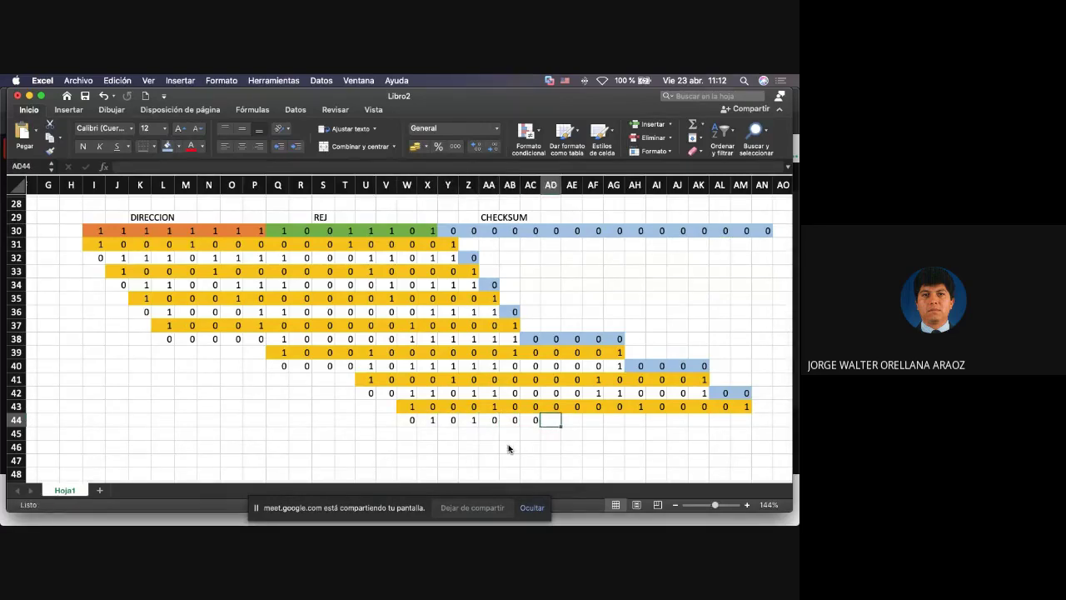
{"action": "type", "text": "0"}
{"action": "key", "text": "Tab"}
{"action": "type", "text": "0\t0\t1"}
{"action": "key", "text": "Tab"}
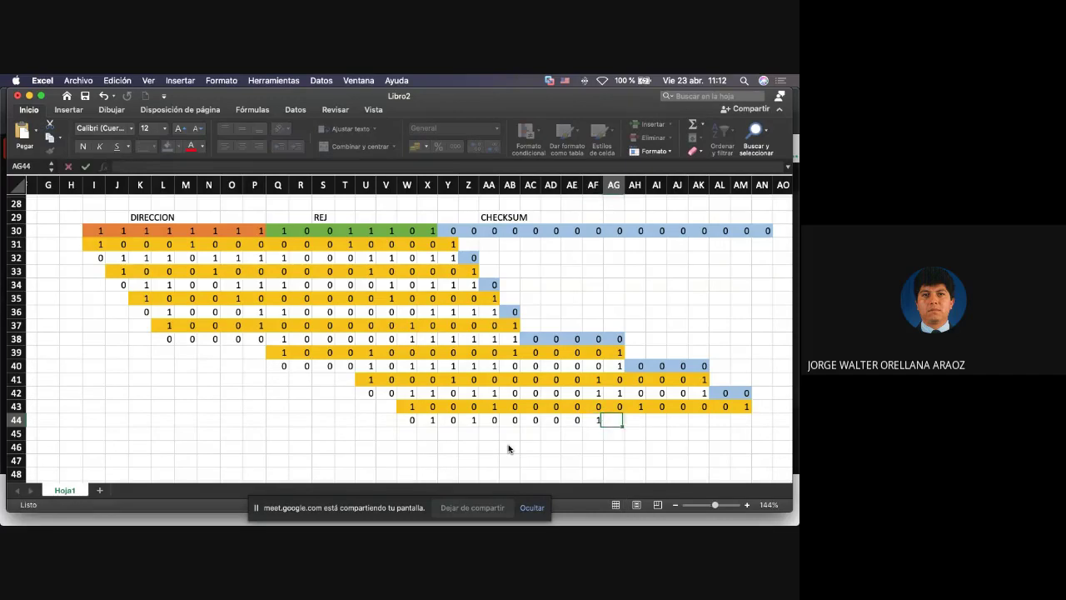
{"action": "type", "text": "1"}
{"action": "key", "text": "Tab"}
{"action": "key", "text": "Tab"}
{"action": "type", "text": "0"}
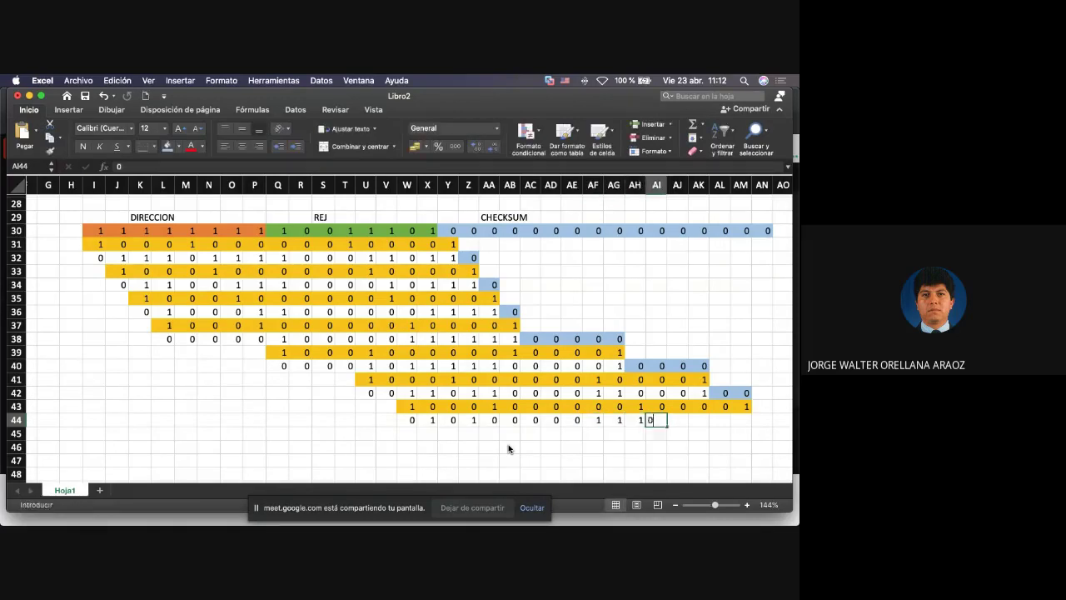
{"action": "key", "text": "Tab"}
{"action": "type", "text": "0"}
{"action": "key", "text": "Tab"}
{"action": "key", "text": "Tab"}
{"action": "type", "text": "1"}
{"action": "key", "text": "shift+Tab"}
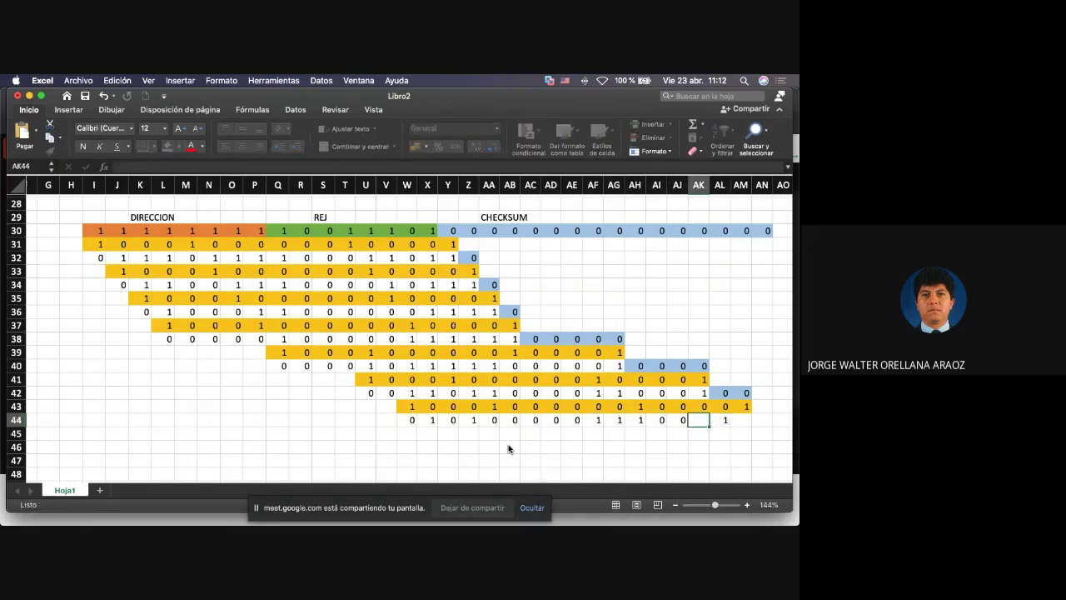
{"action": "type", "text": "1"}
{"action": "key", "text": "Tab"}
{"action": "type", "text": "0"}
{"action": "key", "text": "Tab"}
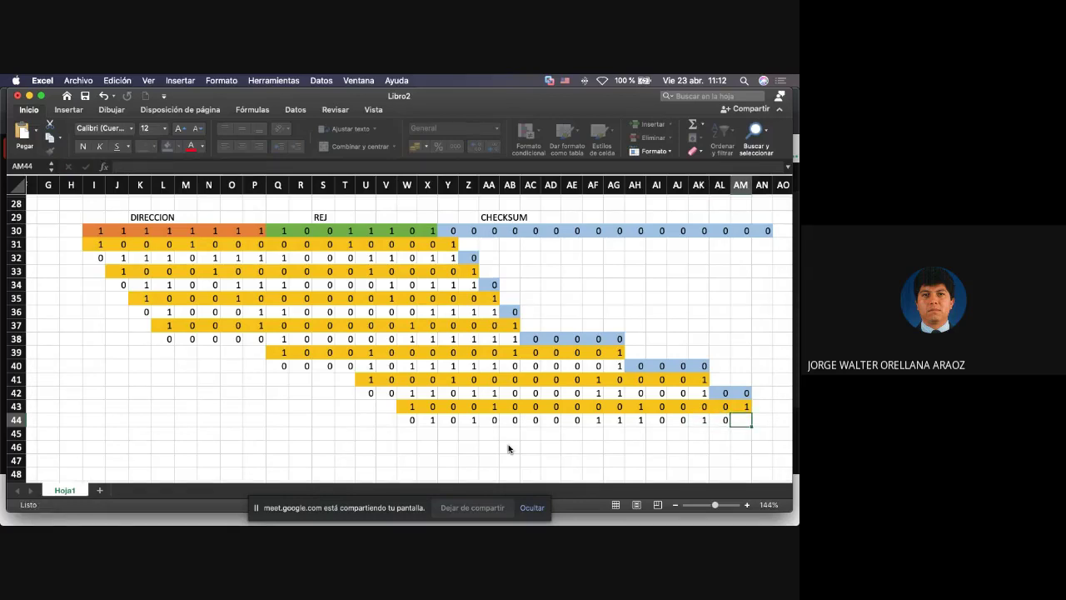
{"action": "type", "text": "1"}
Copy the divisor bits W43:AM43 to row 45, starting in cell X45 under the leading 1 of the seventh XOR row.
{"action": "key", "text": "Up"}
{"action": "key", "text": "shift+Left"}
{"action": "key", "text": "shift+Left"}
{"action": "key", "text": "shift+Left"}
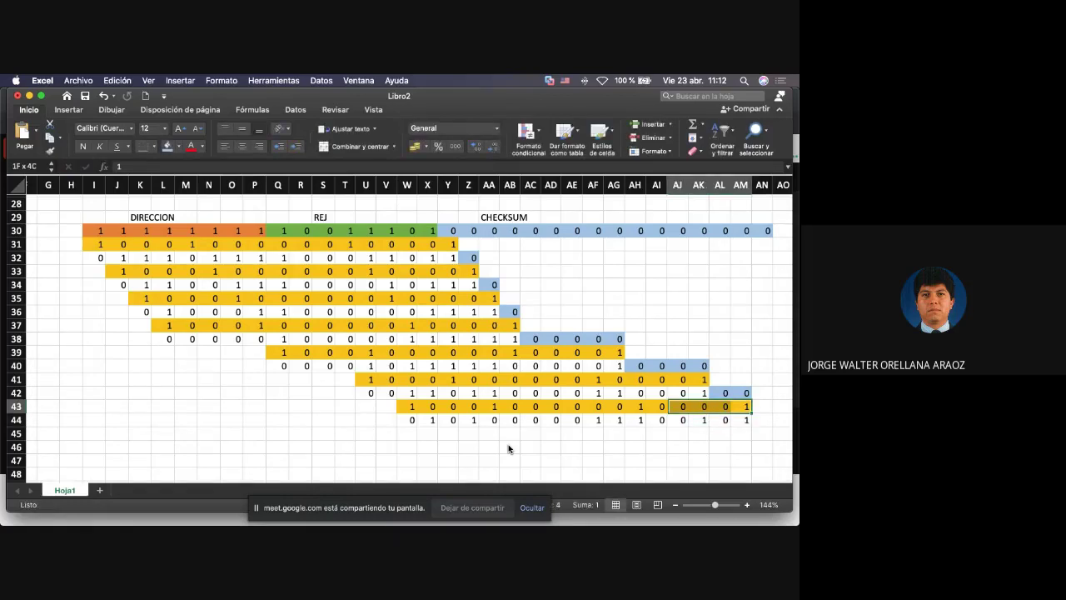
{"action": "key", "text": "shift+Left"}
{"action": "key", "text": "shift+Left"}
{"action": "key", "text": "shift+Left"}
{"action": "key", "text": "shift+Left"}
{"action": "key", "text": "shift+Left"}
{"action": "key", "text": "shift+Left"}
{"action": "key", "text": "shift+Left"}
{"action": "key", "text": "shift+Left"}
{"action": "key", "text": "shift+Left"}
{"action": "key", "text": "shift+Left"}
{"action": "key", "text": "shift+Left"}
{"action": "key", "text": "shift+Left"}
{"action": "key", "text": "shift+Left"}
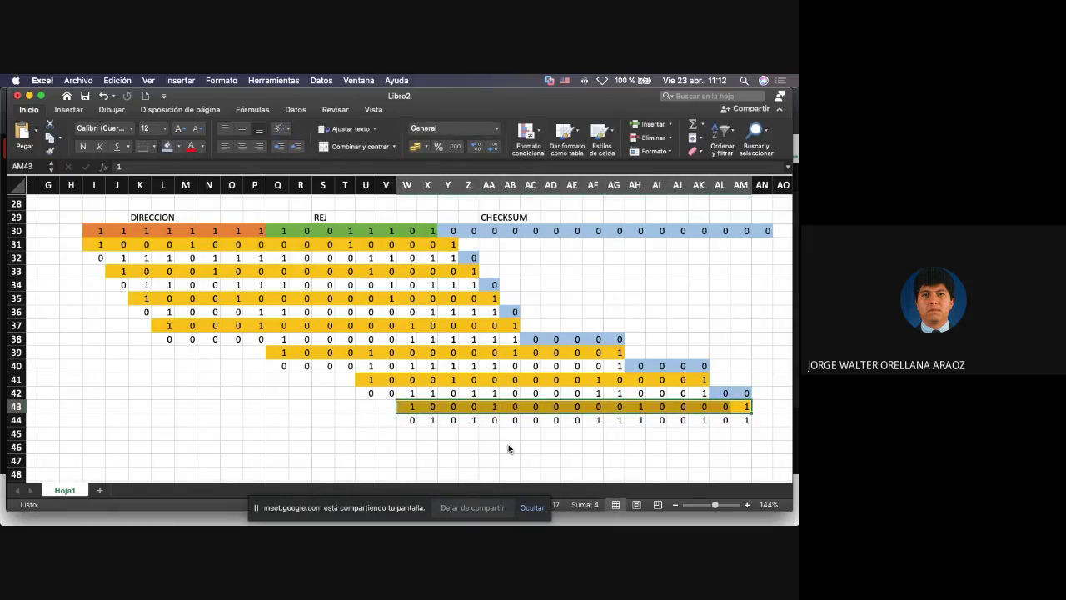
{"action": "key", "text": "super+c"}
{"action": "key", "text": "Down"}
{"action": "key", "text": "Down"}
{"action": "key", "text": "Left"}
{"action": "key", "text": "Left"}
{"action": "key", "text": "Left"}
{"action": "key", "text": "Left"}
{"action": "key", "text": "Left"}
{"action": "key", "text": "Left"}
{"action": "key", "text": "Left"}
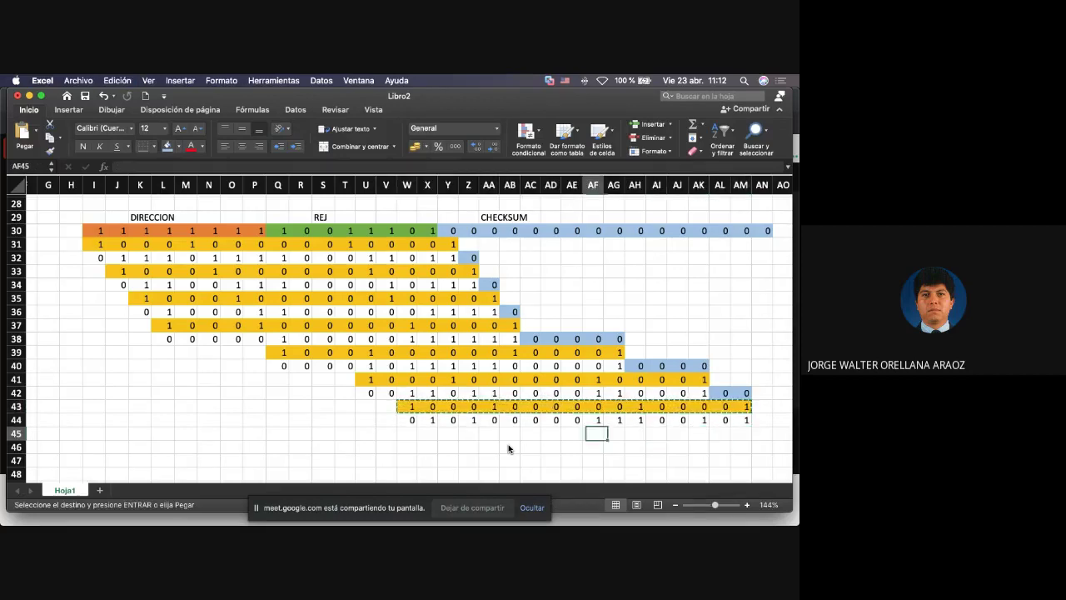
{"action": "key", "text": "Left"}
{"action": "key", "text": "Left"}
{"action": "key", "text": "Left"}
{"action": "key", "text": "Left"}
{"action": "key", "text": "Left"}
{"action": "key", "text": "Left"}
{"action": "key", "text": "Left"}
{"action": "key", "text": "Left"}
{"action": "key", "text": "super+v"}
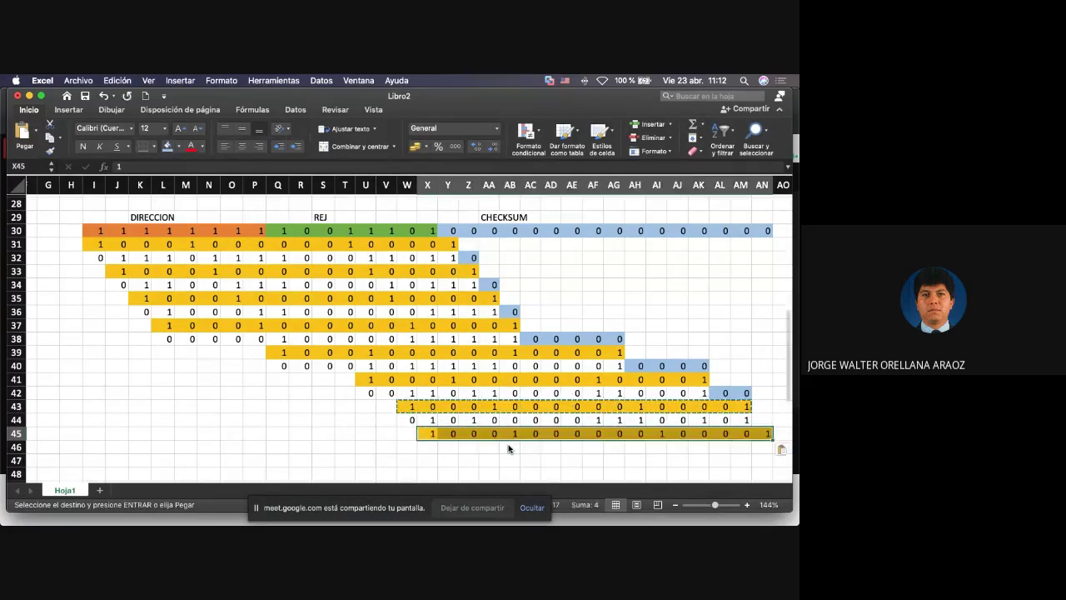
Bring down the last checksum bit by copying the blue cell AN30 to AN44.
{"action": "key", "text": "super+c"}
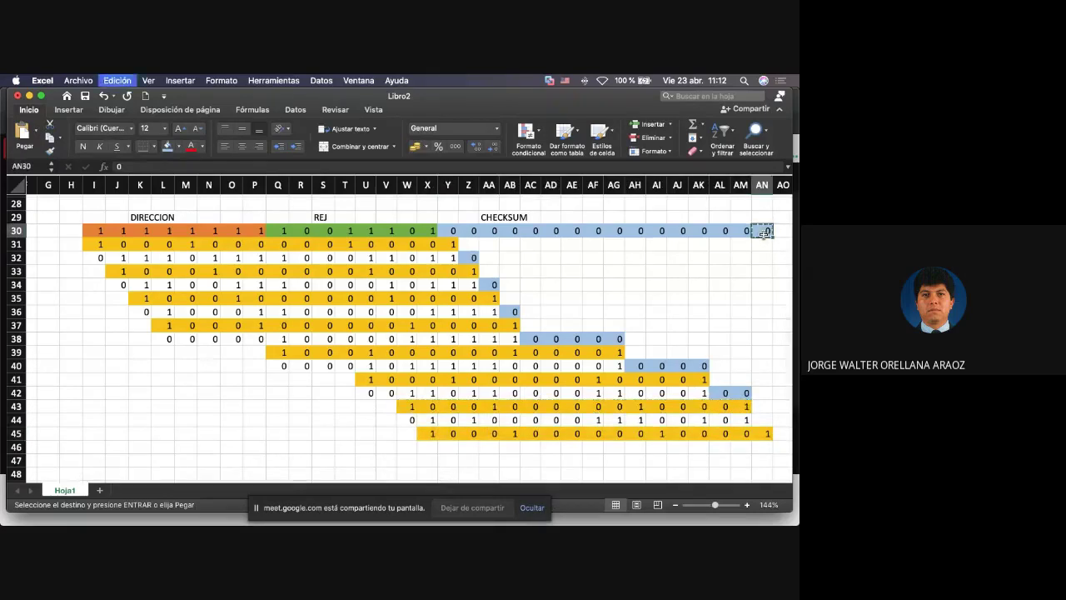
{"action": "left_click", "coordinate": [760, 419]}
{"action": "key", "text": "super+v"}
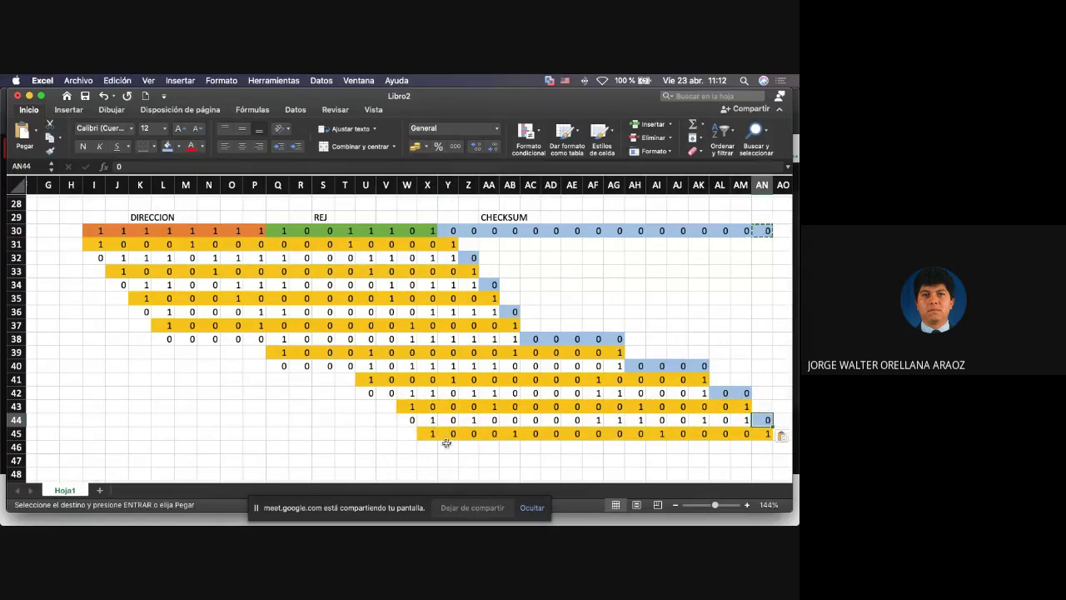
Begin the final XOR row with the bits 0 0 1 0 1 0 in cells X46:AC46.
{"action": "left_click", "coordinate": [428, 447]}
{"action": "type", "text": "0"}
{"action": "key", "text": "Tab"}
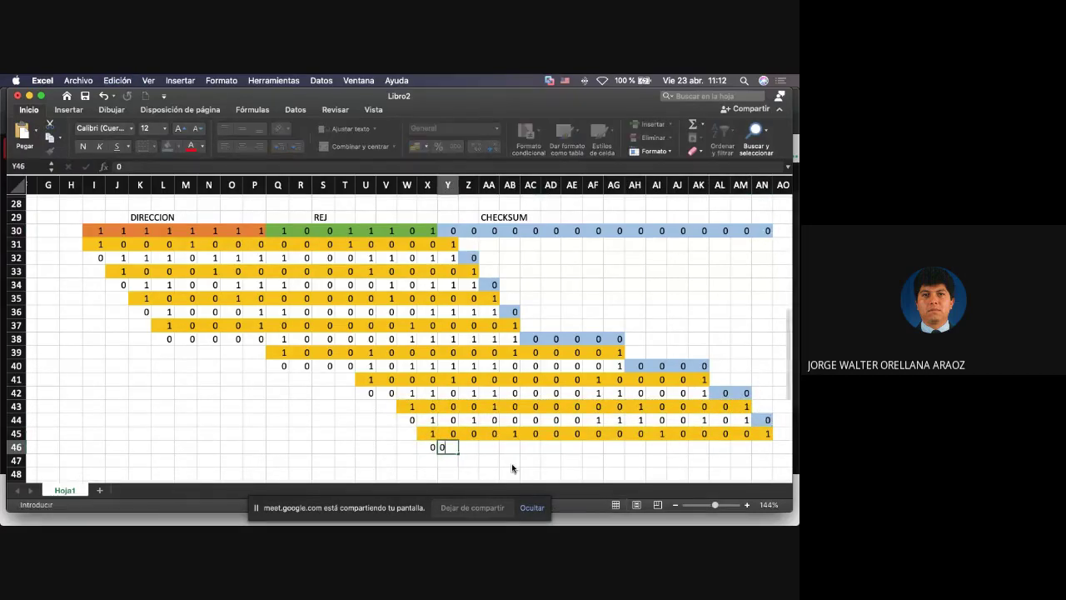
{"action": "type", "text": "0"}
{"action": "key", "text": "Tab"}
{"action": "type", "text": "1"}
{"action": "key", "text": "Tab"}
{"action": "type", "text": "0\t1\t0"}
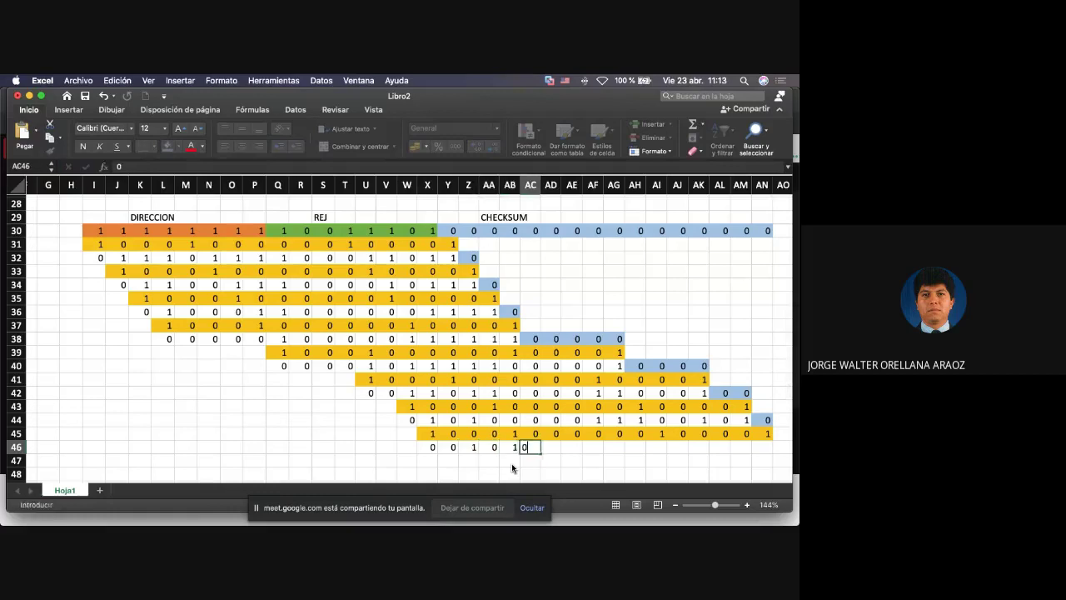
{"action": "type", "text": "\t0\t0\t1"}
{"action": "key", "text": "Tab"}
{"action": "type", "text": "1"}
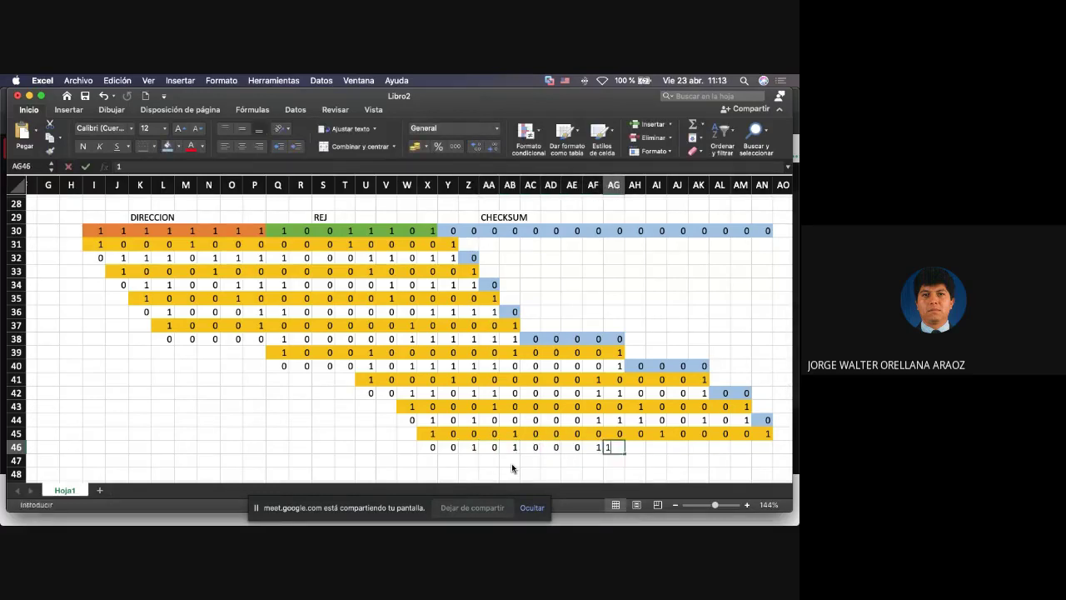
{"action": "key", "text": "Tab"}
{"action": "type", "text": "1"}
{"action": "key", "text": "Tab"}
{"action": "type", "text": "1"}
{"action": "key", "text": "Tab"}
{"action": "type", "text": "0"}
{"action": "key", "text": "Tab"}
{"action": "type", "text": "1"}
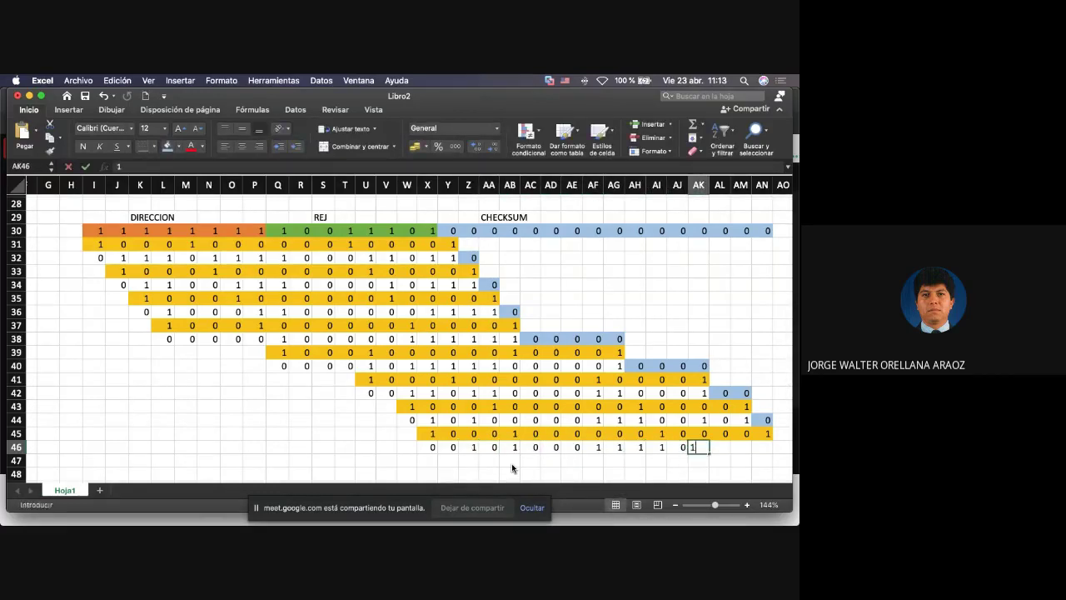
{"action": "key", "text": "Tab"}
{"action": "type", "text": "0"}
{"action": "key", "text": "Tab"}
{"action": "type", "text": "1"}
{"action": "key", "text": "Tab"}
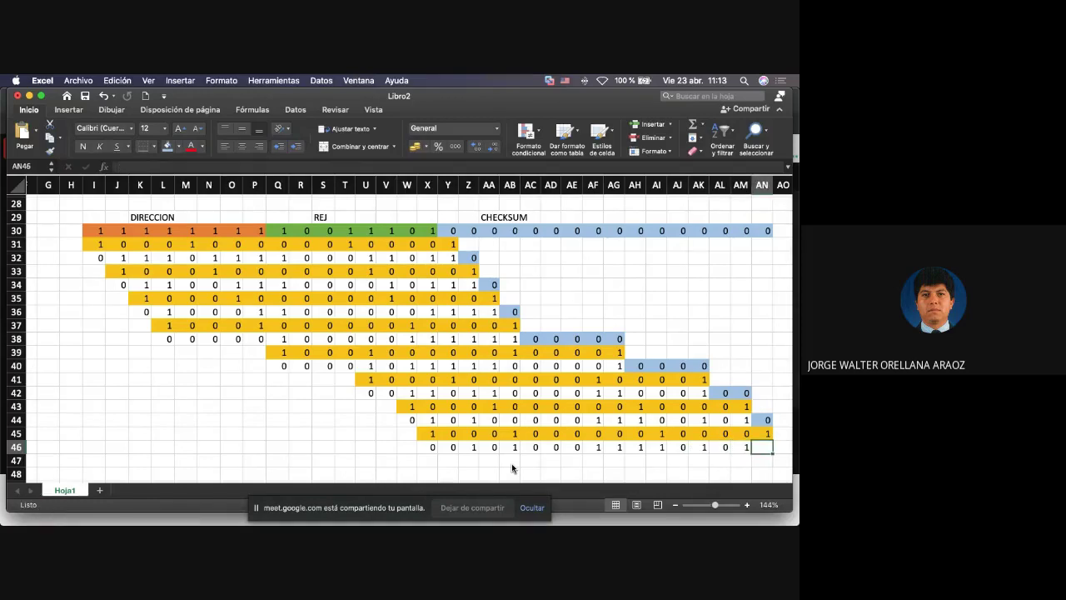
{"action": "type", "text": "1"}
{"action": "key", "text": "Tab"}
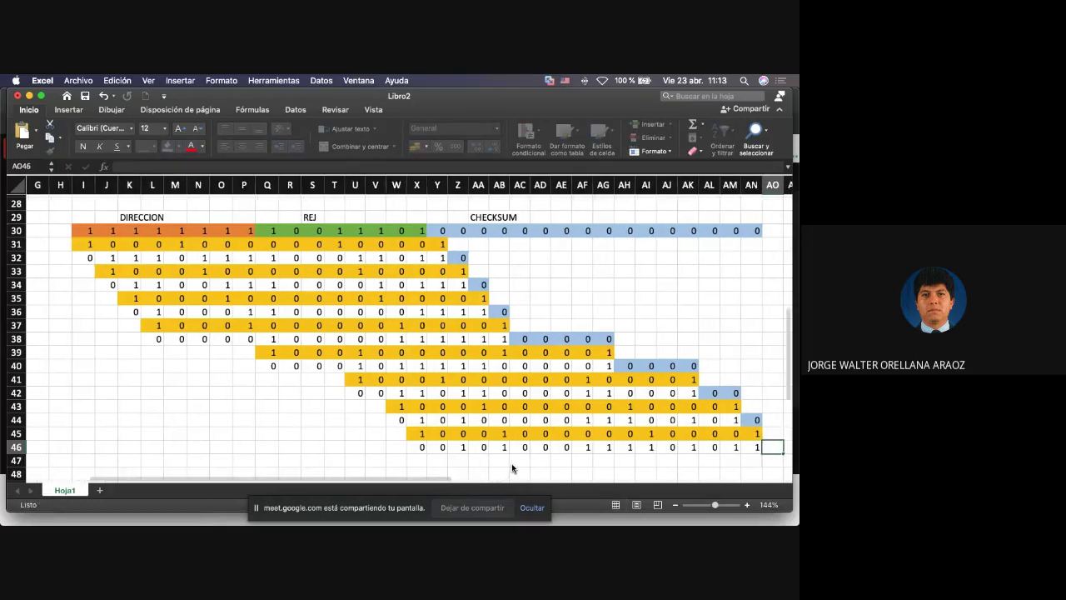
Label the final XOR row as the remainder by entering R= in cell V46.
{"action": "key", "text": "Down"}
{"action": "key", "text": "Up"}
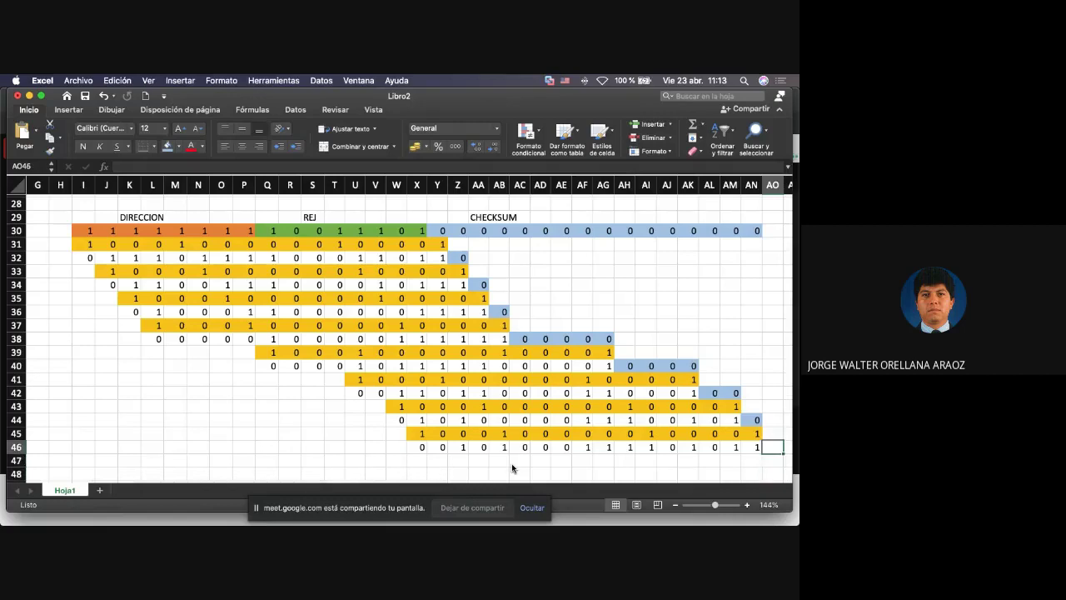
{"action": "key", "text": "Left"}
{"action": "key", "text": "Left"}
{"action": "key", "text": "Left"}
{"action": "key", "text": "Left"}
{"action": "key", "text": "Left"}
{"action": "key", "text": "Left"}
{"action": "key", "text": "Left"}
{"action": "key", "text": "Left"}
{"action": "key", "text": "Left"}
{"action": "key", "text": "Left"}
{"action": "key", "text": "Left"}
{"action": "key", "text": "Left"}
{"action": "key", "text": "Left"}
{"action": "key", "text": "Left"}
{"action": "key", "text": "Left"}
{"action": "key", "text": "Left"}
{"action": "key", "text": "Left"}
{"action": "key", "text": "Left"}
{"action": "key", "text": "Left"}
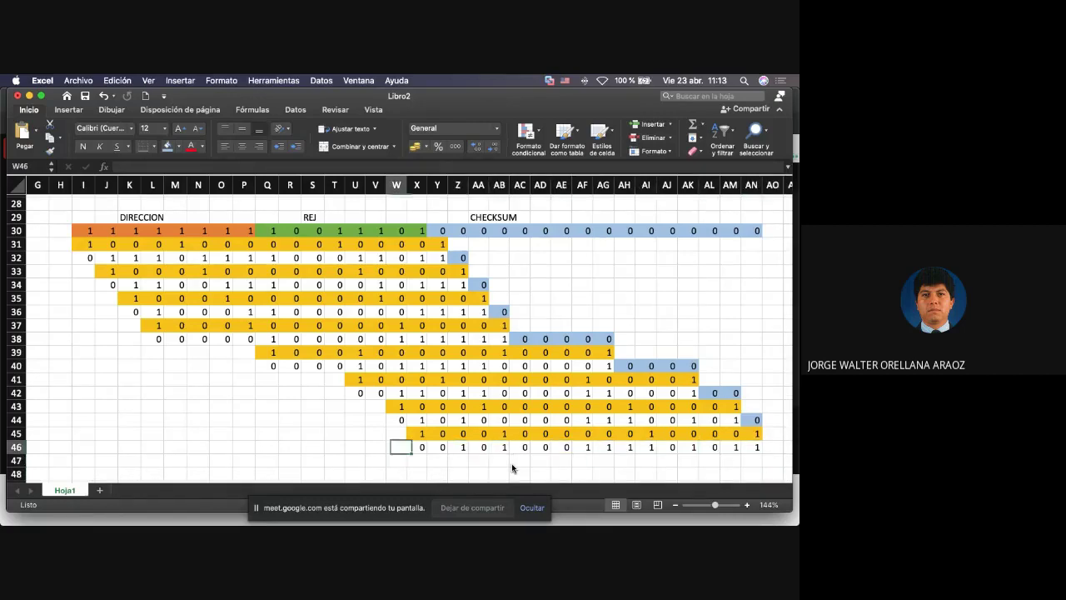
{"action": "type", "text": "R"}
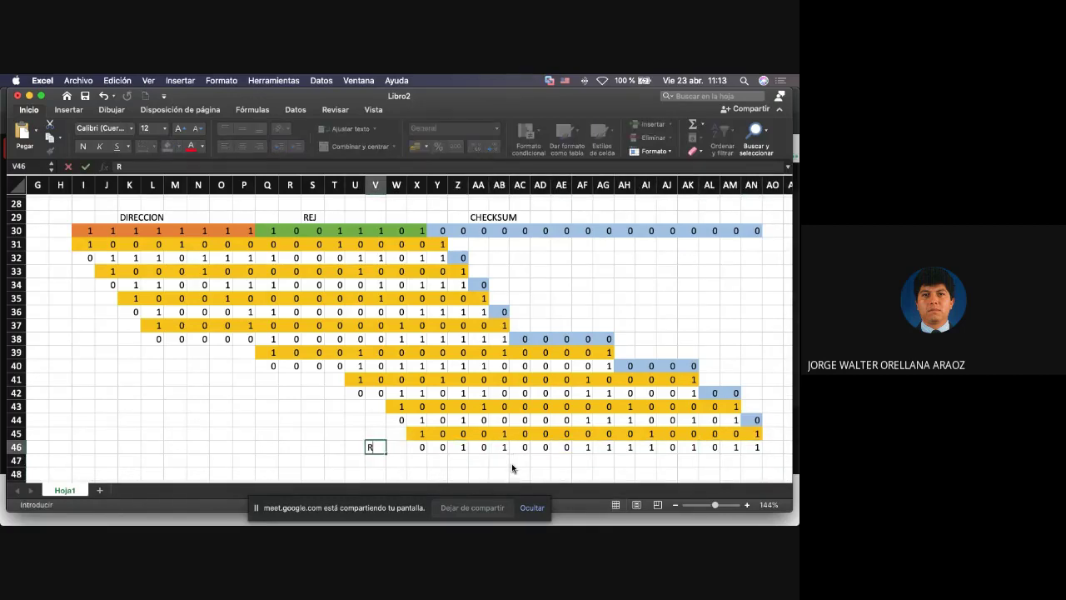
{"action": "type", "text": "="}
{"action": "key", "text": "ctrl+Return"}
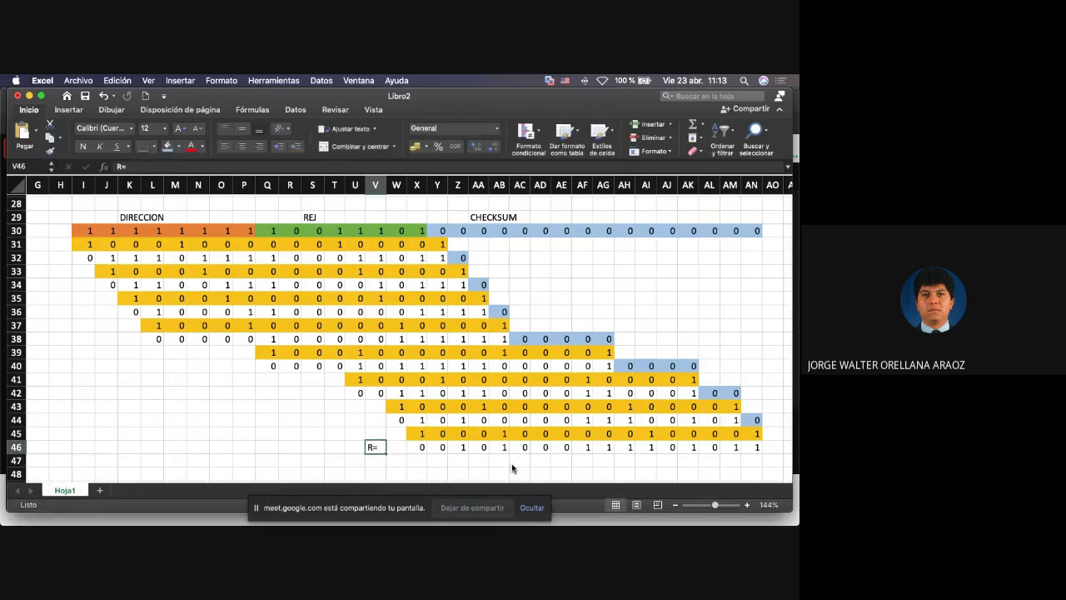
Copy the labelled DIRECCION, REJ and CHECKSUM frame from I29:AN30 to below the division, starting in cell I48.
{"action": "scroll", "coordinate": [511, 468], "scroll_direction": "left", "scroll_amount": 5}
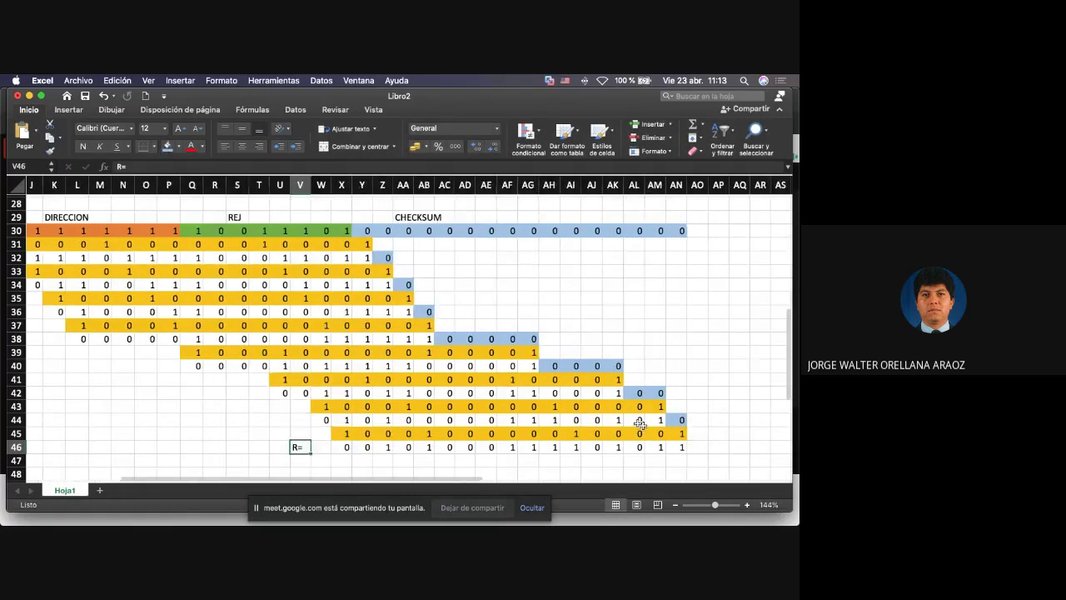
{"action": "left_click_drag", "start_coordinate": [160, 218], "coordinate": [762, 234]}
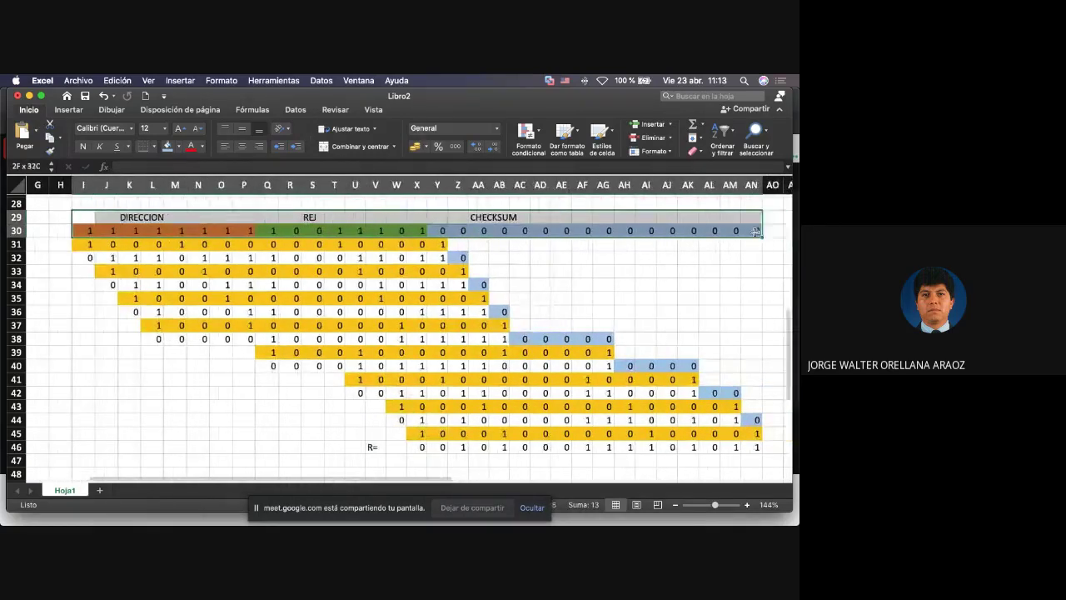
{"action": "key", "text": "super+c"}
{"action": "scroll", "coordinate": [212, 421], "scroll_direction": "down", "scroll_amount": 3}
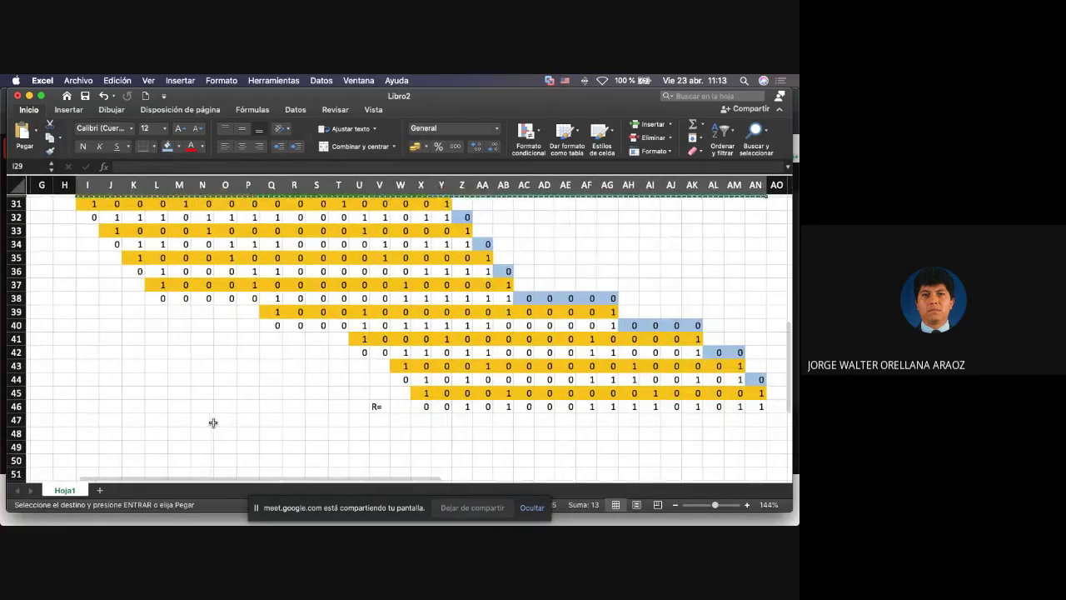
{"action": "scroll", "coordinate": [95, 432], "scroll_direction": "up", "scroll_amount": 1}
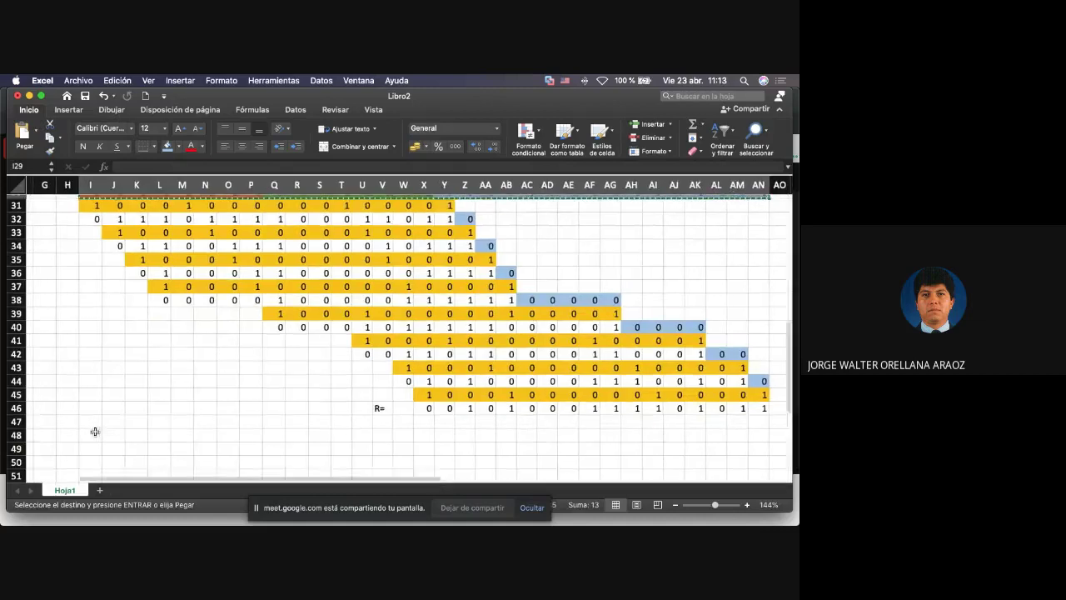
{"action": "left_click", "coordinate": [101, 435]}
{"action": "key", "text": "super+v"}
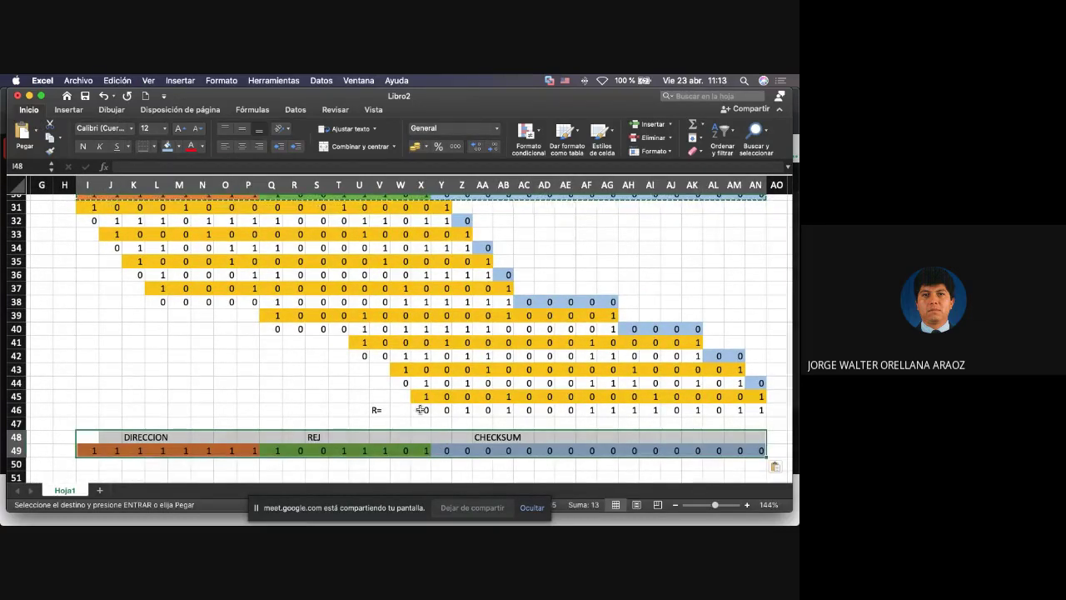
Copy the remainder bits Z46:AN46 into the new frame's checksum starting in cell Z49 and fill them light blue.
{"action": "left_click_drag", "start_coordinate": [468, 409], "coordinate": [749, 412]}
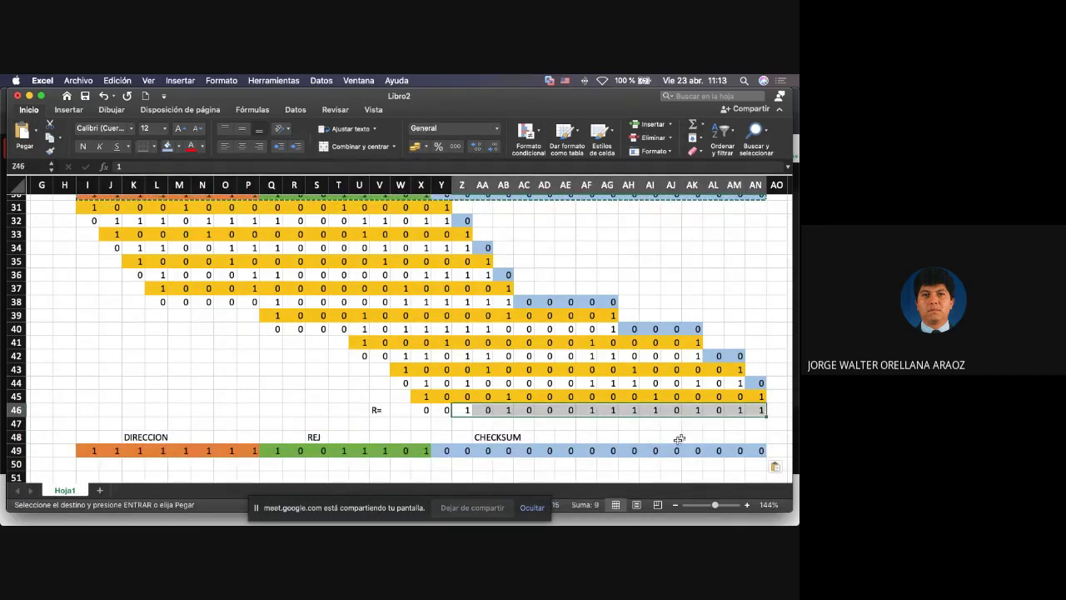
{"action": "key", "text": "super+c"}
{"action": "left_click", "coordinate": [470, 451]}
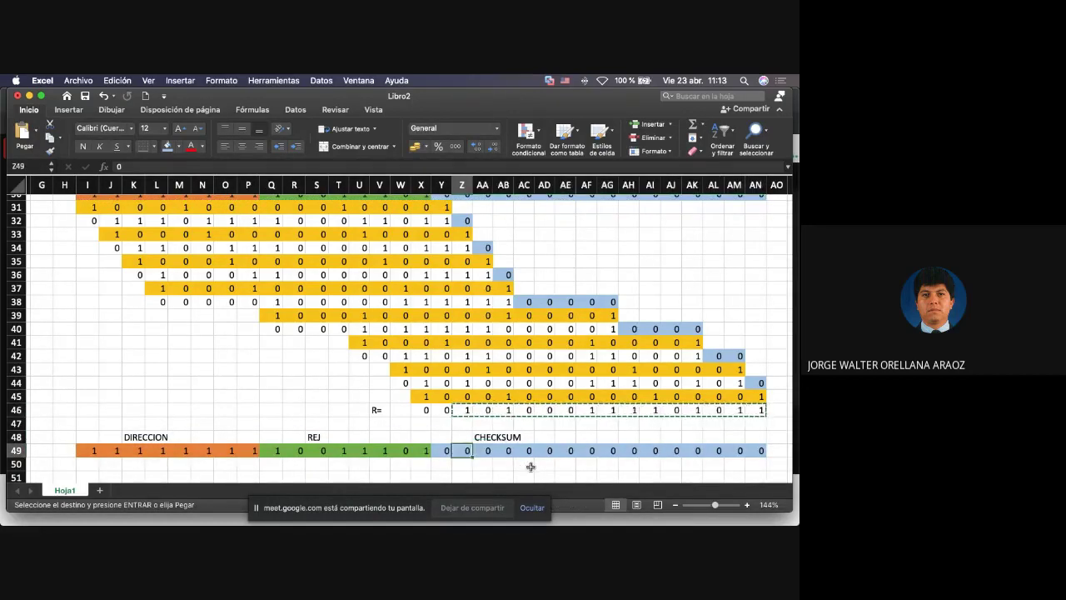
{"action": "key", "text": "super+v"}
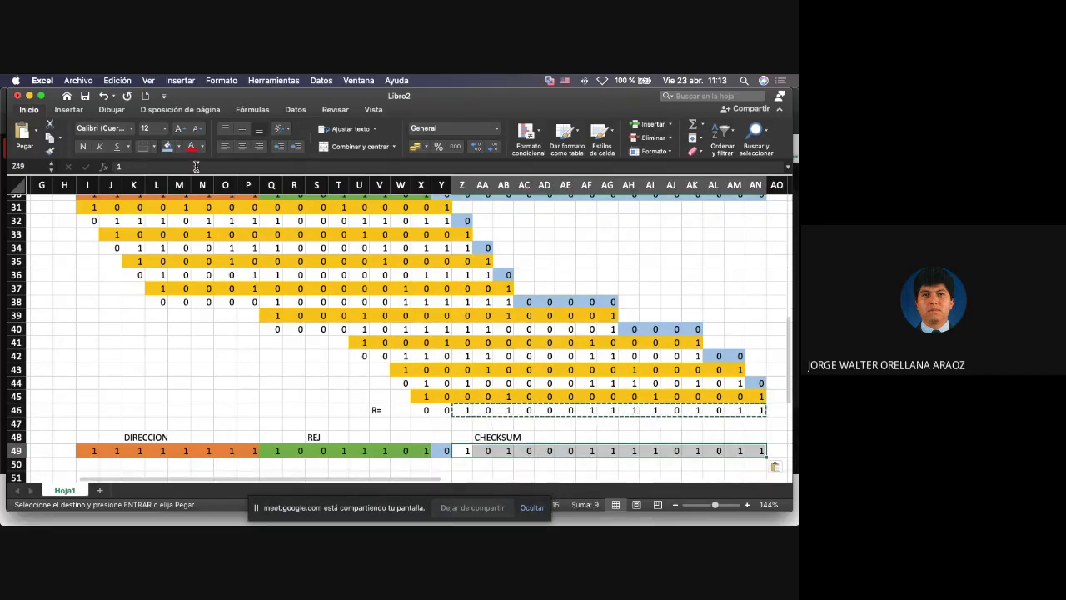
{"action": "left_click", "coordinate": [167, 146]}
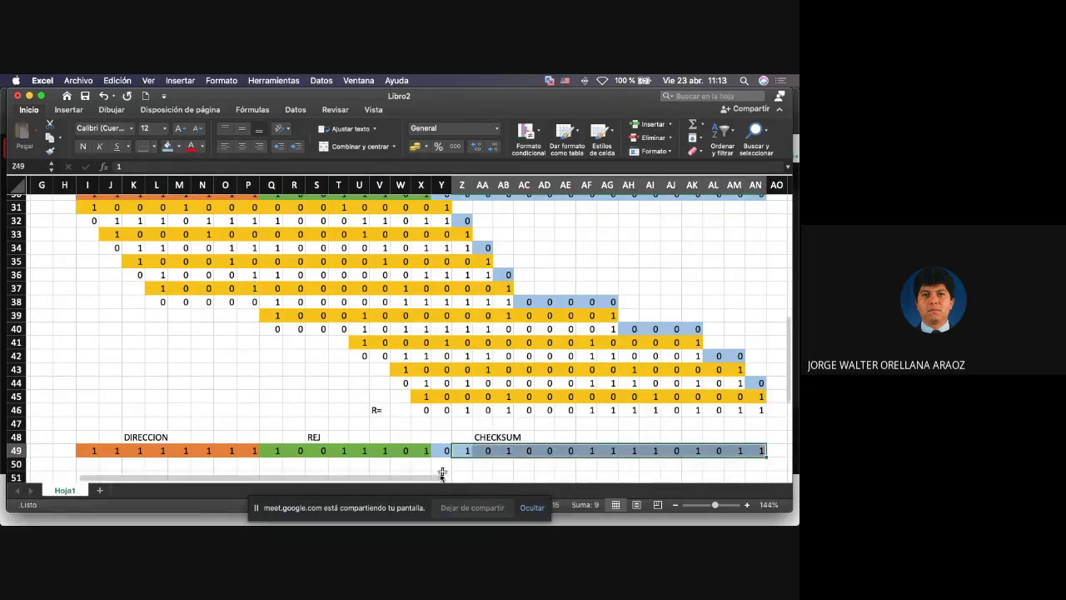
{"action": "scroll", "coordinate": [437, 454], "scroll_direction": "down", "scroll_amount": 3}
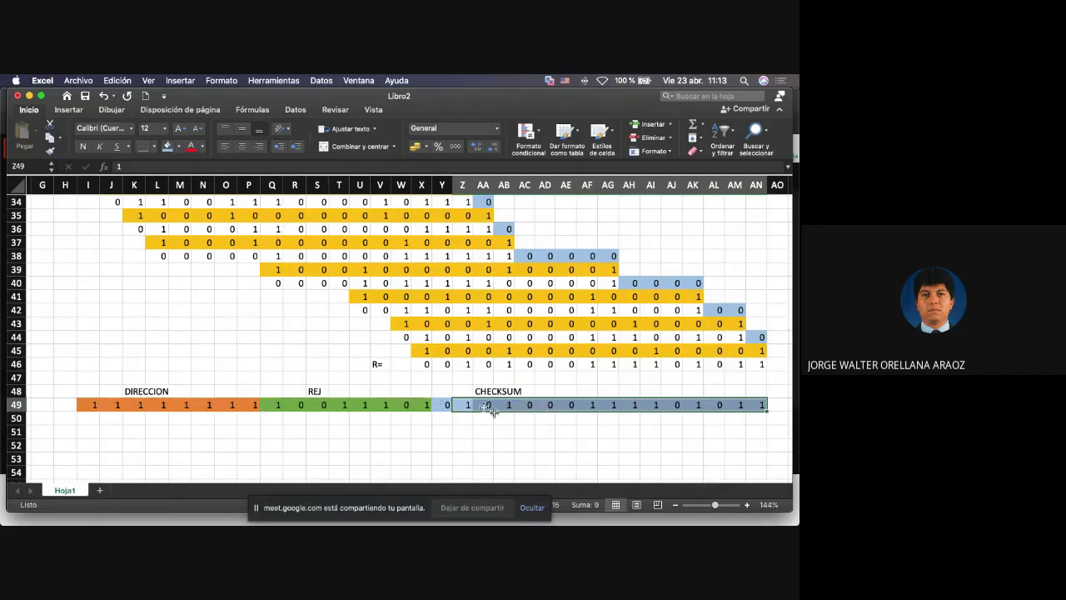
{"action": "scroll", "coordinate": [372, 413], "scroll_direction": "down", "scroll_amount": 2}
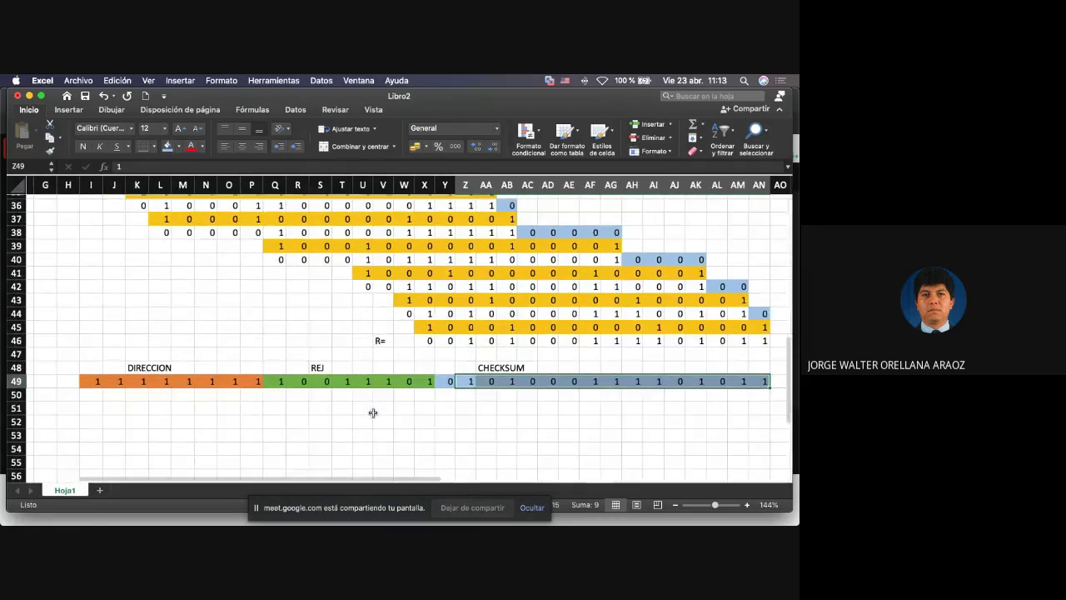
{"action": "left_click", "coordinate": [339, 408]}
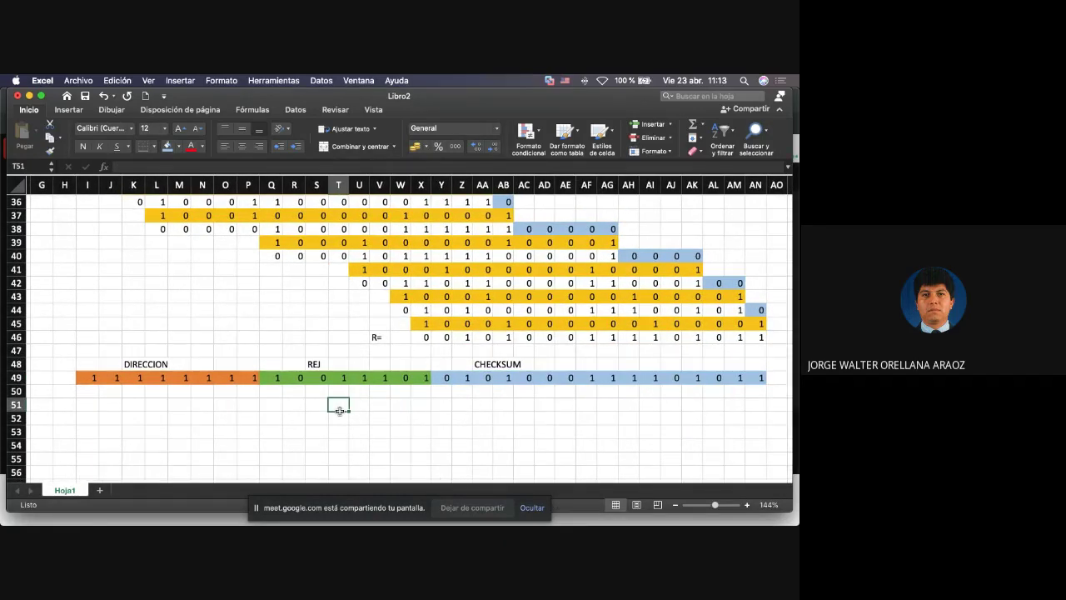
Copy the red opening flag from A2:H2 to the start of the assembled REJ frame in cell A49.
{"action": "scroll", "coordinate": [158, 423], "scroll_direction": "left", "scroll_amount": 5}
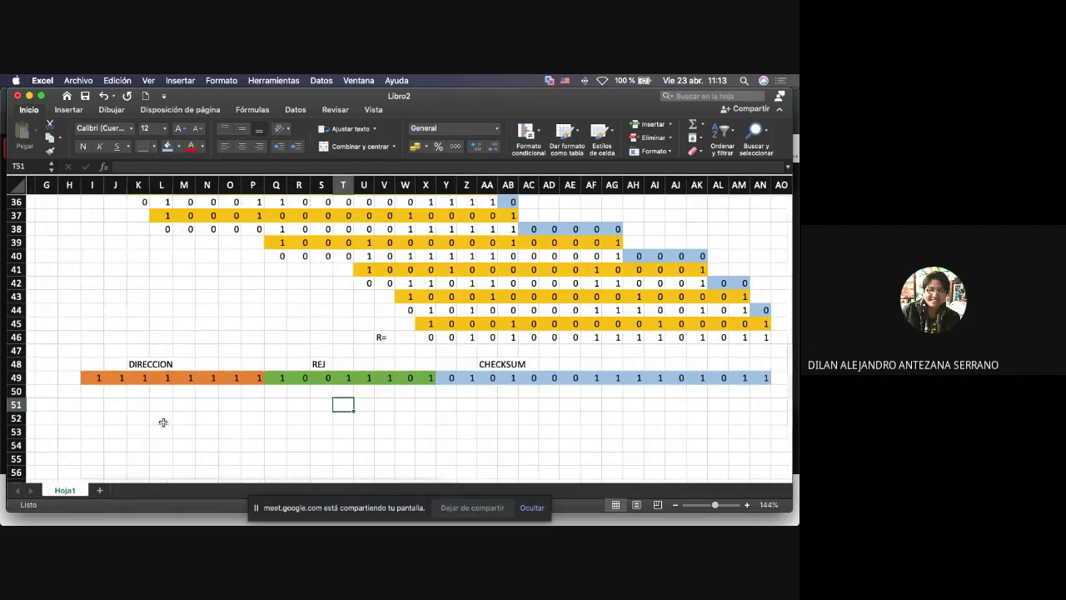
{"action": "scroll", "coordinate": [172, 425], "scroll_direction": "up", "scroll_amount": 5}
{"action": "scroll", "coordinate": [172, 425], "scroll_direction": "up", "scroll_amount": 10}
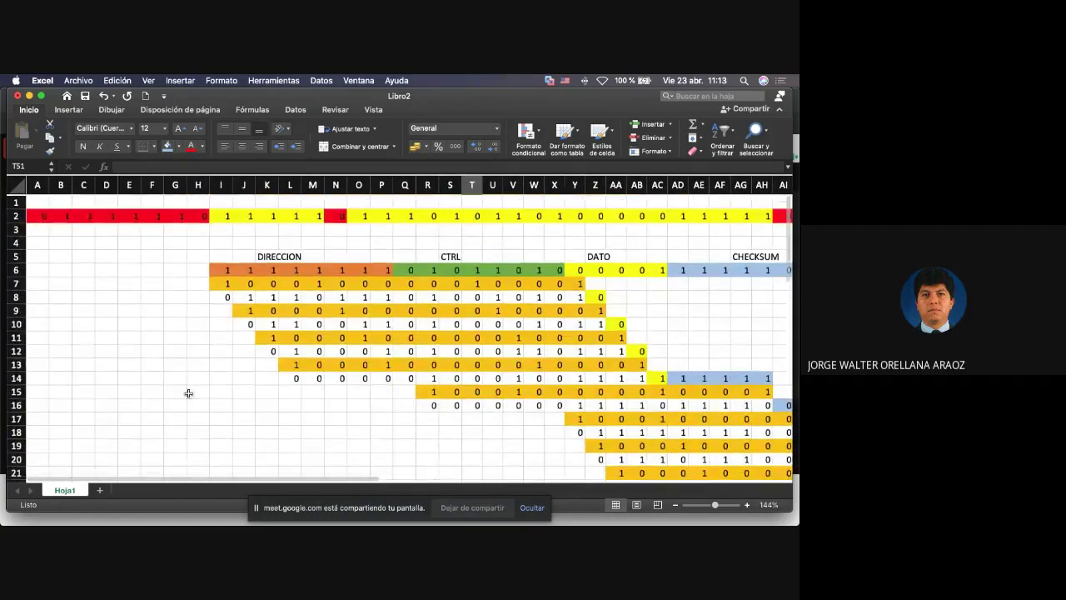
{"action": "left_click_drag", "start_coordinate": [39, 215], "coordinate": [199, 216]}
{"action": "key", "text": "super+c"}
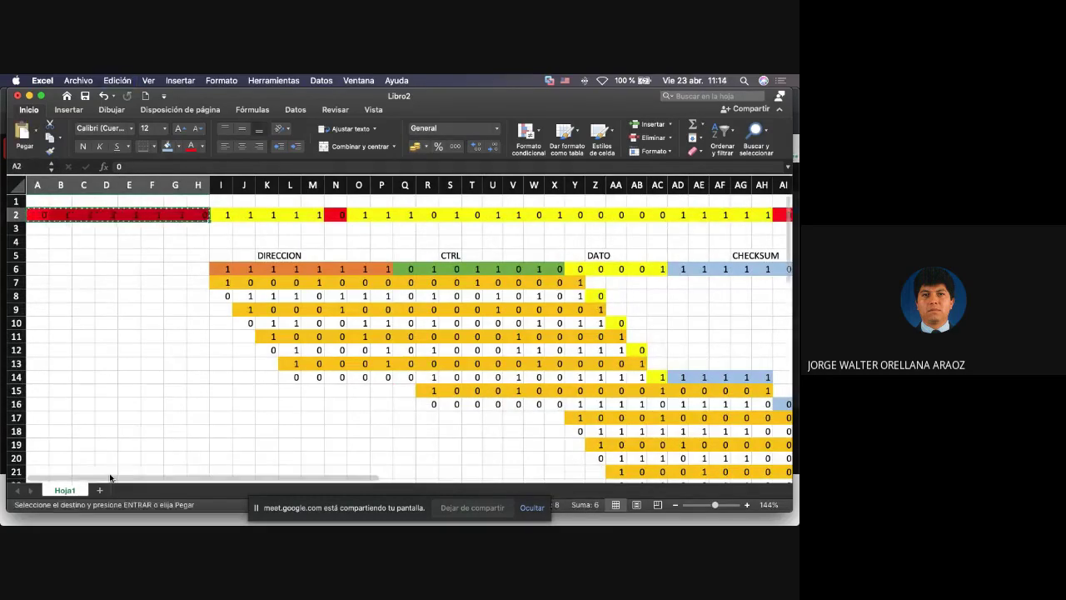
{"action": "scroll", "coordinate": [95, 419], "scroll_direction": "down", "scroll_amount": 10}
{"action": "scroll", "coordinate": [95, 418], "scroll_direction": "down", "scroll_amount": 10}
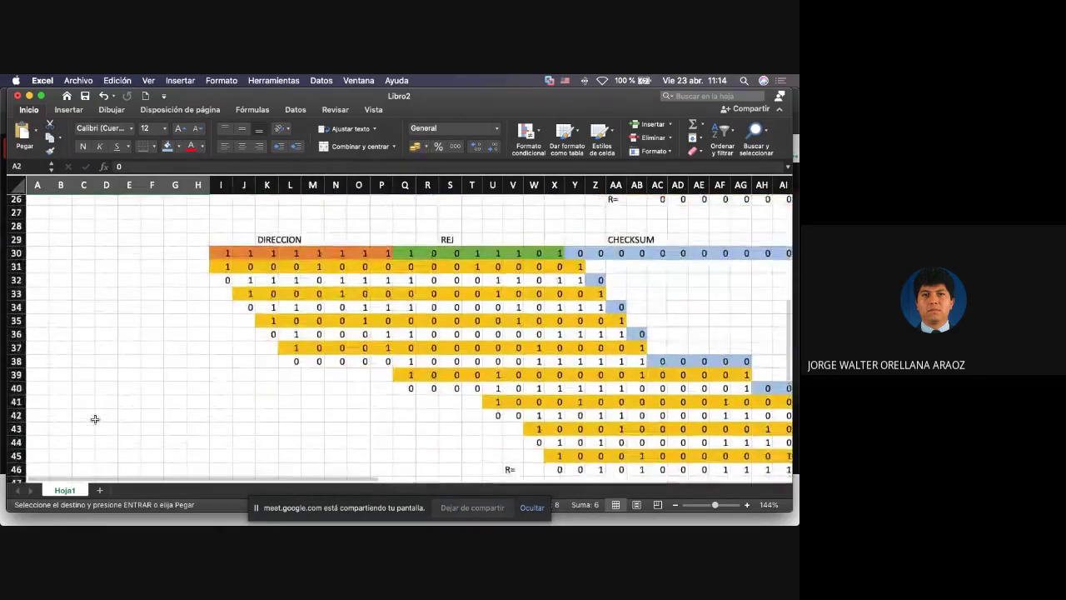
{"action": "left_click", "coordinate": [42, 312]}
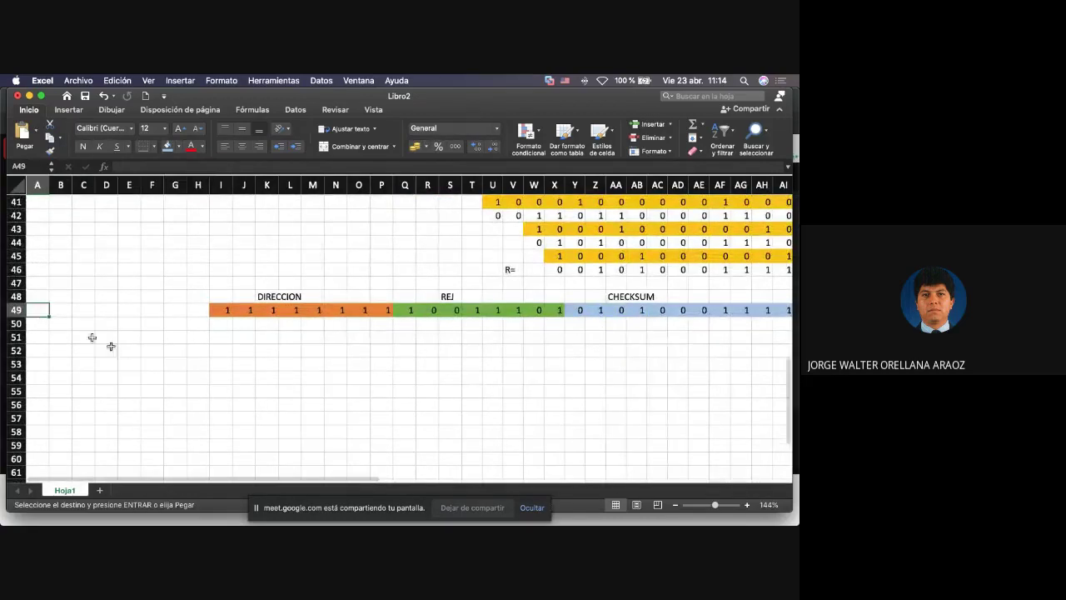
{"action": "key", "text": "super+v"}
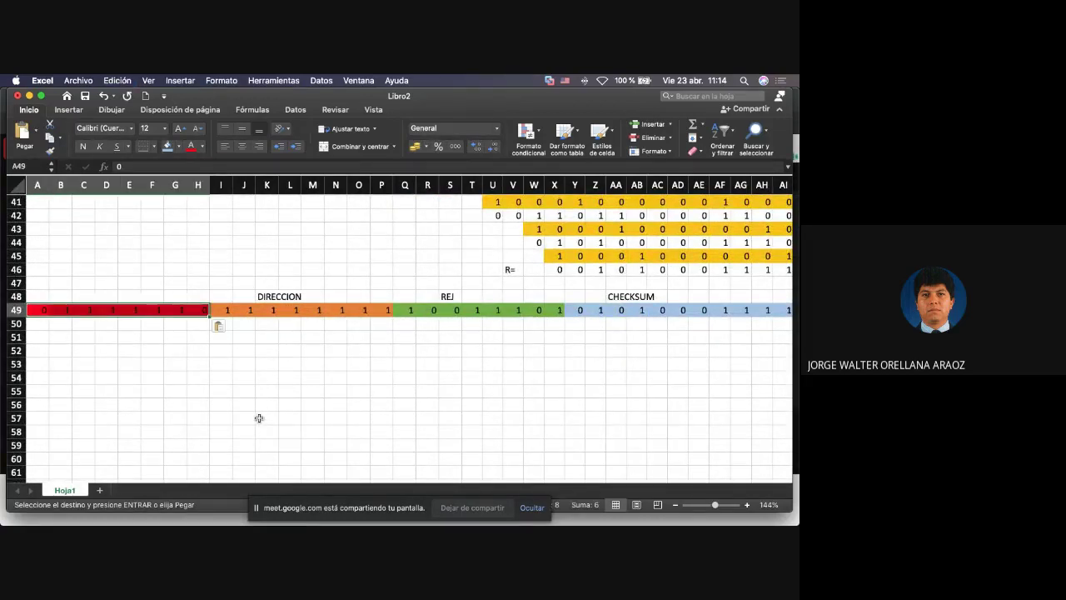
Paste the same flag bits after the frame's checksum, starting in cell AO49, as the closing flag.
{"action": "scroll", "coordinate": [259, 418], "scroll_direction": "right", "scroll_amount": 12}
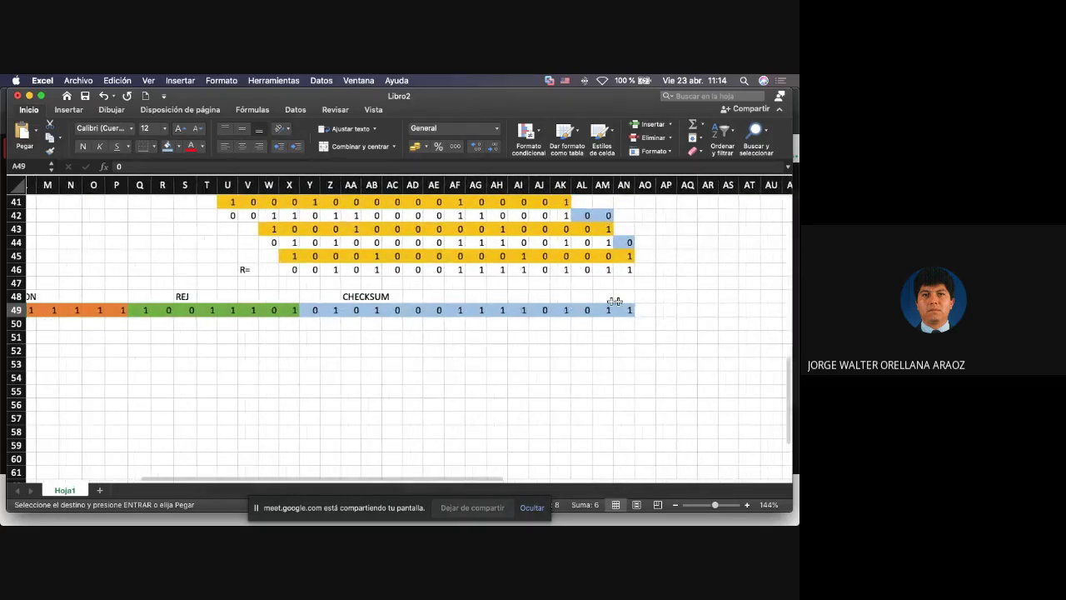
{"action": "left_click", "coordinate": [642, 309]}
{"action": "key", "text": "super+v"}
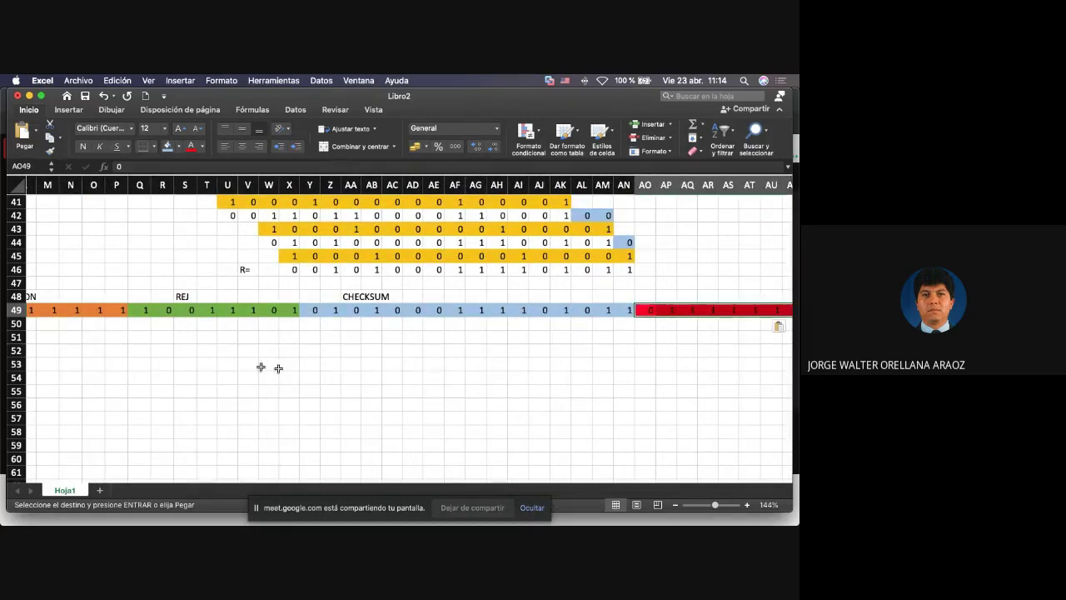
Count the frame's consecutive 1s from cell I49 and insert a new column at N, after the fifth 1.
{"action": "scroll", "coordinate": [251, 365], "scroll_direction": "left", "scroll_amount": 5}
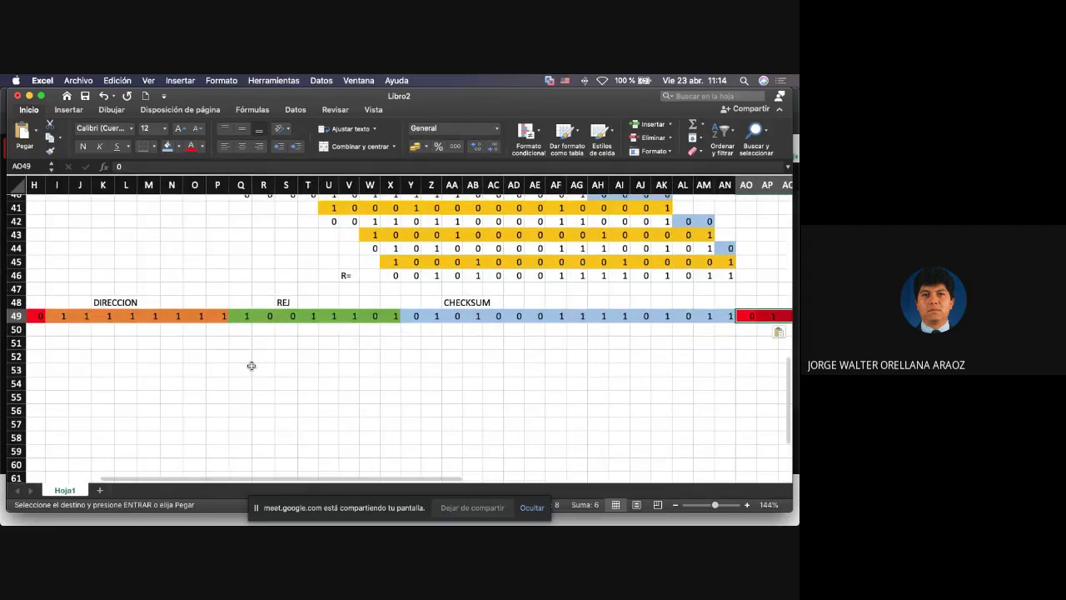
{"action": "scroll", "coordinate": [251, 366], "scroll_direction": "down", "scroll_amount": 3}
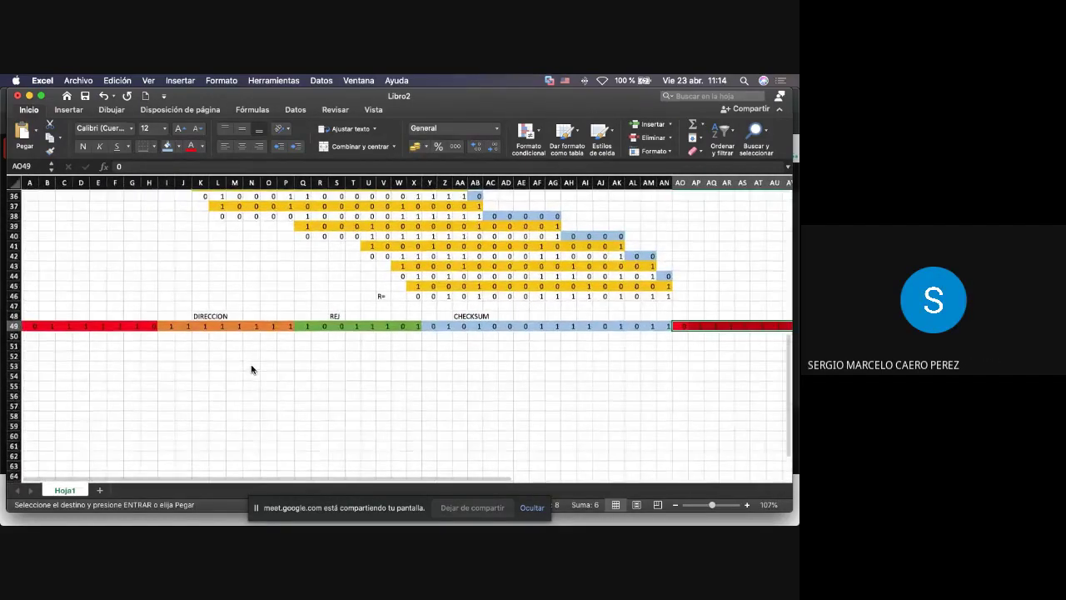
{"action": "left_click", "coordinate": [165, 326]}
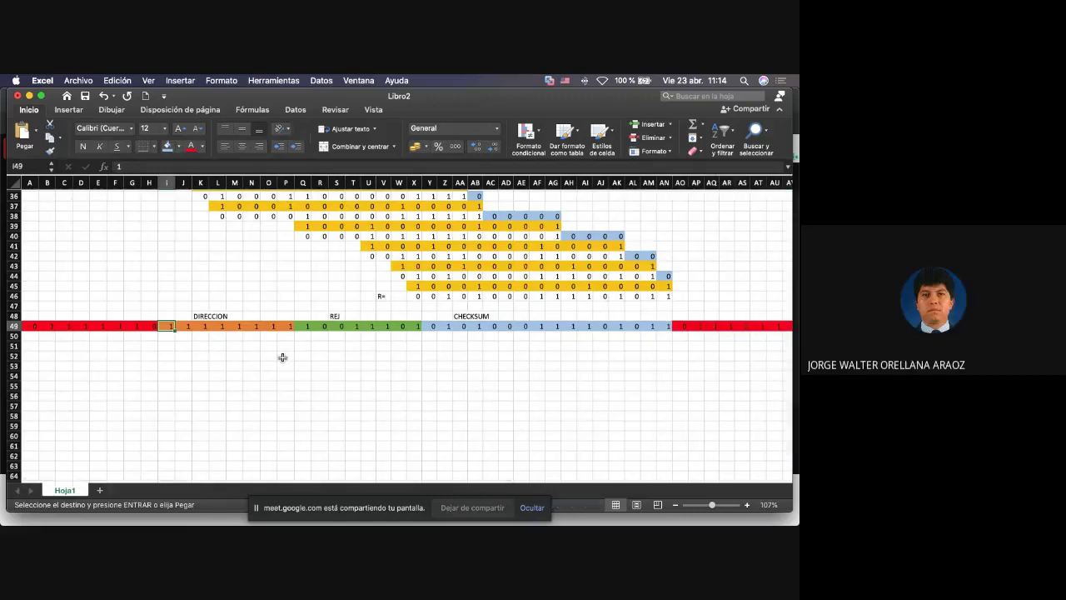
{"action": "key", "text": "Right"}
{"action": "key", "text": "Right"}
{"action": "key", "text": "Right"}
{"action": "key", "text": "Right"}
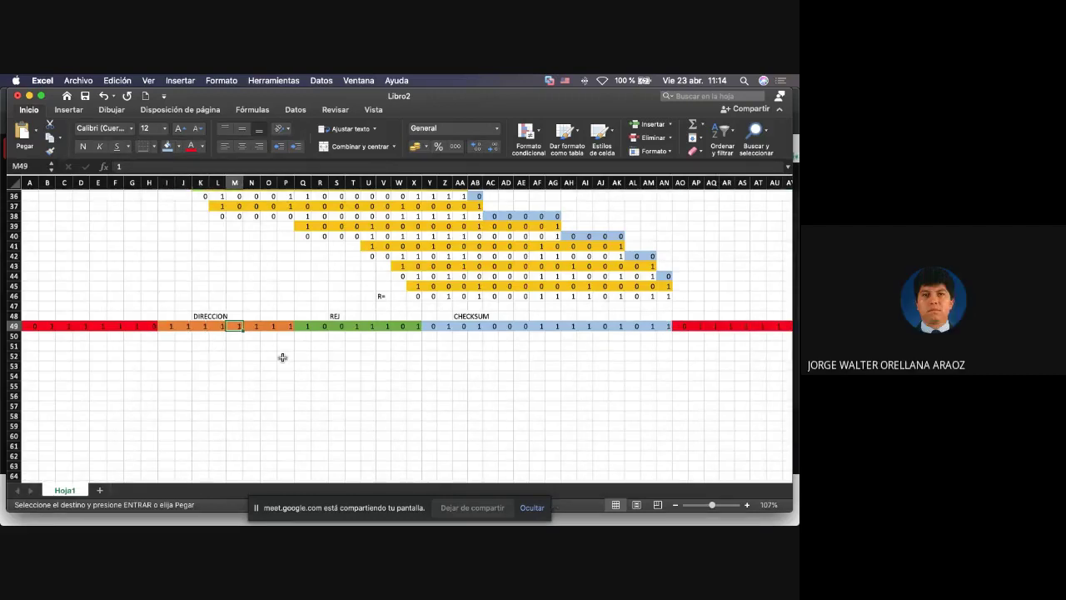
{"action": "left_click", "coordinate": [251, 183]}
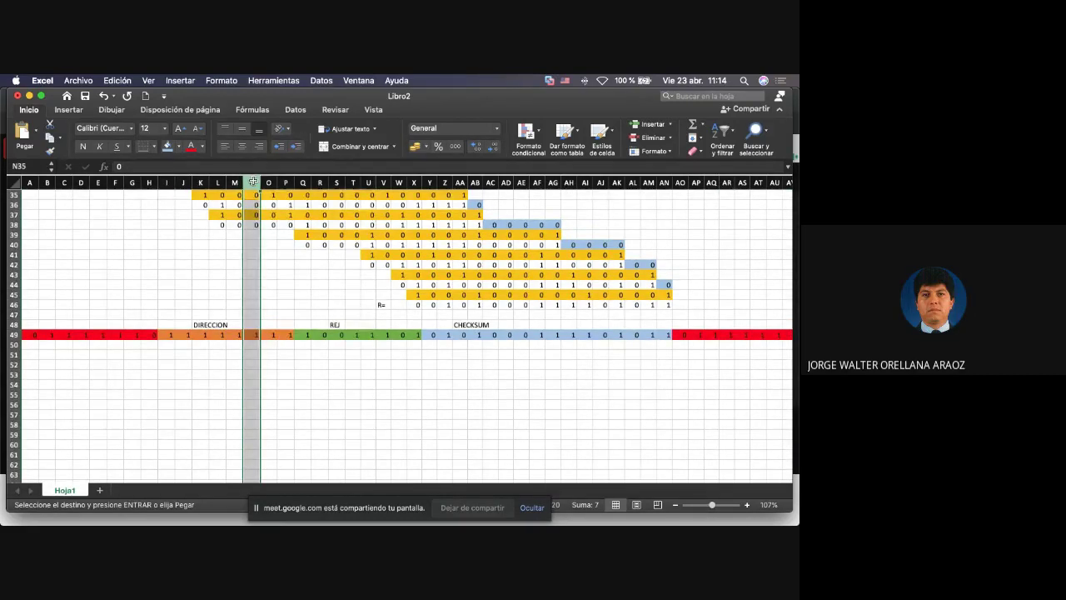
{"action": "right_click", "coordinate": [254, 182]}
{"action": "left_click", "coordinate": [279, 239]}
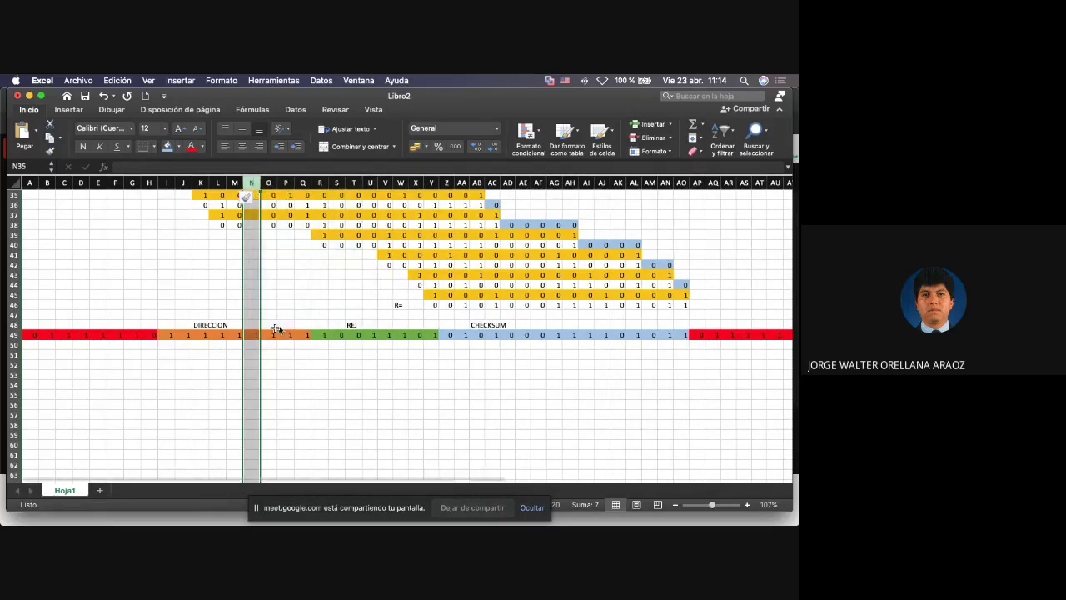
Enter the stuffed bit 0 in cell N49 and fill the cell red.
{"action": "left_click", "coordinate": [251, 334]}
{"action": "type", "text": "0"}
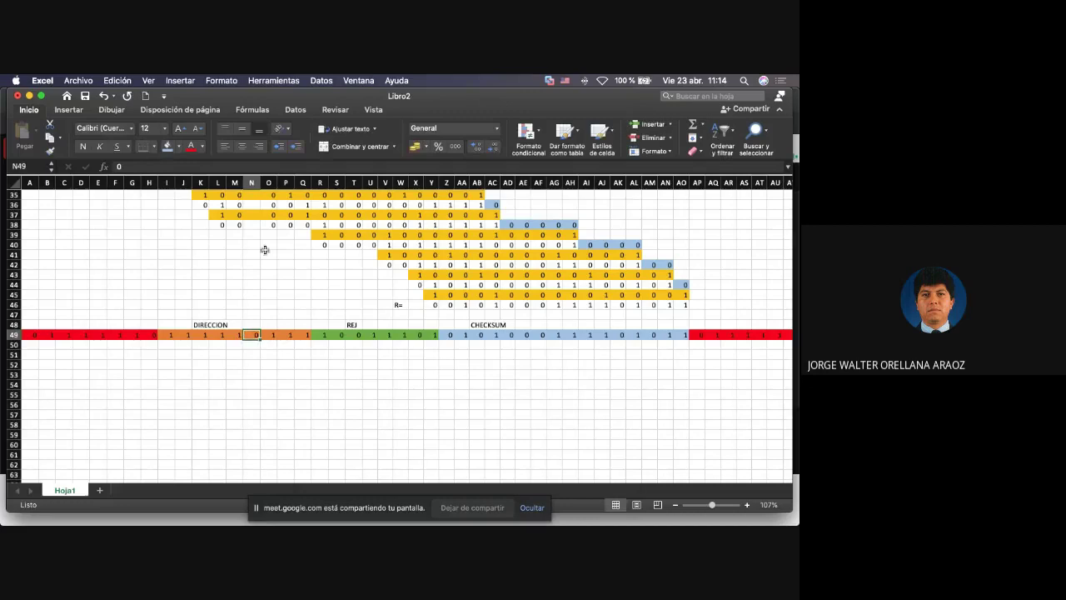
{"action": "left_click", "coordinate": [176, 146]}
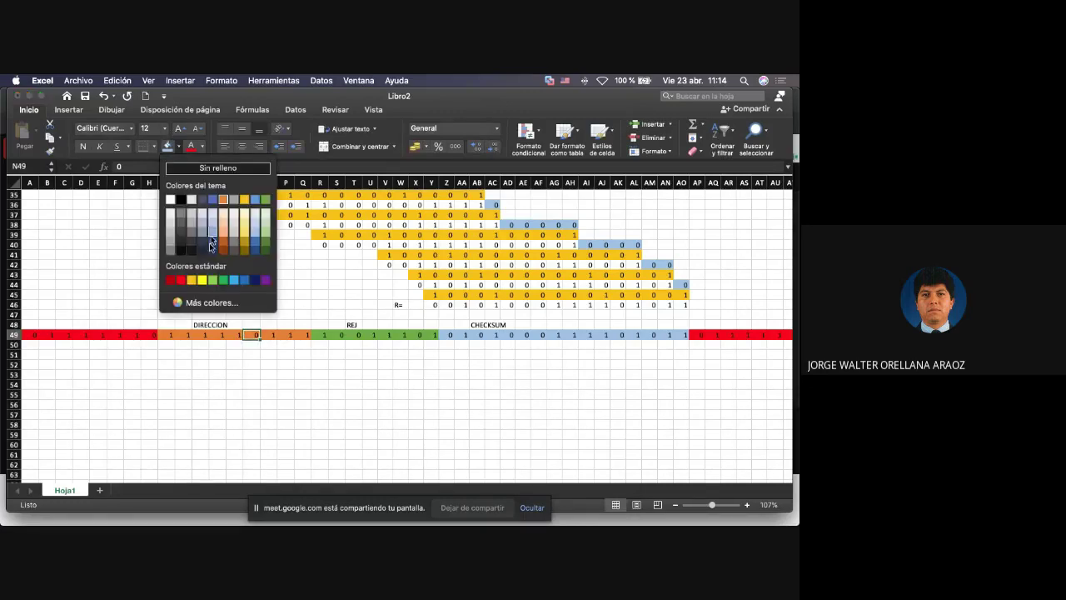
{"action": "left_click", "coordinate": [181, 280]}
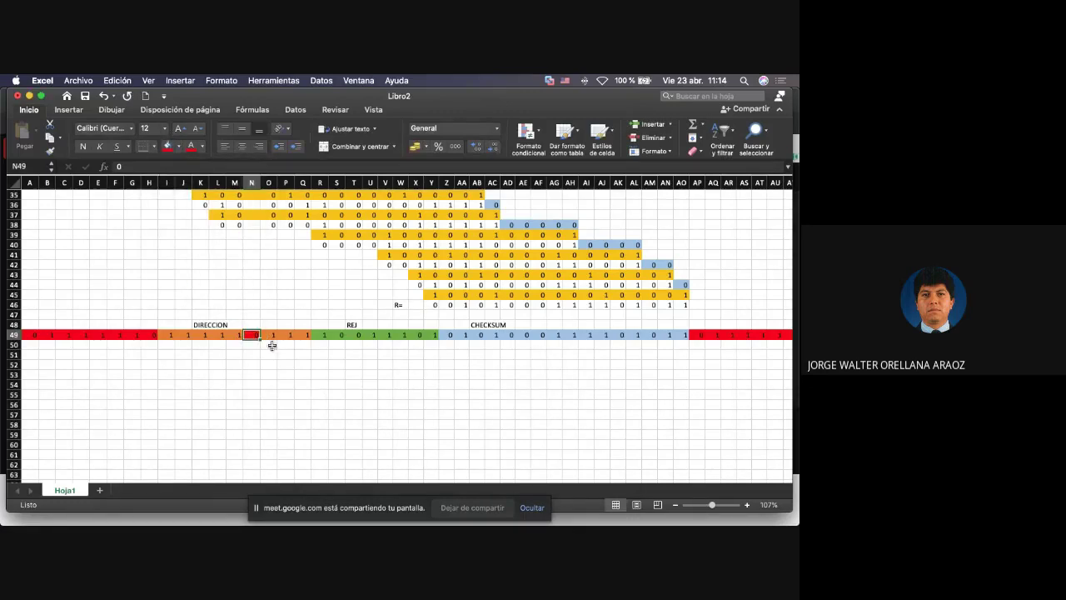
Check the rest of the frame in row 49, through the checksum's end, for further runs of five consecutive 1s.
{"action": "key", "text": "Right"}
{"action": "key", "text": "Right"}
{"action": "key", "text": "Right"}
{"action": "key", "text": "Right"}
{"action": "key", "text": "Right"}
{"action": "key", "text": "Right"}
{"action": "key", "text": "Right"}
{"action": "key", "text": "Right"}
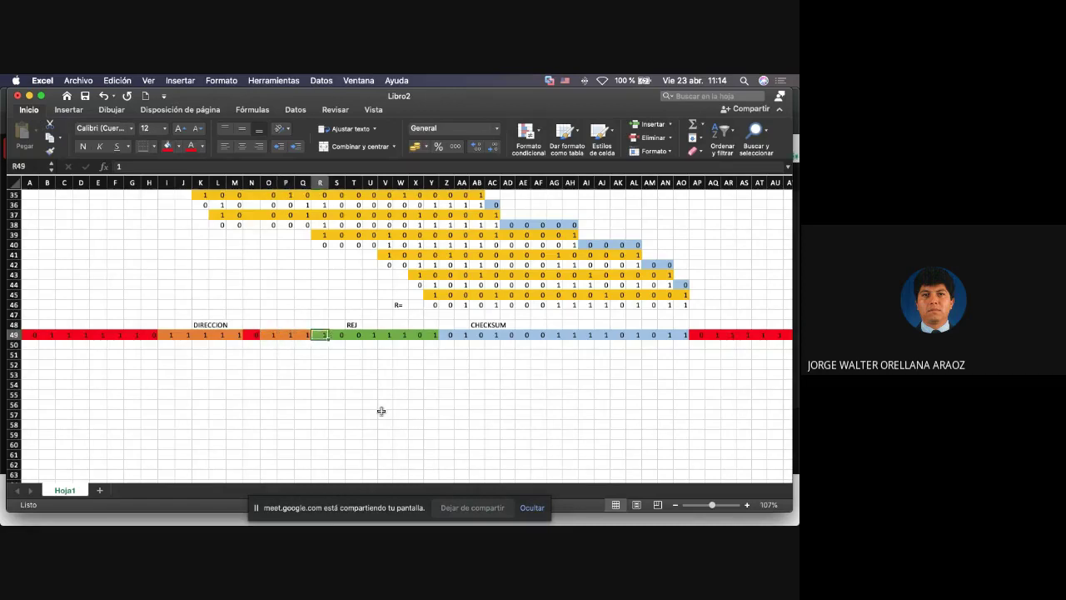
{"action": "key", "text": "Right"}
{"action": "key", "text": "Right"}
{"action": "key", "text": "Right"}
{"action": "key", "text": "Right"}
{"action": "key", "text": "Right"}
{"action": "key", "text": "Right"}
{"action": "key", "text": "Right"}
{"action": "key", "text": "Right"}
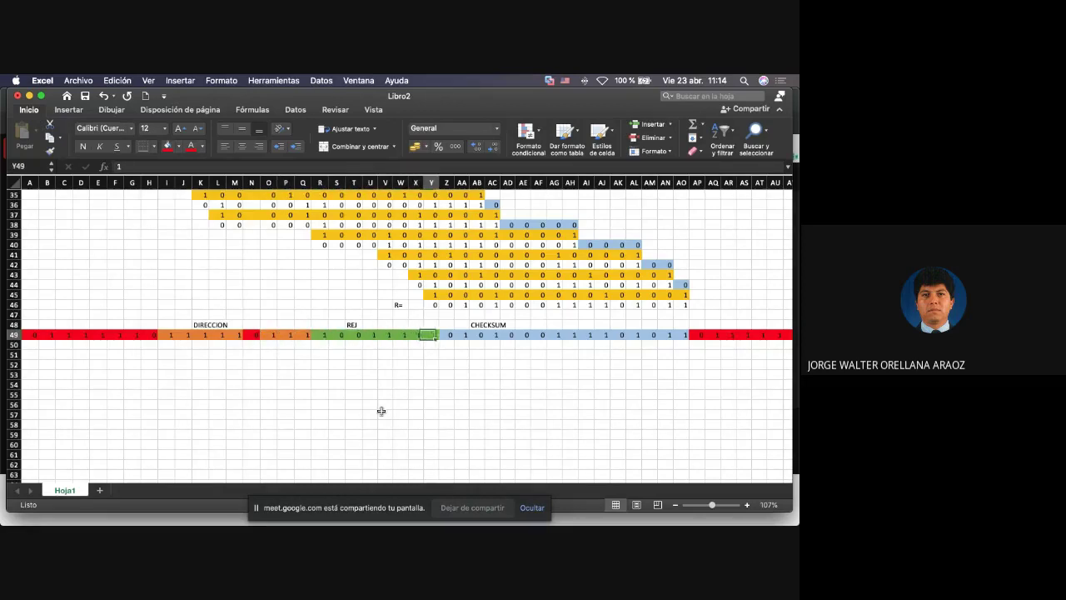
{"action": "key", "text": "Right"}
{"action": "key", "text": "Right"}
{"action": "key", "text": "Right"}
{"action": "key", "text": "Right"}
{"action": "key", "text": "Right"}
{"action": "key", "text": "Right"}
{"action": "key", "text": "Right"}
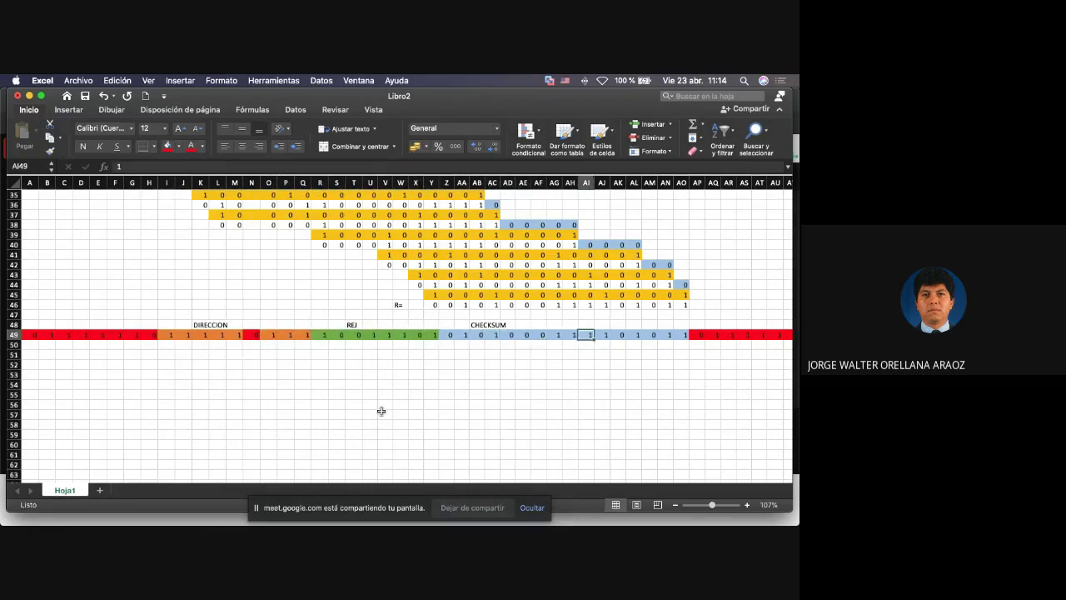
{"action": "key", "text": "Right"}
{"action": "key", "text": "Right"}
{"action": "key", "text": "Right"}
{"action": "key", "text": "Right"}
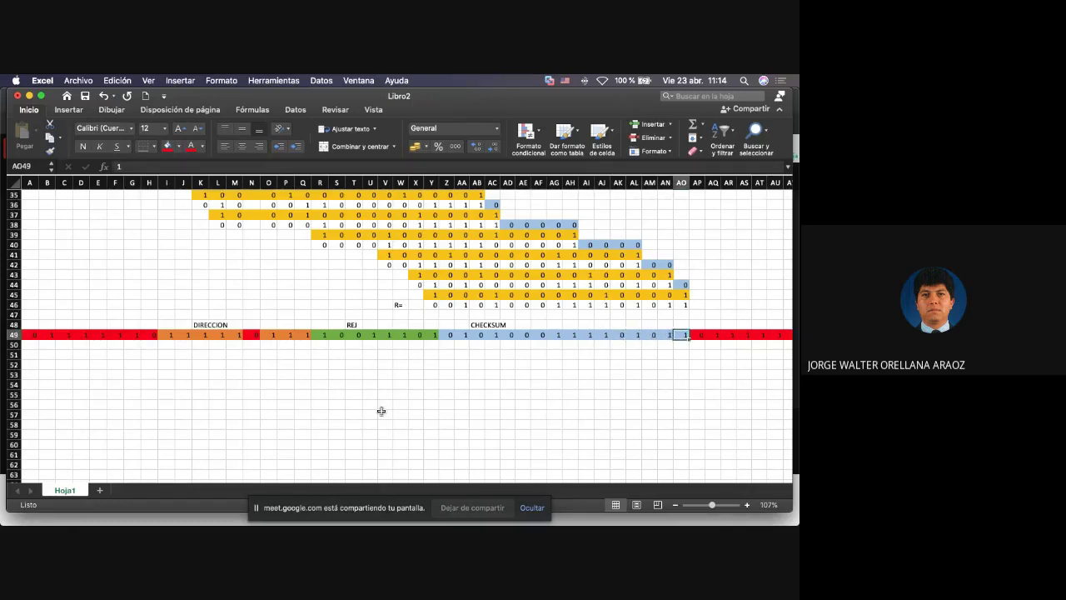
{"action": "scroll", "coordinate": [381, 411], "scroll_direction": "down", "scroll_amount": 3}
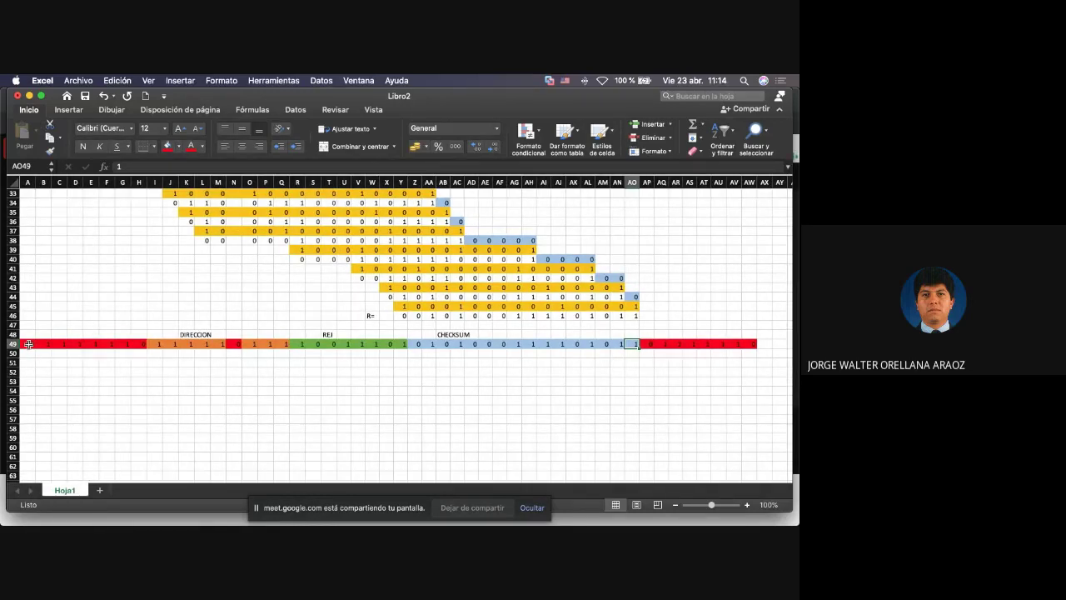
{"action": "left_click_drag", "start_coordinate": [28, 344], "coordinate": [751, 343]}
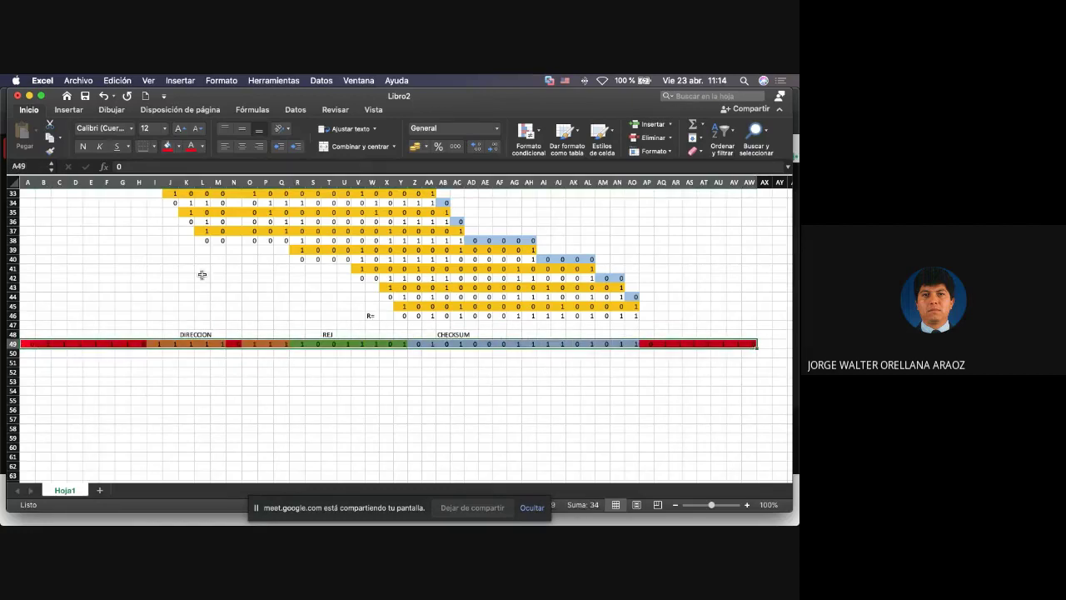
Label the received frame's direction by entering A -> B in cell B4.
{"action": "scroll", "coordinate": [203, 274], "scroll_direction": "up", "scroll_amount": 10}
{"action": "left_click", "coordinate": [42, 221]}
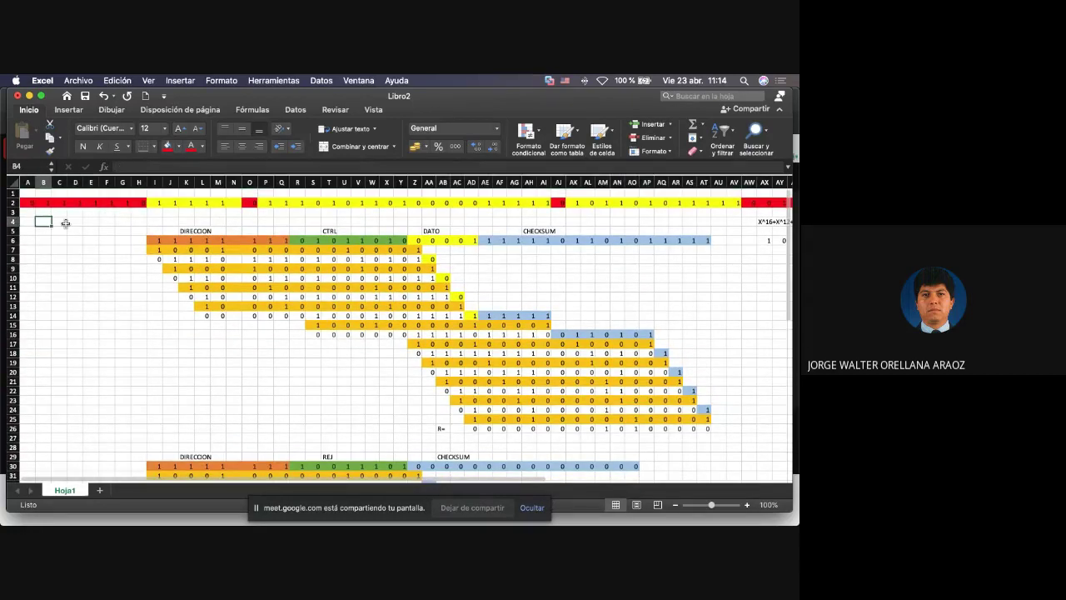
{"action": "type", "text": "A"}
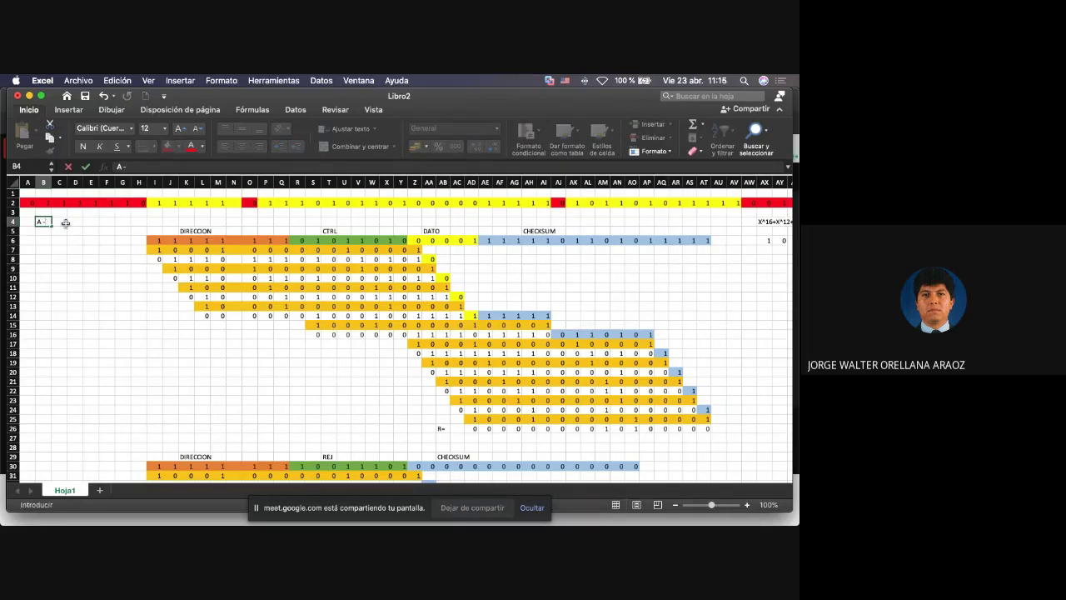
{"action": "type", "text": "-~"}
{"action": "key", "text": "ctrl+Return"}
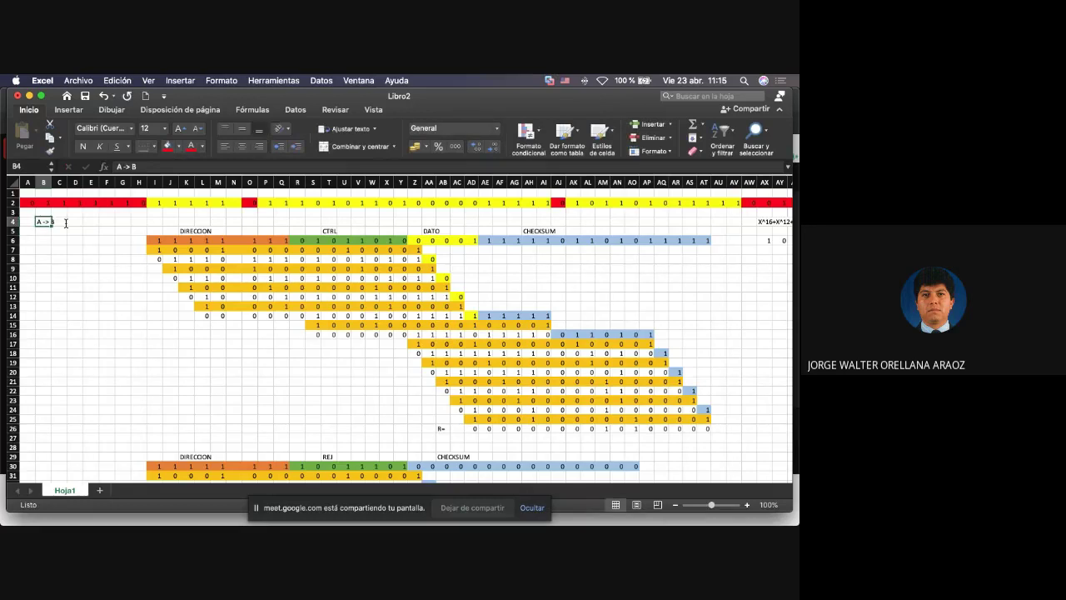
Label the response frame's direction by entering B -> A in cell B46.
{"action": "scroll", "coordinate": [81, 274], "scroll_direction": "down", "scroll_amount": 8}
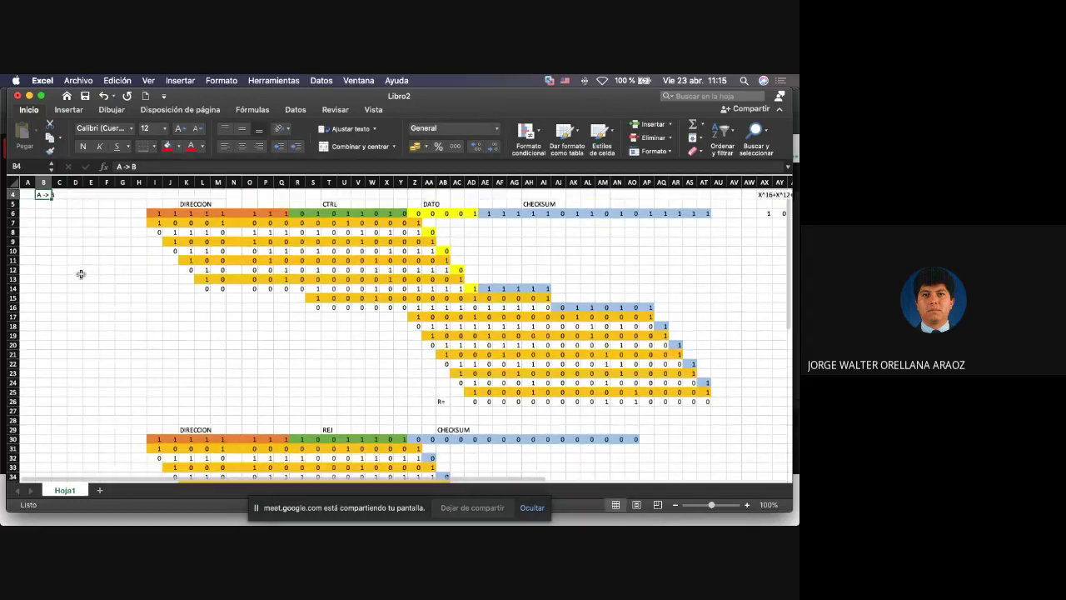
{"action": "scroll", "coordinate": [81, 274], "scroll_direction": "down", "scroll_amount": 3}
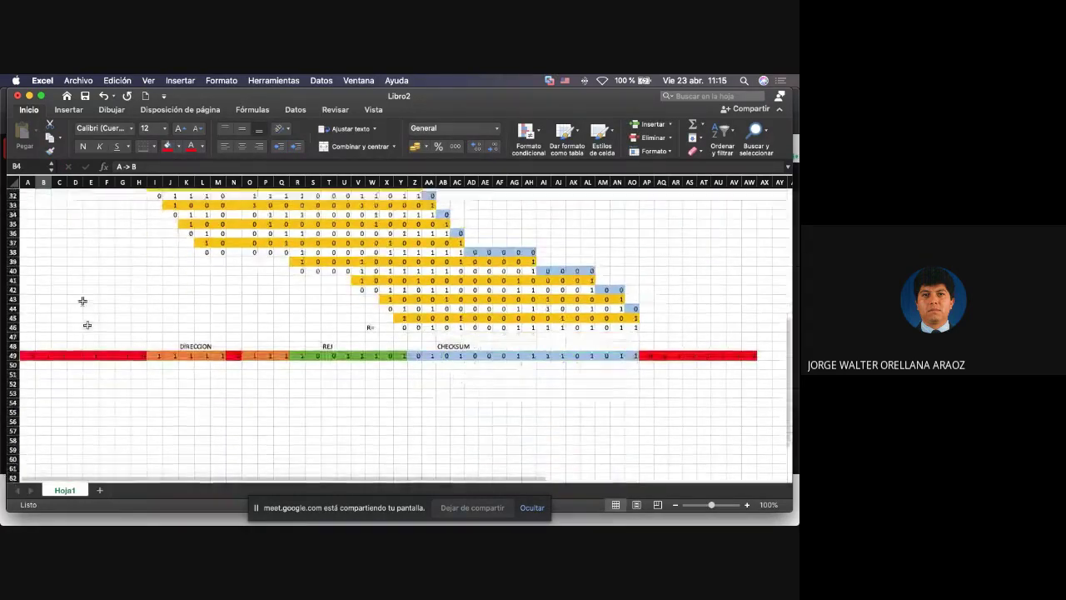
{"action": "left_click", "coordinate": [42, 324]}
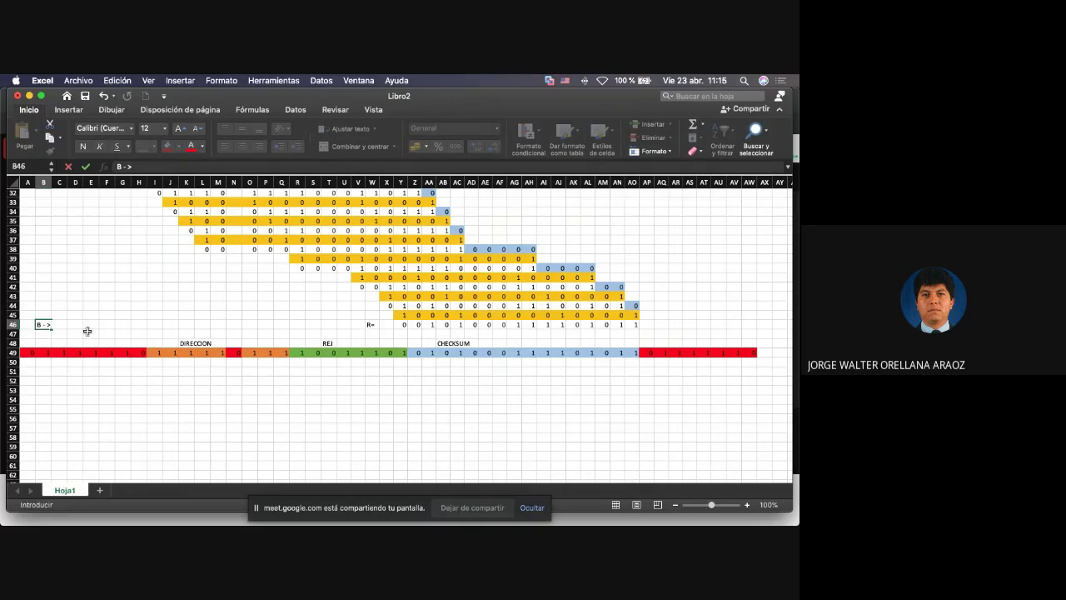
{"action": "key", "text": "Return"}
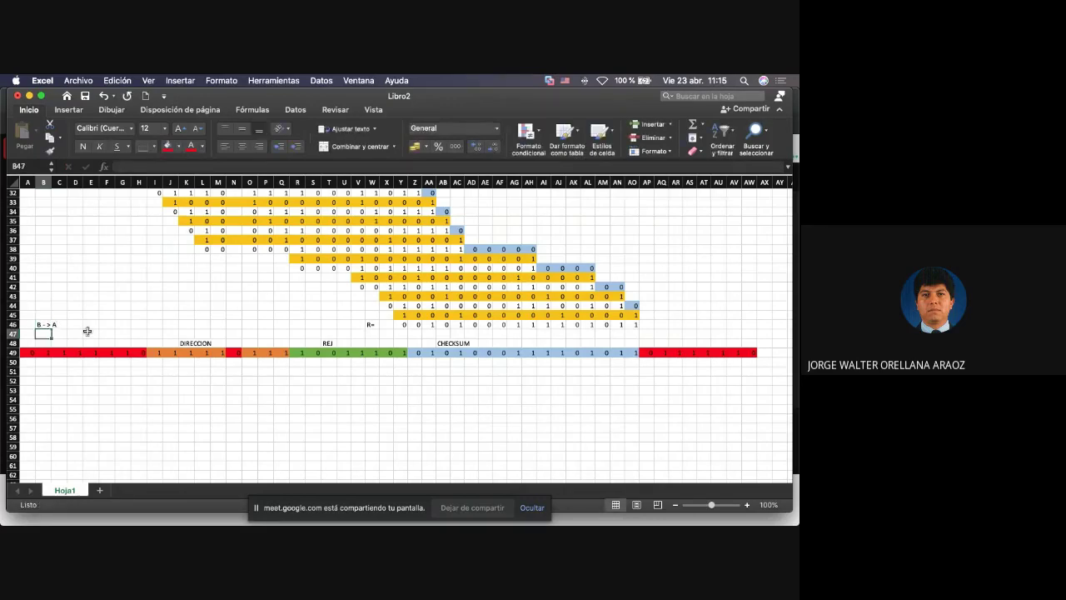
Review the complete response frame in A49:AW49 and its REJ field in R49:Y49.
{"action": "key", "text": "Down"}
{"action": "key", "text": "Down"}
{"action": "scroll", "coordinate": [87, 331], "scroll_direction": "up", "scroll_amount": 5}
{"action": "scroll", "coordinate": [121, 341], "scroll_direction": "down", "scroll_amount": 6}
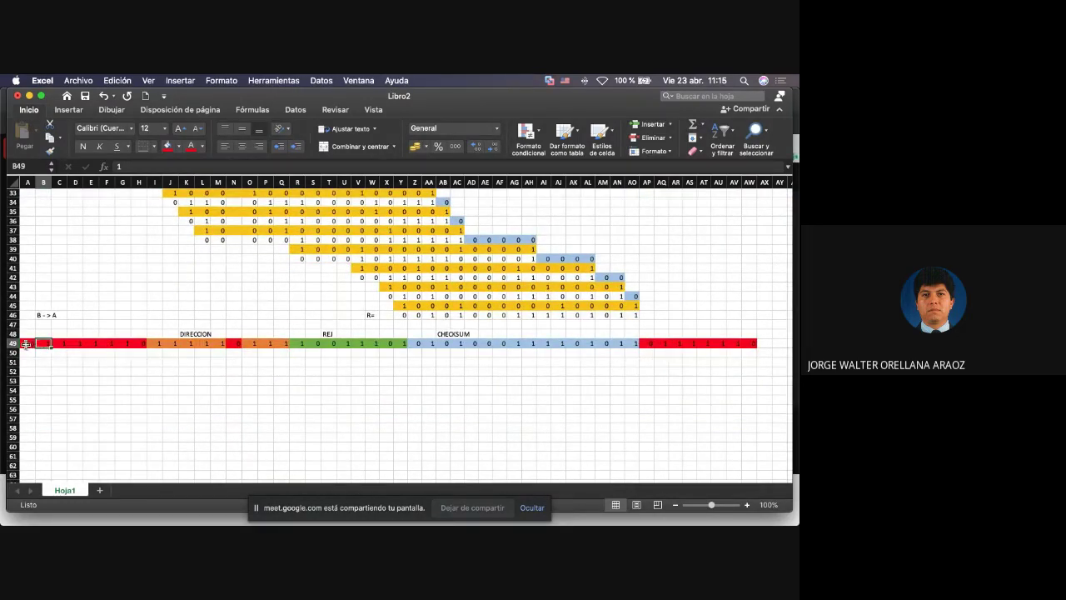
{"action": "left_click_drag", "start_coordinate": [33, 349], "coordinate": [753, 344]}
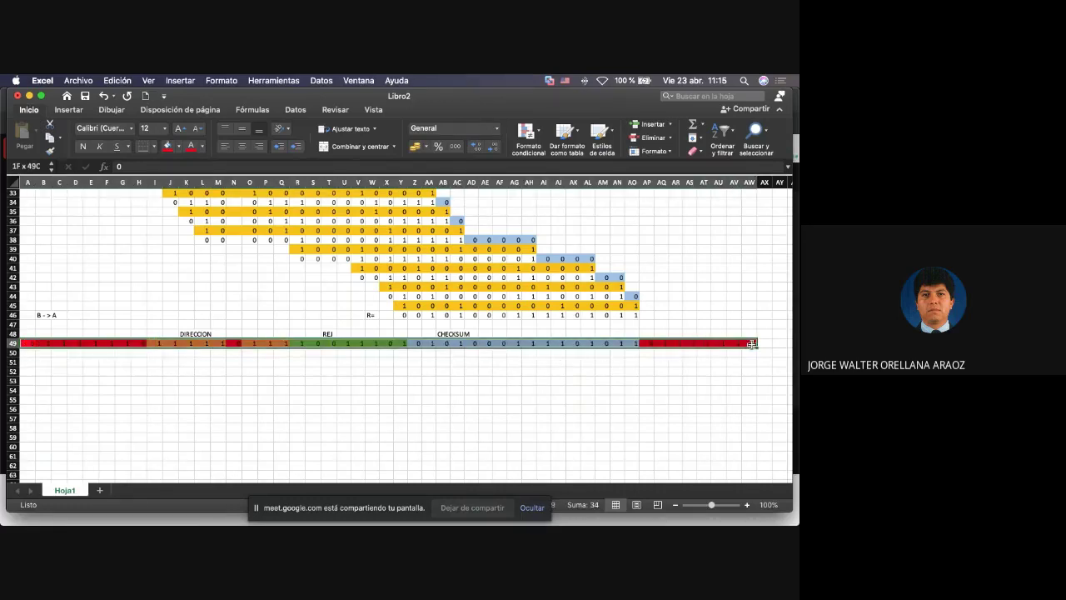
{"action": "left_click", "coordinate": [197, 380]}
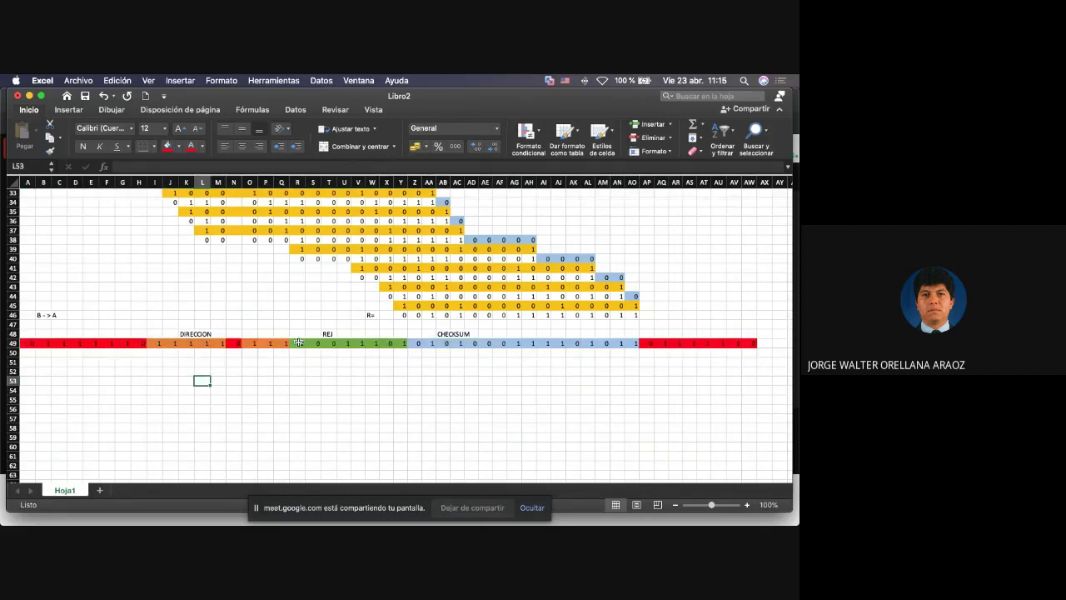
{"action": "left_click_drag", "start_coordinate": [298, 342], "coordinate": [404, 343]}
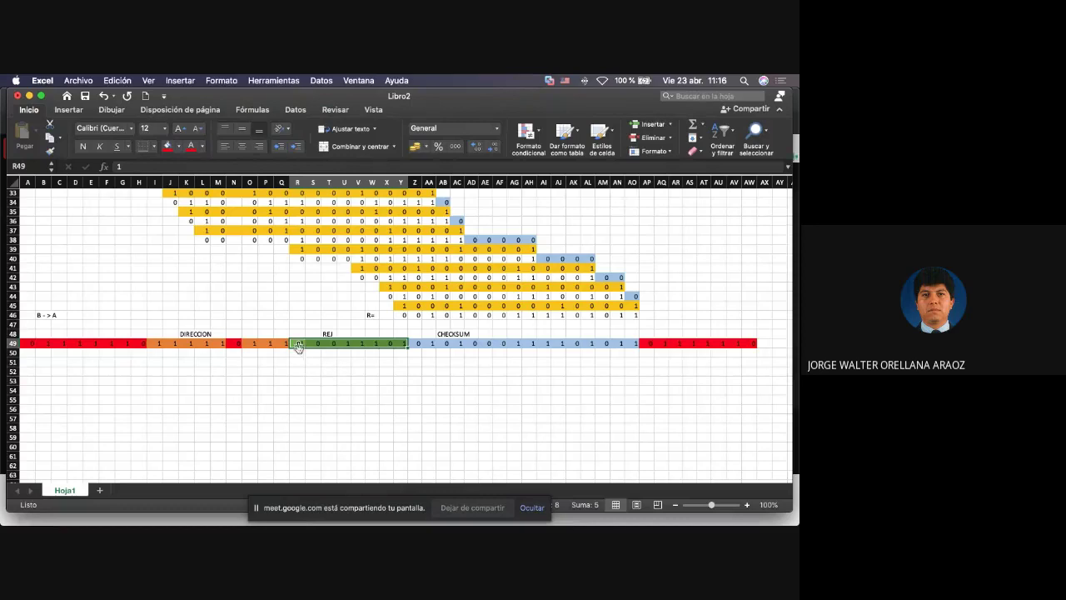
{"action": "left_click", "coordinate": [358, 360]}
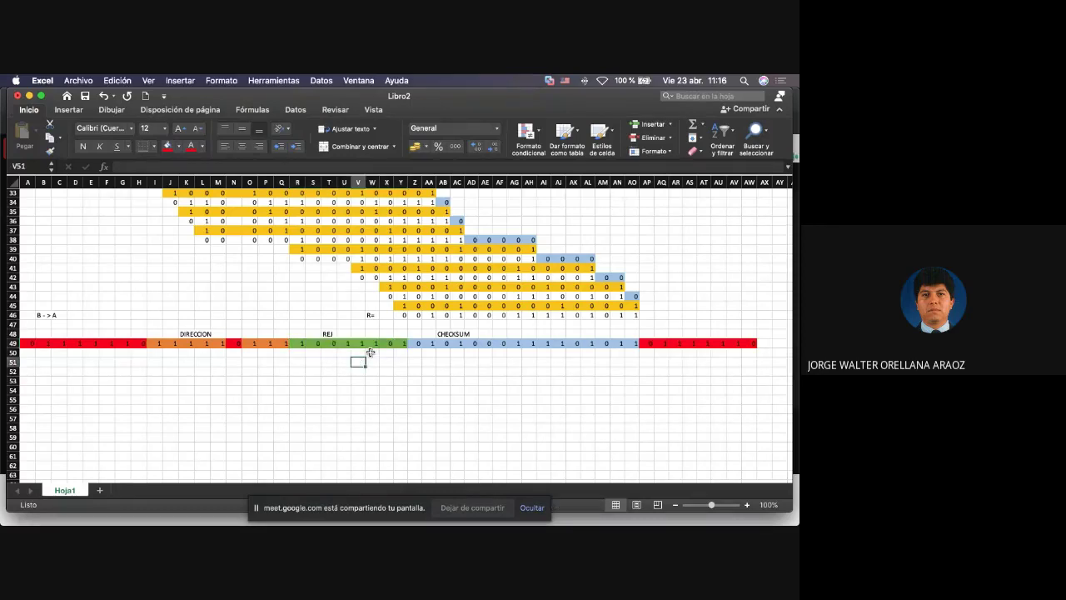
Review the last three bits of the response frame's REJ field in W49:Y49.
{"action": "left_click_drag", "start_coordinate": [373, 344], "coordinate": [394, 343]}
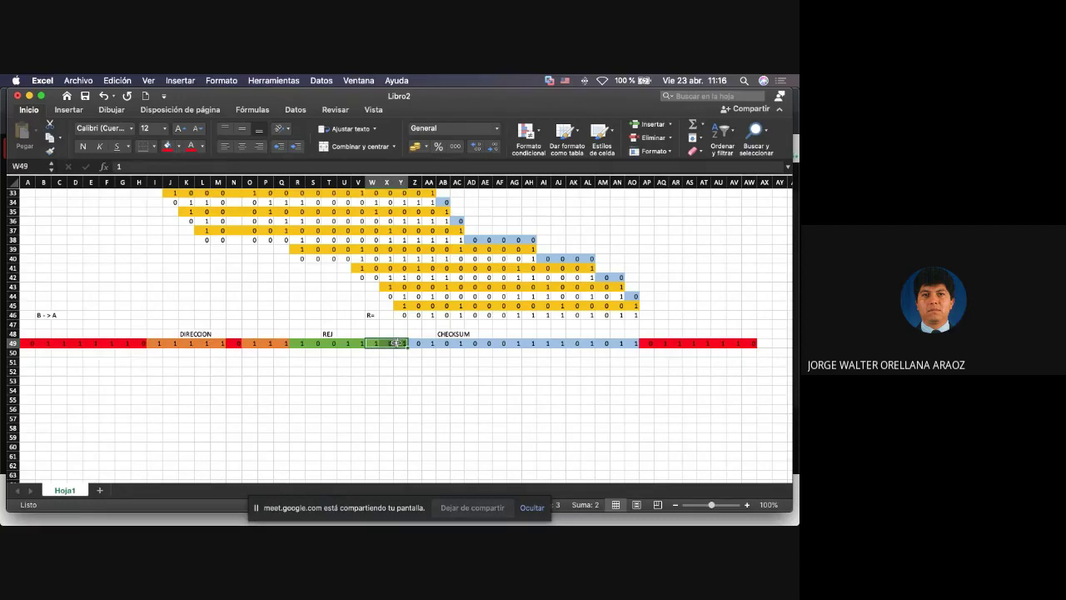
{"action": "left_click_drag", "start_coordinate": [371, 343], "coordinate": [388, 343]}
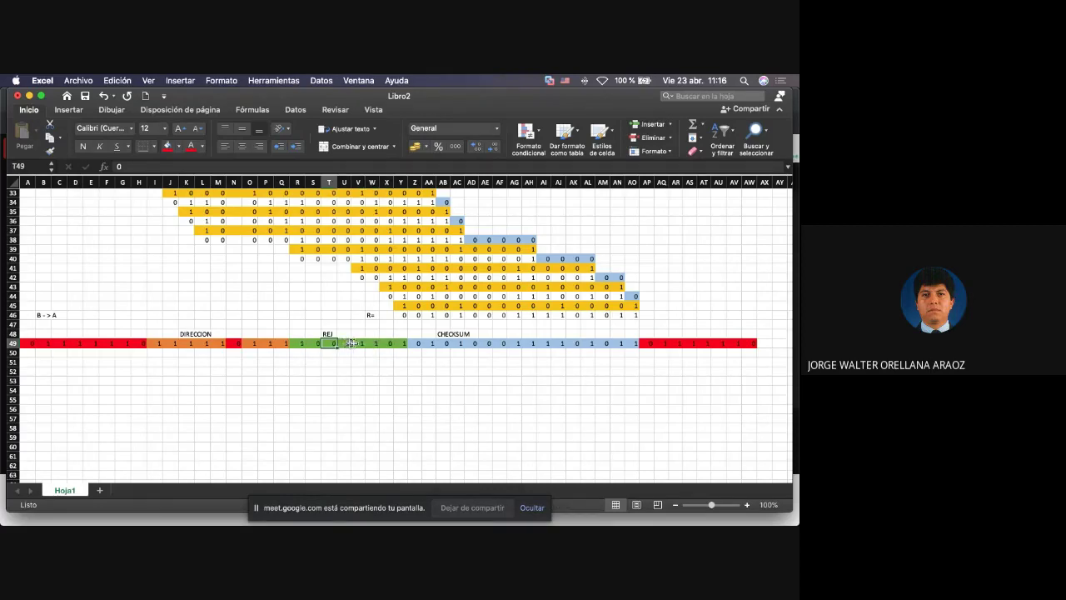
{"action": "left_click_drag", "start_coordinate": [371, 343], "coordinate": [403, 344]}
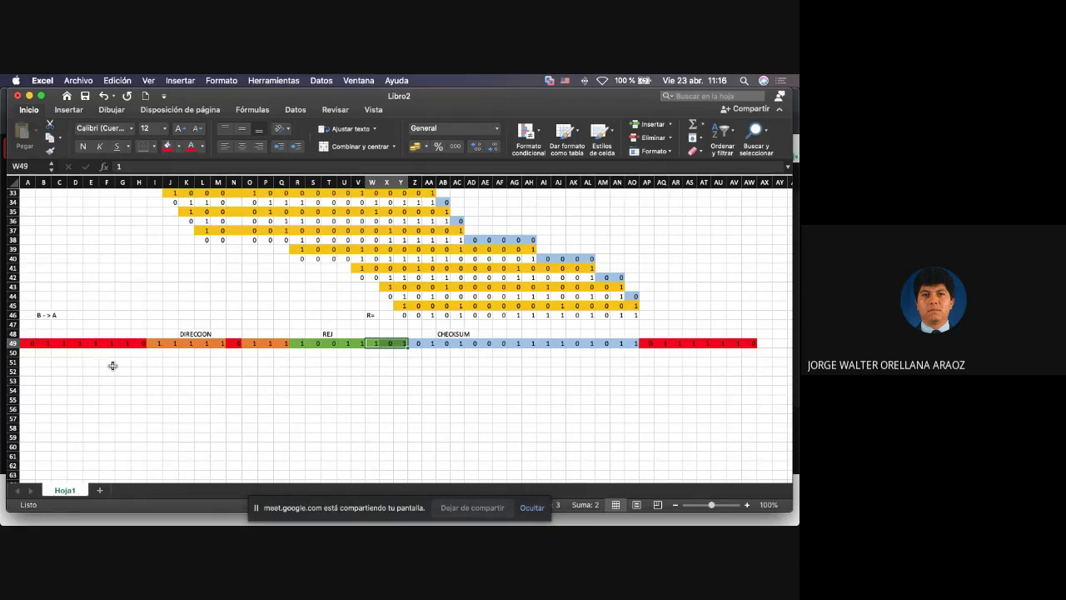
Compare the received A -> B frame and its CRC calculation in rows 2 to 26 with the B -> A response frame in row 49.
{"action": "scroll", "coordinate": [113, 365], "scroll_direction": "up", "scroll_amount": 5}
{"action": "scroll", "coordinate": [113, 366], "scroll_direction": "up", "scroll_amount": 5}
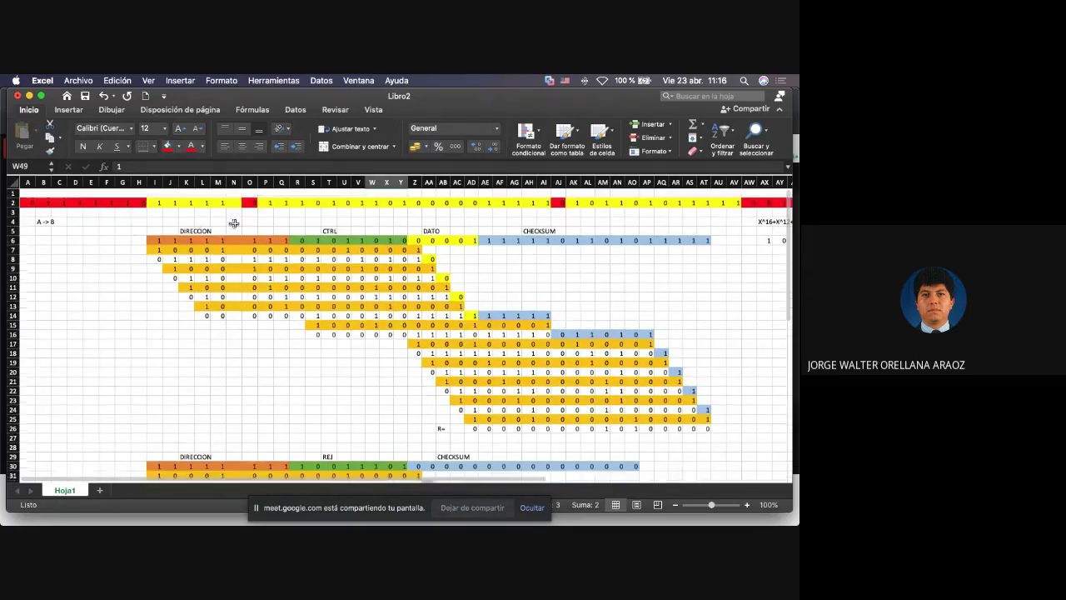
{"action": "scroll", "coordinate": [595, 204], "scroll_direction": "up", "scroll_amount": 2}
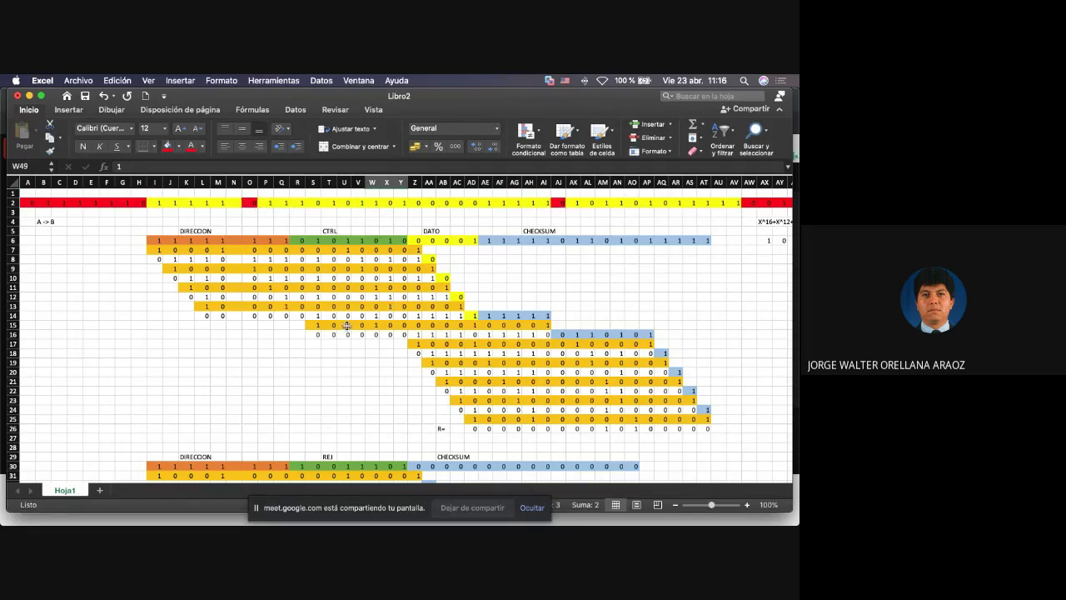
{"action": "scroll", "coordinate": [346, 325], "scroll_direction": "down", "scroll_amount": 6}
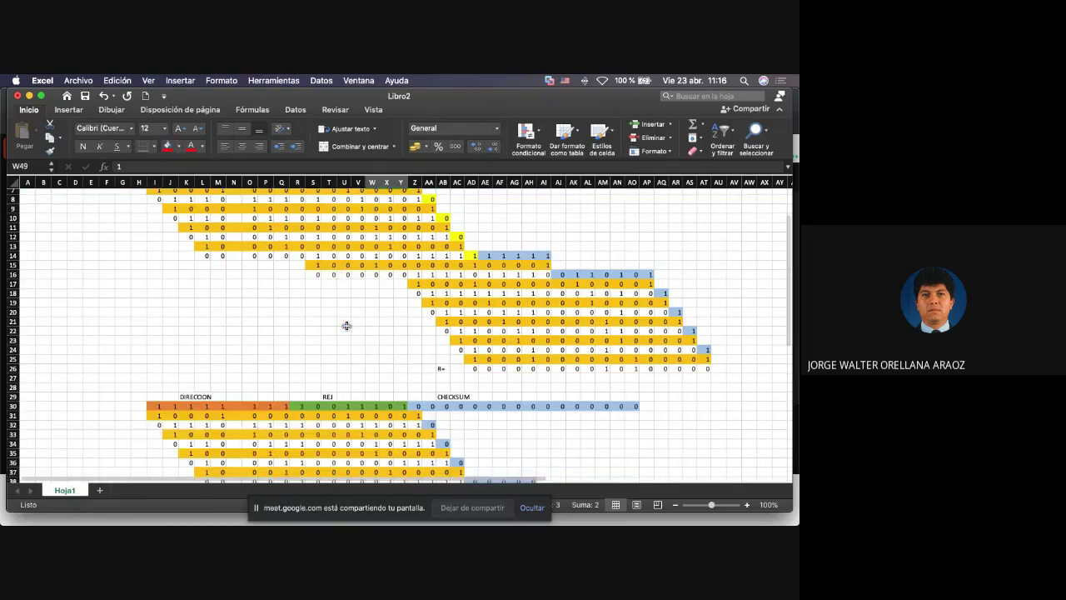
{"action": "scroll", "coordinate": [388, 319], "scroll_direction": "up", "scroll_amount": 6}
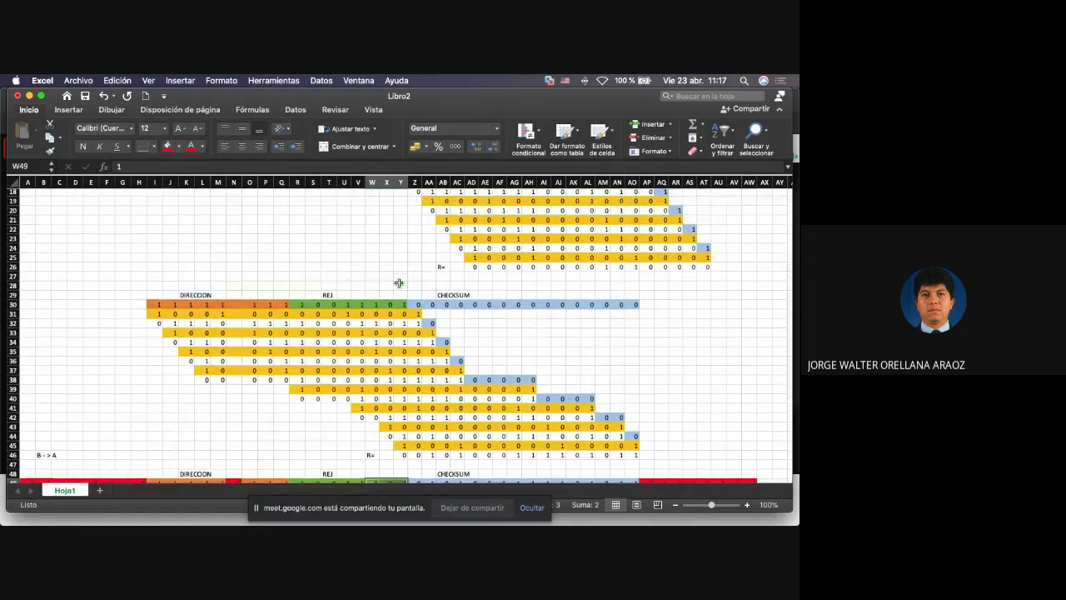
{"action": "scroll", "coordinate": [155, 378], "scroll_direction": "down", "scroll_amount": 12}
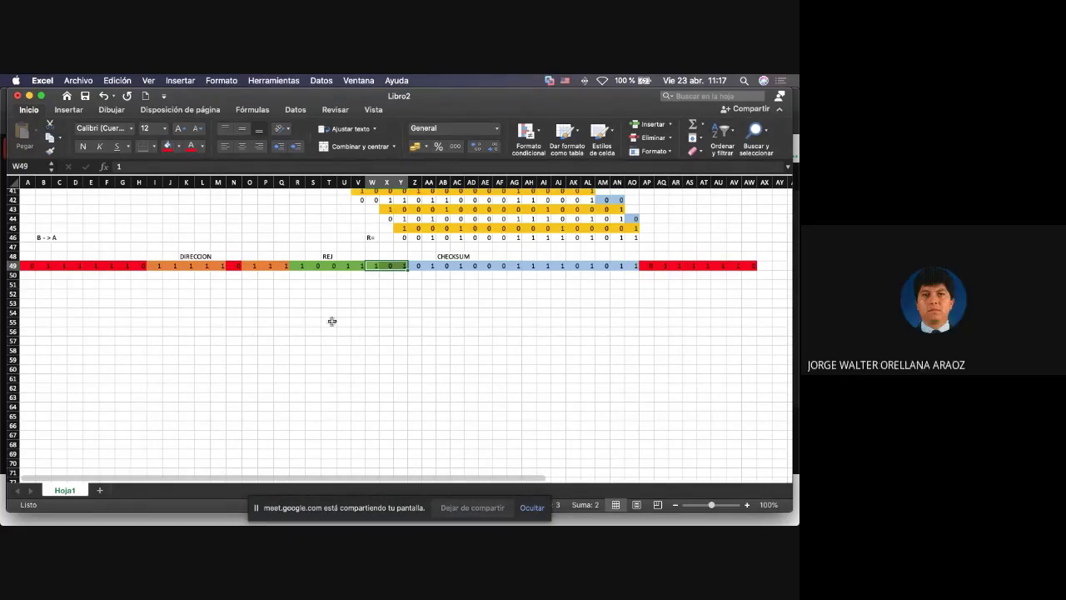
{"action": "scroll", "coordinate": [332, 321], "scroll_direction": "up", "scroll_amount": 12}
{"action": "scroll", "coordinate": [331, 322], "scroll_direction": "up", "scroll_amount": 3}
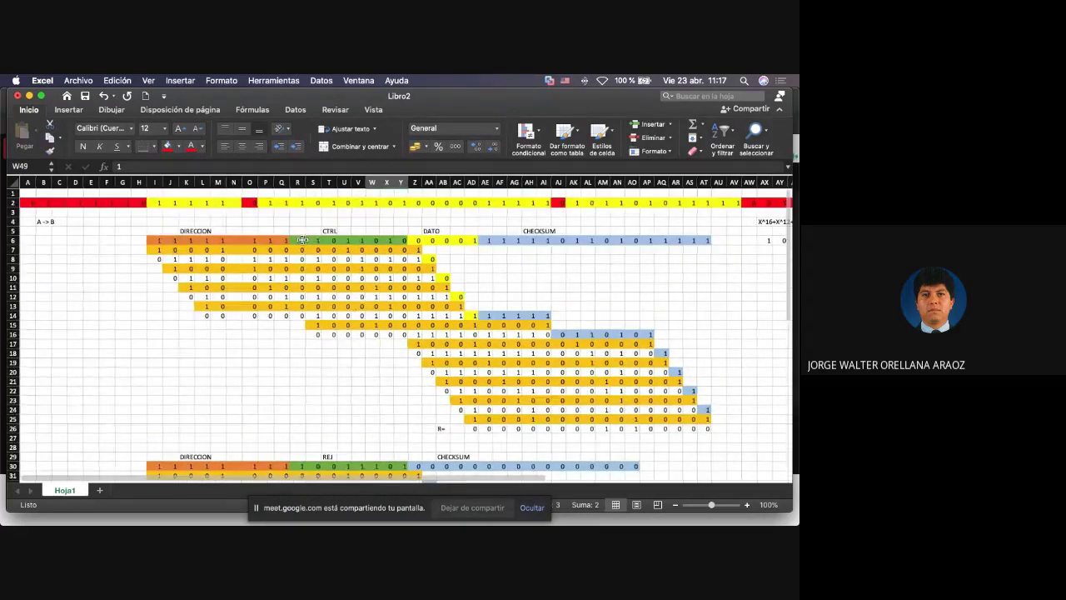
Compare the received frame's CTRL field in R6:Y6, especially its first bit R6, with the first two REJ bits in R30:S30.
{"action": "left_click_drag", "start_coordinate": [296, 240], "coordinate": [397, 241]}
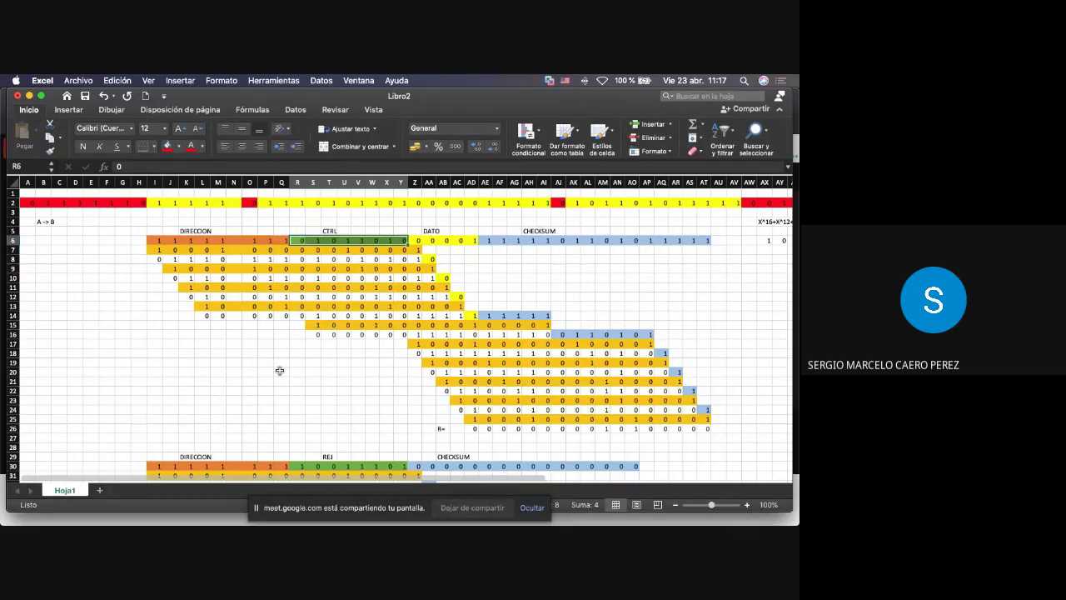
{"action": "left_click", "coordinate": [300, 240]}
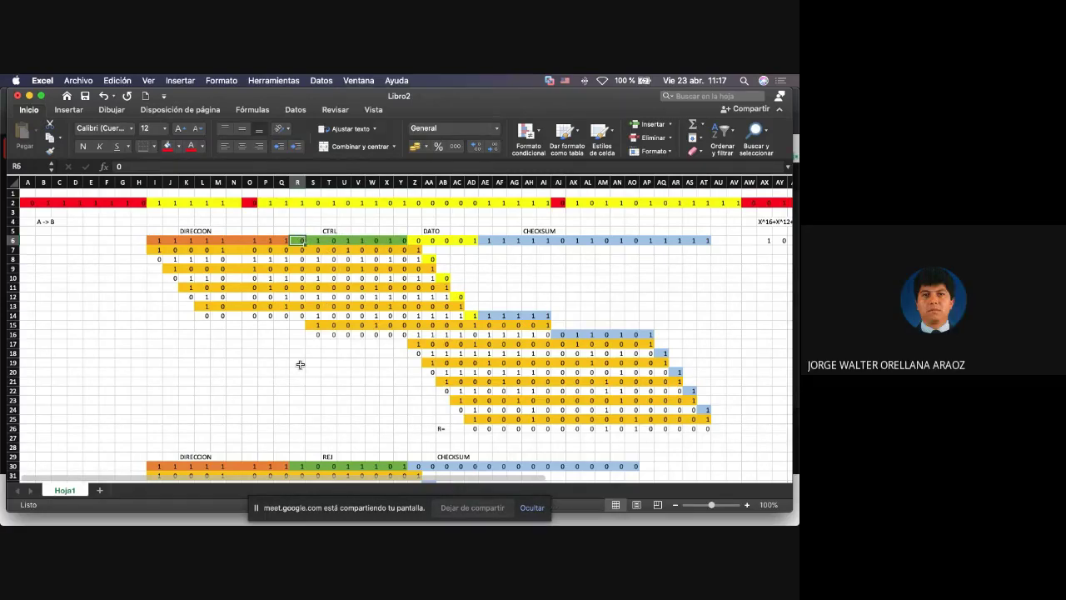
{"action": "scroll", "coordinate": [300, 365], "scroll_direction": "down", "scroll_amount": 7}
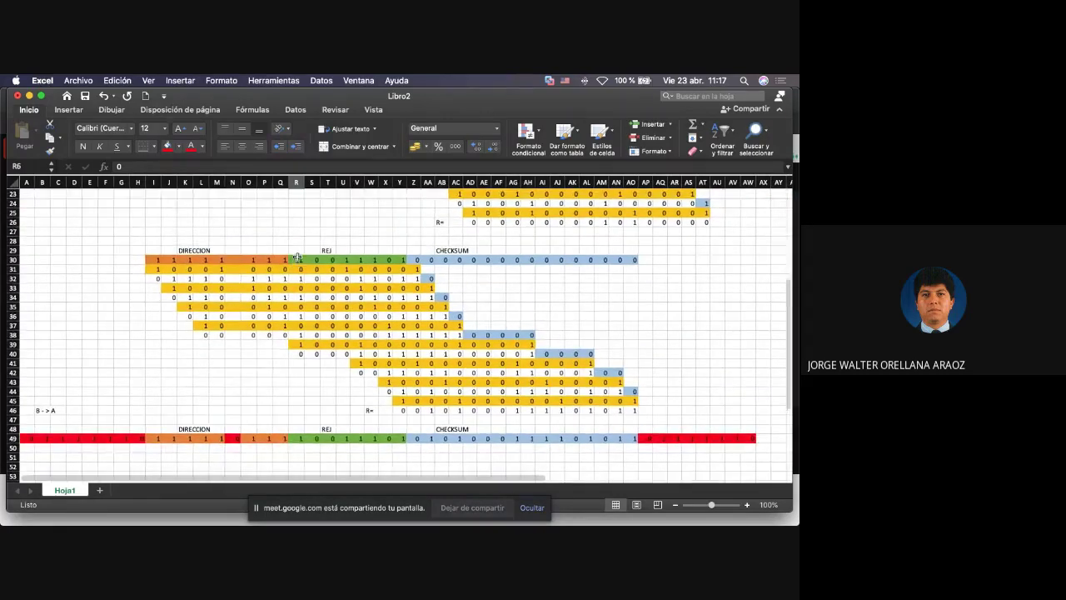
{"action": "left_click_drag", "start_coordinate": [298, 258], "coordinate": [312, 259]}
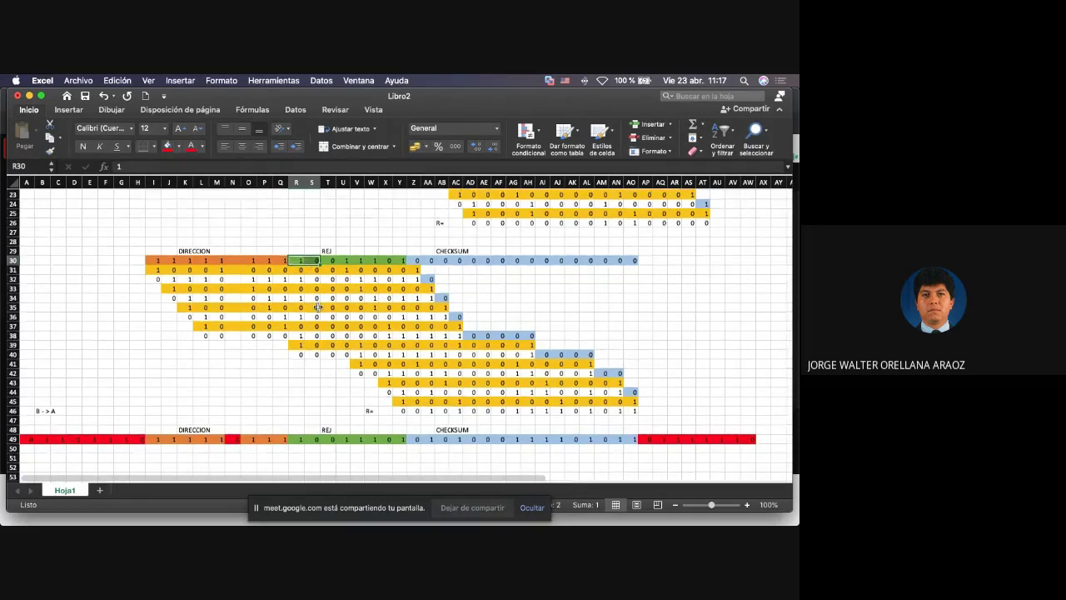
{"action": "scroll", "coordinate": [318, 307], "scroll_direction": "up", "scroll_amount": 8}
{"action": "left_click", "coordinate": [295, 240]}
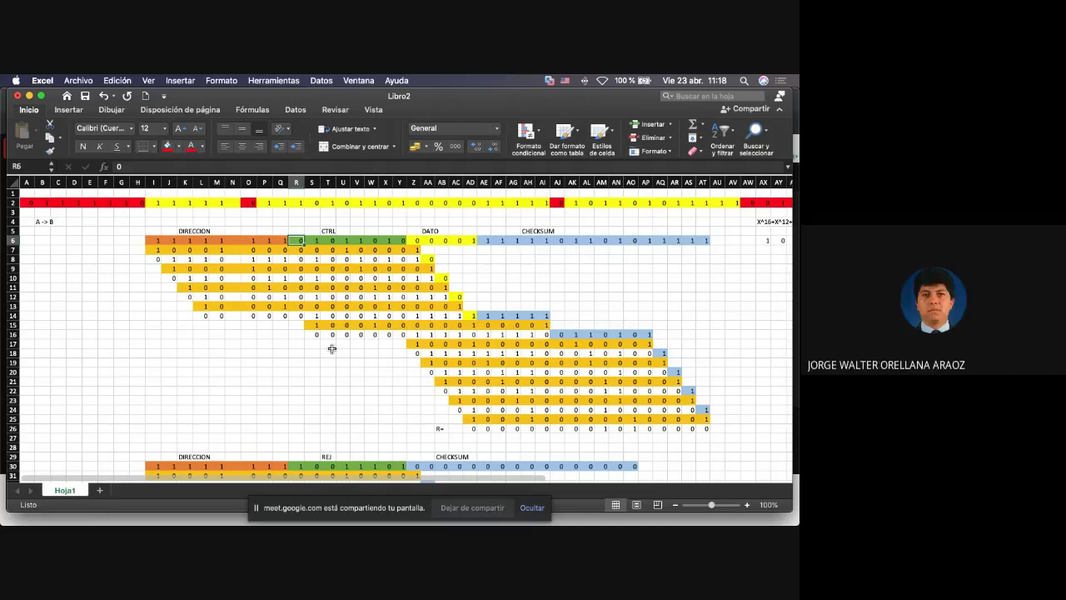
{"action": "scroll", "coordinate": [332, 348], "scroll_direction": "down", "scroll_amount": 5}
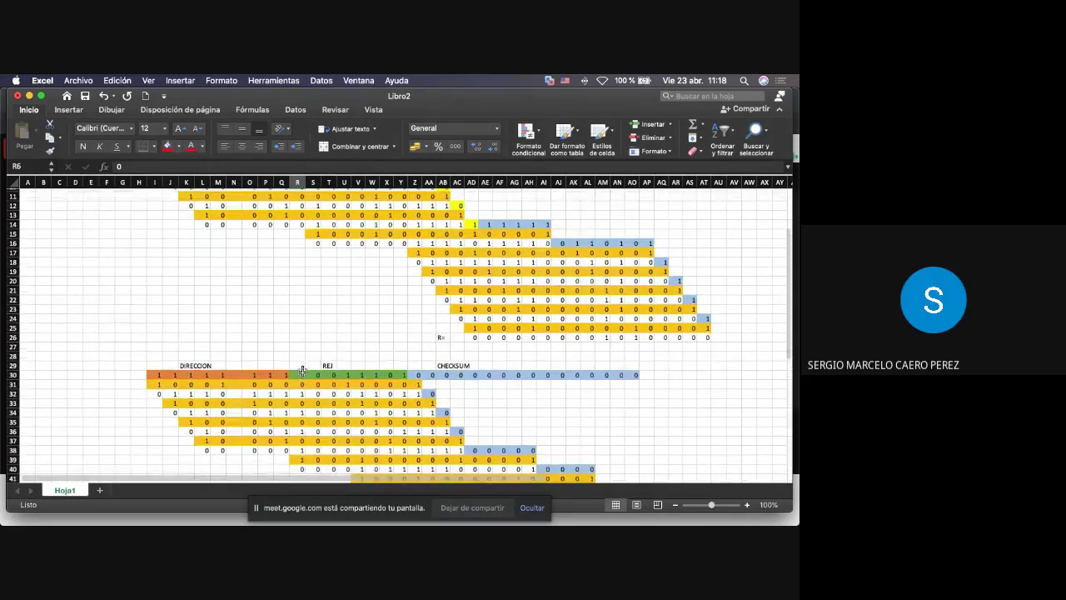
{"action": "left_click_drag", "start_coordinate": [297, 375], "coordinate": [315, 376]}
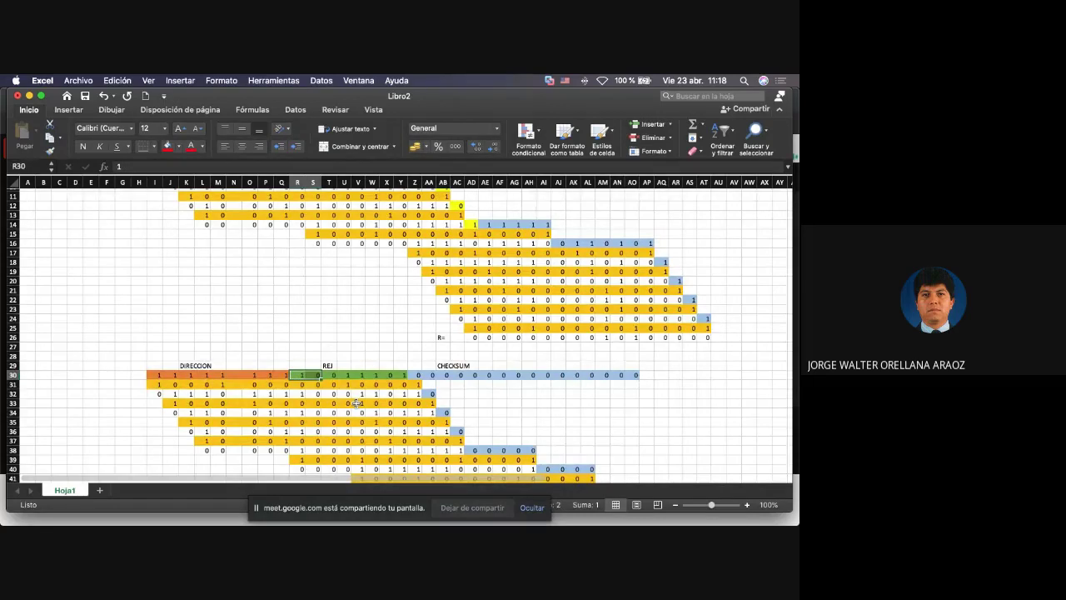
Examine the REJ field in row 30 up close, covering bits T30:U30 and the final three bits W30:Y30.
{"action": "scroll", "coordinate": [356, 403], "scroll_direction": "up", "scroll_amount": 5}
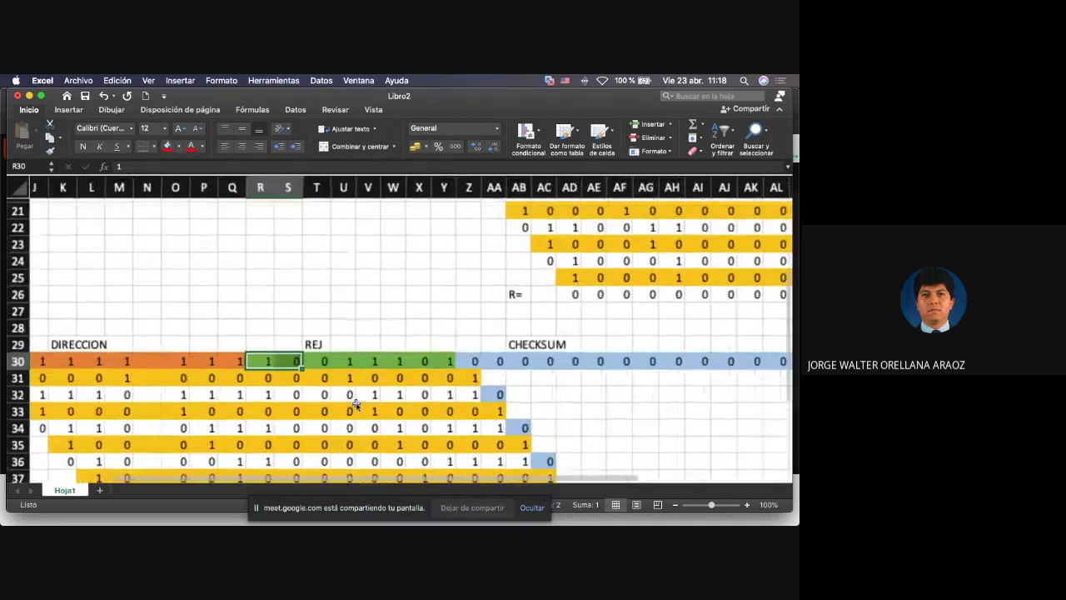
{"action": "left_click_drag", "start_coordinate": [338, 379], "coordinate": [353, 372]}
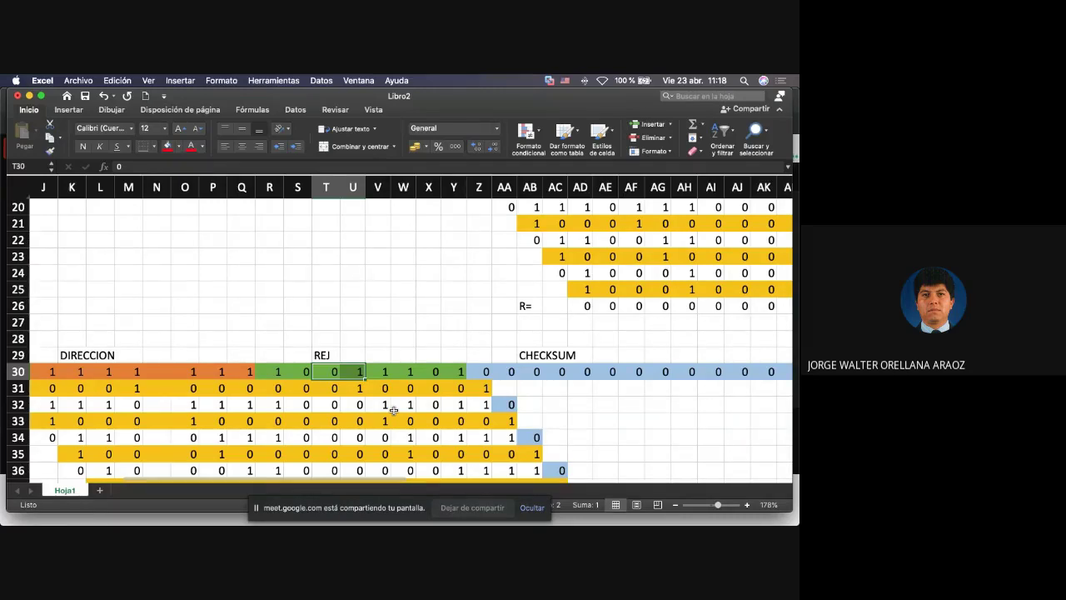
{"action": "left_click_drag", "start_coordinate": [406, 372], "coordinate": [456, 370]}
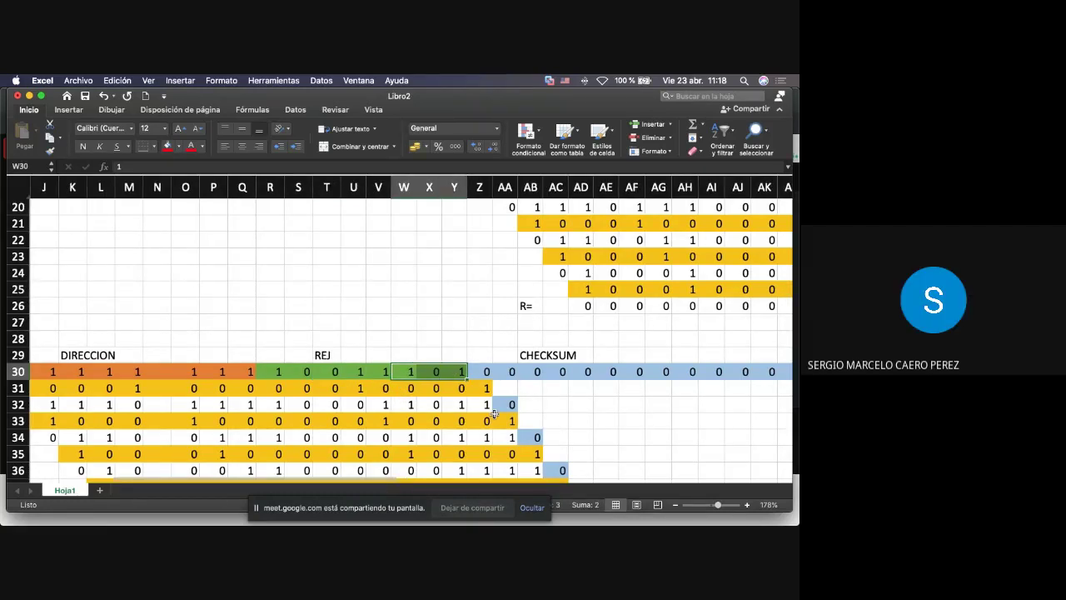
{"action": "left_click", "coordinate": [272, 371]}
{"action": "left_click_drag", "start_coordinate": [272, 372], "coordinate": [355, 371]}
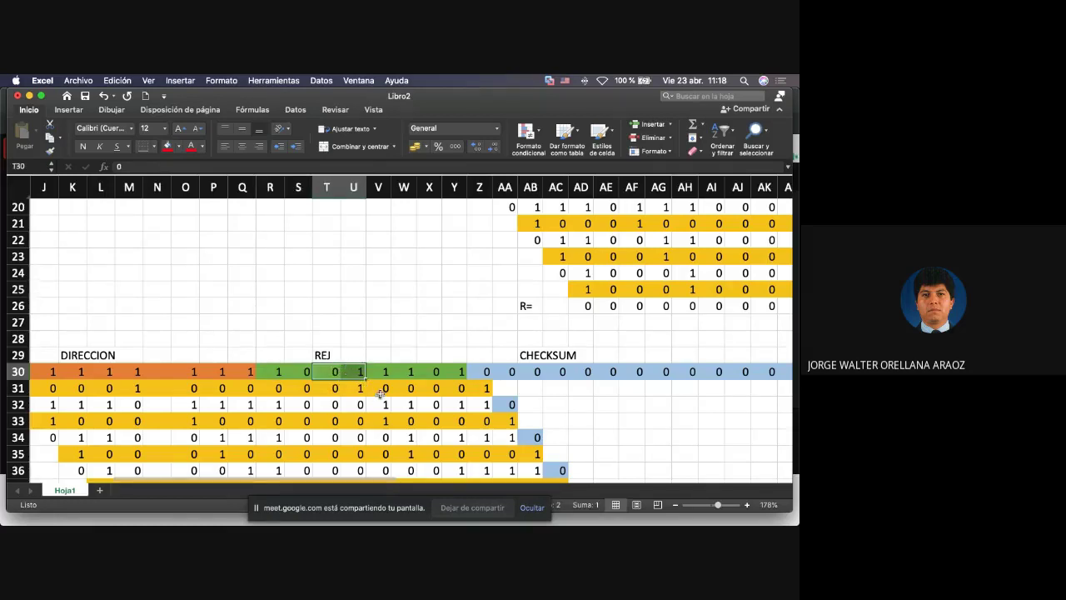
Check the three-bit group S6:U6 of the received frame's CTRL field.
{"action": "scroll", "coordinate": [380, 393], "scroll_direction": "up", "scroll_amount": 10}
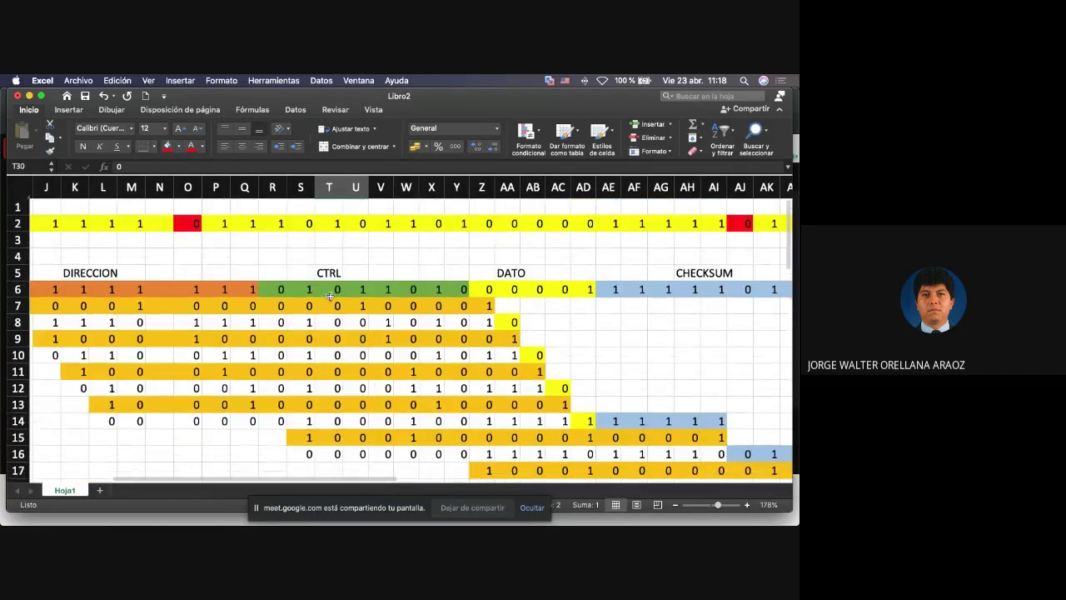
{"action": "left_click", "coordinate": [315, 289]}
{"action": "left_click_drag", "start_coordinate": [319, 289], "coordinate": [359, 290]}
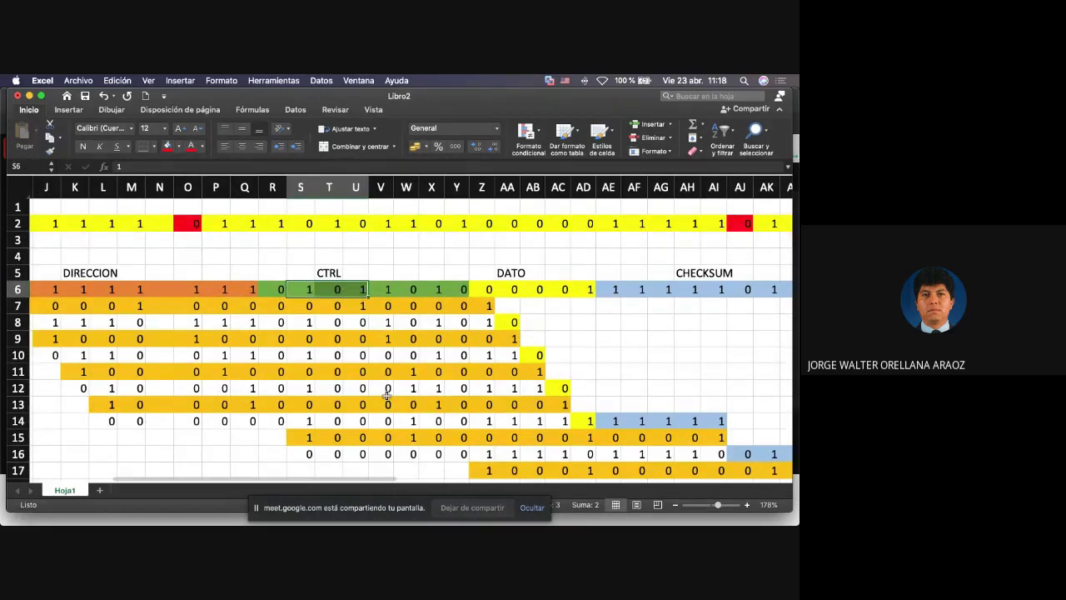
Go over the REJ field in R30:Y30 again, examining the type bits T30:U30 and the three-bit number W30:Y30.
{"action": "scroll", "coordinate": [386, 396], "scroll_direction": "down", "scroll_amount": 7}
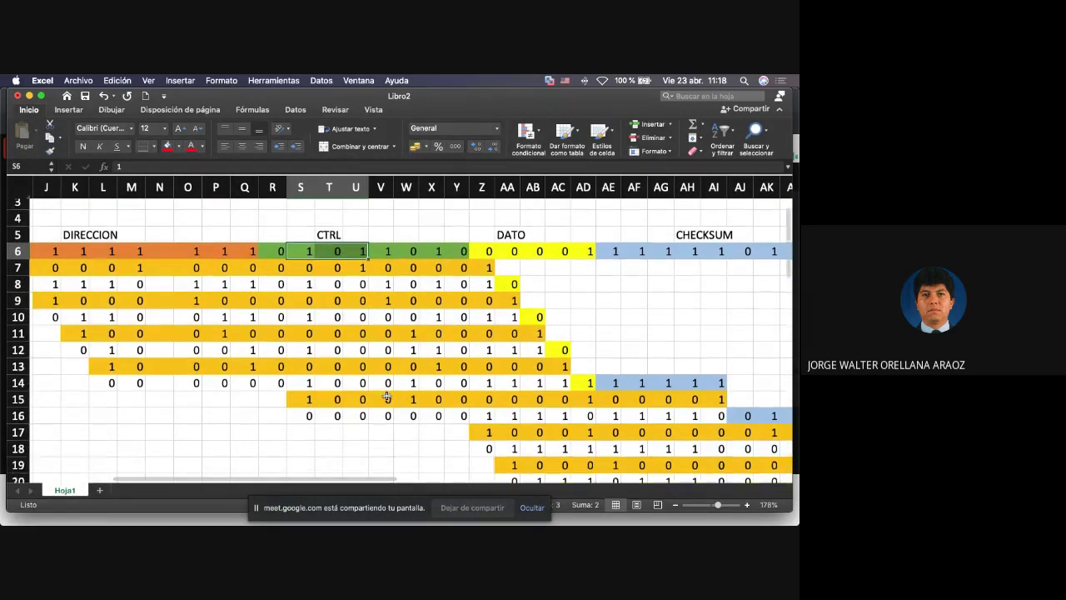
{"action": "scroll", "coordinate": [386, 396], "scroll_direction": "down", "scroll_amount": 2}
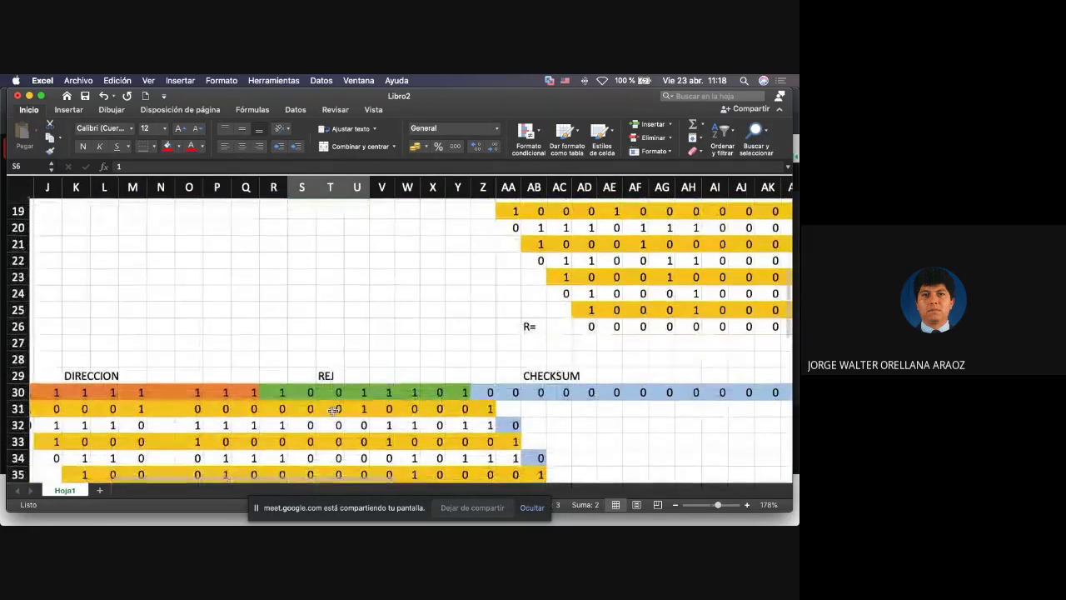
{"action": "left_click_drag", "start_coordinate": [273, 393], "coordinate": [460, 394]}
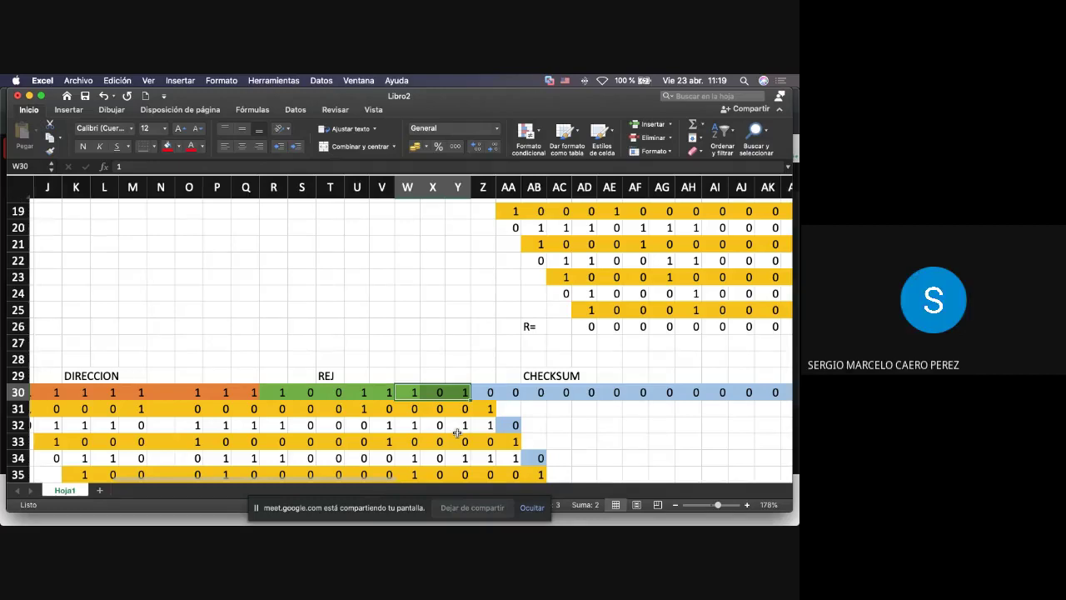
{"action": "left_click", "coordinate": [334, 392]}
{"action": "left_click_drag", "start_coordinate": [333, 392], "coordinate": [355, 392]}
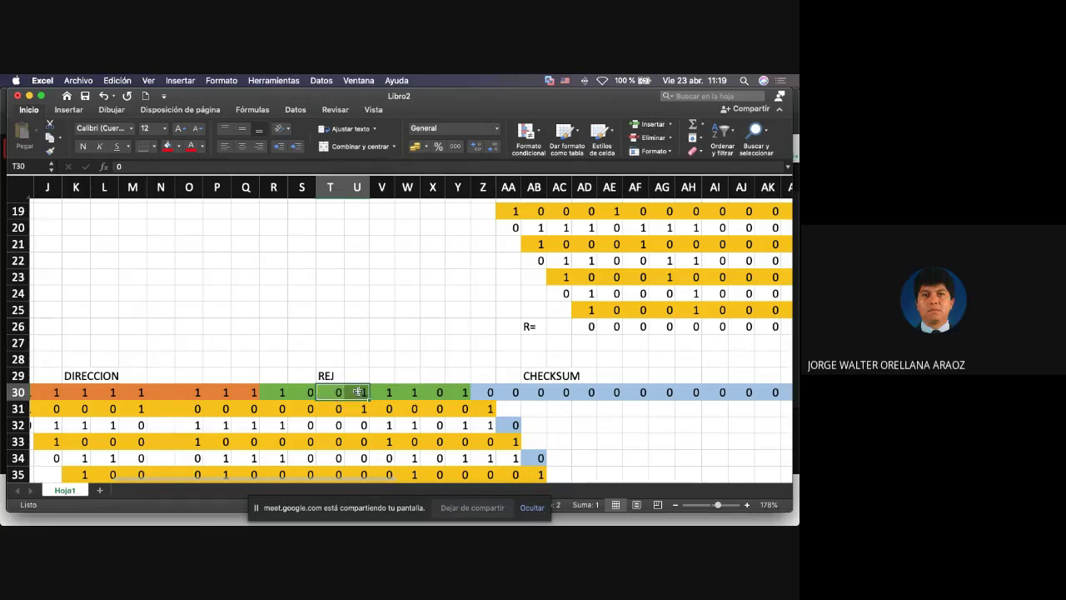
{"action": "left_click_drag", "start_coordinate": [407, 391], "coordinate": [458, 391]}
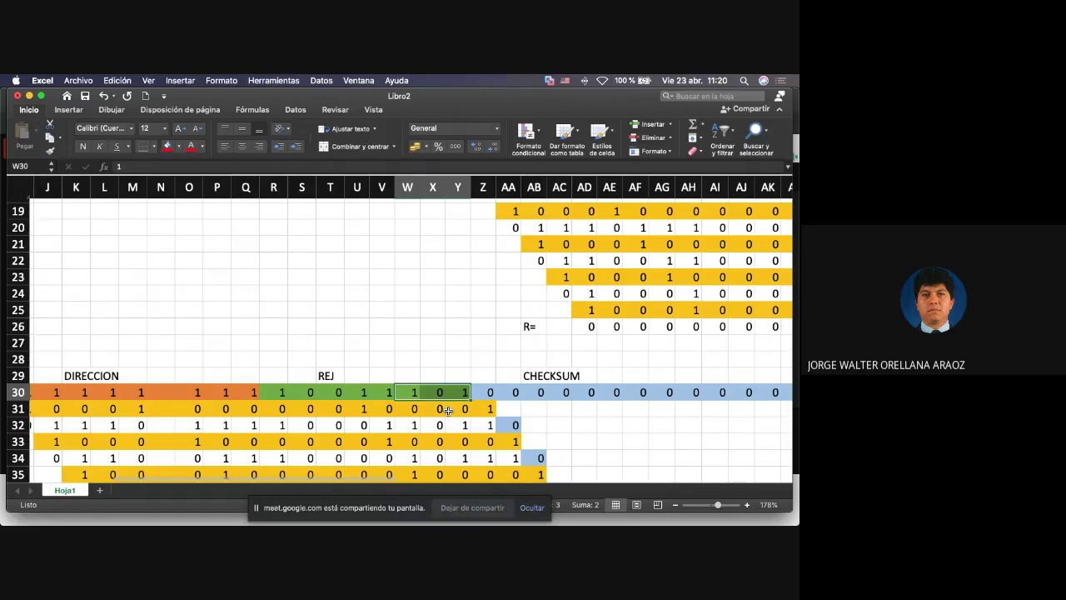
Switch to the Google Meet call and request to stop the meeting recording.
{"action": "key", "text": "ctrl+Up"}
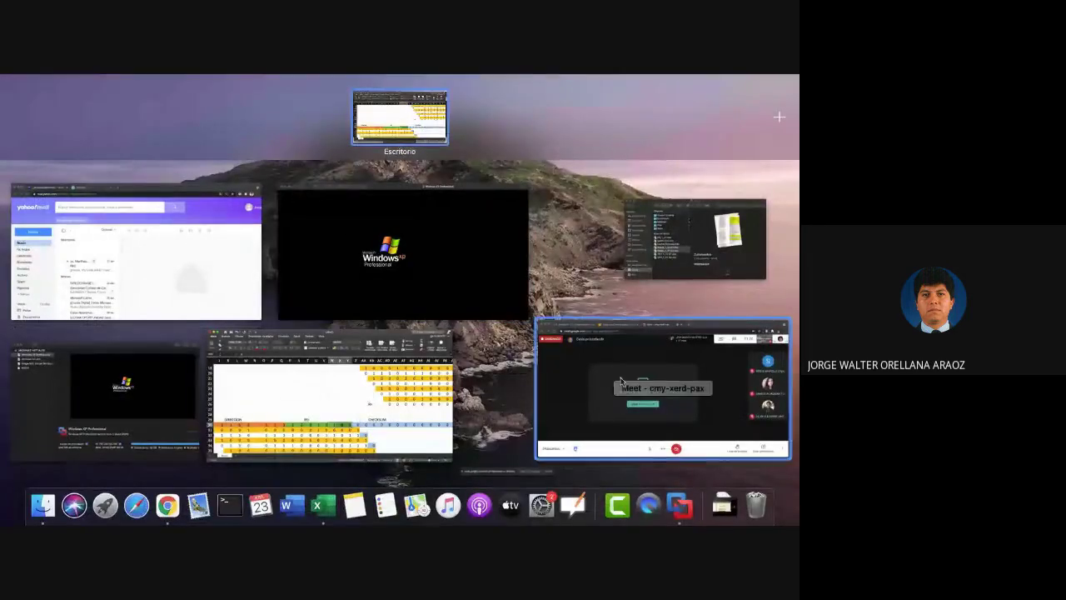
{"action": "left_click", "coordinate": [620, 381]}
{"action": "left_click", "coordinate": [781, 499]}
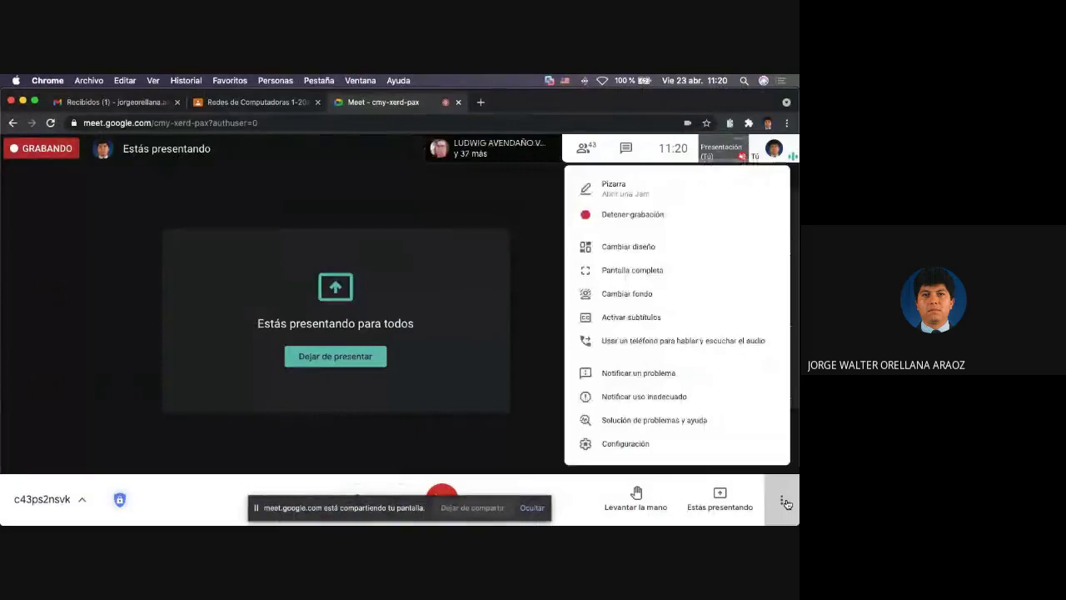
{"action": "left_click", "coordinate": [633, 214]}
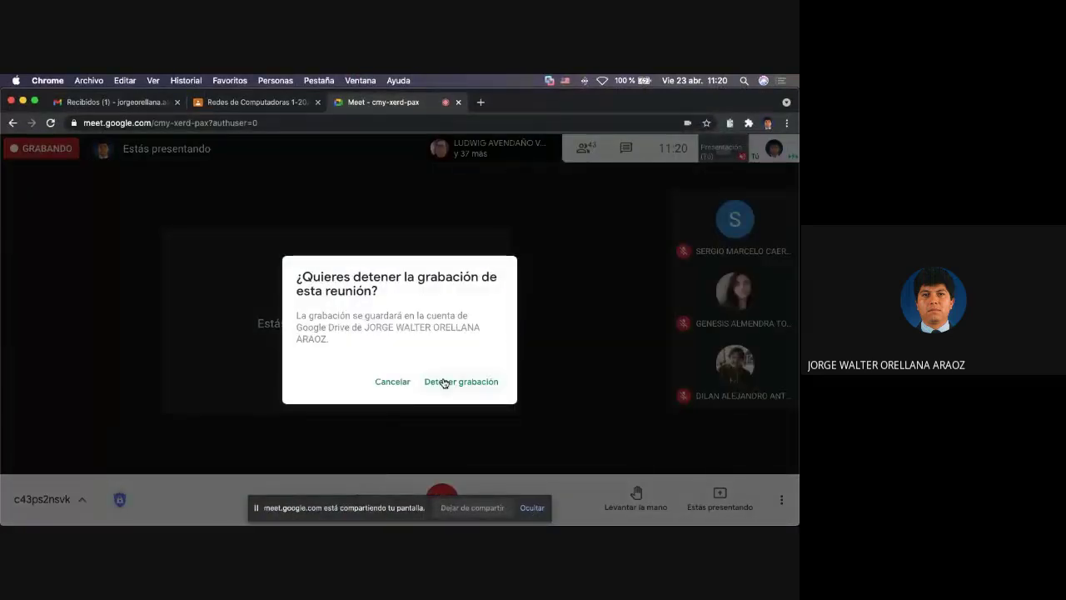